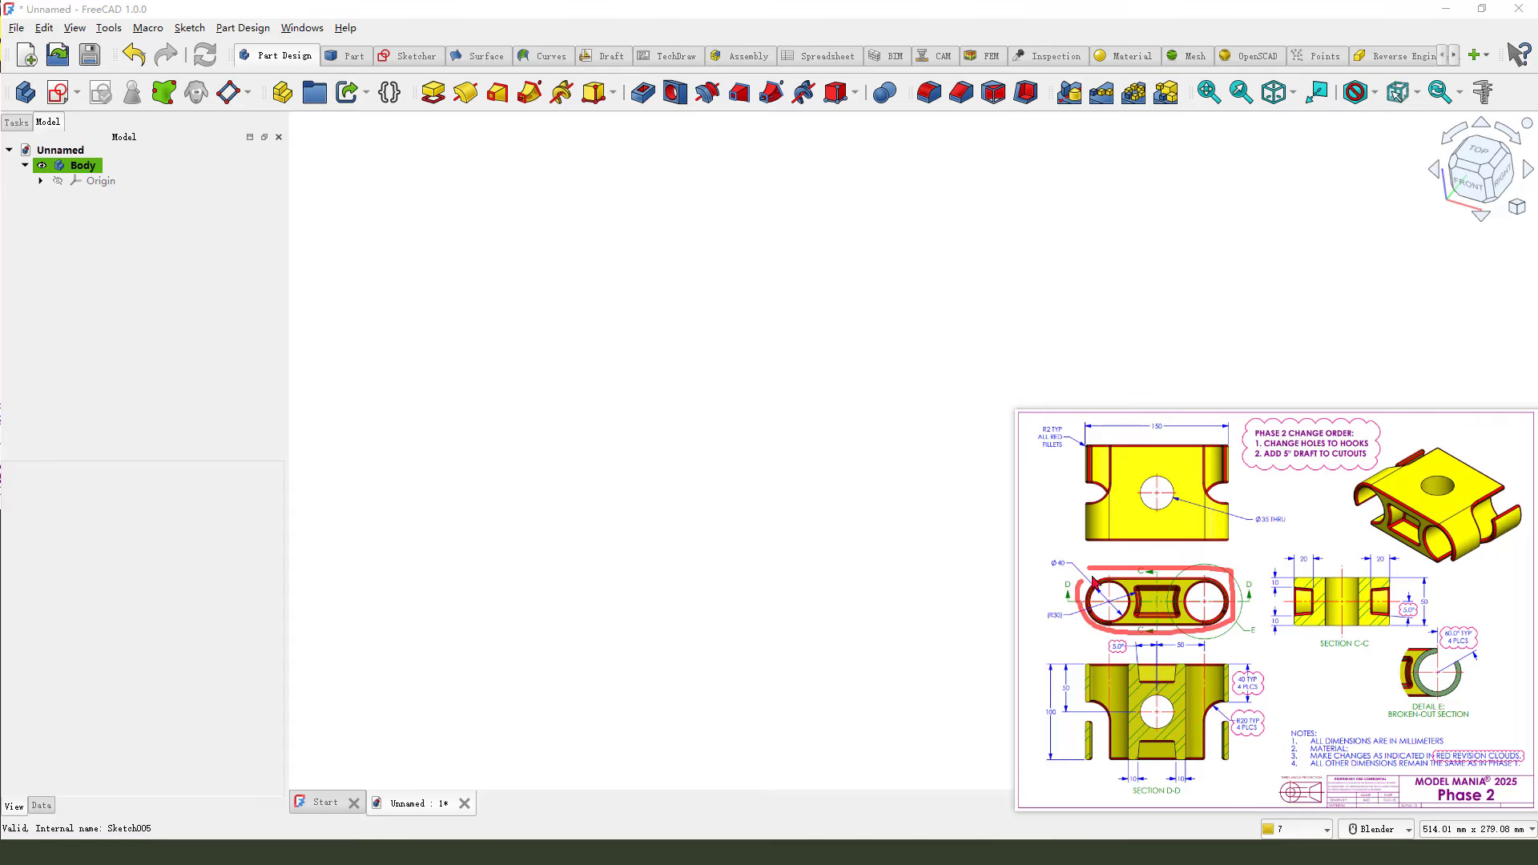
# Create a new sketch in the body on the XZ plane
pyautogui.click(58, 92)
pyautogui.scroll(3, 667, 394)
pyautogui.moveTo(668, 394); pyautogui.dragTo(682, 381, button='middle')
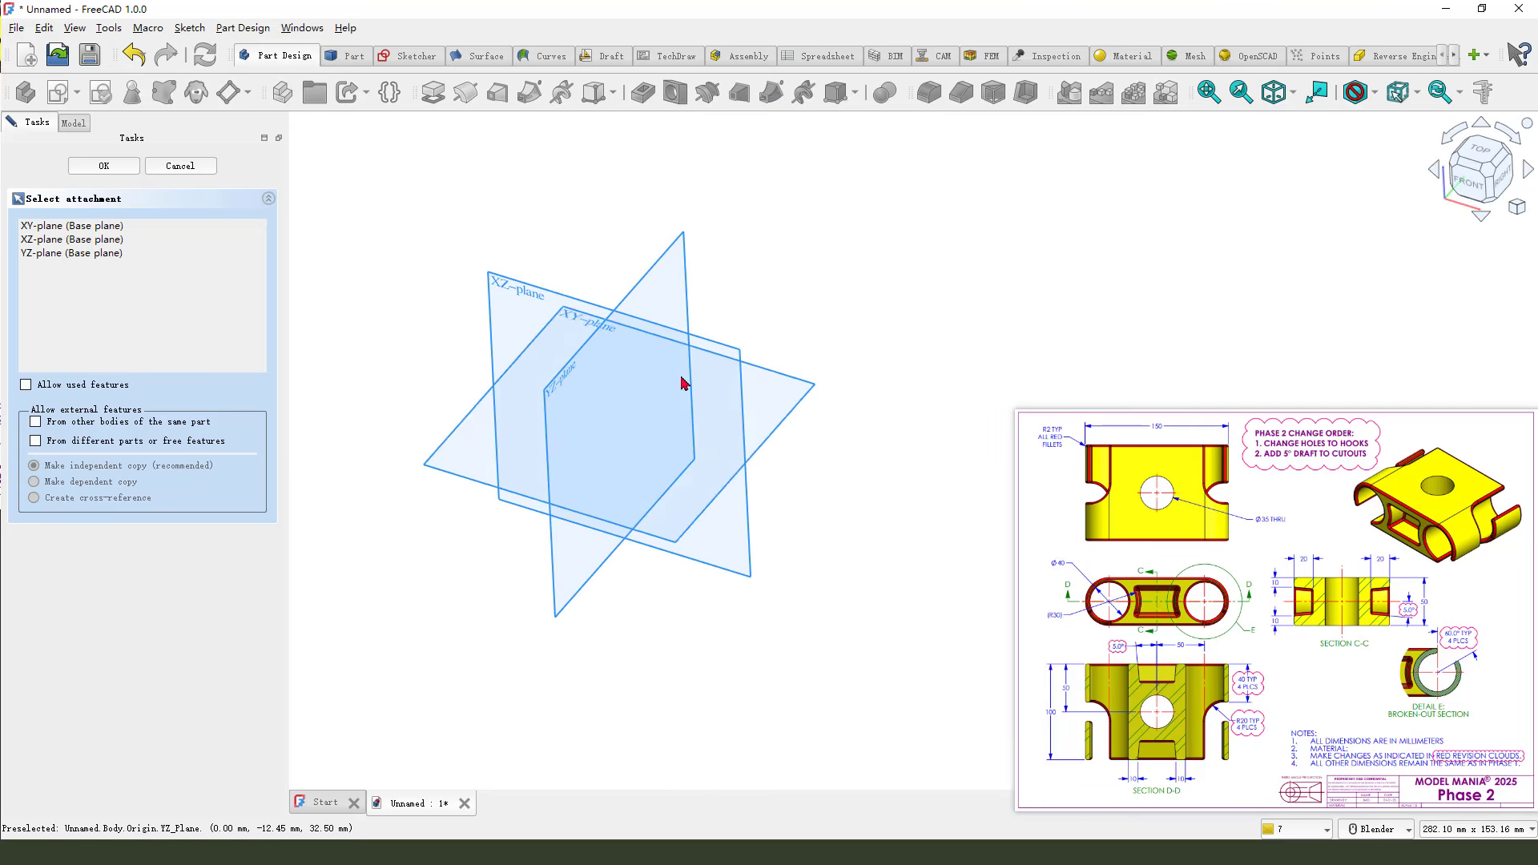
pyautogui.scroll(2, 551, 298)
pyautogui.moveTo(462, 215)
pyautogui.mouseDown()
pyautogui.moveTo(479, 312)
pyautogui.moveTo(474, 280)
pyautogui.moveTo(493, 291)
pyautogui.mouseUp()
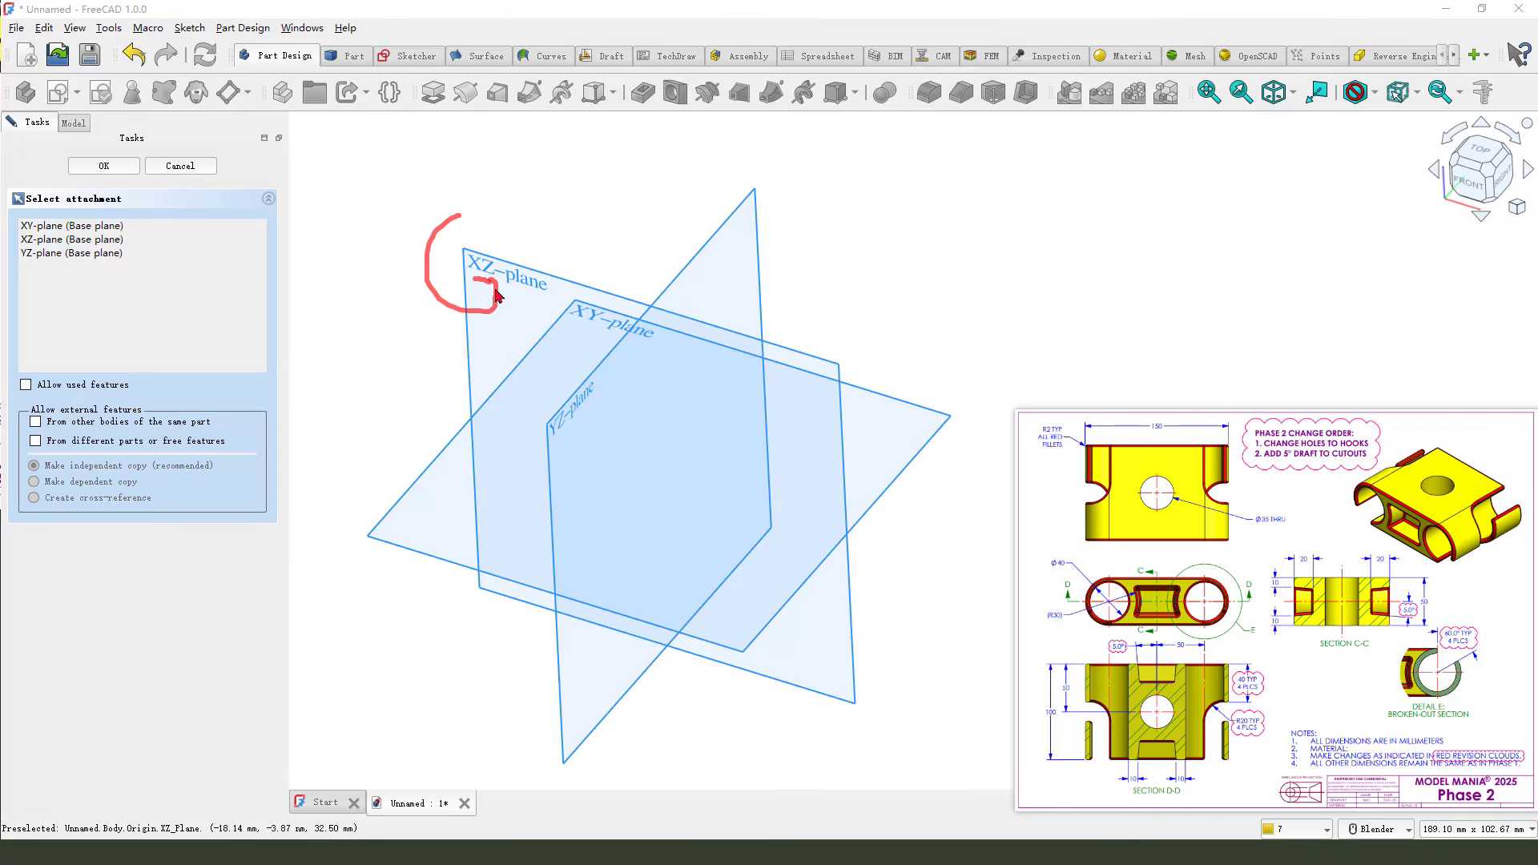
pyautogui.click(483, 274)
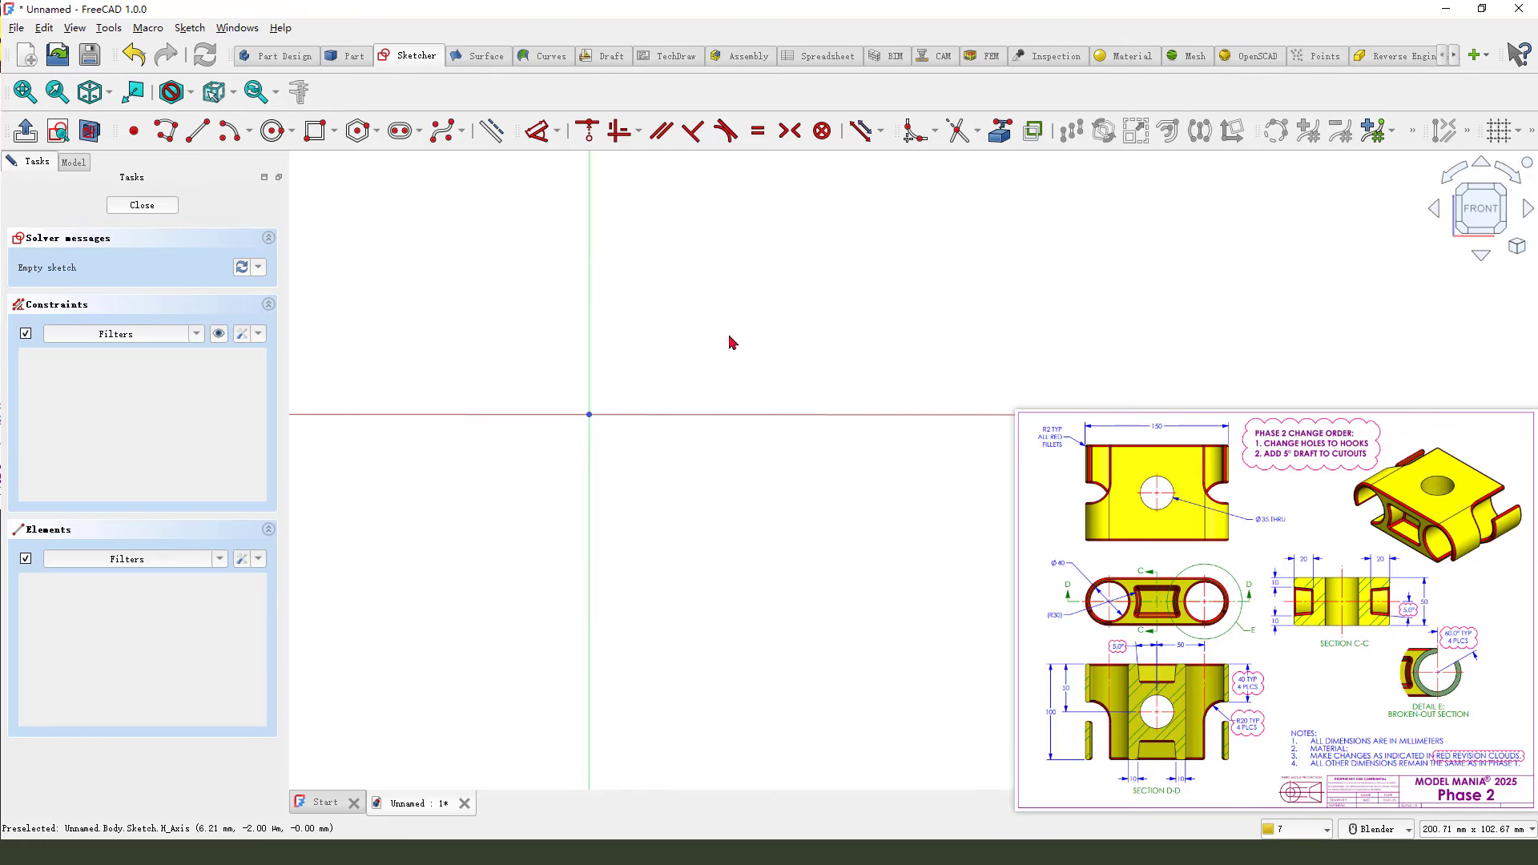
# Sketch a horizontal slot about 29 mm high along the horizontal axis, extending to both sides of the origin
pyautogui.click(399, 137)
pyautogui.click(589, 414)
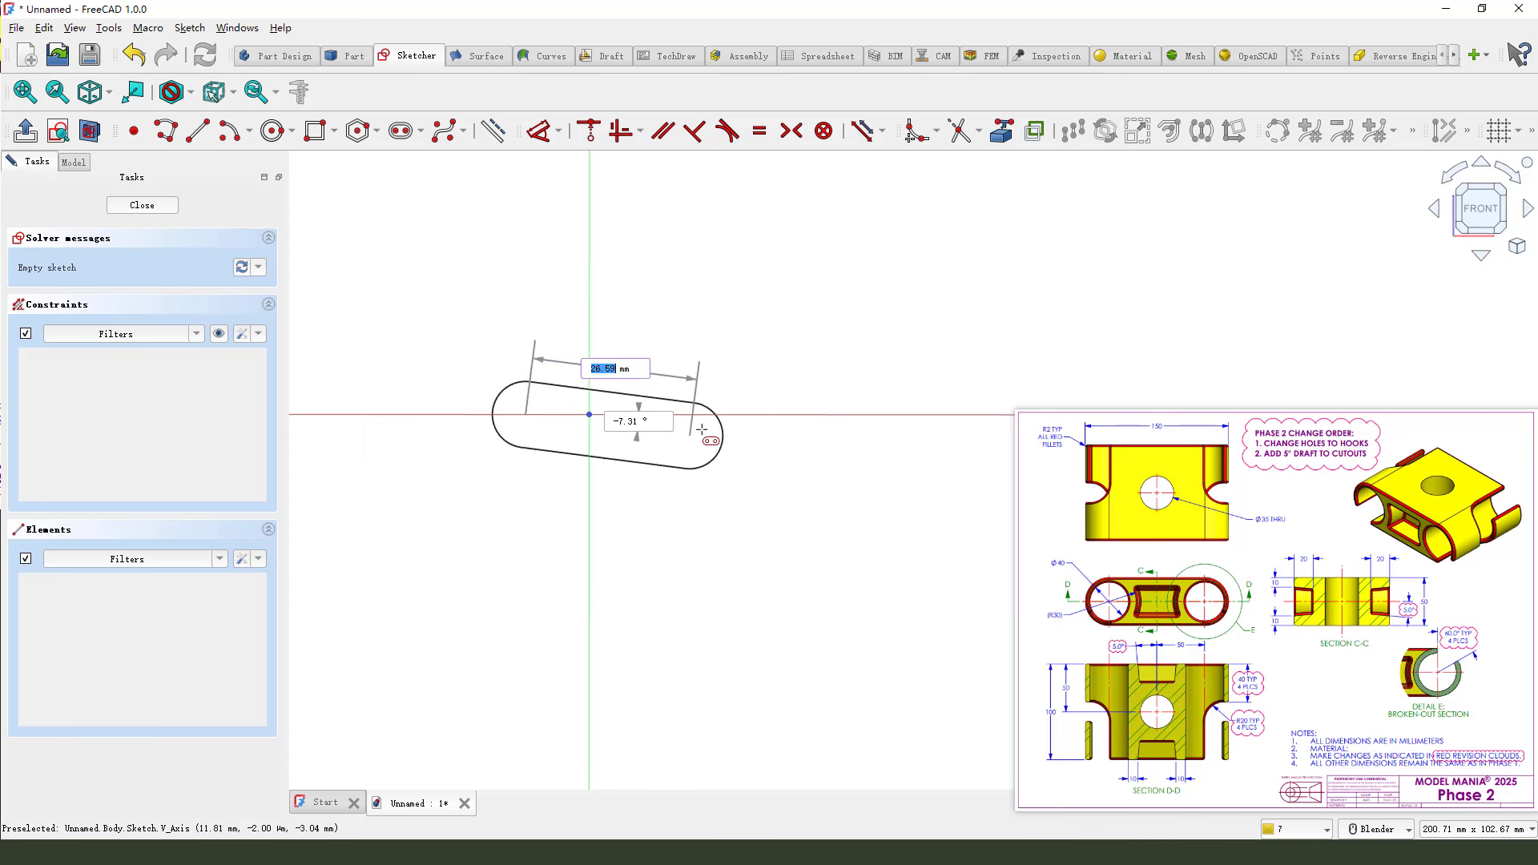
pyautogui.click(729, 436)
pyautogui.click(746, 483)
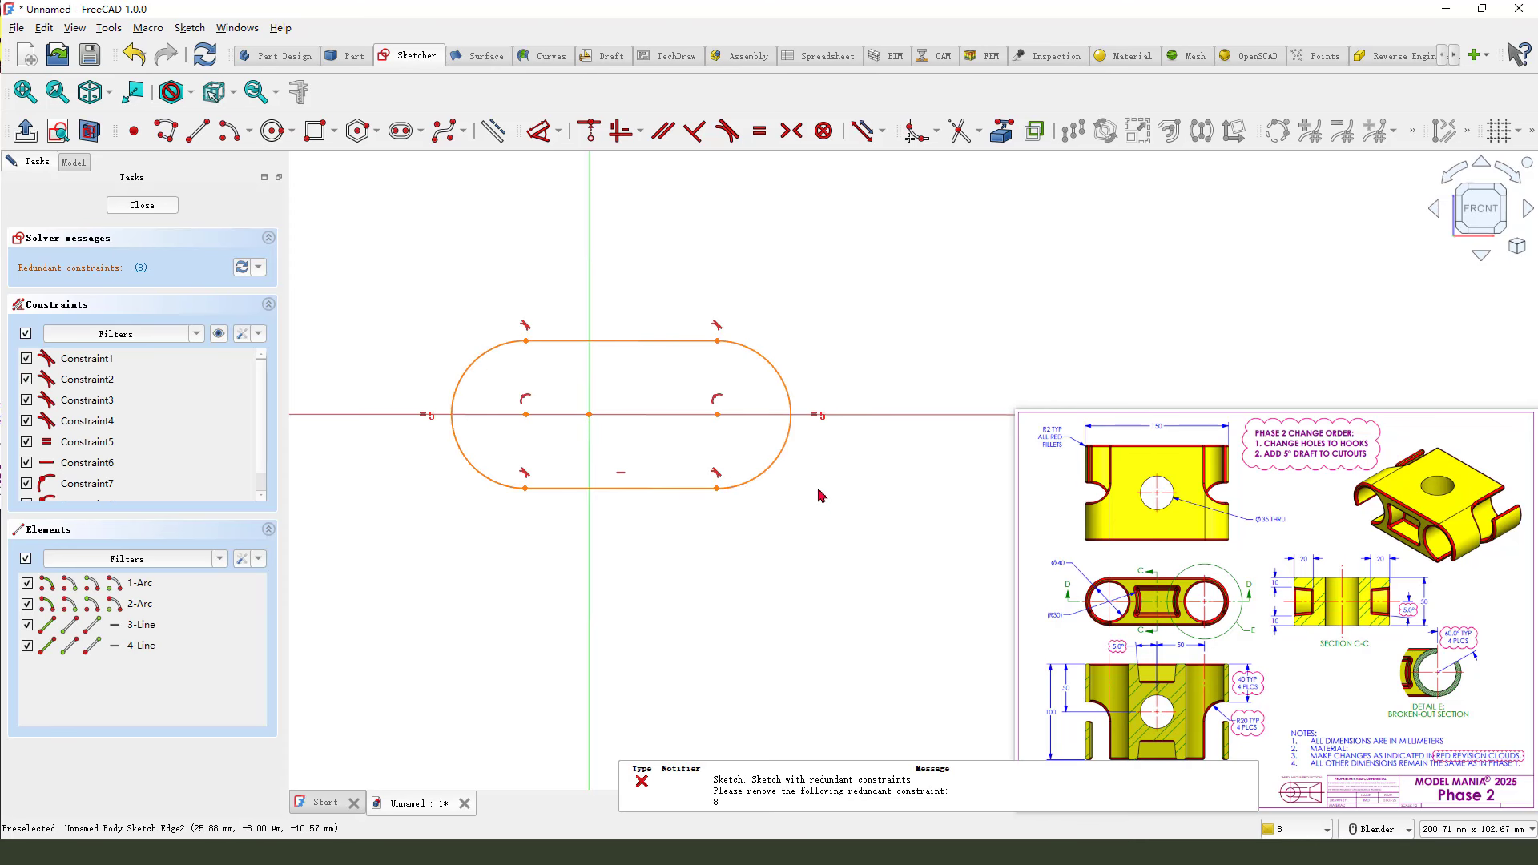
pyautogui.moveTo(837, 335); pyautogui.dragTo(781, 350)
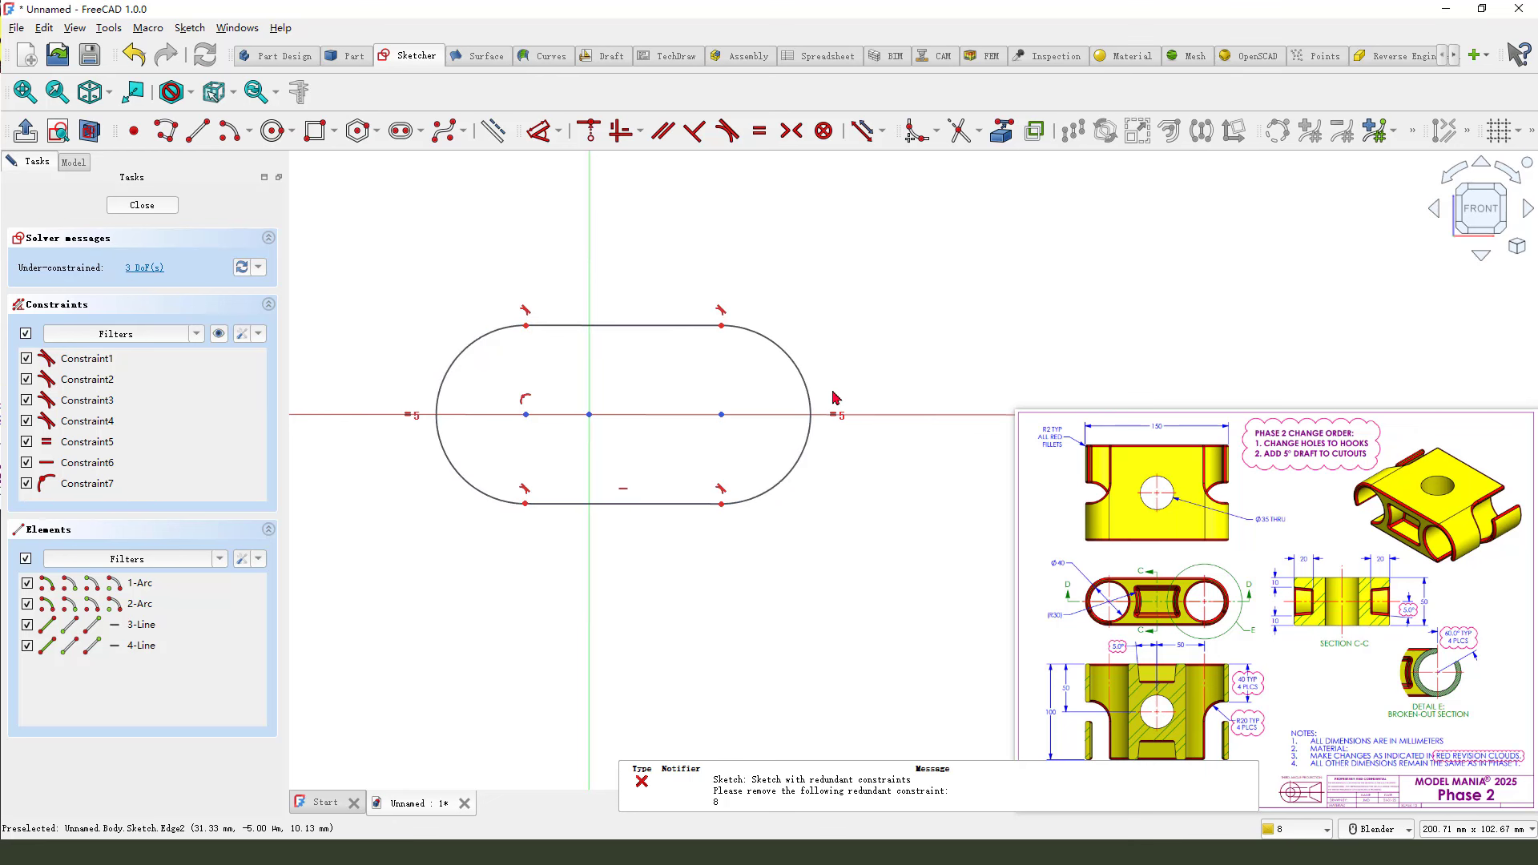
# Constrain the slot's two arc centres to be symmetric about the origin
pyautogui.click(526, 414)
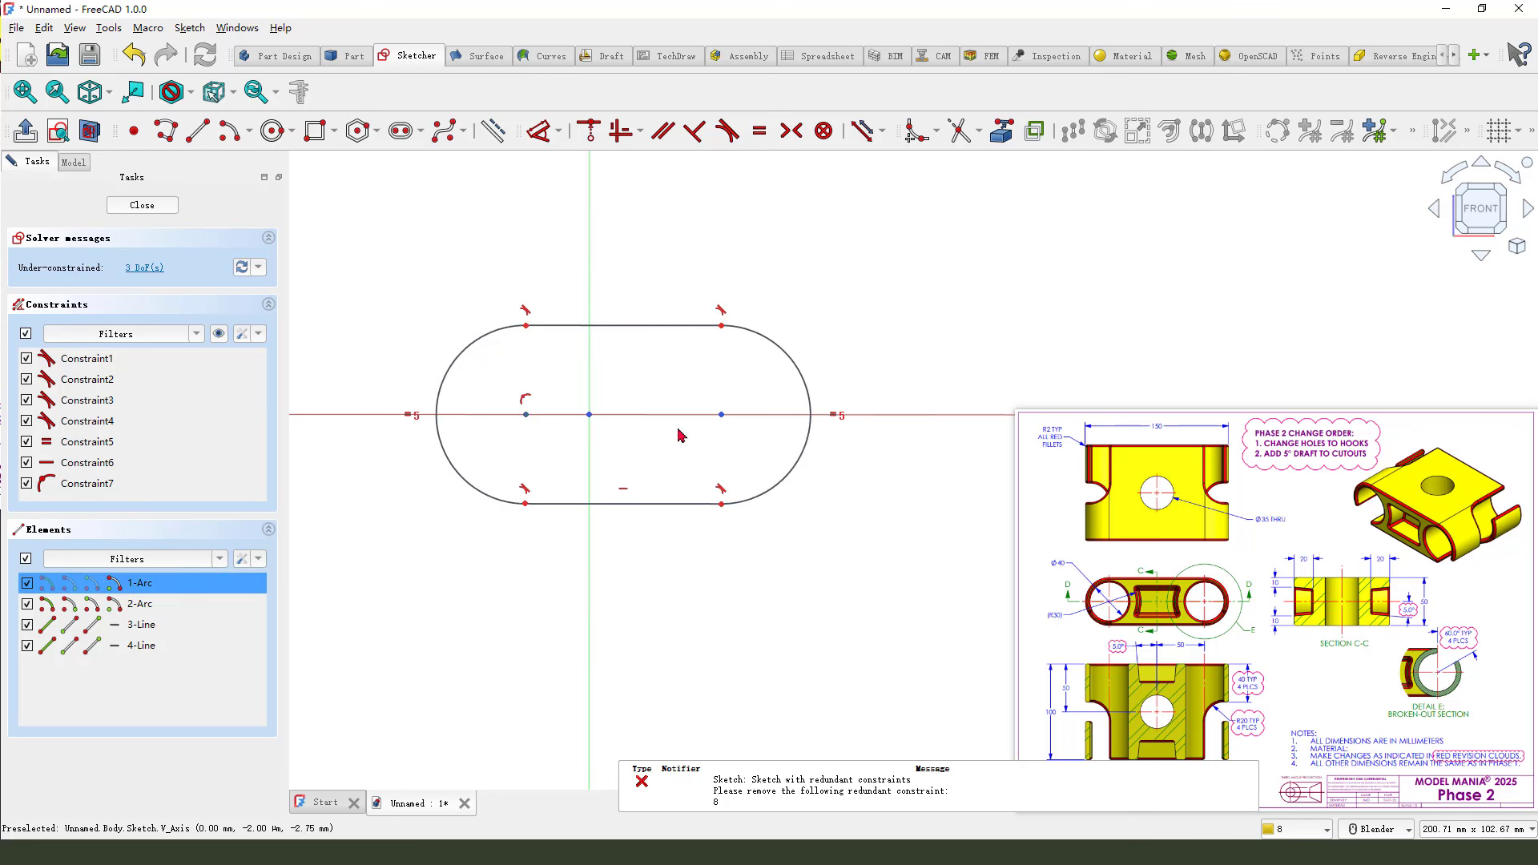
pyautogui.click(721, 414)
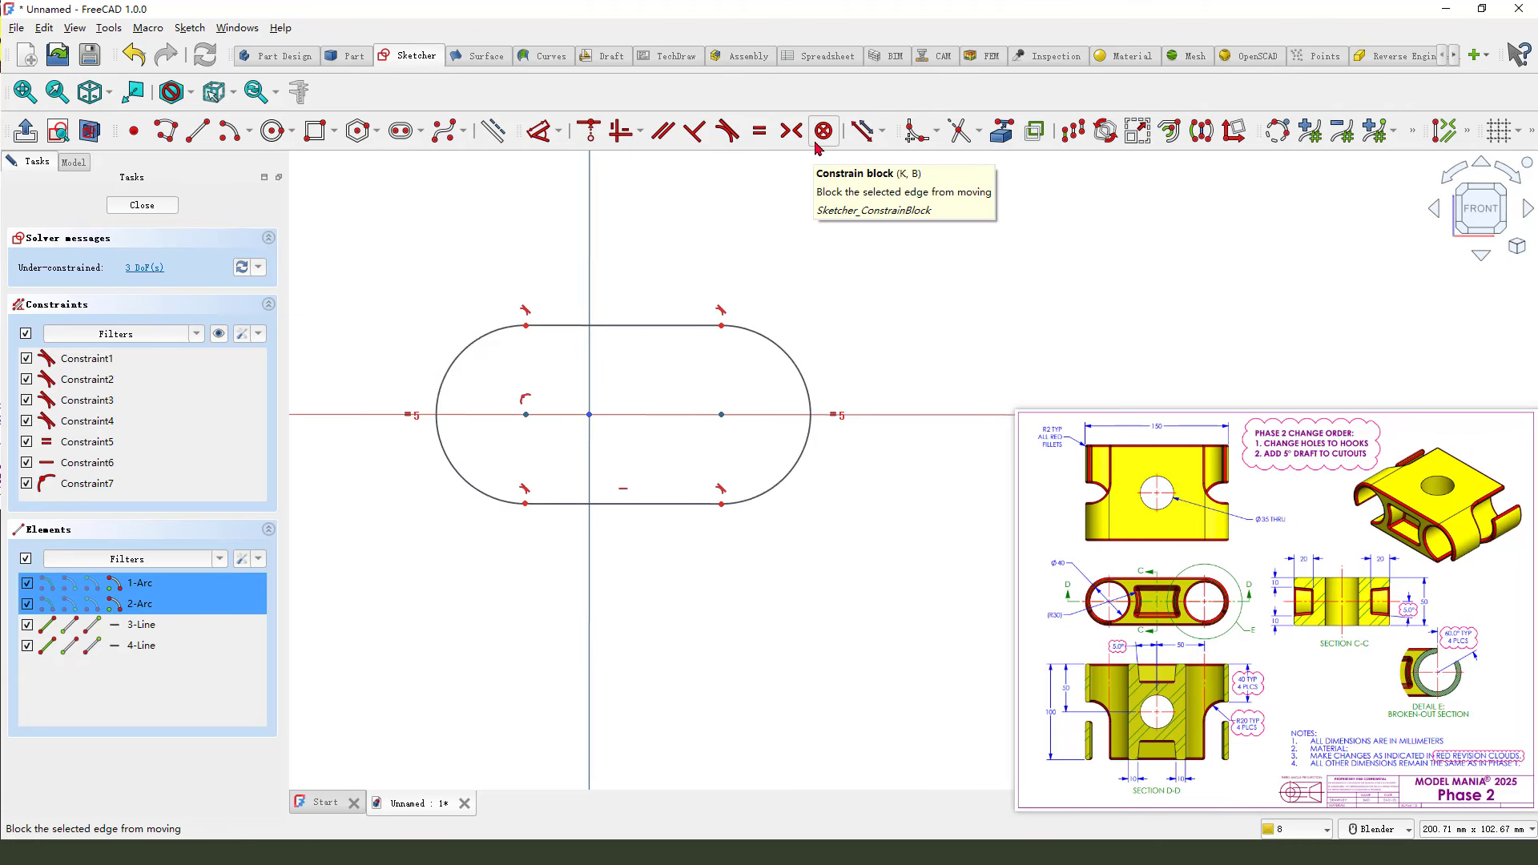
pyautogui.click(792, 130)
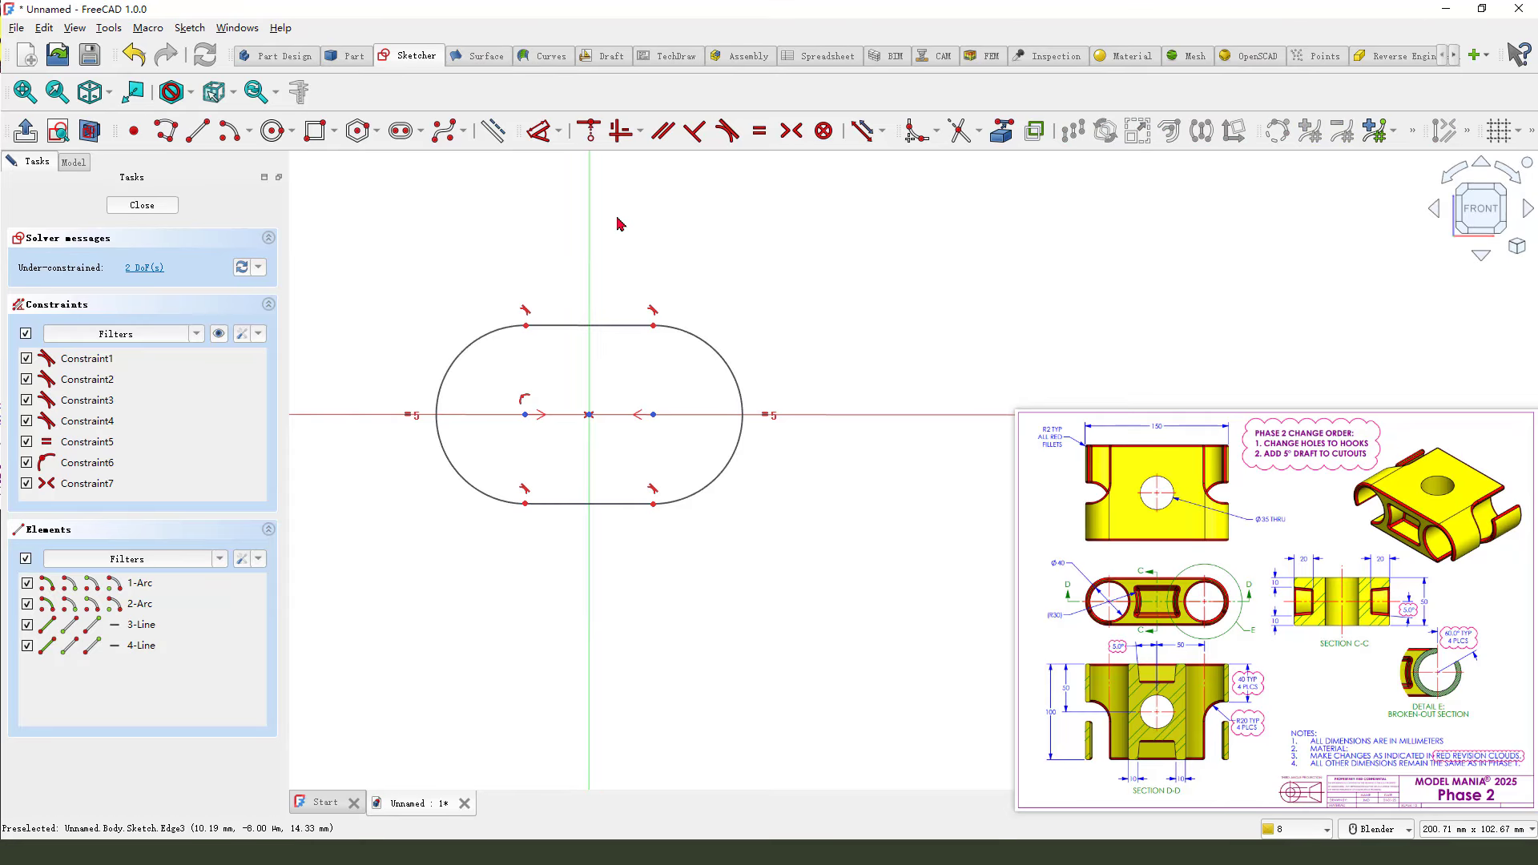
# Dimension the slot's height between its two straight edges and set it to 50 mm
pyautogui.click(541, 130)
pyautogui.click(621, 324)
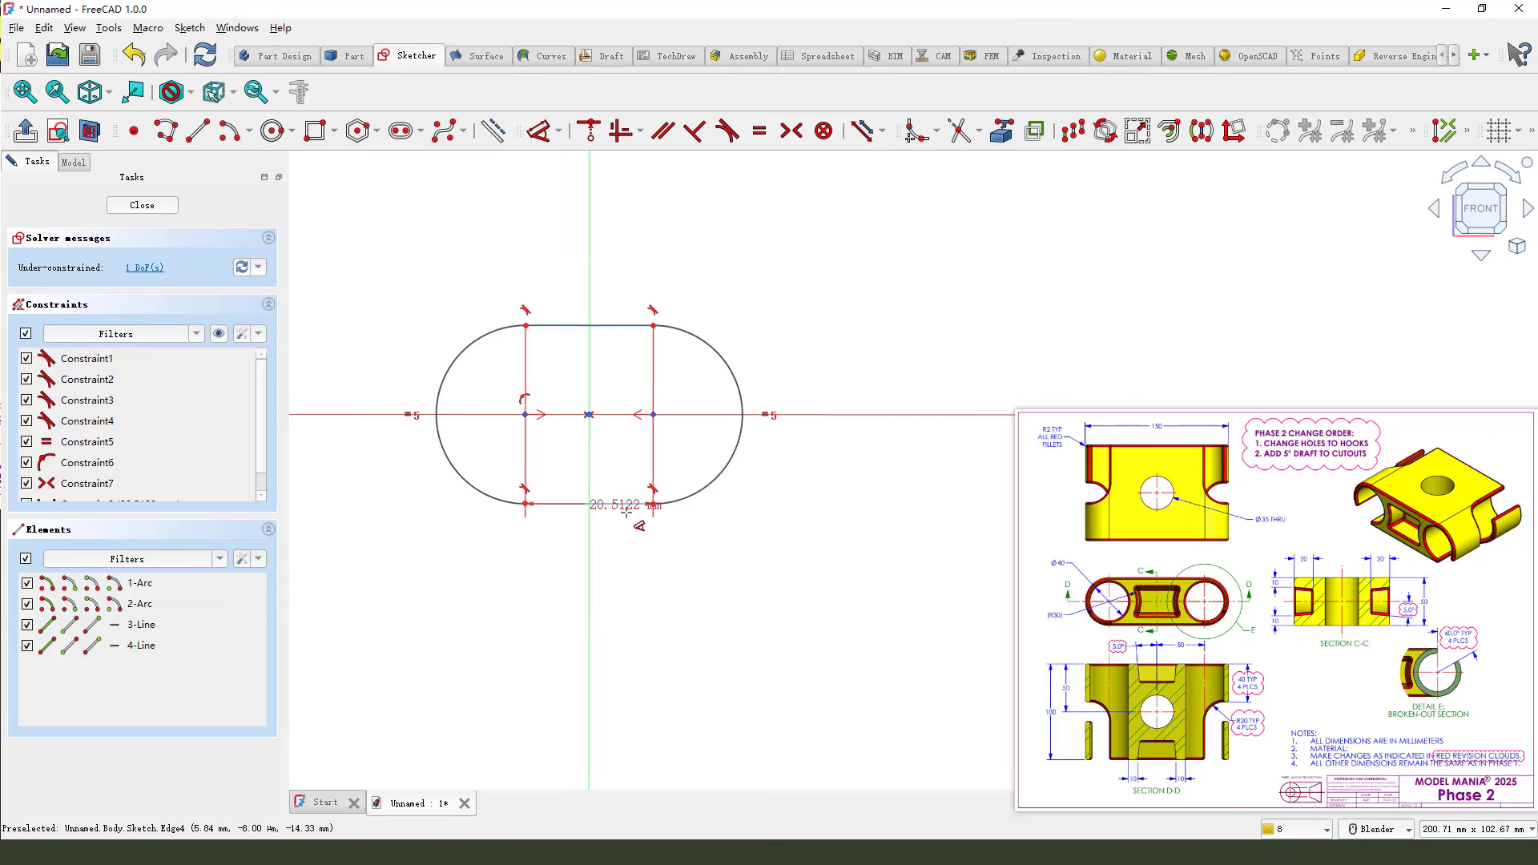
pyautogui.click(626, 508)
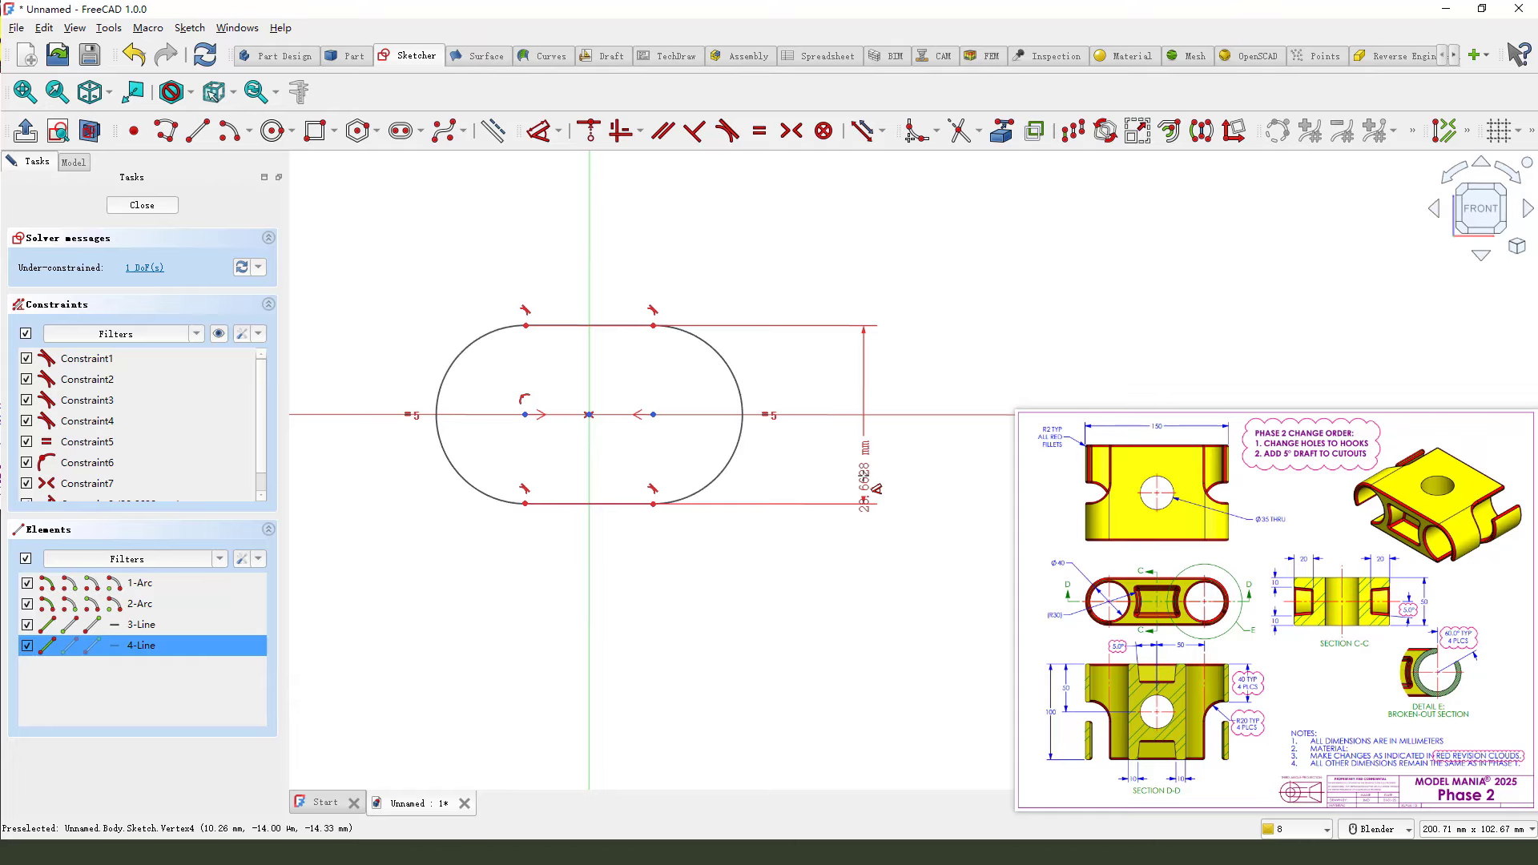
pyautogui.click(886, 484)
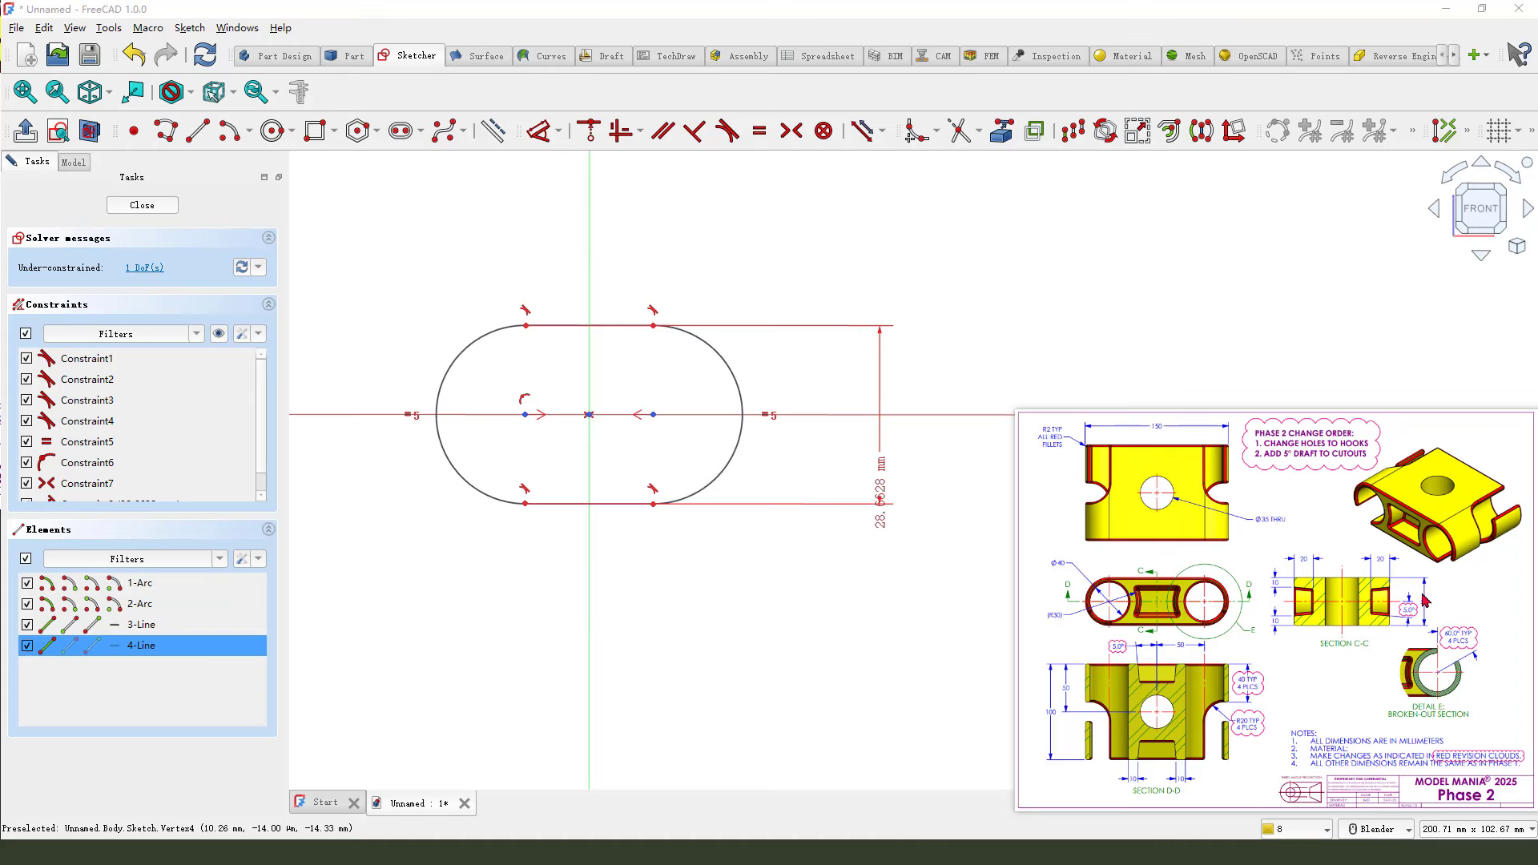
pyautogui.click(827, 375)
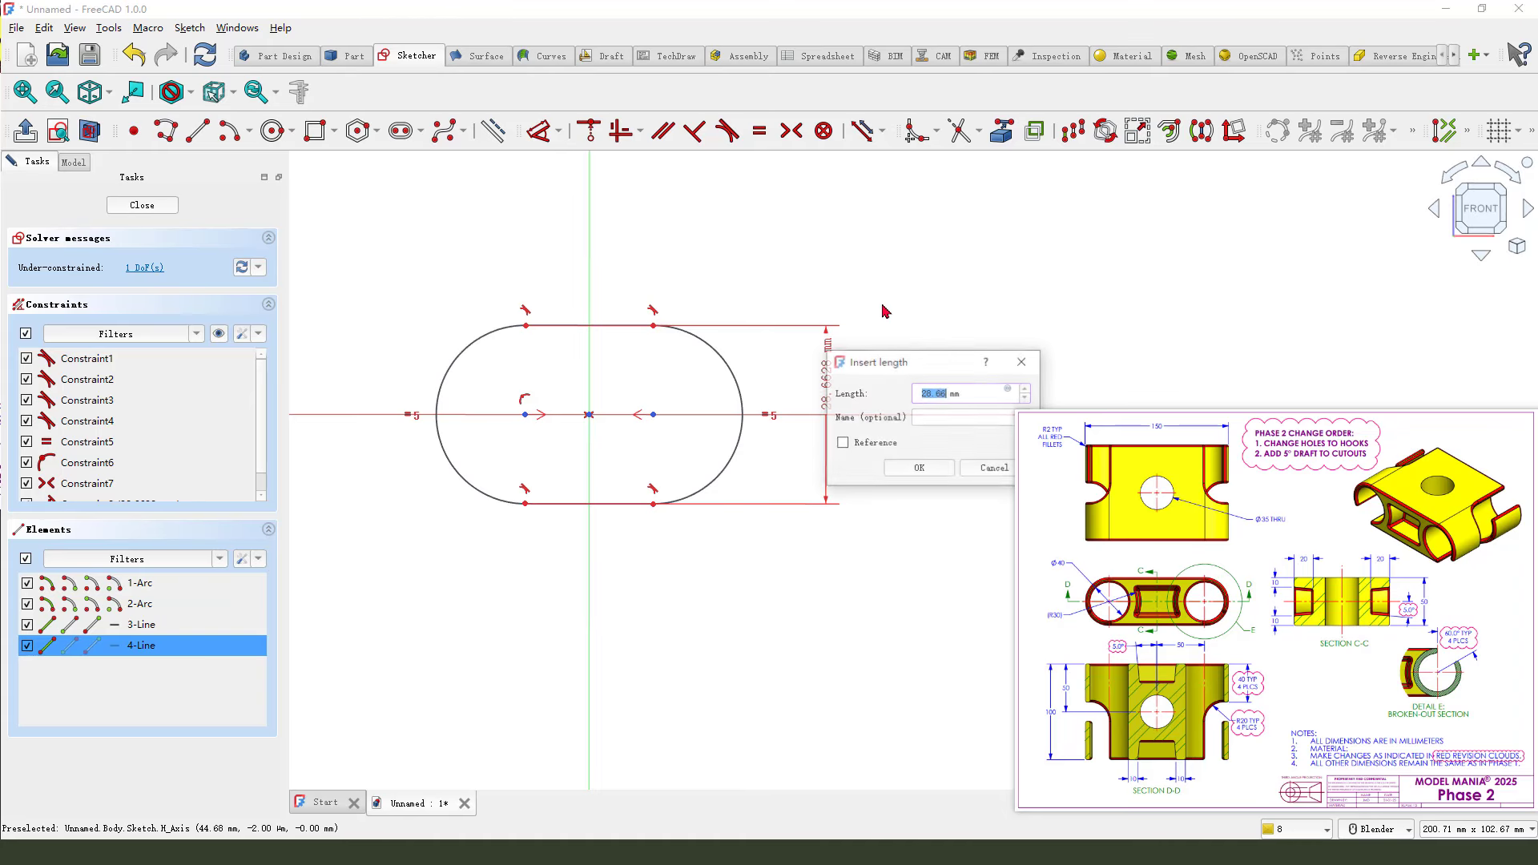
pyautogui.write('50')
pyautogui.press('Return')
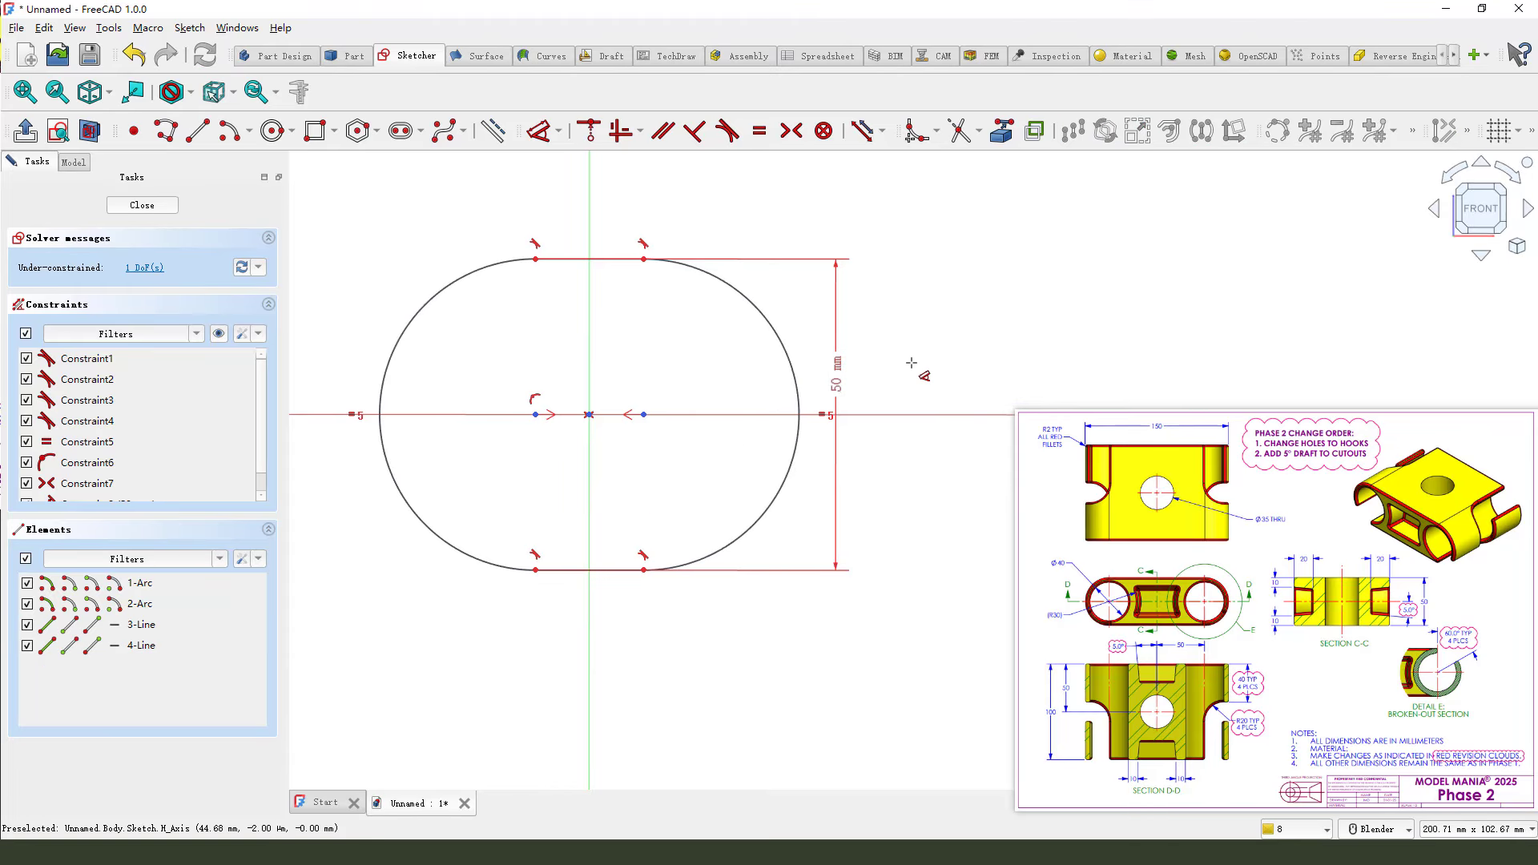
# Dimension the horizontal distance between the slot's two arc centres and set it to 100 mm
pyautogui.moveTo(1162, 413)
pyautogui.mouseDown()
pyautogui.moveTo(1172, 445)
pyautogui.moveTo(1231, 502)
pyautogui.mouseUp()
pyautogui.moveTo(1077, 438); pyautogui.dragTo(1076, 522)
pyautogui.press('Escape')
pyautogui.click(650, 417)
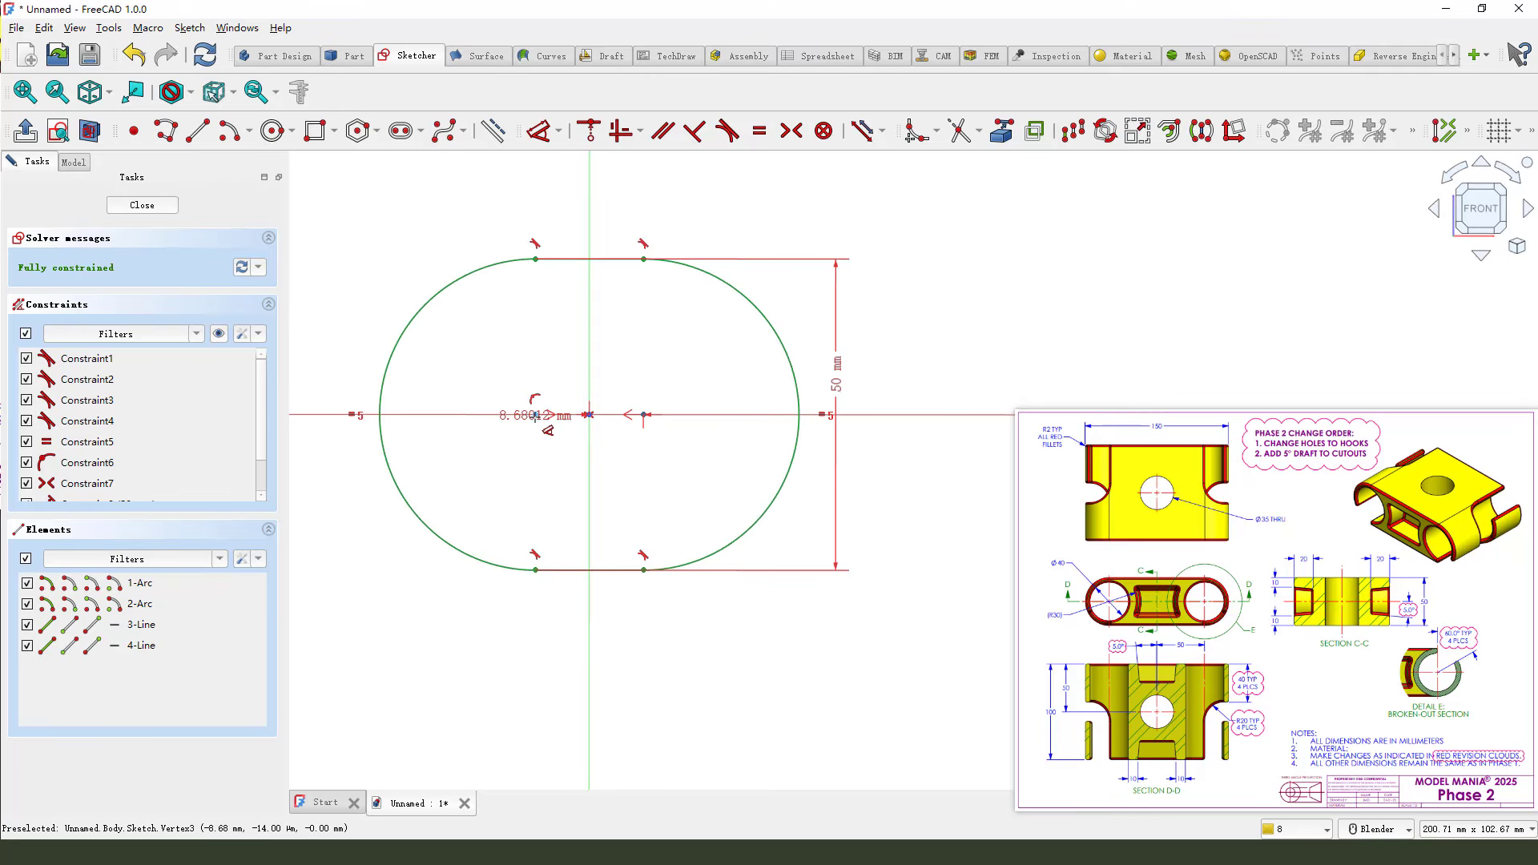
pyautogui.click(643, 415)
pyautogui.click(679, 198)
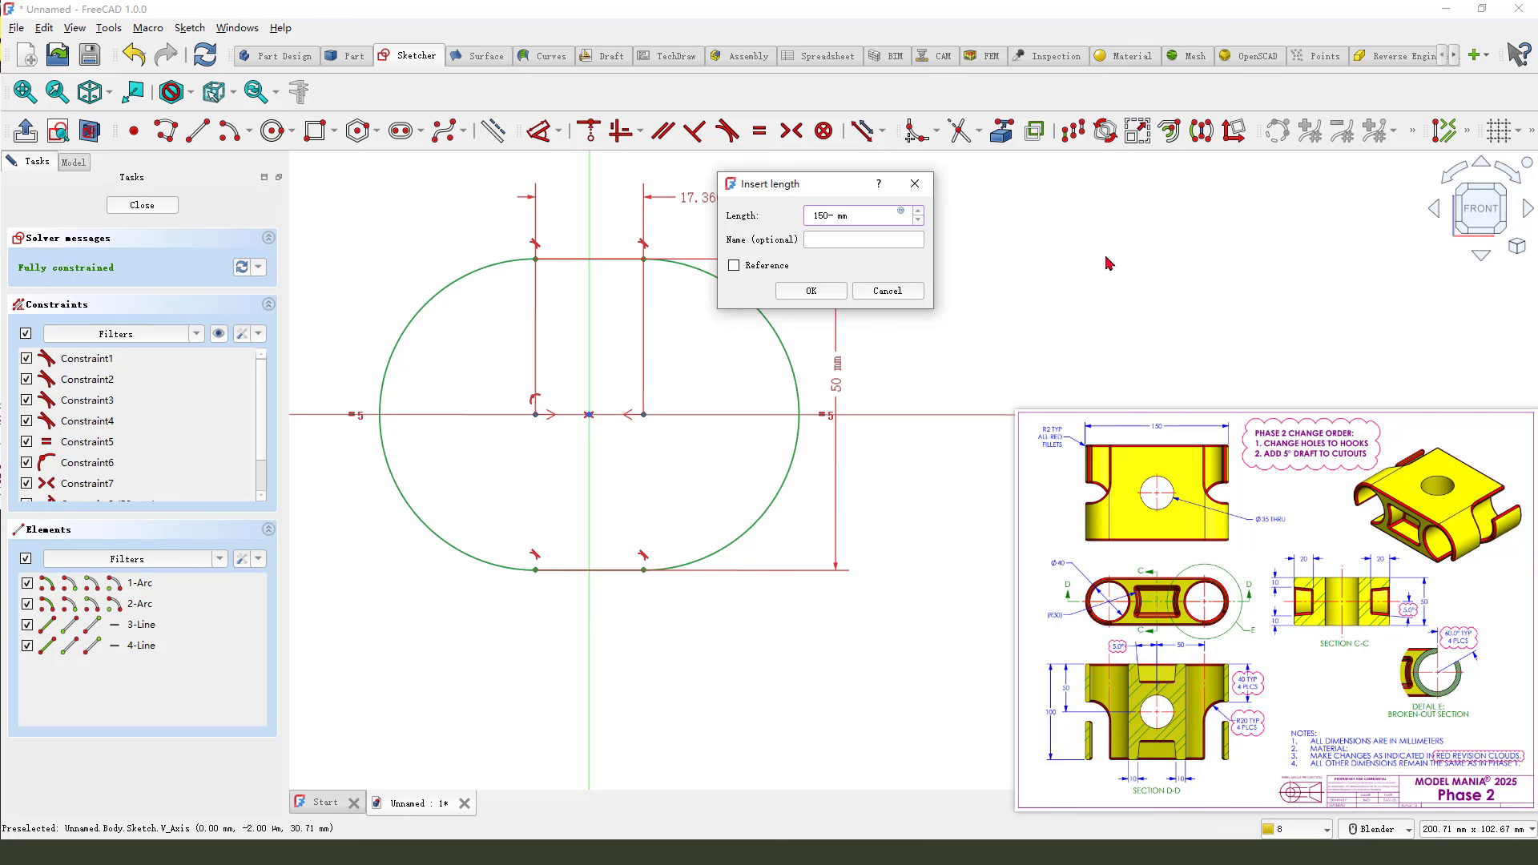
pyautogui.press('Return')
pyautogui.scroll(-1, 892, 275)
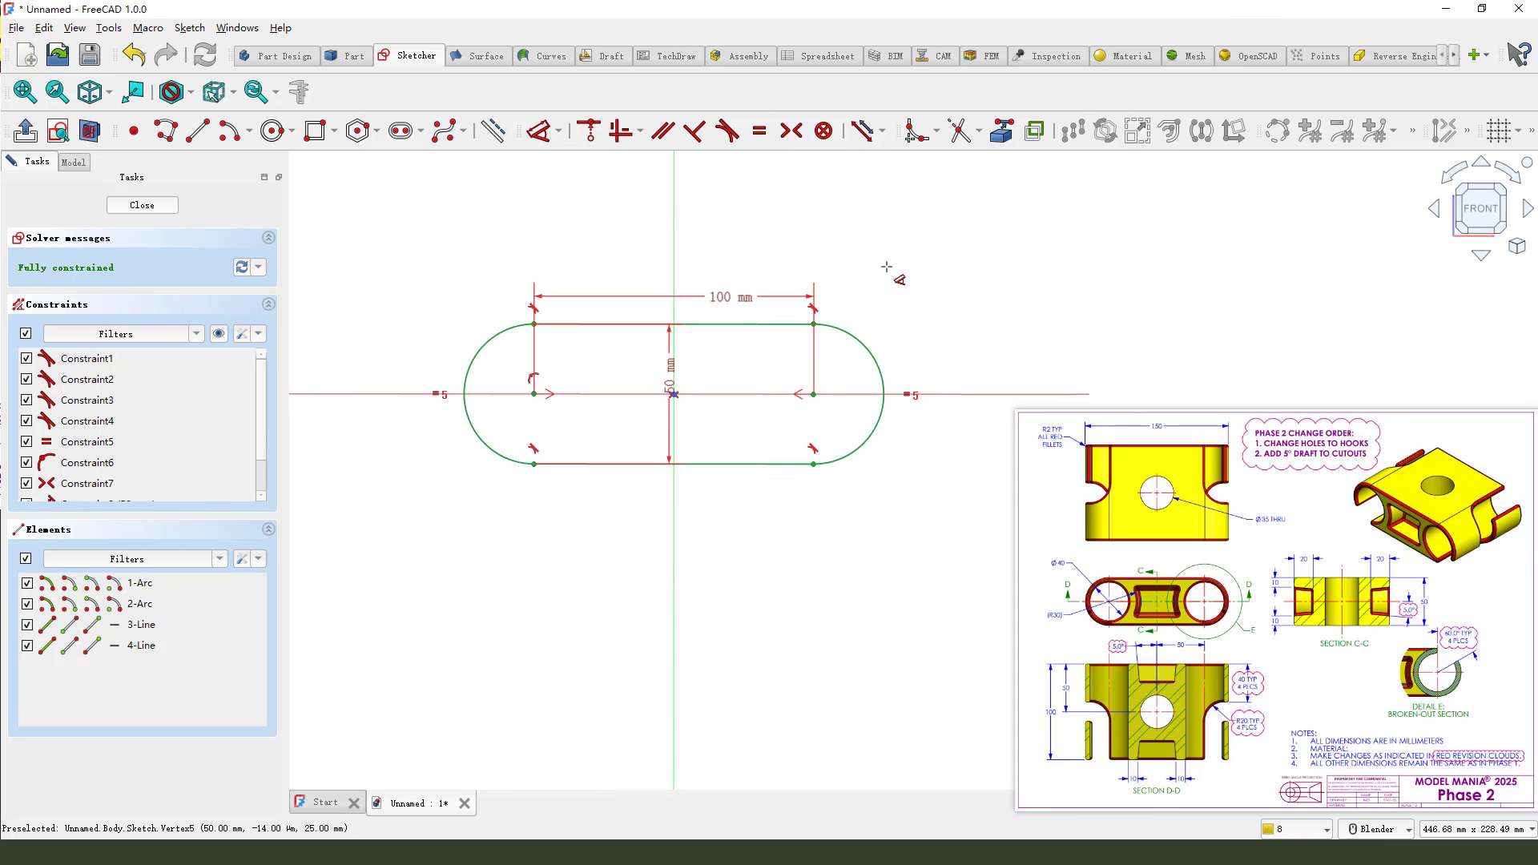
# Reposition the 100 mm dimension higher above the slot and the 50 mm dimension outside its right end
pyautogui.moveTo(686, 301); pyautogui.dragTo(621, 249)
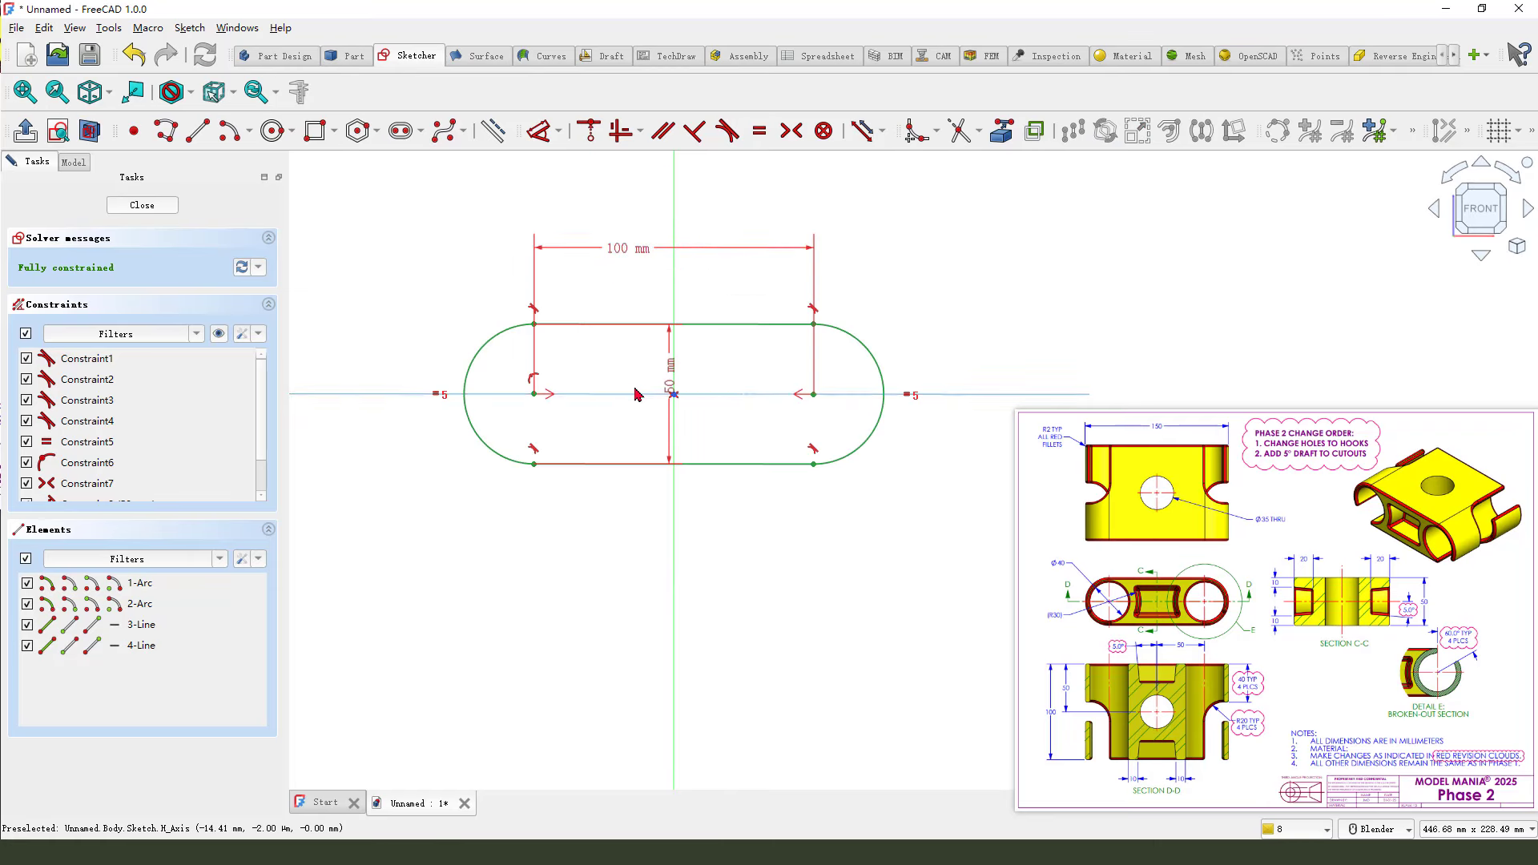
pyautogui.moveTo(671, 374); pyautogui.dragTo(940, 352)
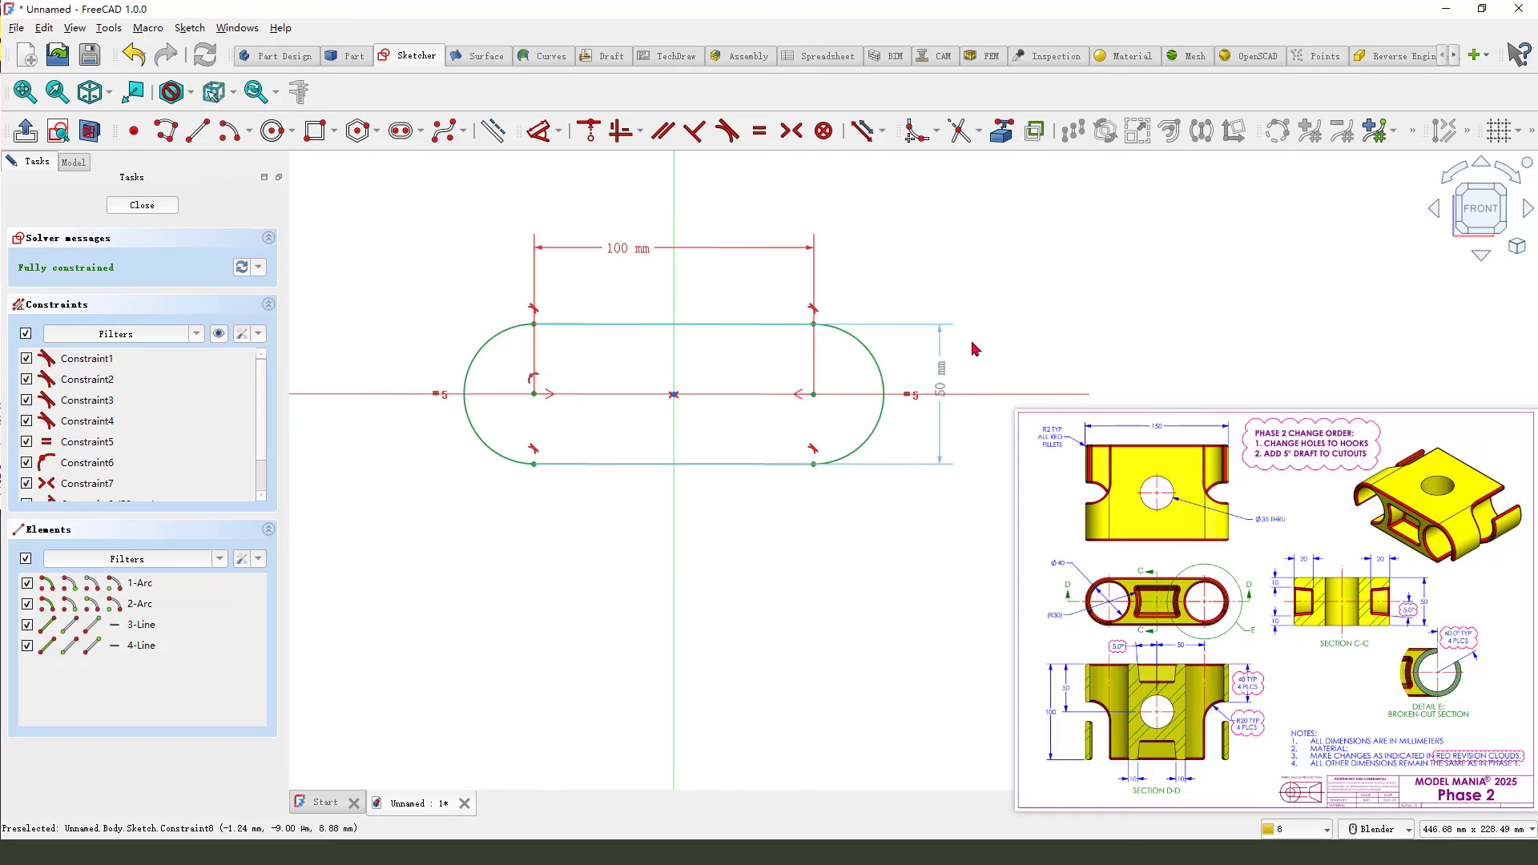
pyautogui.scroll(1, 921, 429)
pyautogui.scroll(-1, 697, 419)
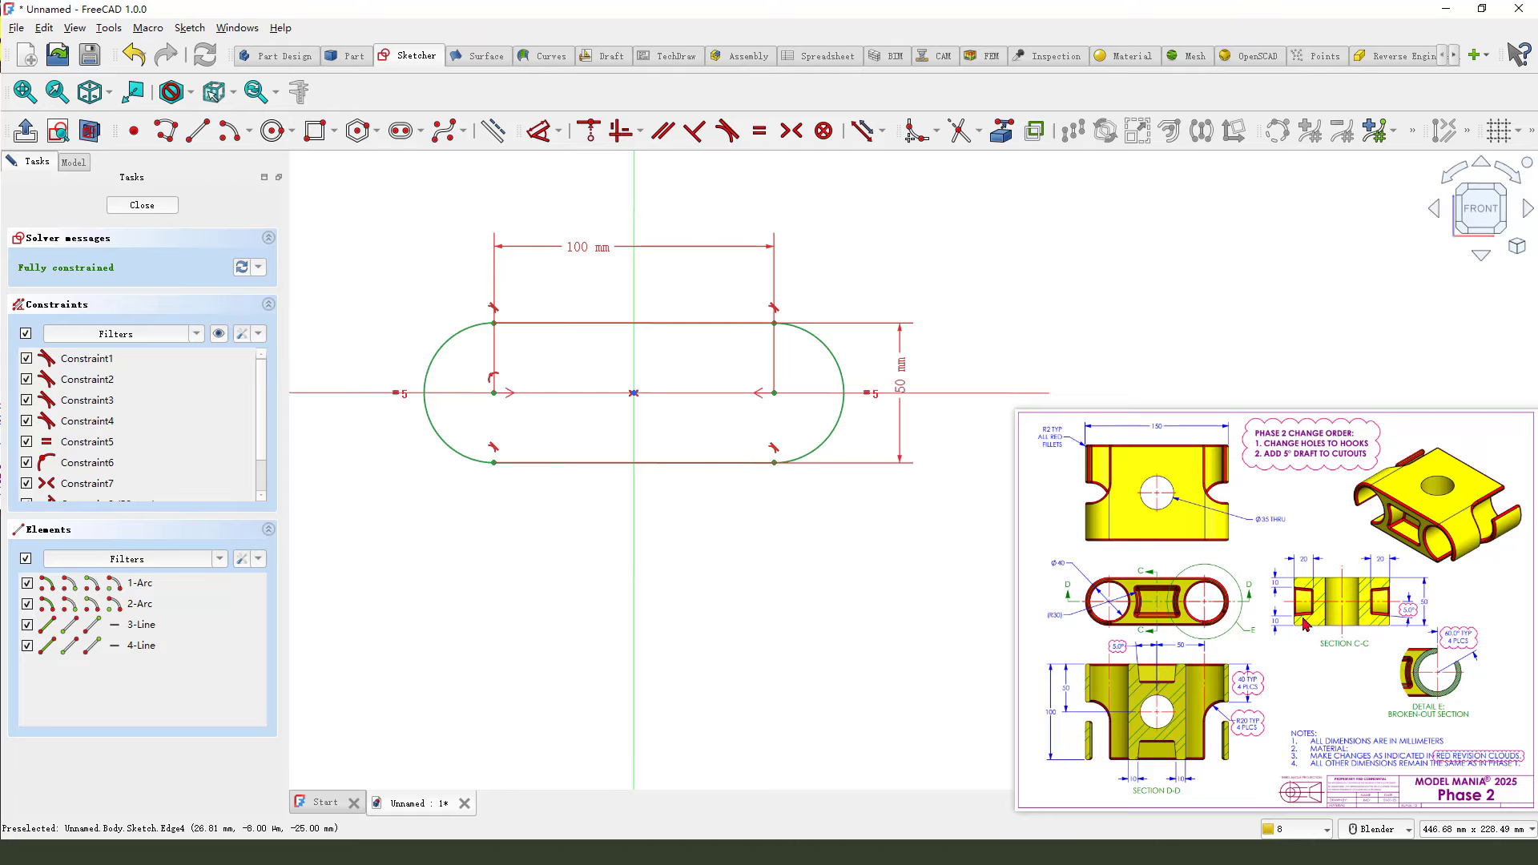
# Draw a circle on the slot's right arc centre and set its diameter to 40 mm
pyautogui.moveTo(1059, 551); pyautogui.dragTo(1067, 589)
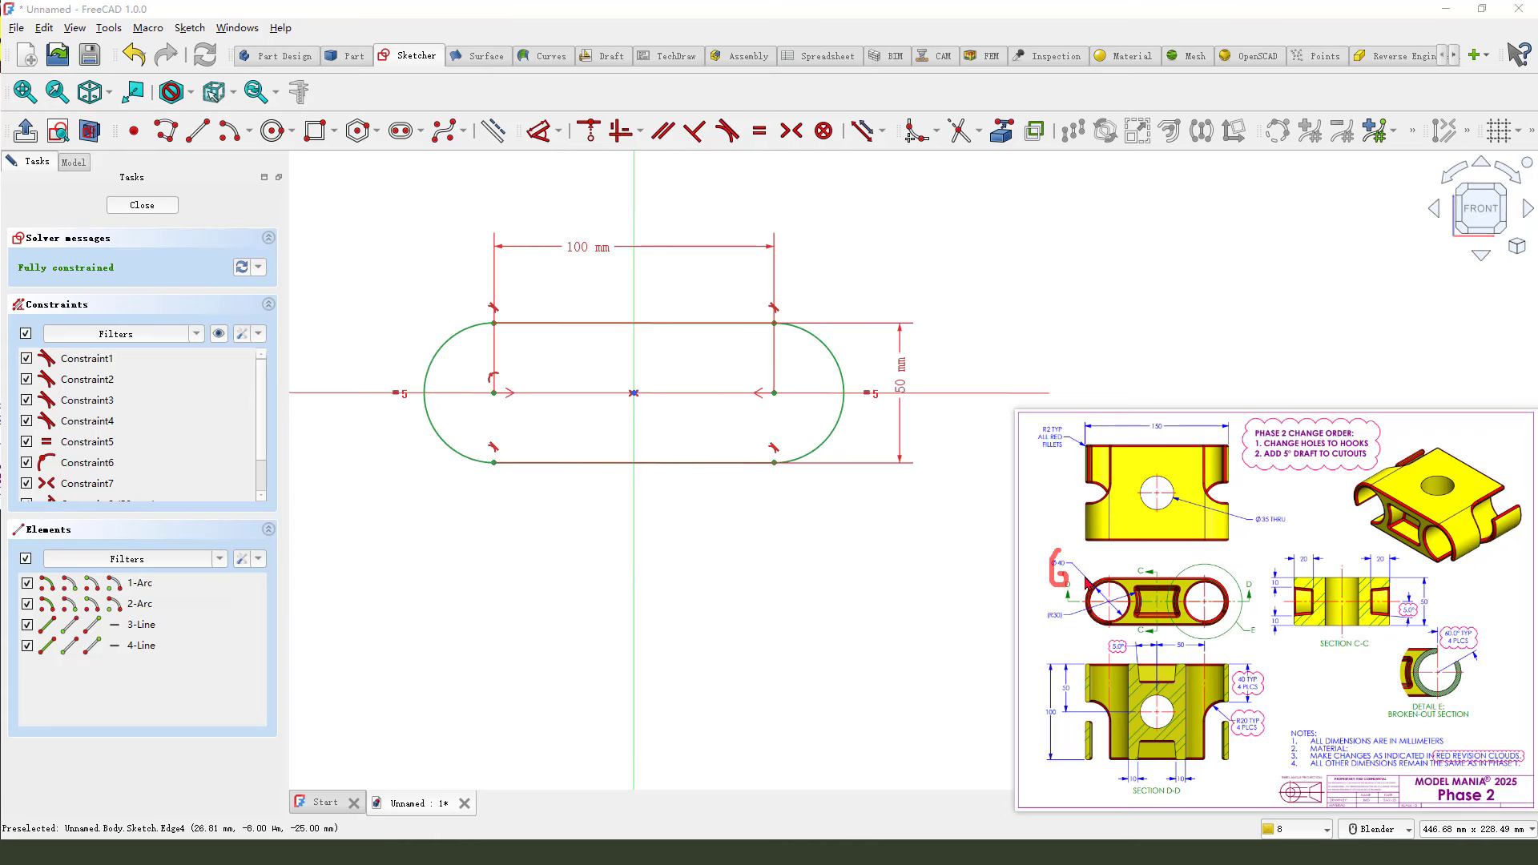
pyautogui.press('g')
pyautogui.press('c')
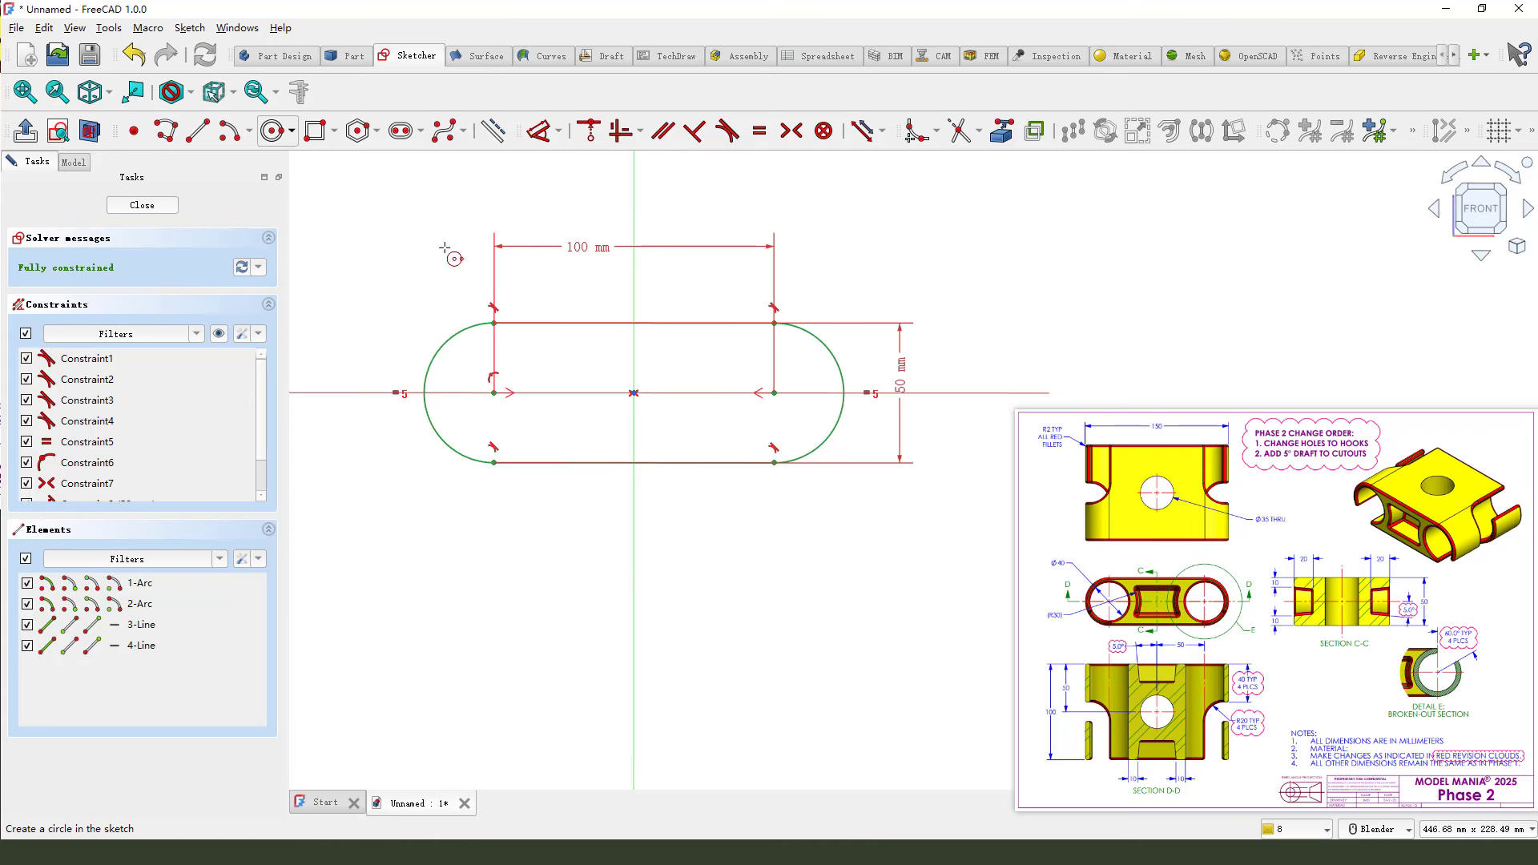
pyautogui.click(773, 392)
pyautogui.click(804, 422)
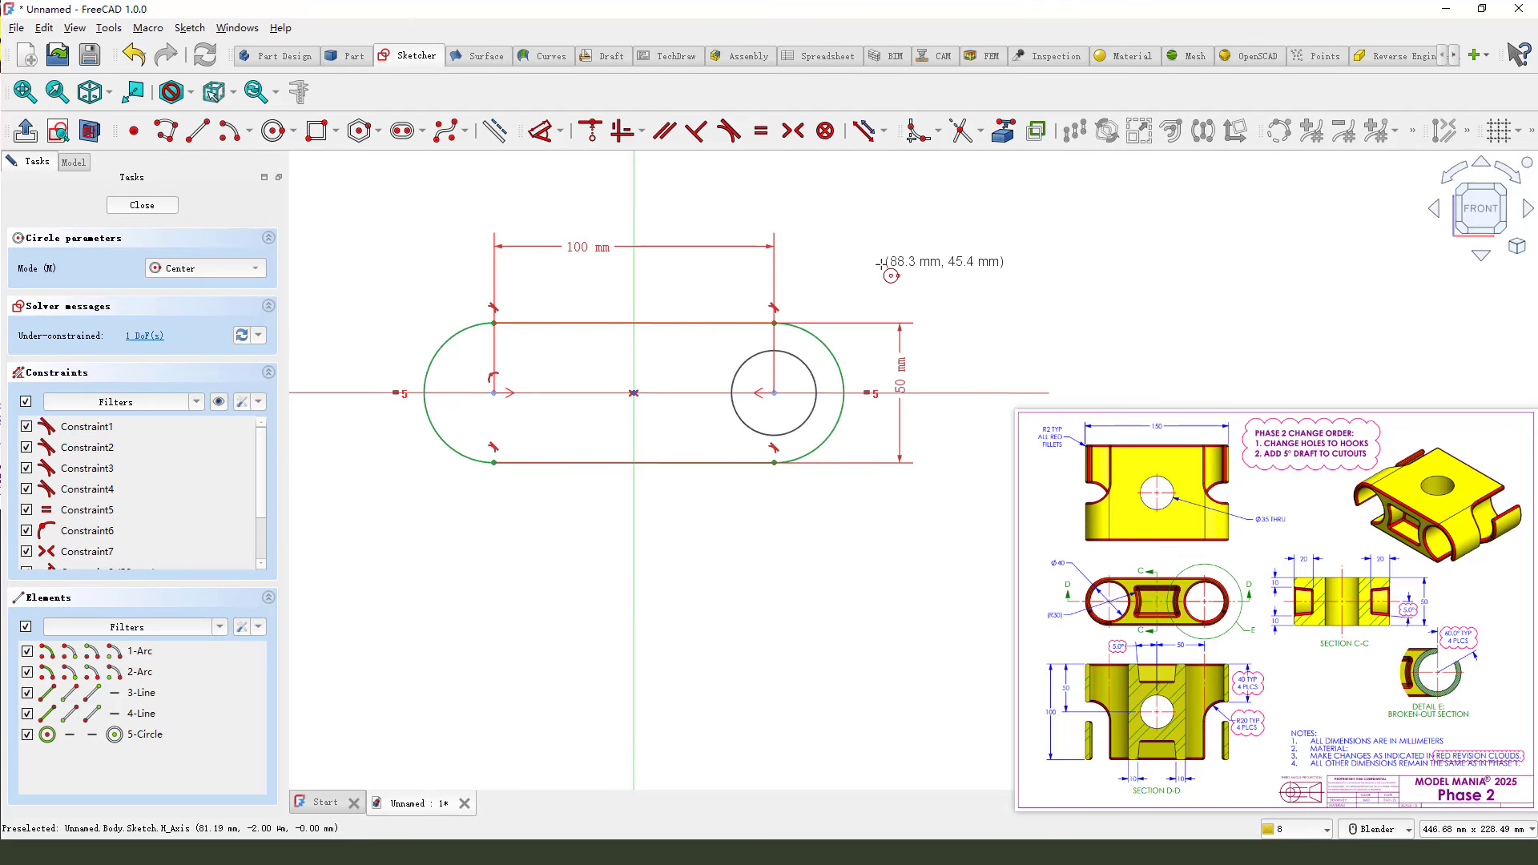
pyautogui.rightClick(880, 265)
pyautogui.click(545, 131)
pyautogui.click(810, 371)
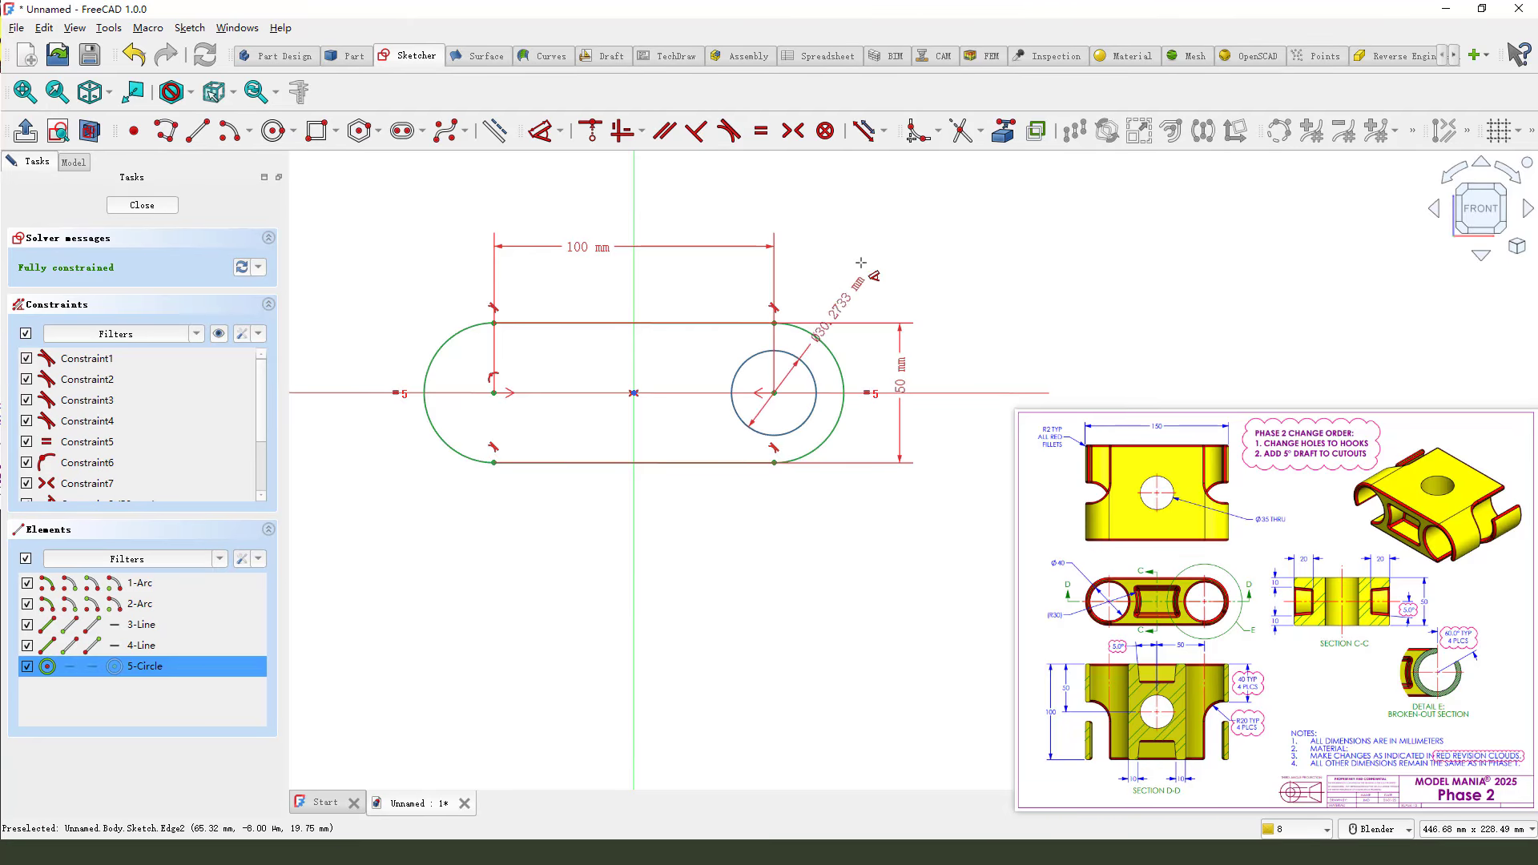
pyautogui.click(860, 262)
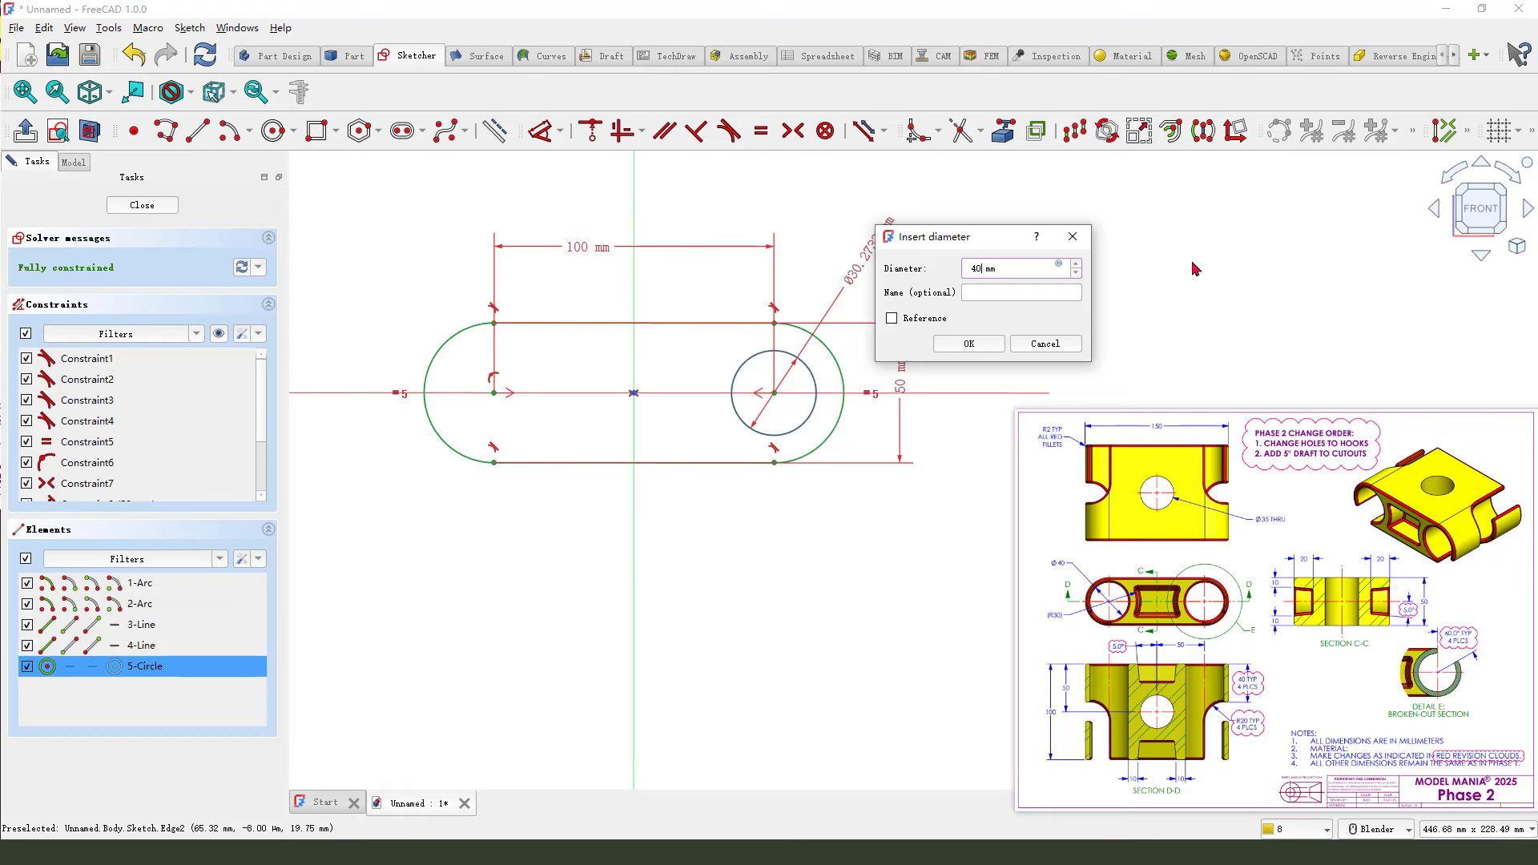
pyautogui.press('Return')
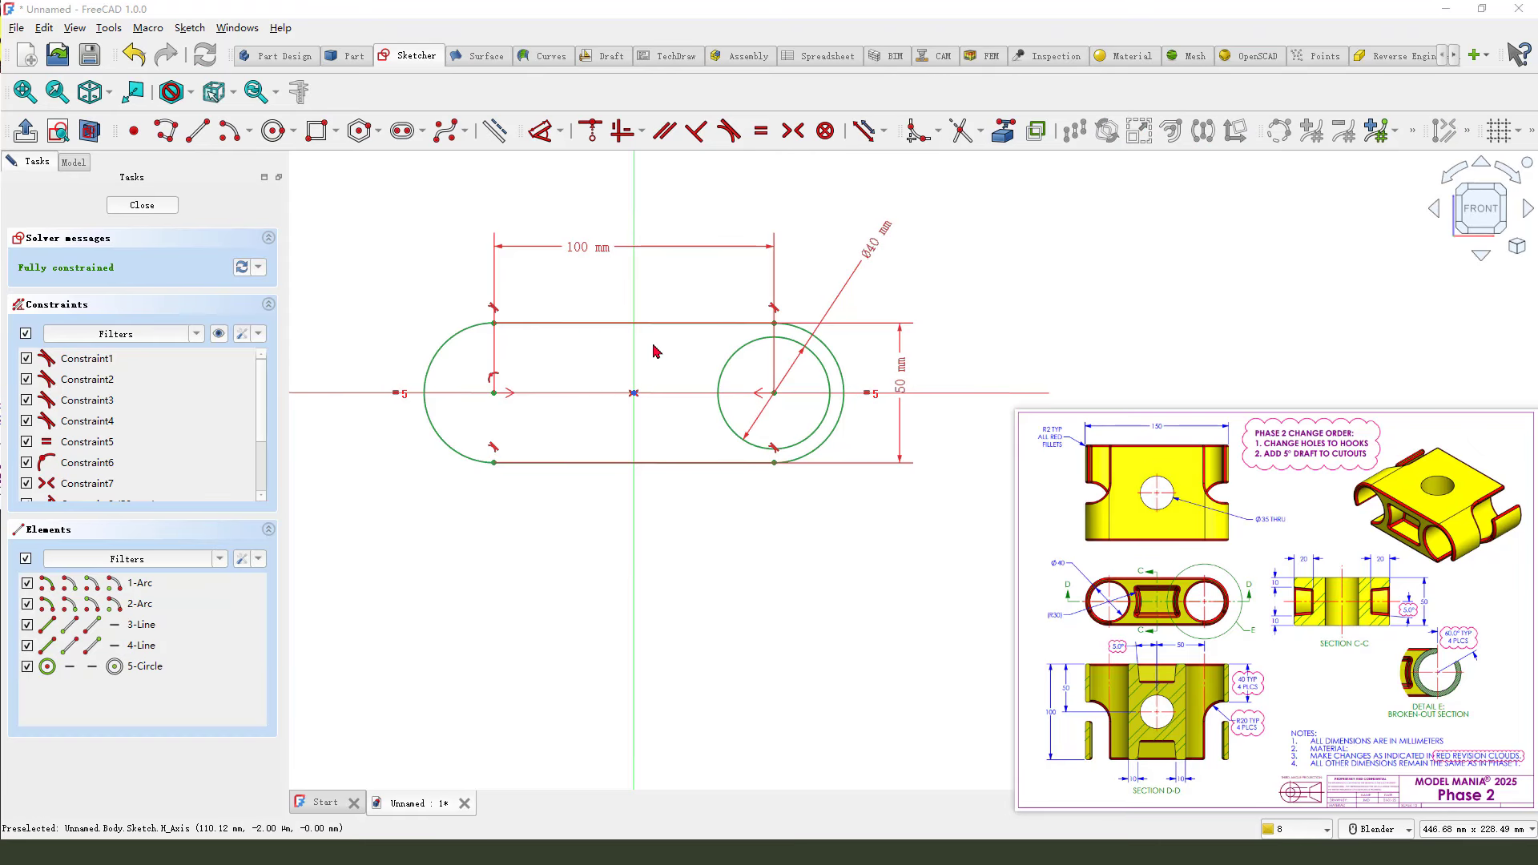
pyautogui.moveTo(632, 300); pyautogui.dragTo(627, 496)
pyautogui.moveTo(631, 301)
pyautogui.mouseDown()
pyautogui.moveTo(914, 483)
pyautogui.moveTo(676, 532)
pyautogui.moveTo(628, 507)
pyautogui.mouseUp()
pyautogui.moveTo(797, 679)
pyautogui.mouseDown()
pyautogui.moveTo(798, 579)
pyautogui.moveTo(822, 613)
pyautogui.mouseUp()
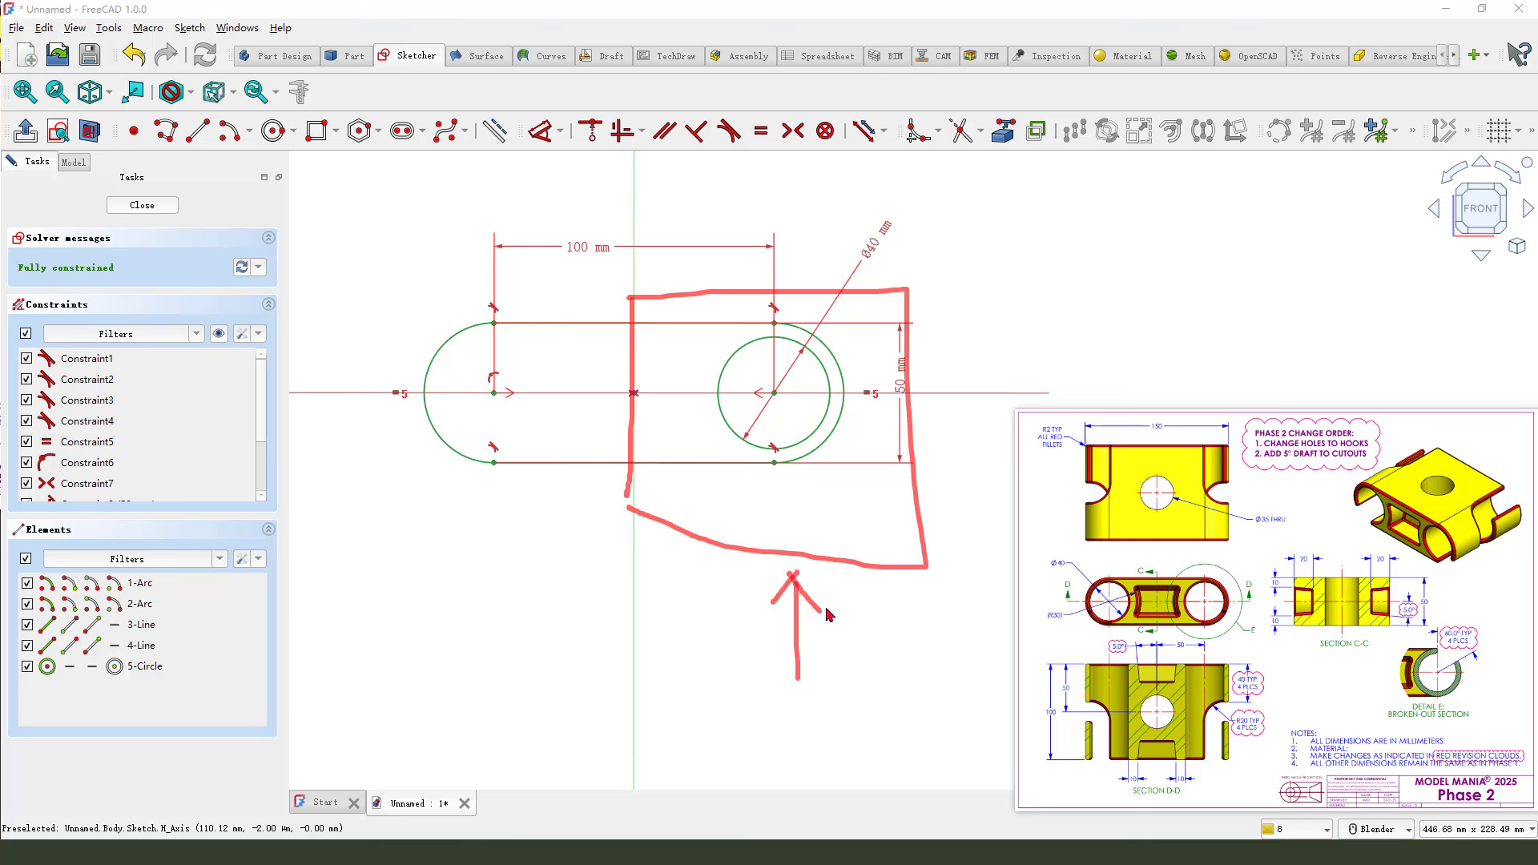
pyautogui.moveTo(1150, 445); pyautogui.dragTo(1147, 511)
pyautogui.moveTo(877, 311)
pyautogui.mouseDown()
pyautogui.moveTo(823, 353)
pyautogui.moveTo(774, 340)
pyautogui.moveTo(805, 364)
pyautogui.moveTo(731, 362)
pyautogui.moveTo(757, 353)
pyautogui.mouseUp()
pyautogui.press('Escape')
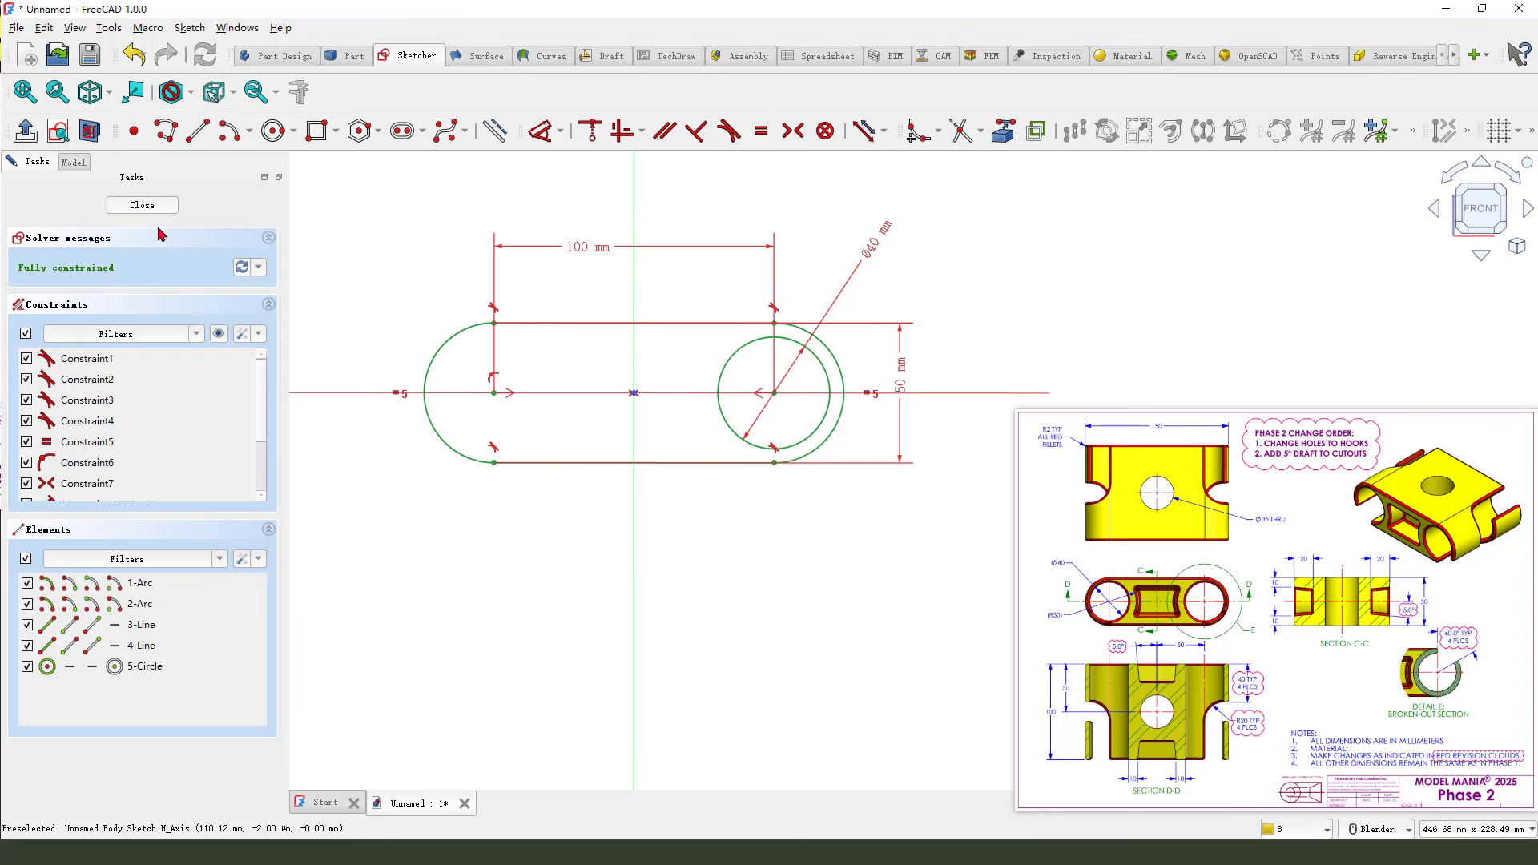
# Finish the slot sketch and pad it 100 mm, symmetric to the sketch plane
pyautogui.click(140, 205)
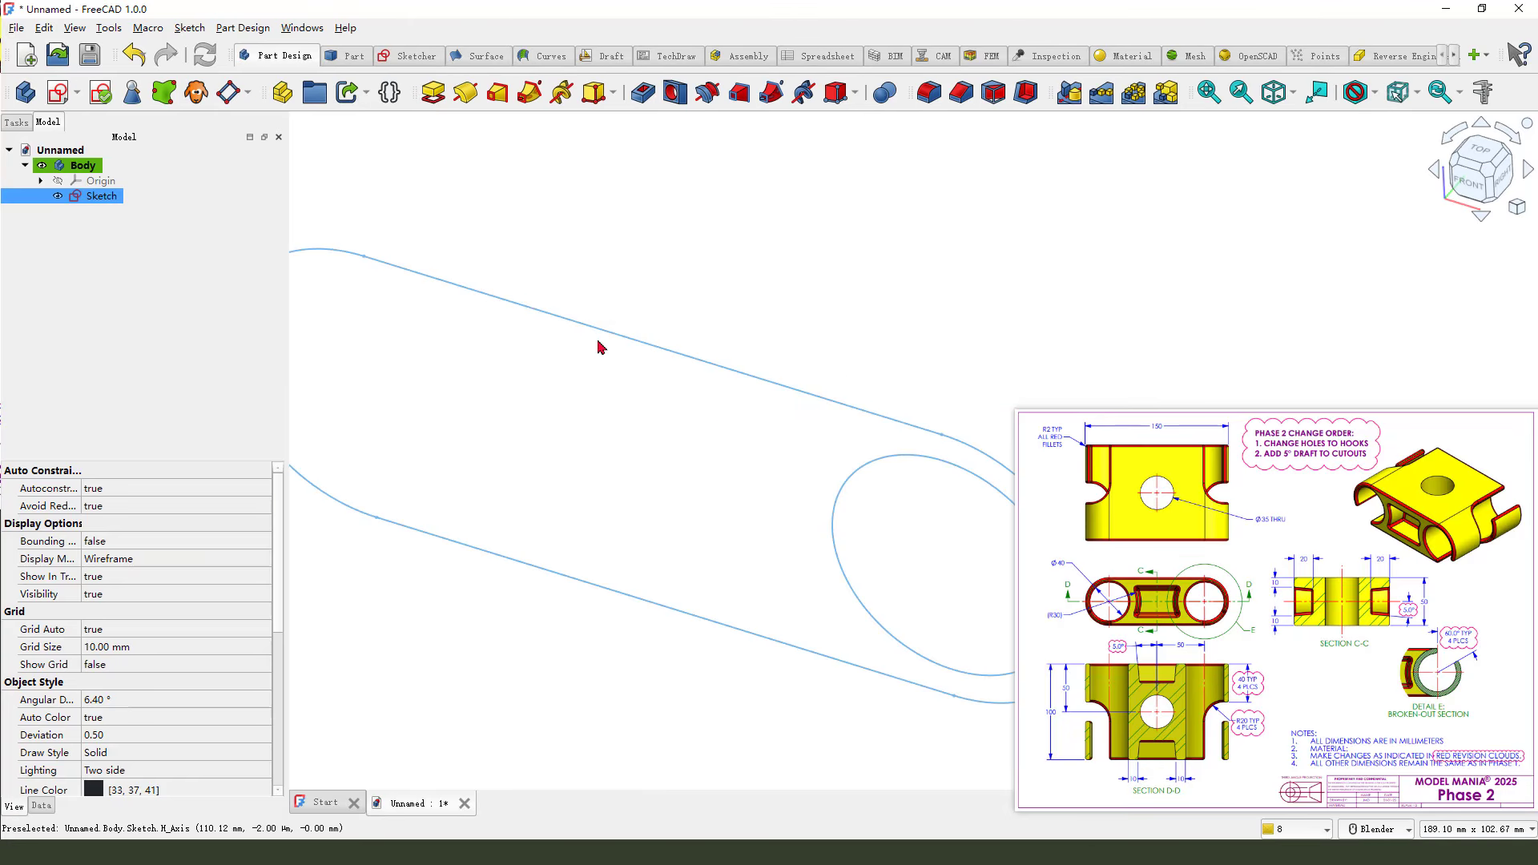
pyautogui.click(432, 93)
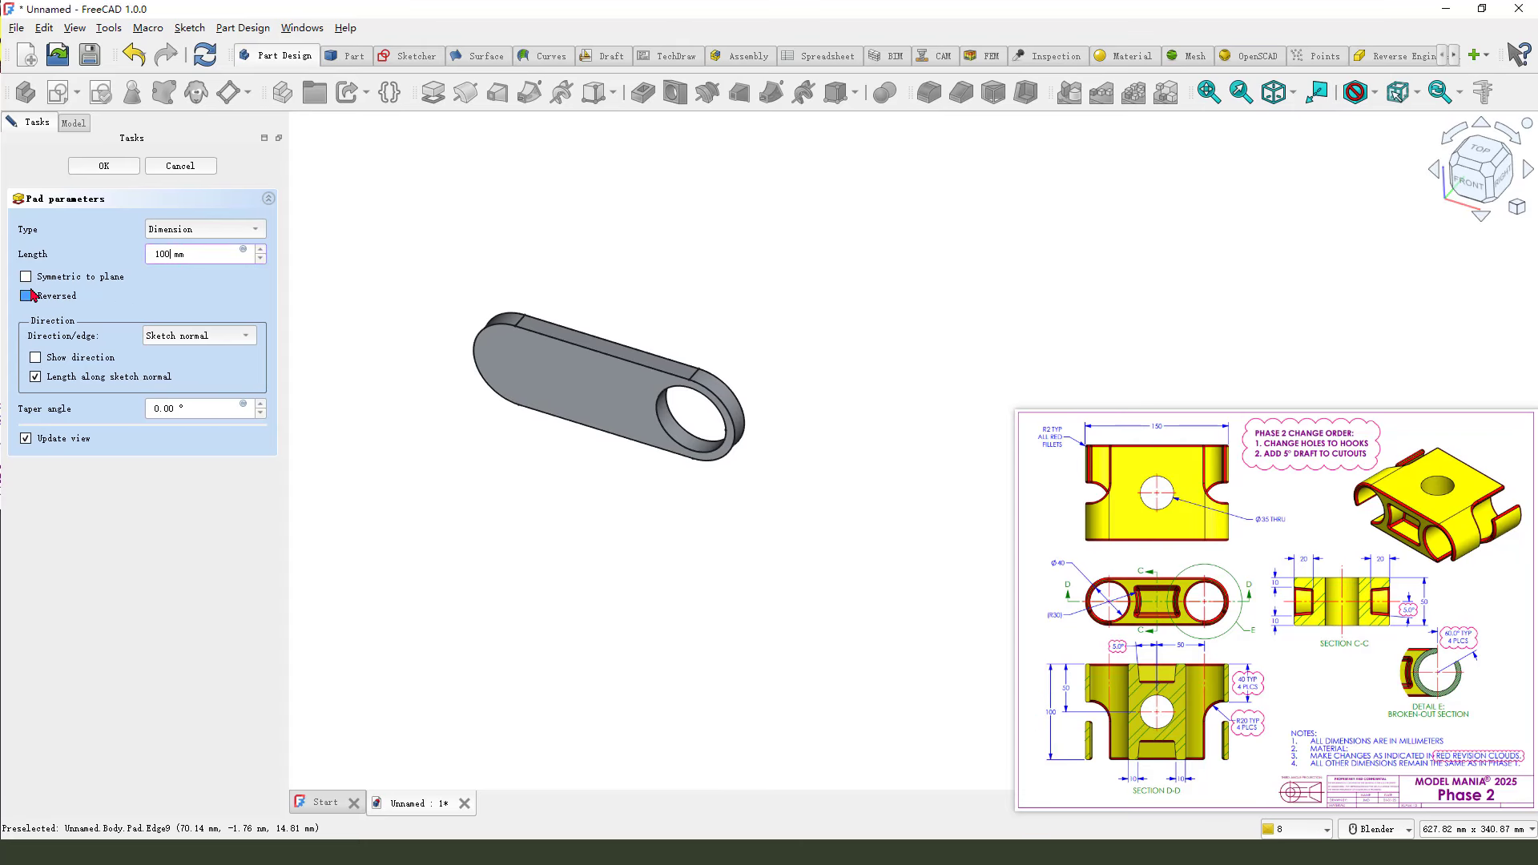
pyautogui.moveTo(28, 283); pyautogui.dragTo(122, 288)
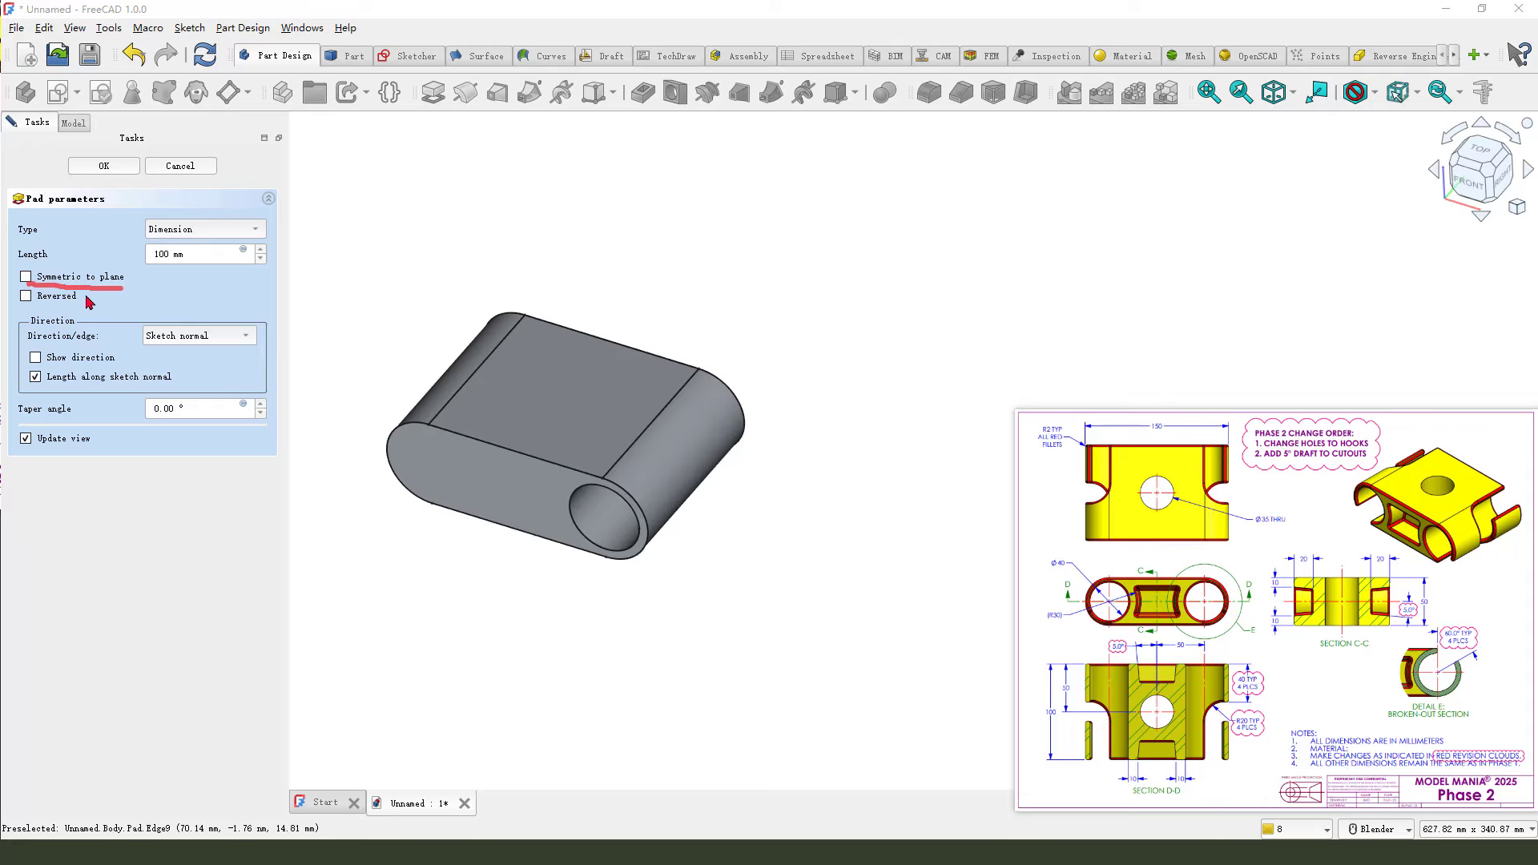
pyautogui.click(26, 277)
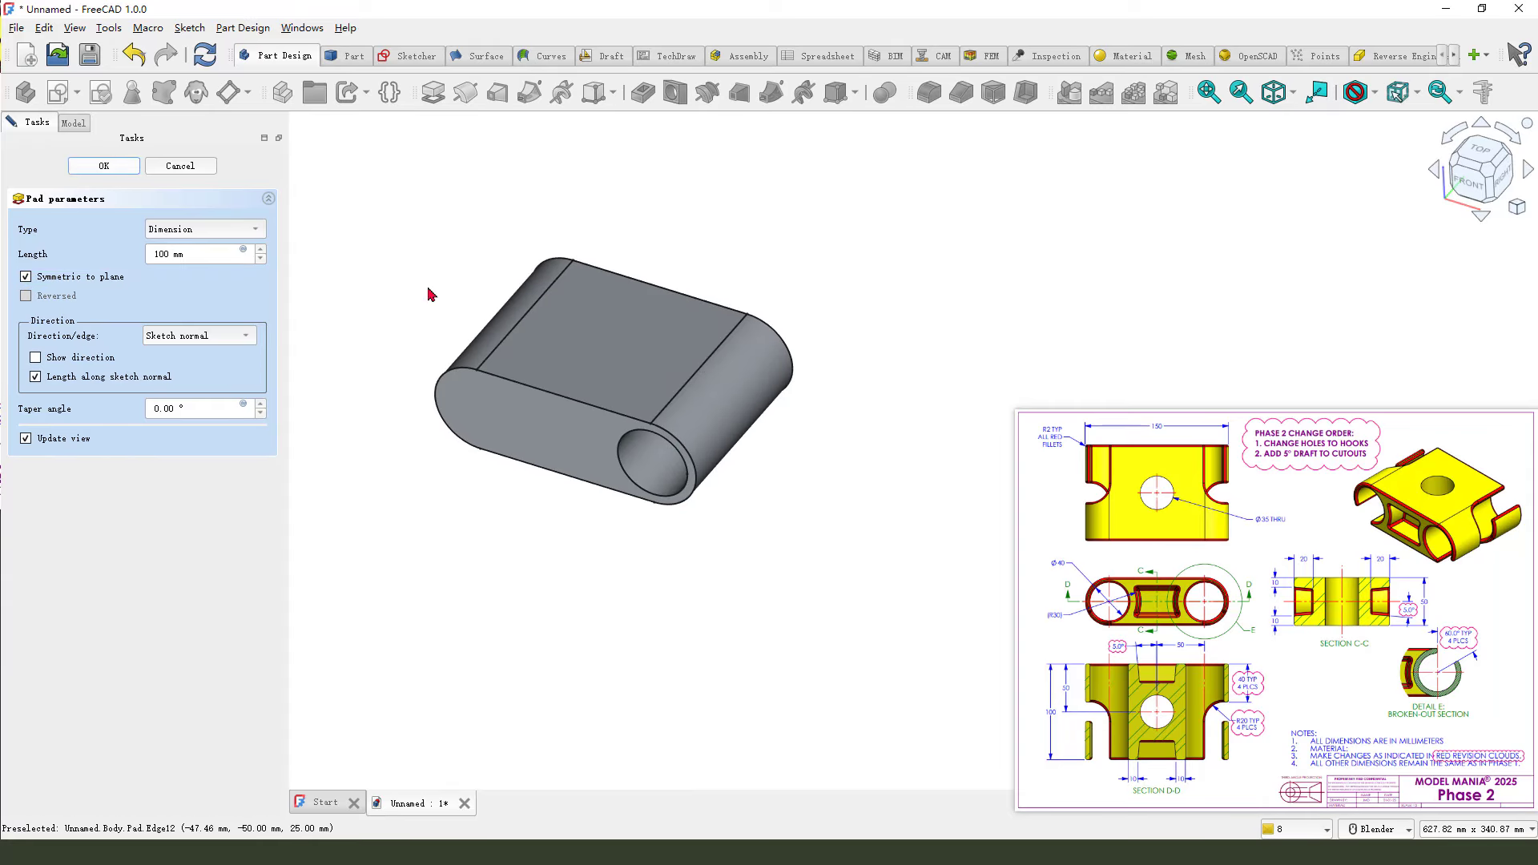
pyautogui.press('Return')
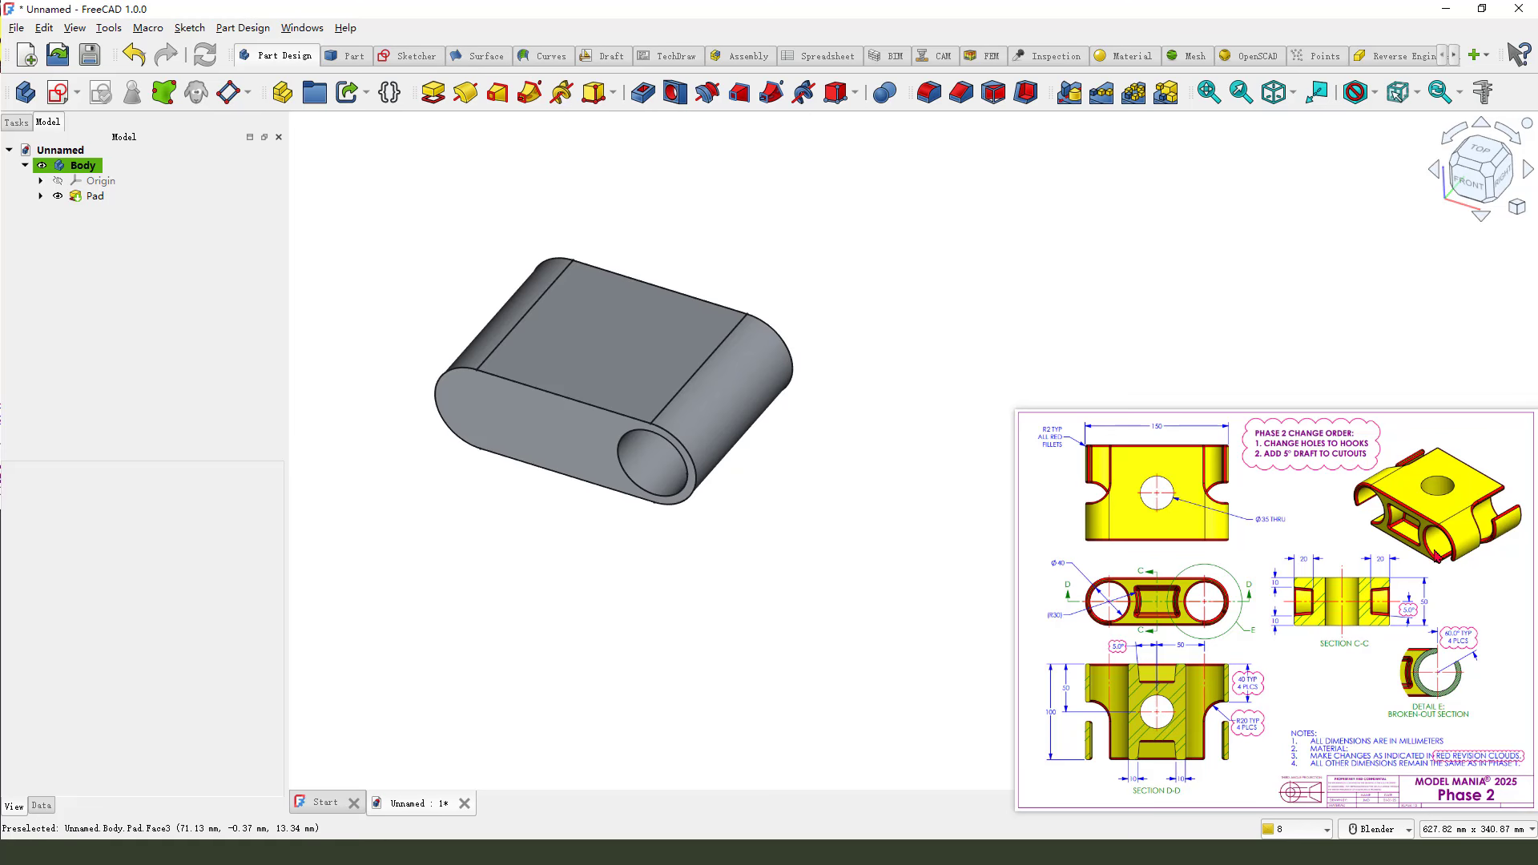
pyautogui.moveTo(1434, 622)
pyautogui.mouseDown()
pyautogui.moveTo(1438, 676)
pyautogui.moveTo(1502, 622)
pyautogui.moveTo(1446, 638)
pyautogui.mouseUp()
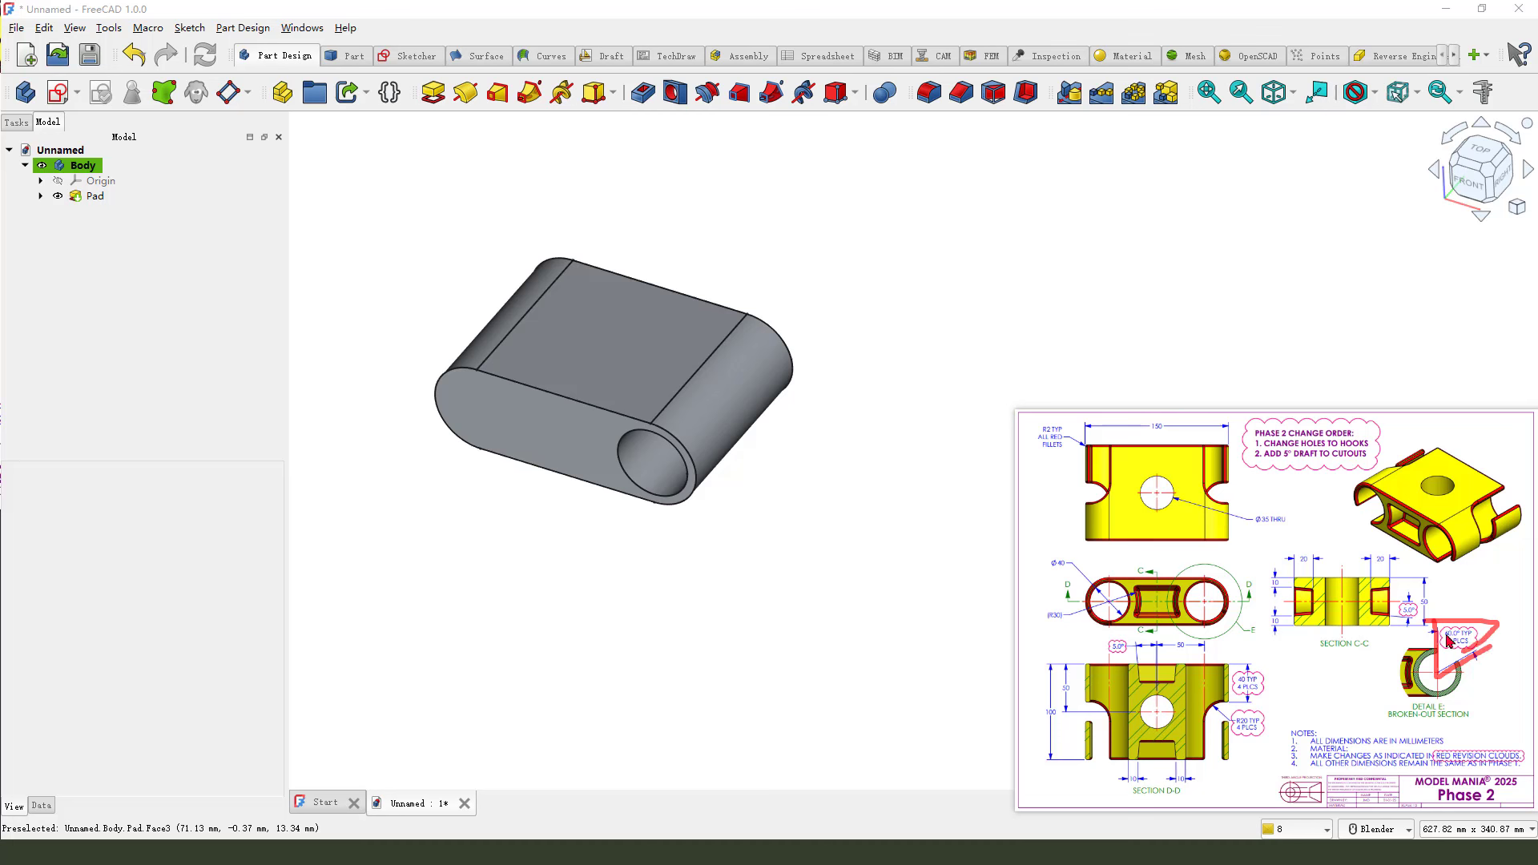
pyautogui.press('Escape')
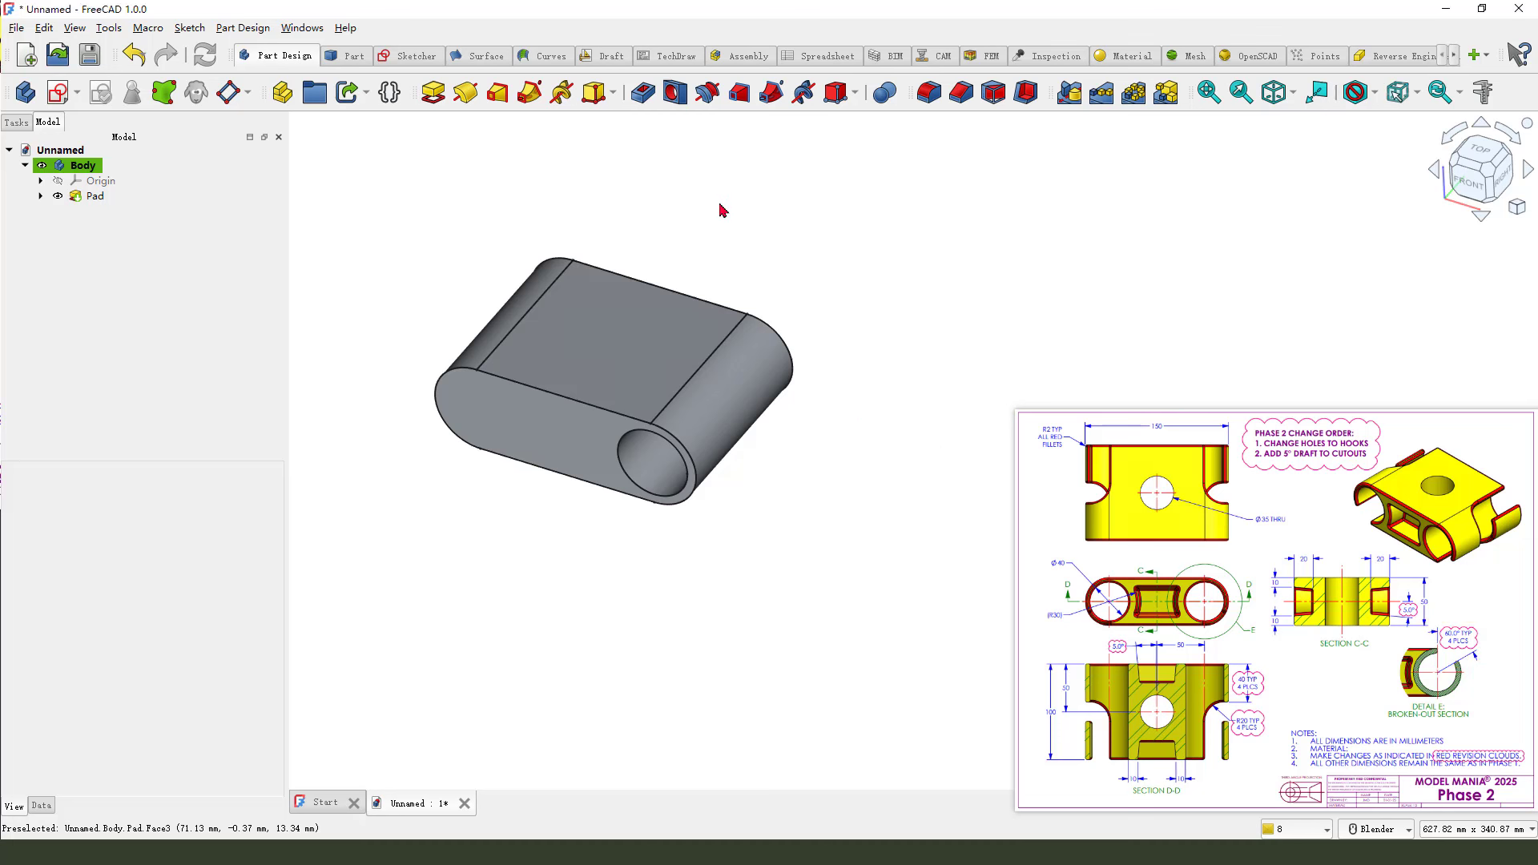
# Create a sketch on the XZ plane and project the edge of the 40 mm hole as external geometry
pyautogui.click(57, 92)
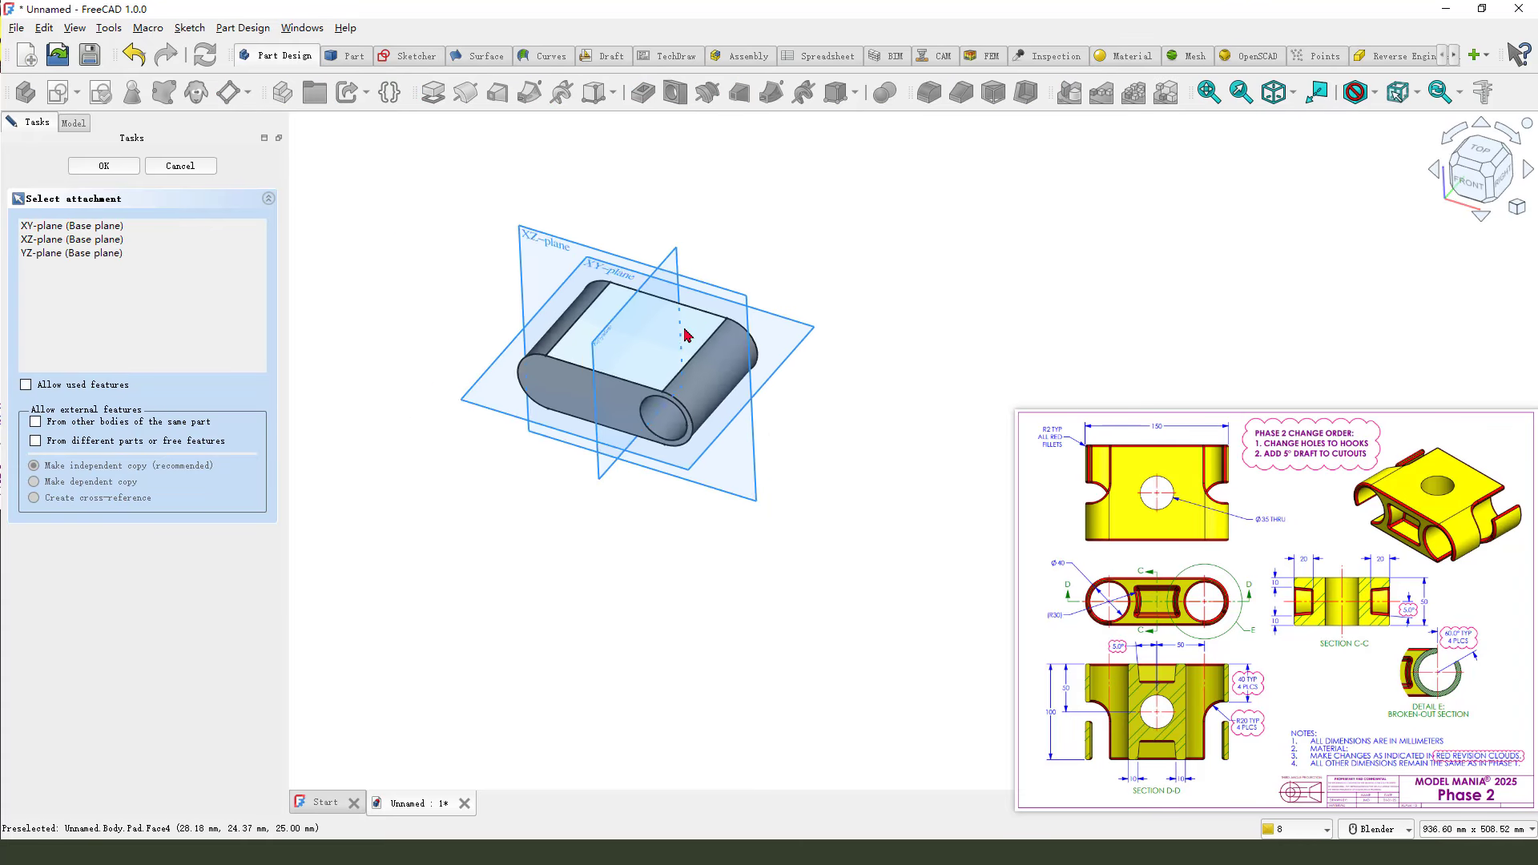
pyautogui.moveTo(470, 179)
pyautogui.mouseDown()
pyautogui.moveTo(433, 210)
pyautogui.moveTo(462, 232)
pyautogui.mouseUp()
pyautogui.press('Escape')
pyautogui.click(455, 214)
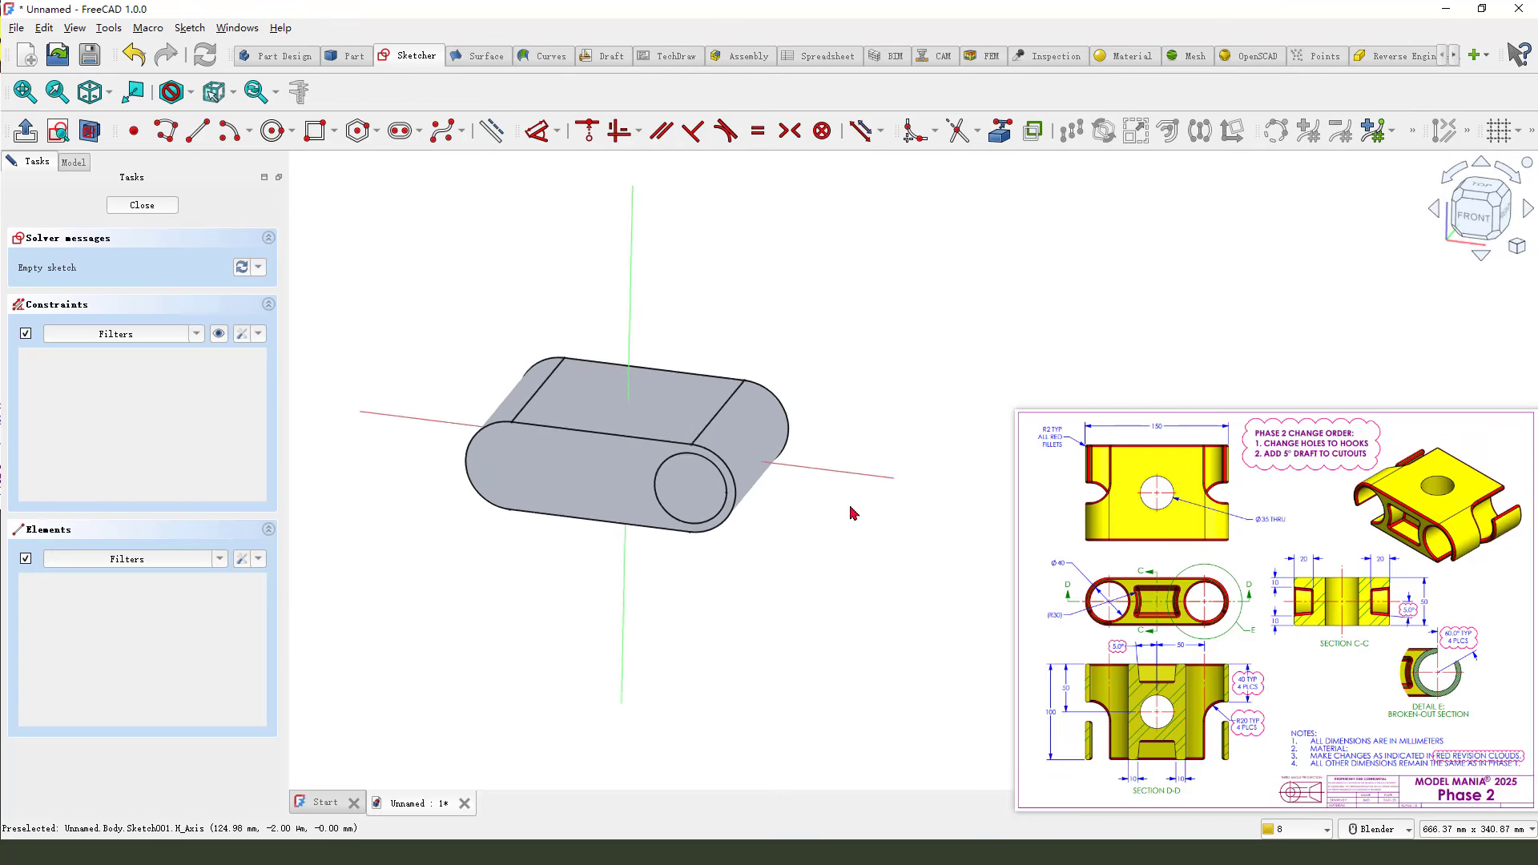
pyautogui.click(1003, 134)
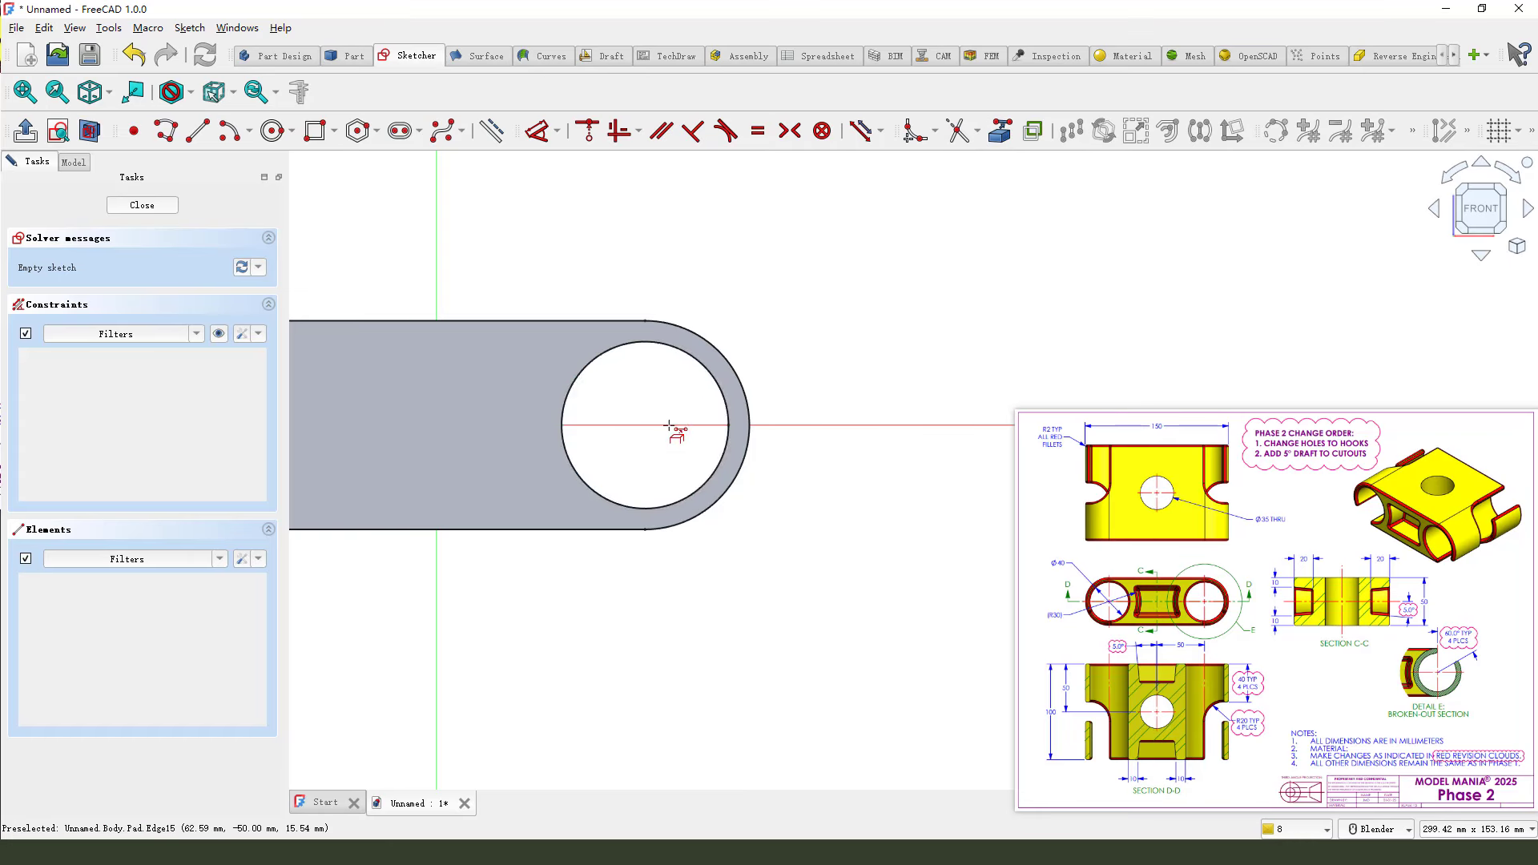
pyautogui.click(680, 355)
# Draw a closed triangle from the hole's centre: vertical line up, horizontal line to the right, sloped line back to the centre
pyautogui.click(166, 130)
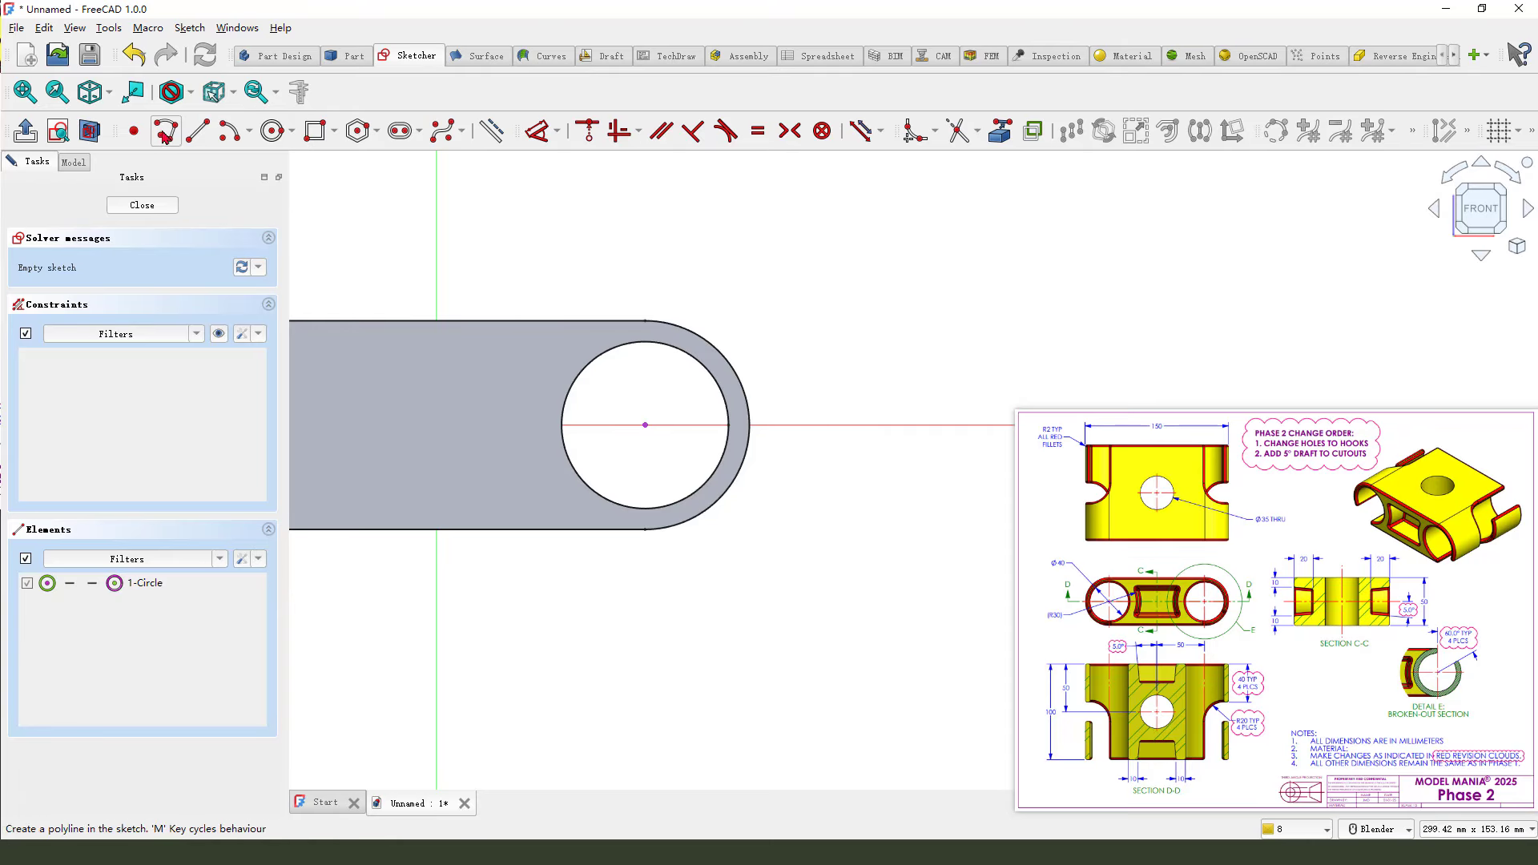
pyautogui.click(645, 424)
pyautogui.click(644, 221)
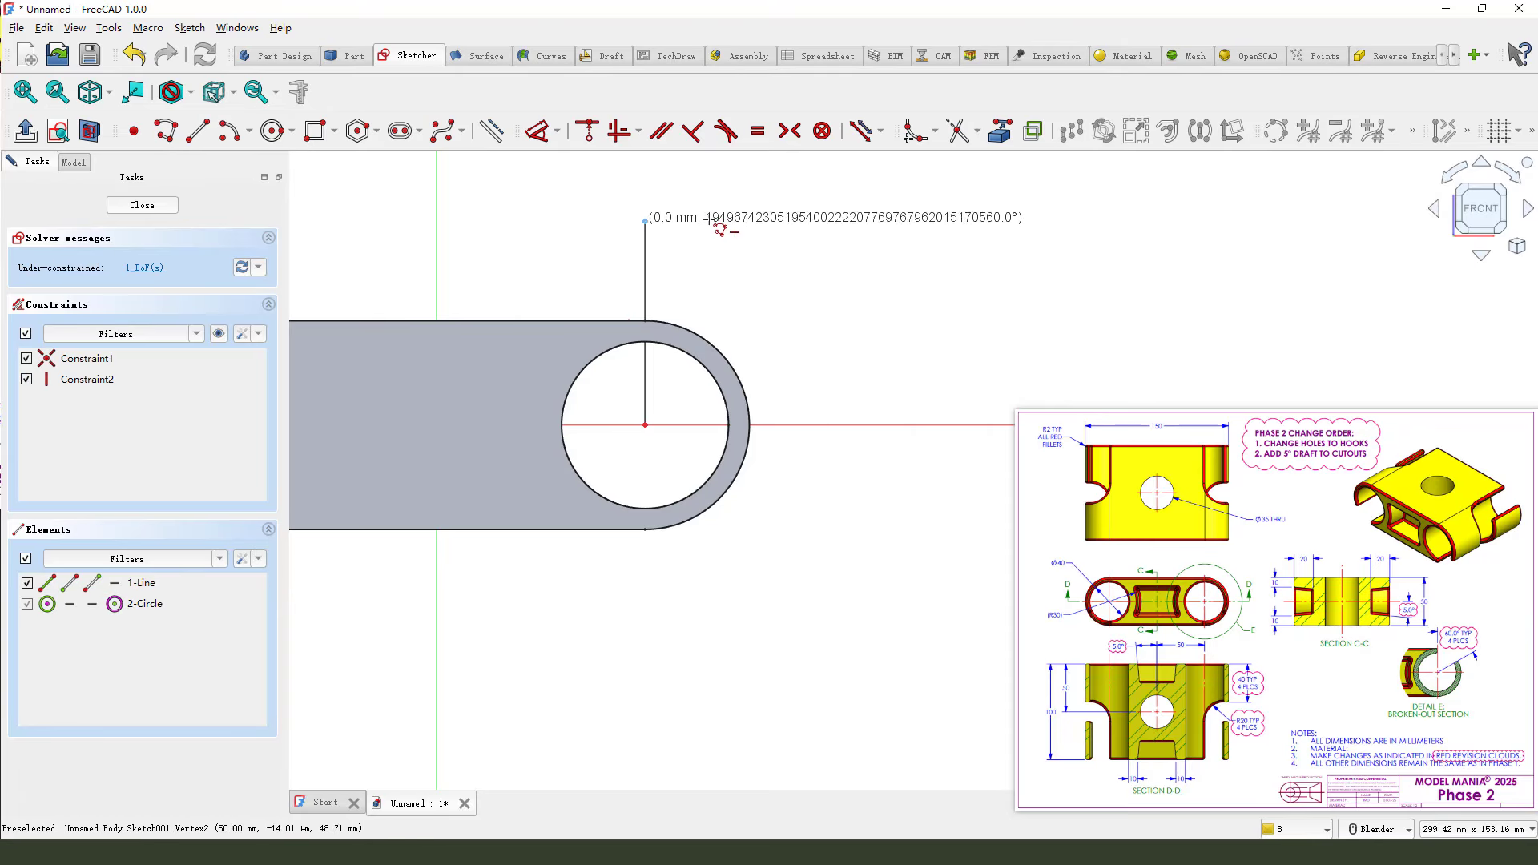
pyautogui.click(837, 221)
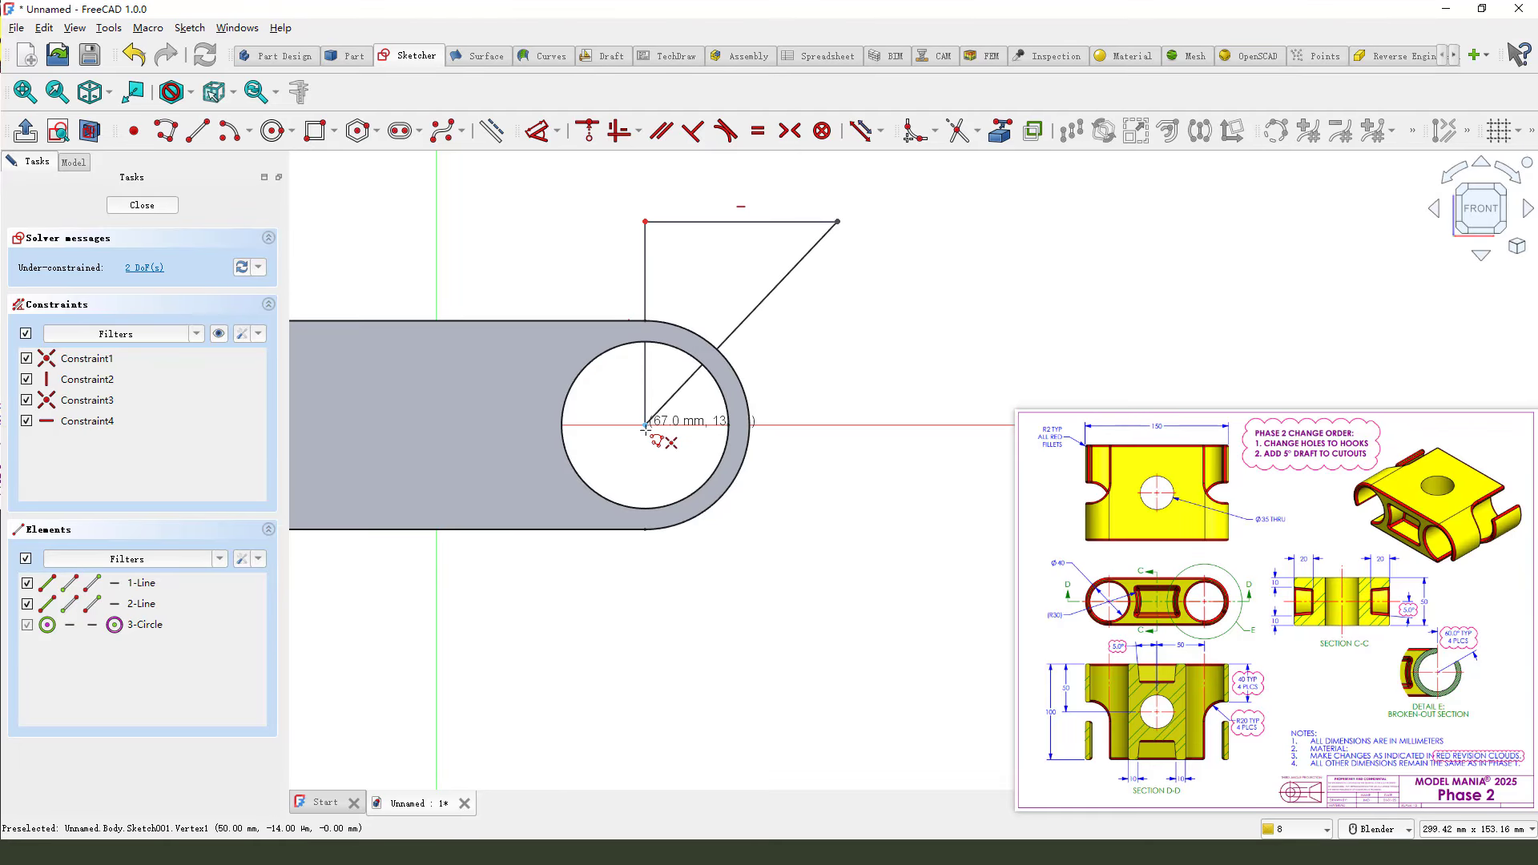
pyautogui.click(645, 425)
# Constrain the angle between the triangle's vertical and sloped lines to 60°
pyautogui.click(536, 130)
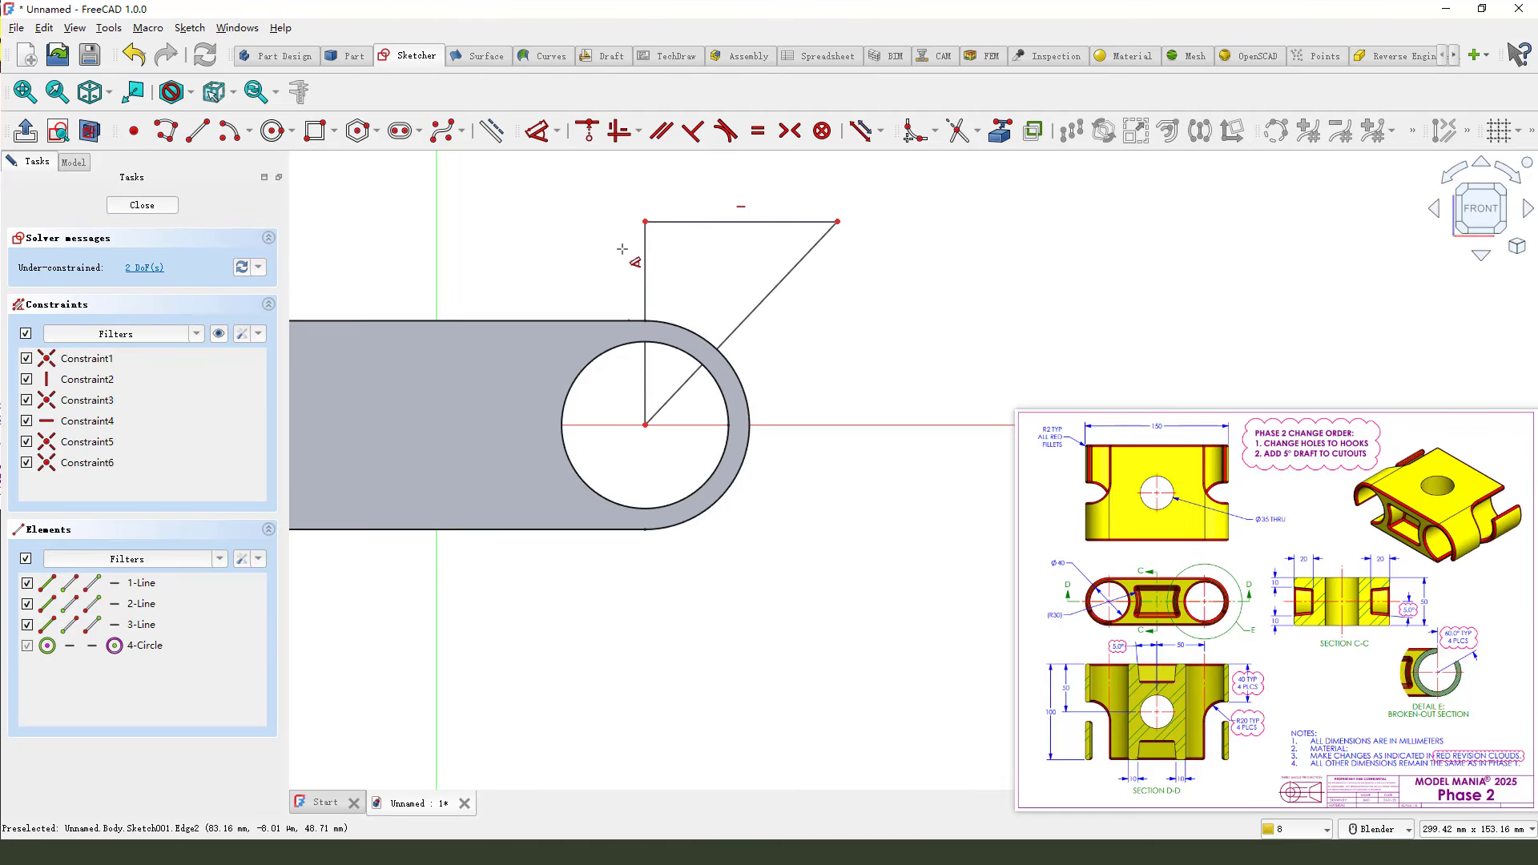
pyautogui.click(645, 256)
pyautogui.click(759, 304)
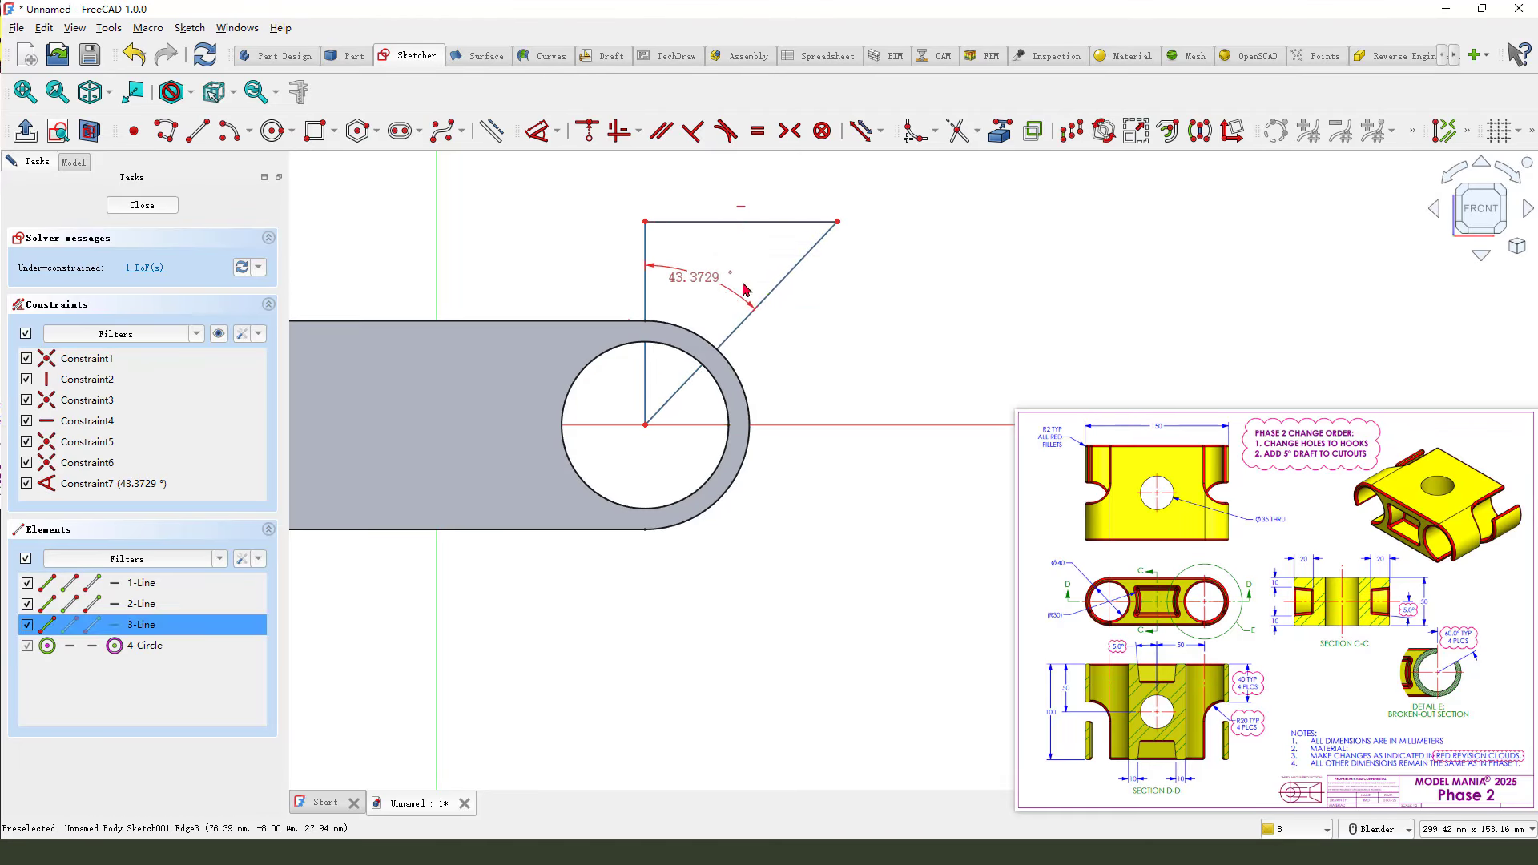
pyautogui.click(725, 281)
pyautogui.write('60')
pyautogui.press('Return')
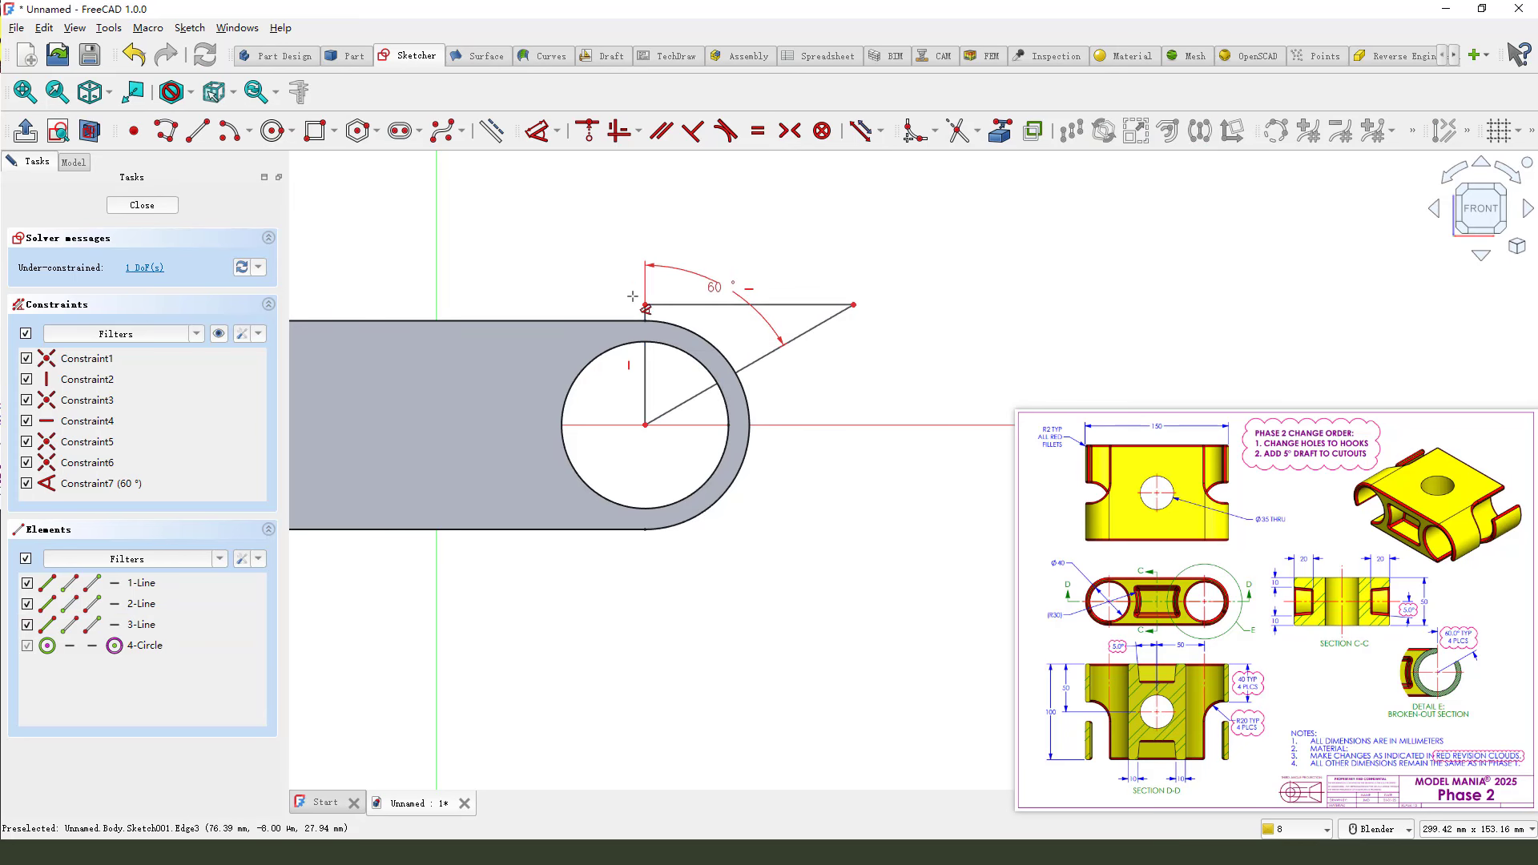
# Dimension the triangle's vertical side, accept its drawn length, and finish the sketch
pyautogui.click(645, 373)
pyautogui.click(583, 244)
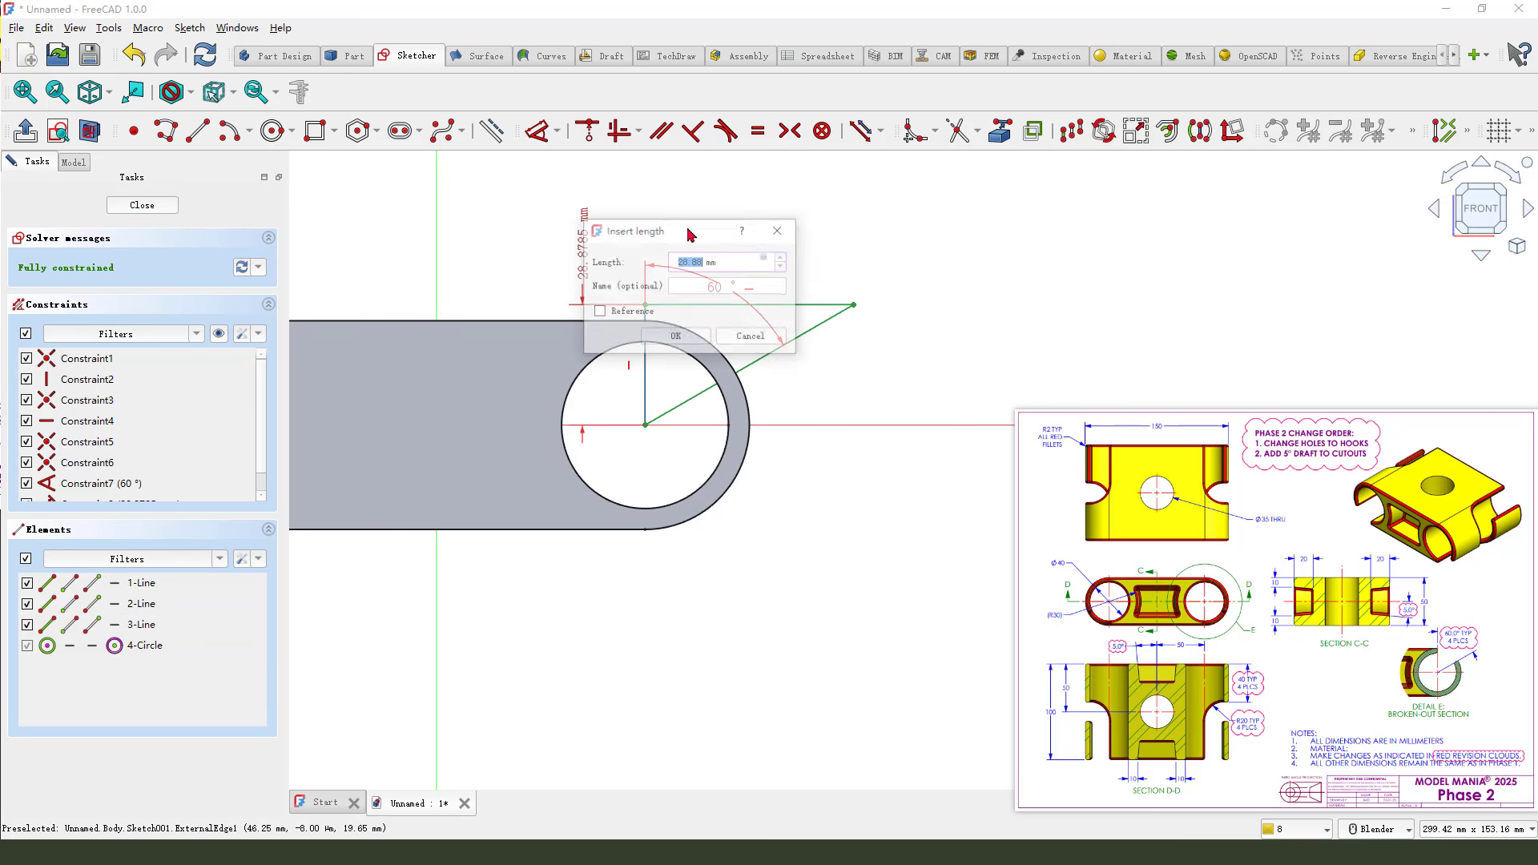
pyautogui.click(678, 337)
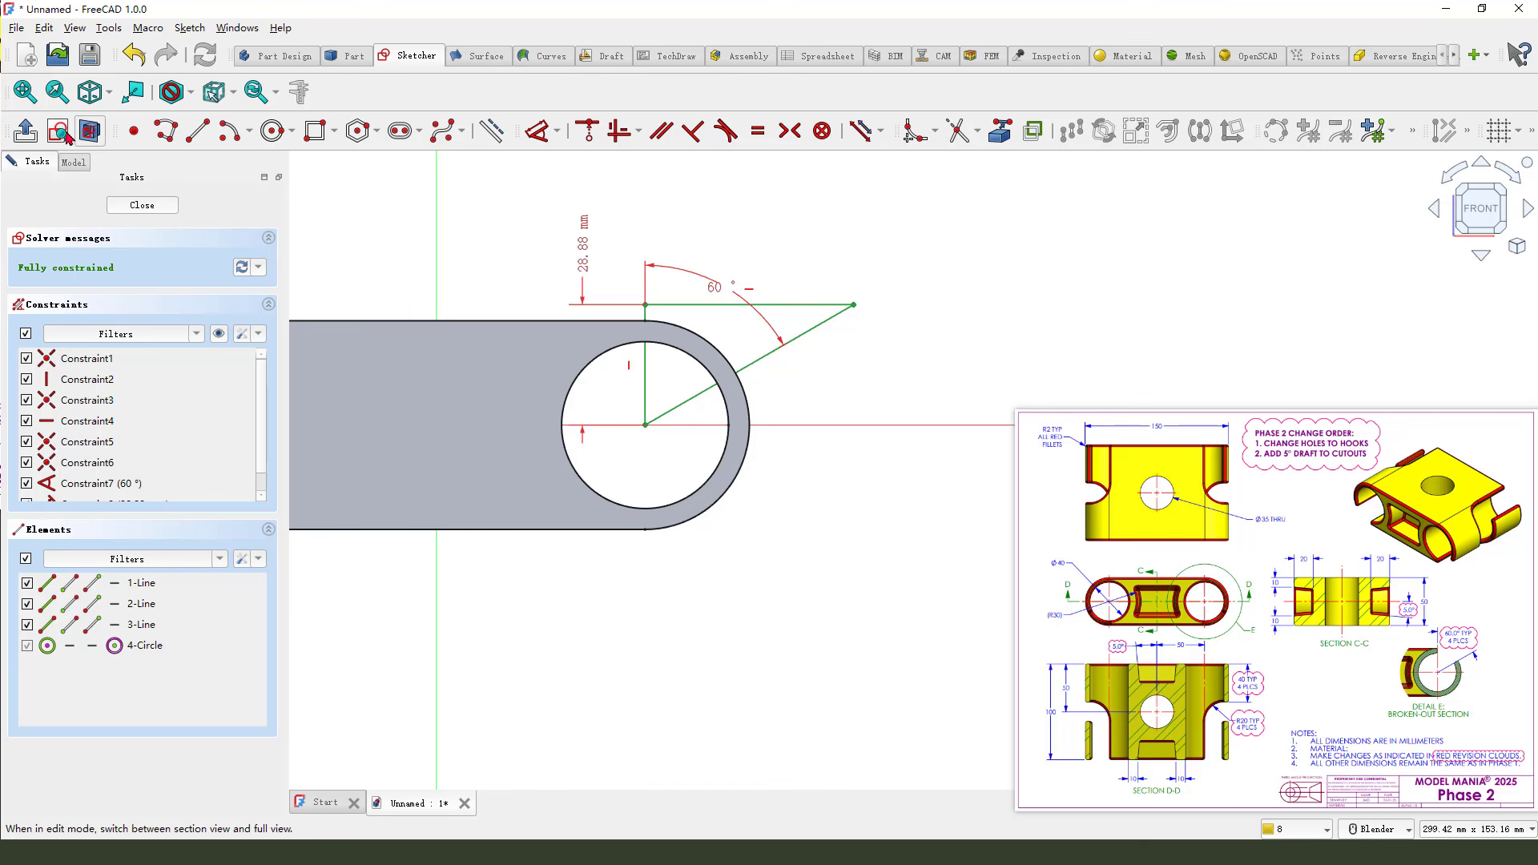
pyautogui.click(25, 130)
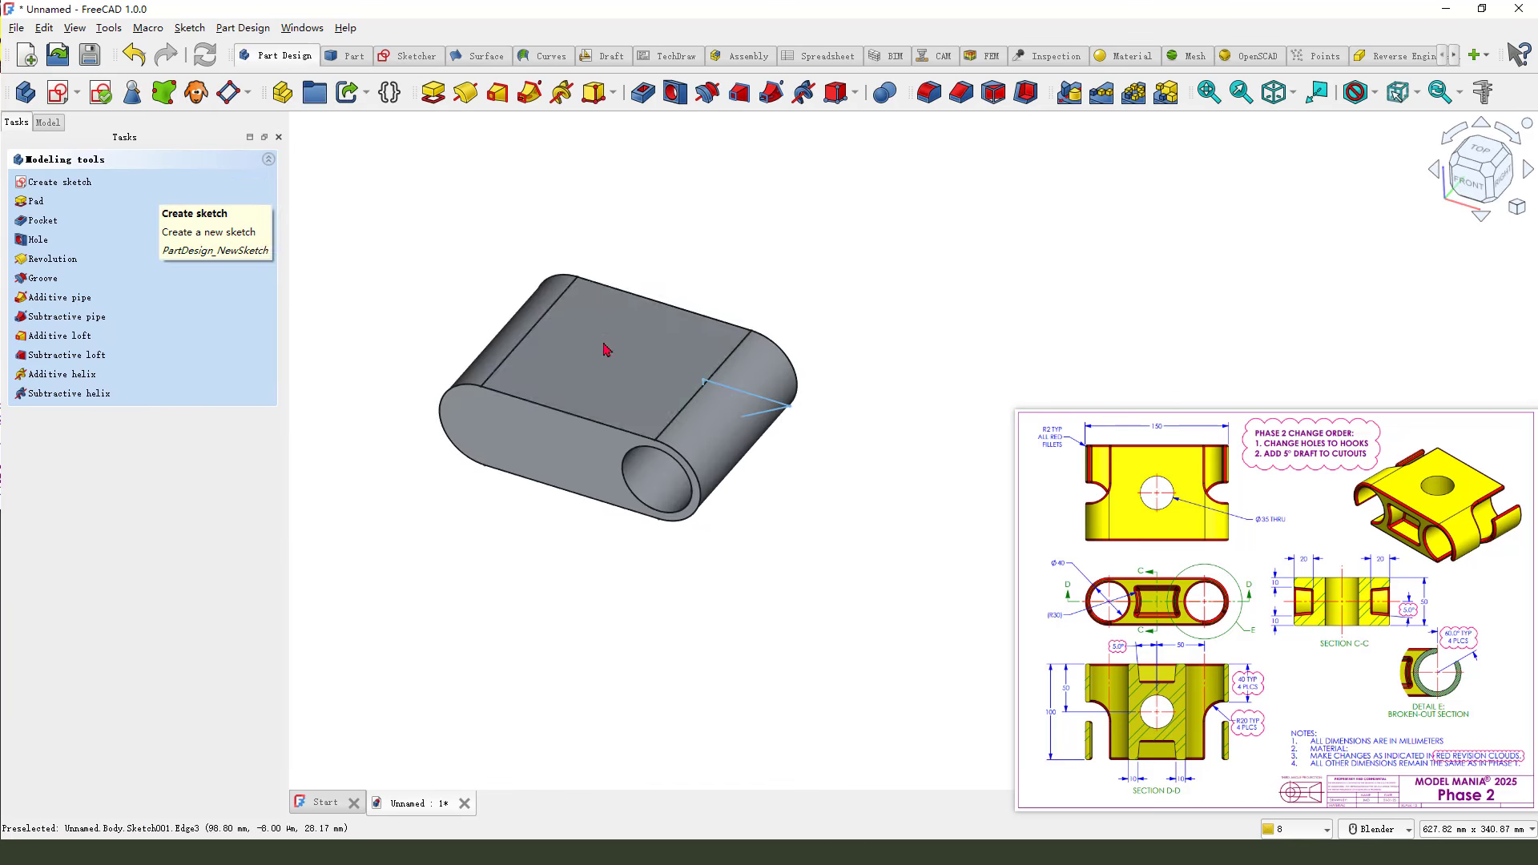
# Start a pocket from the triangle sketch and switch its type to Two dimensions
pyautogui.click(643, 92)
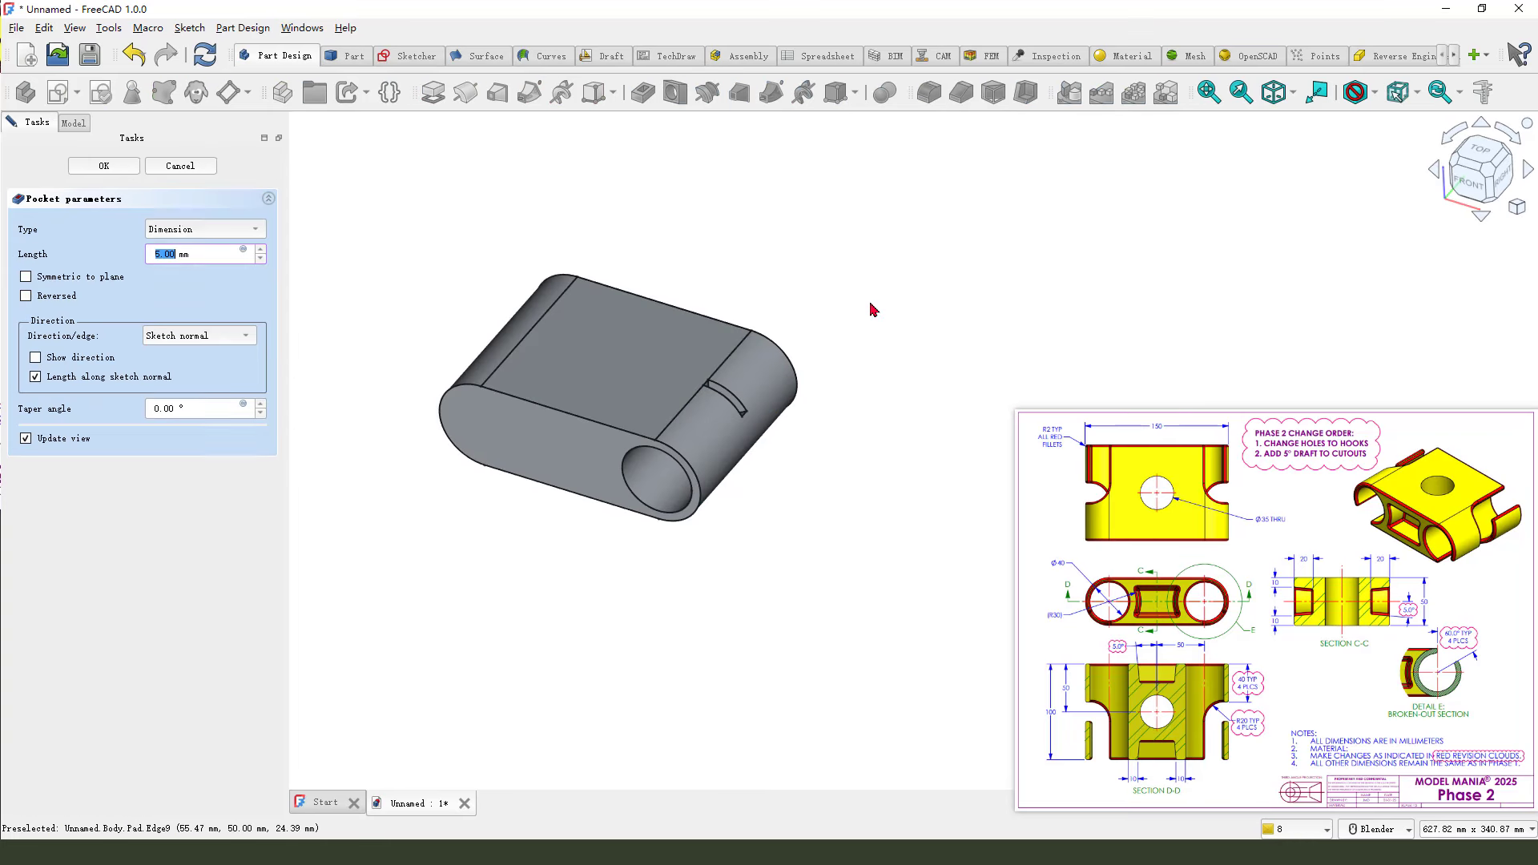
pyautogui.moveTo(865, 372); pyautogui.dragTo(600, 385, button='middle')
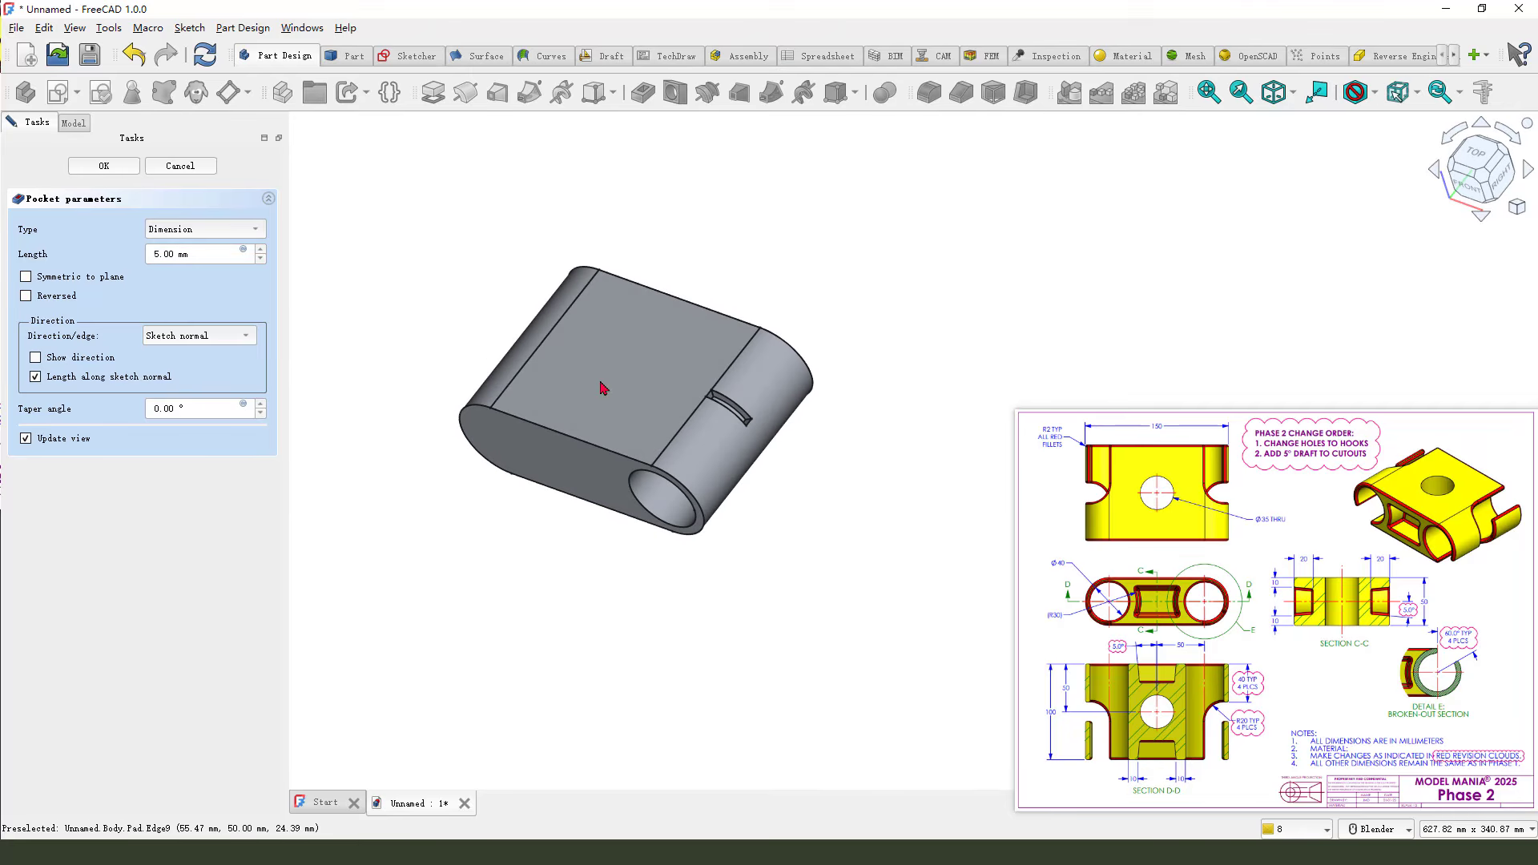
pyautogui.click(196, 230)
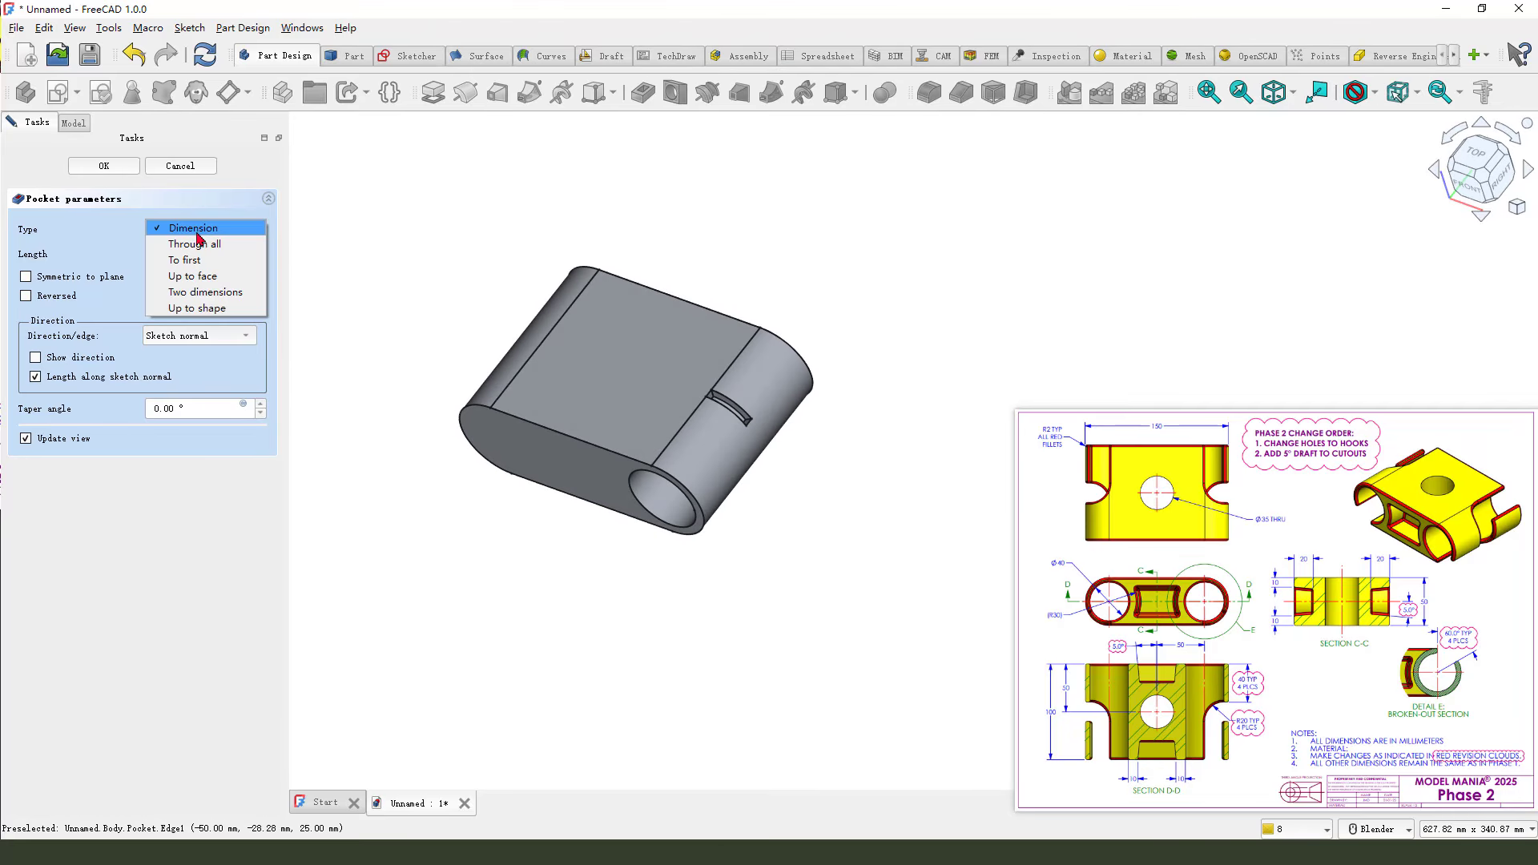
pyautogui.click(217, 293)
pyautogui.scroll(2, 801, 457)
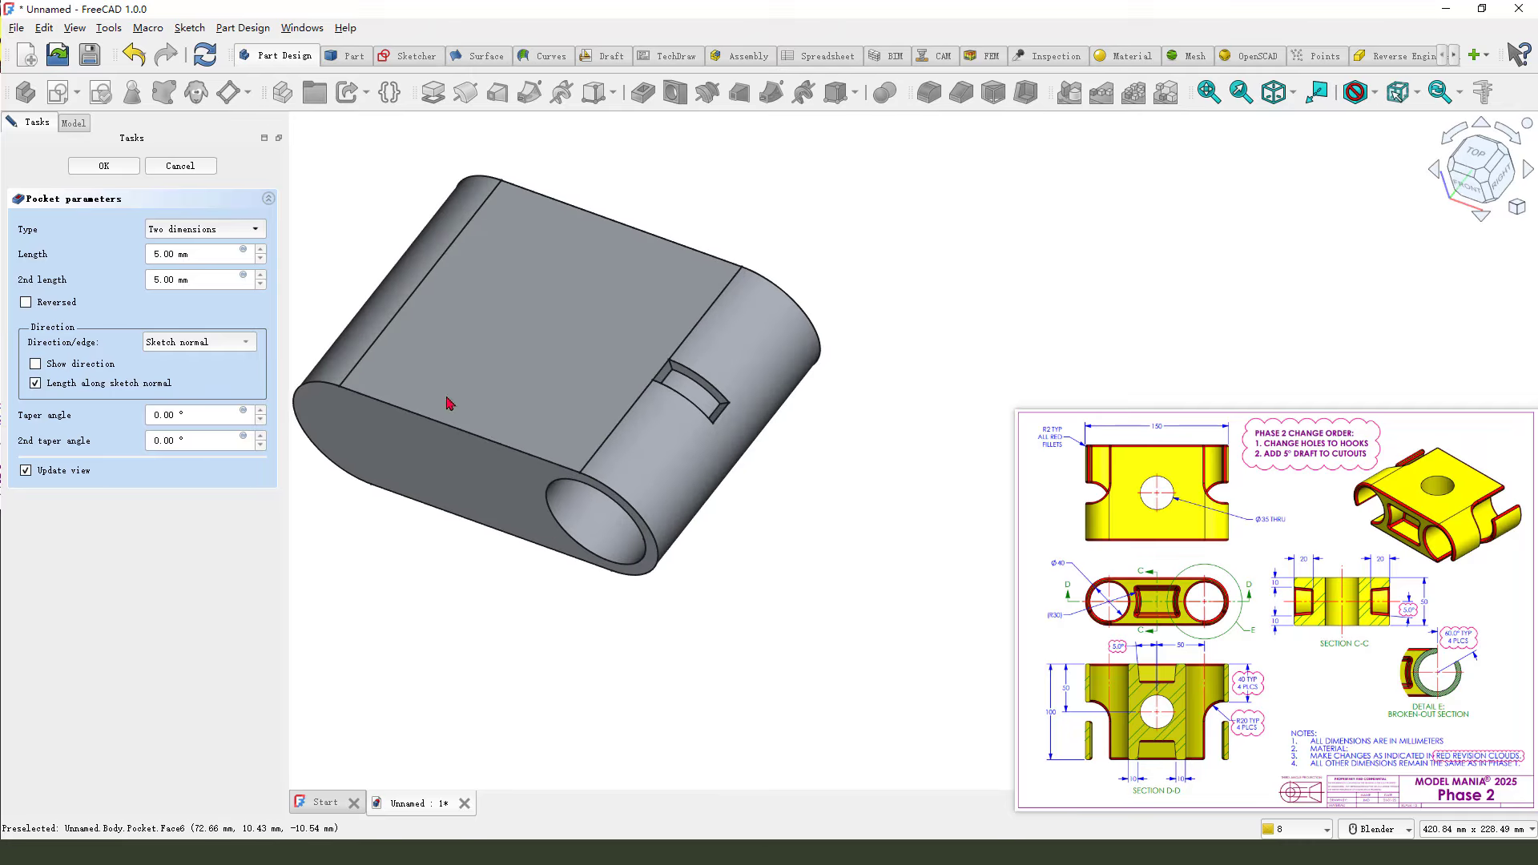
# Set the pocket's length to 50 mm and its second length to -10 mm, and accept the pocket
pyautogui.click(144, 278)
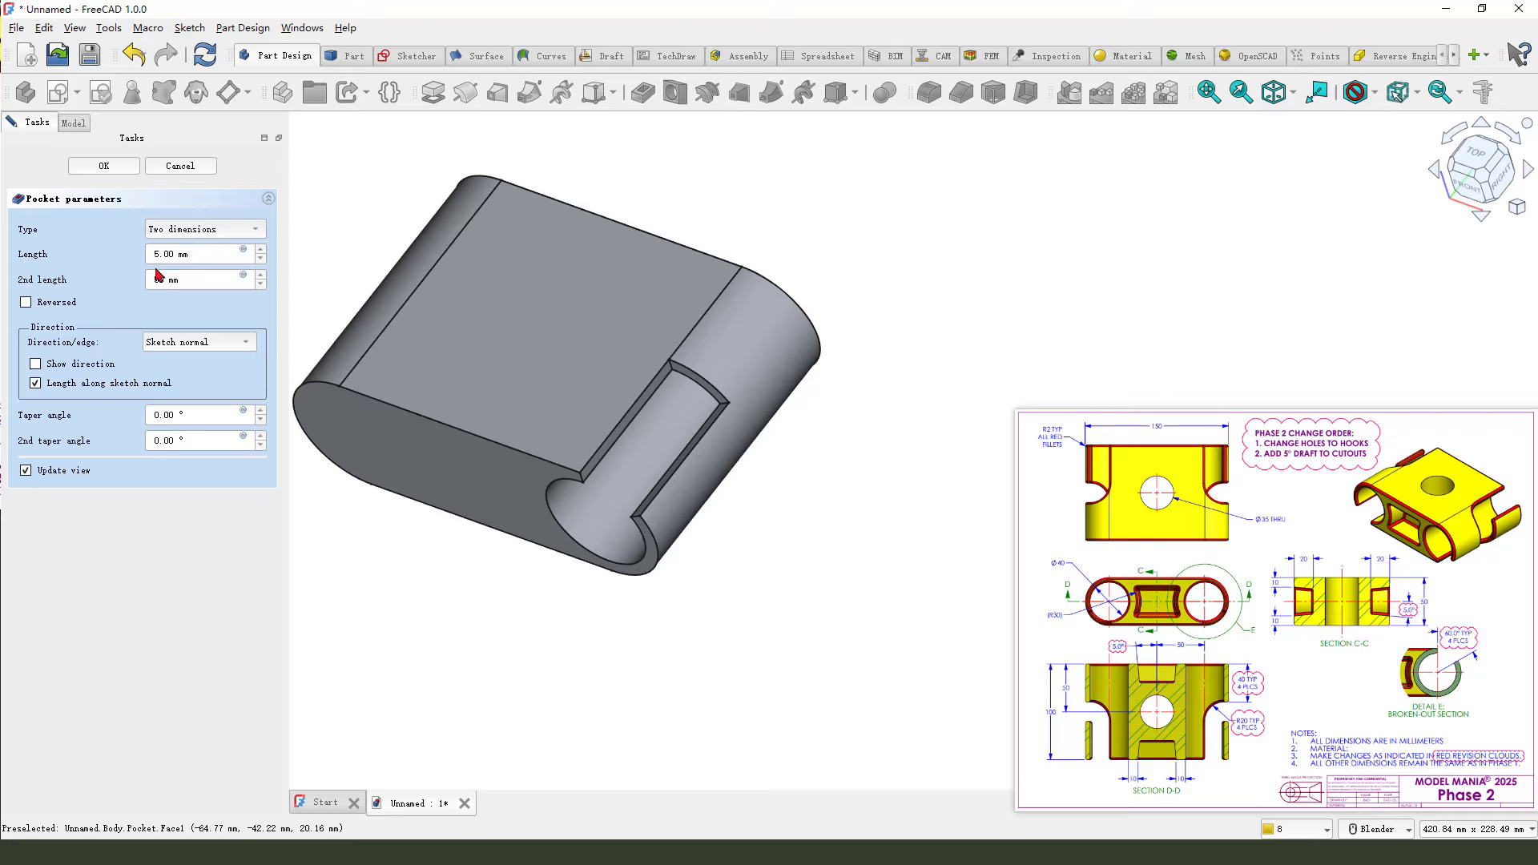
pyautogui.moveTo(165, 281); pyautogui.dragTo(153, 280)
pyautogui.click(178, 253)
pyautogui.moveTo(176, 253); pyautogui.dragTo(162, 253)
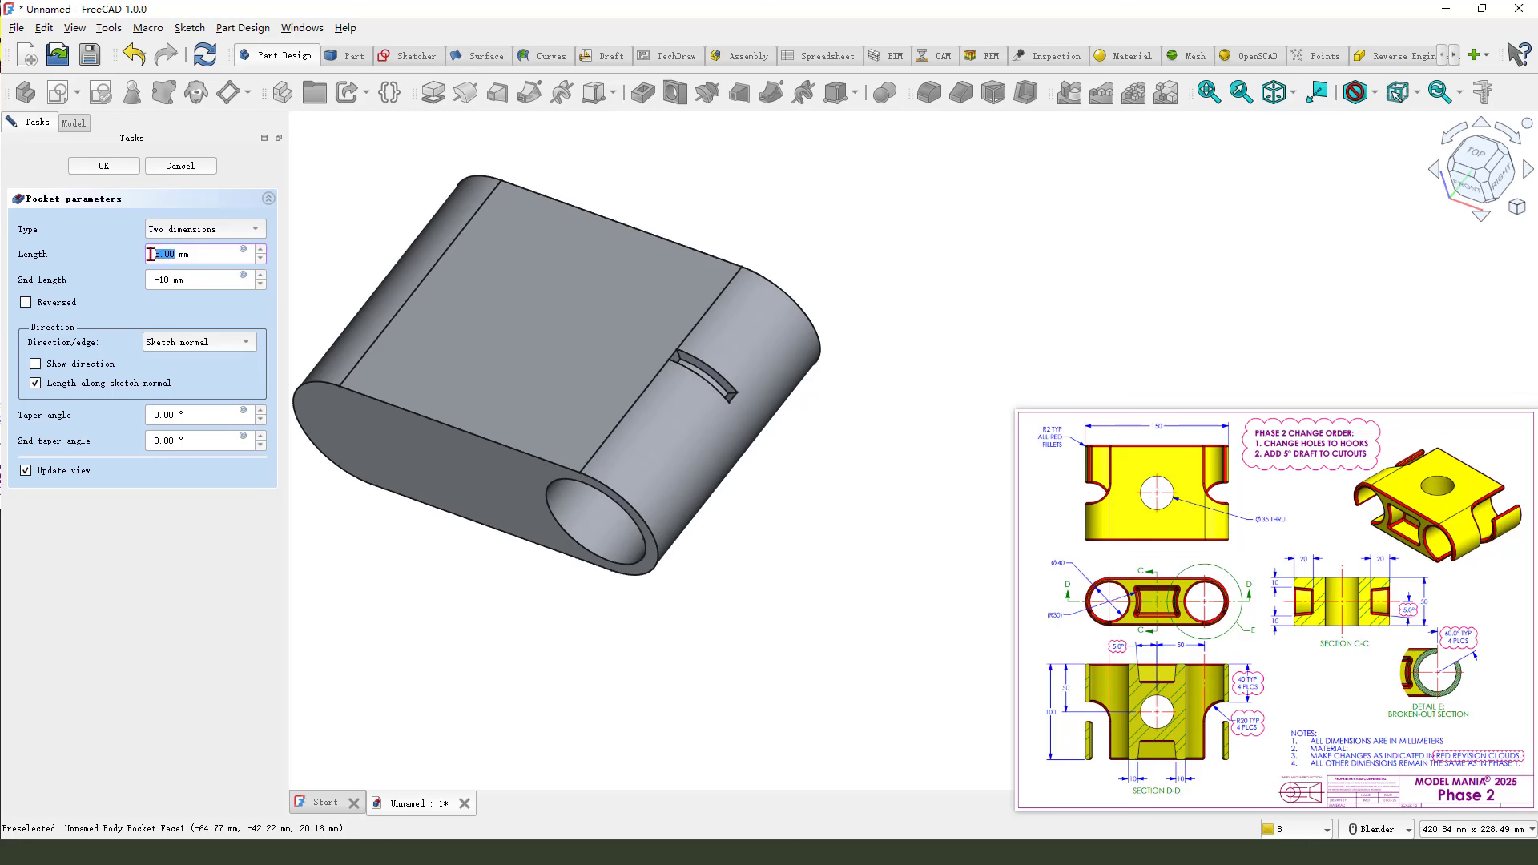
pyautogui.click(173, 302)
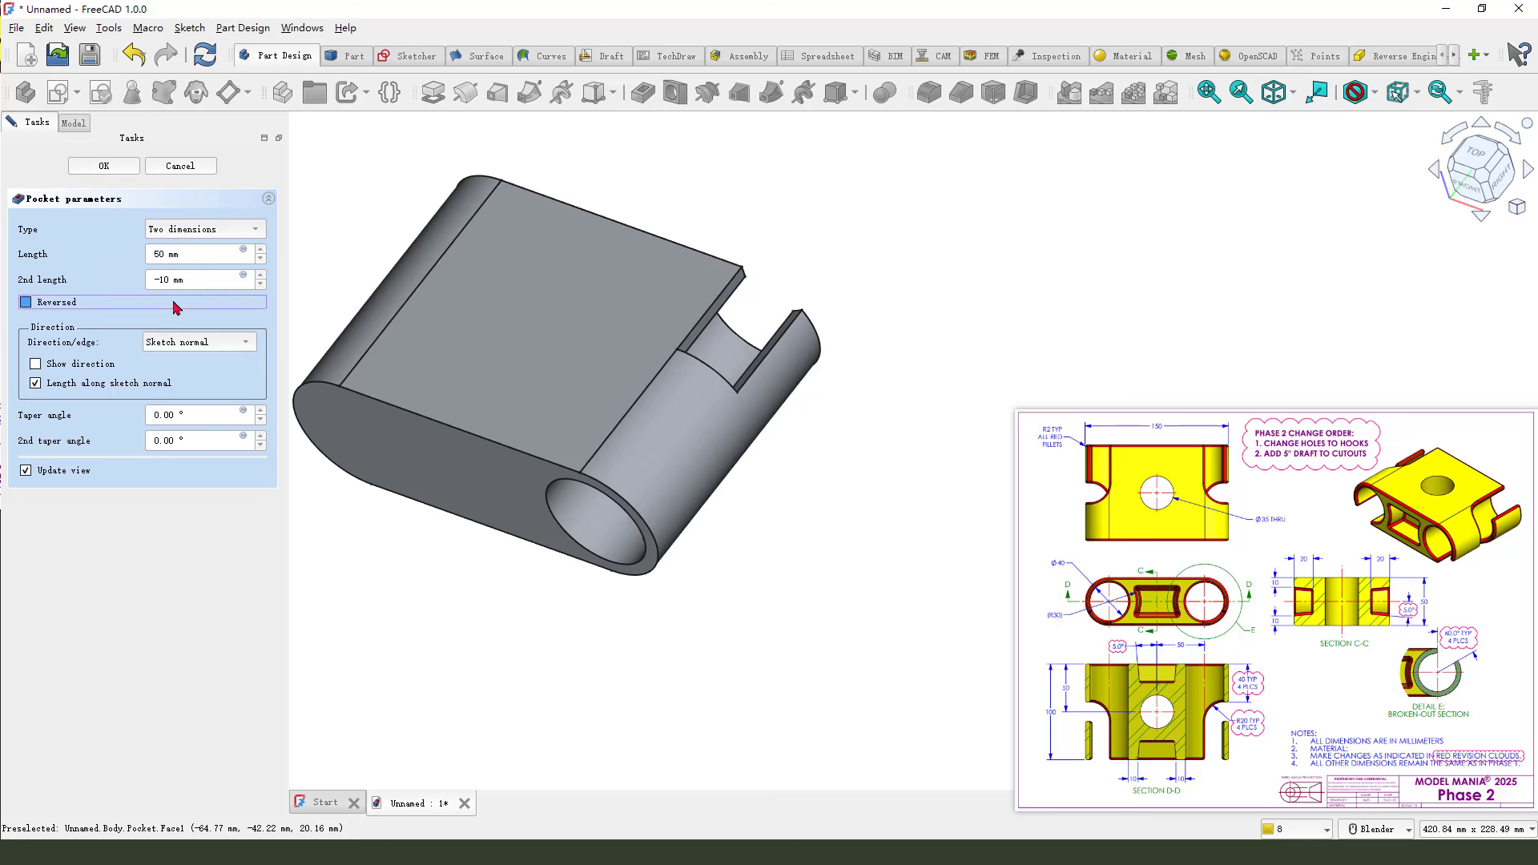
pyautogui.moveTo(766, 273); pyautogui.dragTo(711, 340)
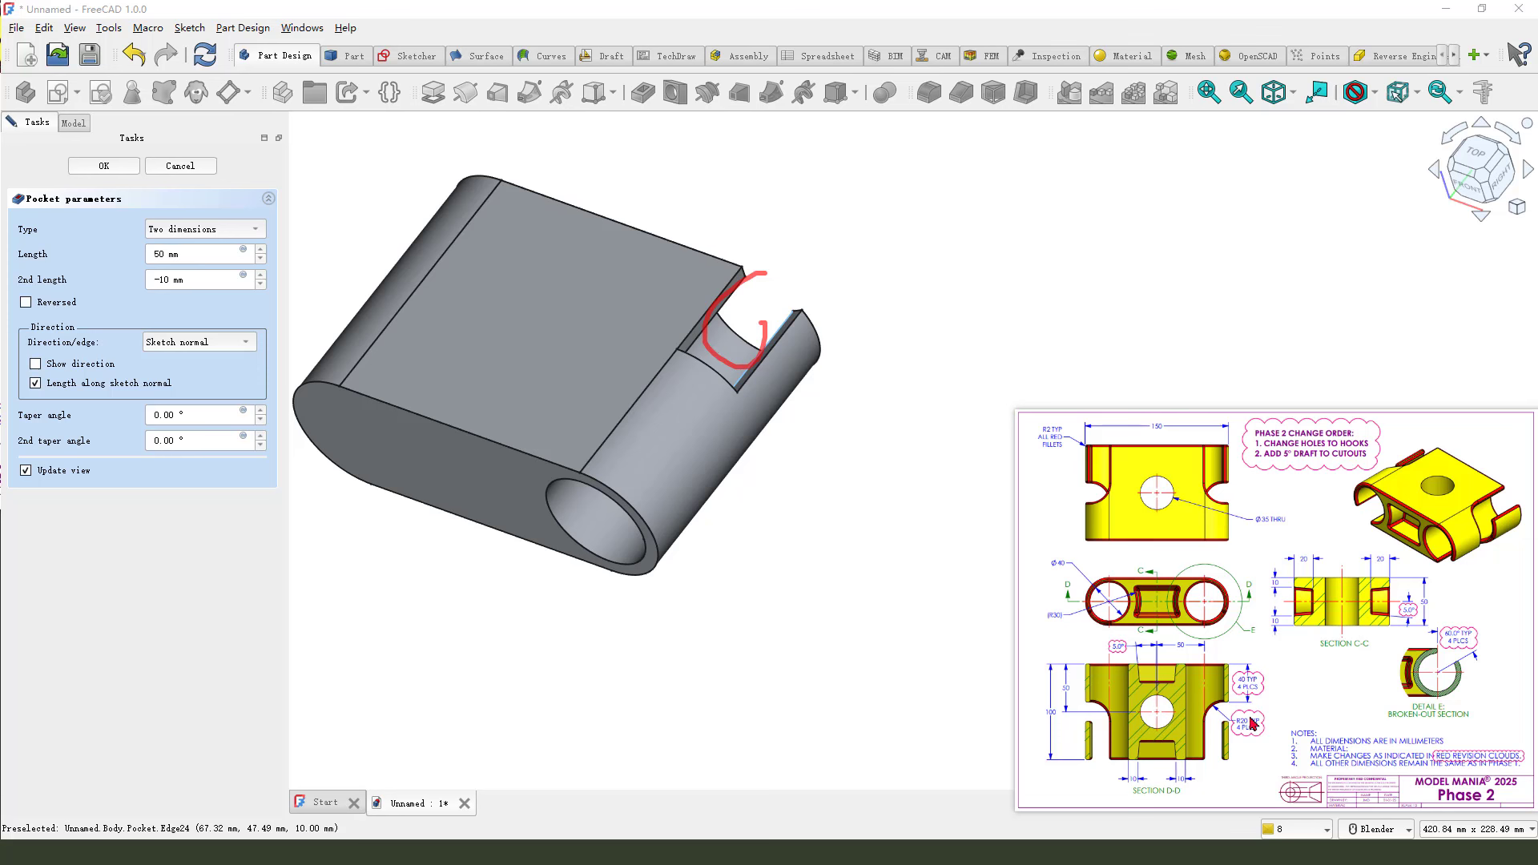
pyautogui.moveTo(1252, 723)
pyautogui.mouseDown()
pyautogui.moveTo(1257, 749)
pyautogui.moveTo(1277, 724)
pyautogui.moveTo(1252, 732)
pyautogui.moveTo(1237, 704)
pyautogui.mouseUp()
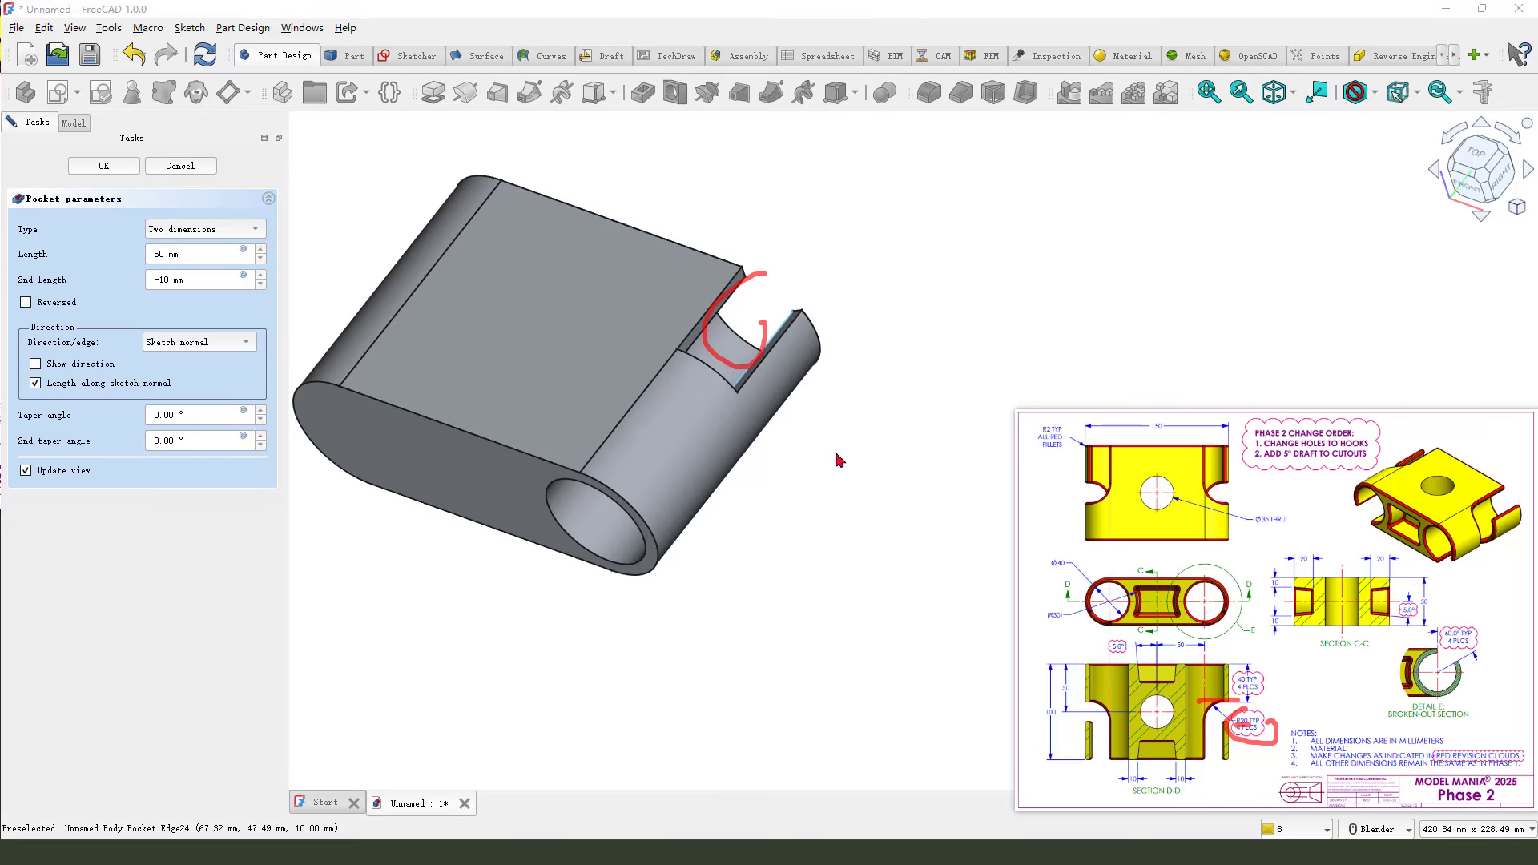
pyautogui.click(104, 166)
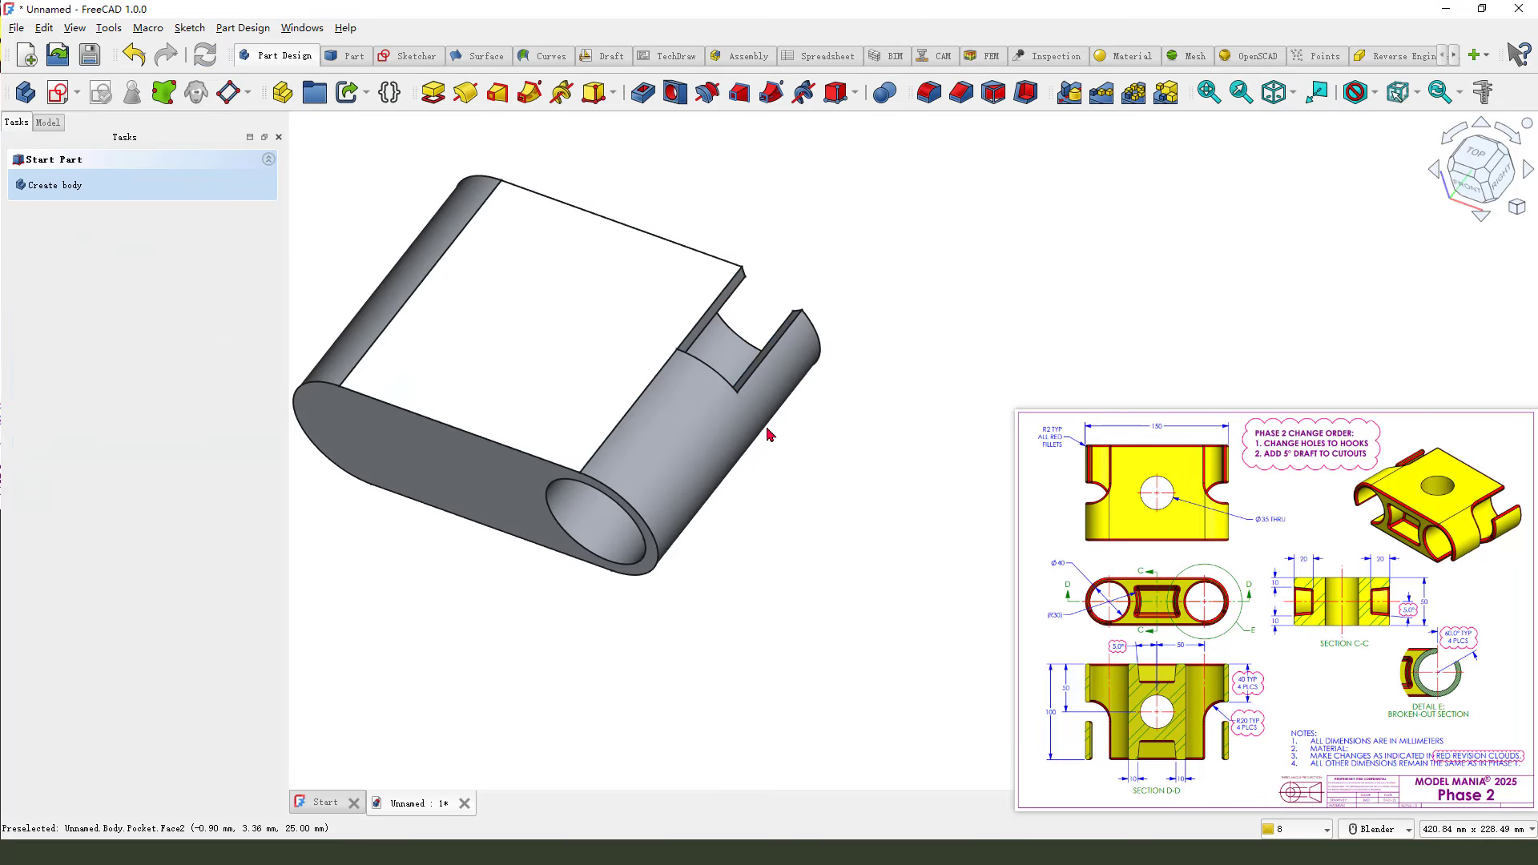
pyautogui.scroll(2, 824, 581)
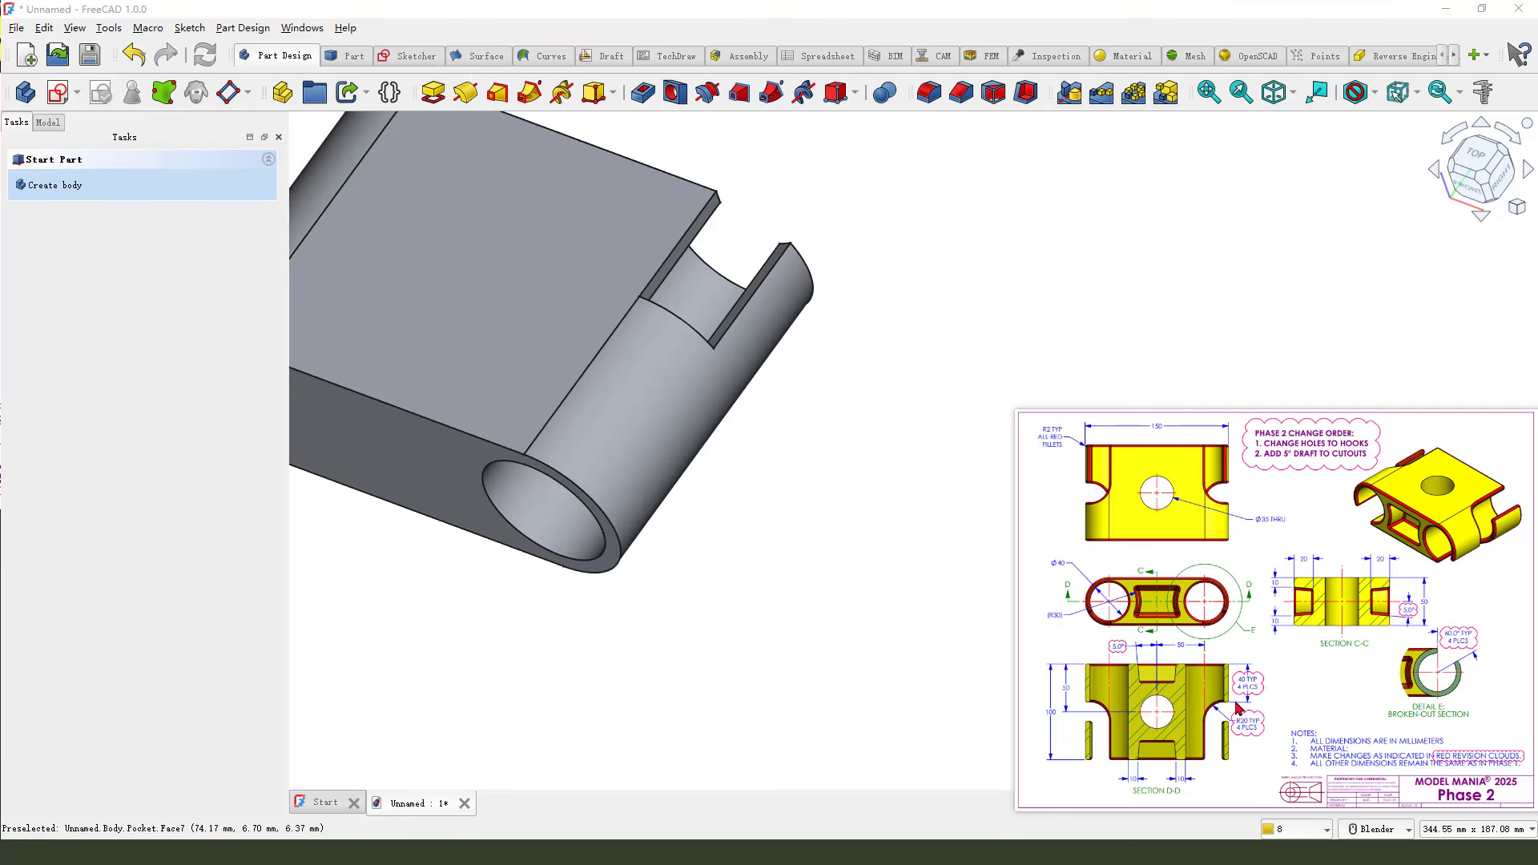
pyautogui.moveTo(1235, 703)
pyautogui.mouseDown()
pyautogui.moveTo(1211, 703)
pyautogui.moveTo(1236, 719)
pyautogui.mouseUp()
pyautogui.moveTo(1253, 510); pyautogui.dragTo(1200, 495)
pyautogui.press('Escape')
pyautogui.scroll(-2, 888, 520)
# Create a new sketch on the XY plane of the body
pyautogui.click(58, 92)
pyautogui.scroll(-3, 746, 346)
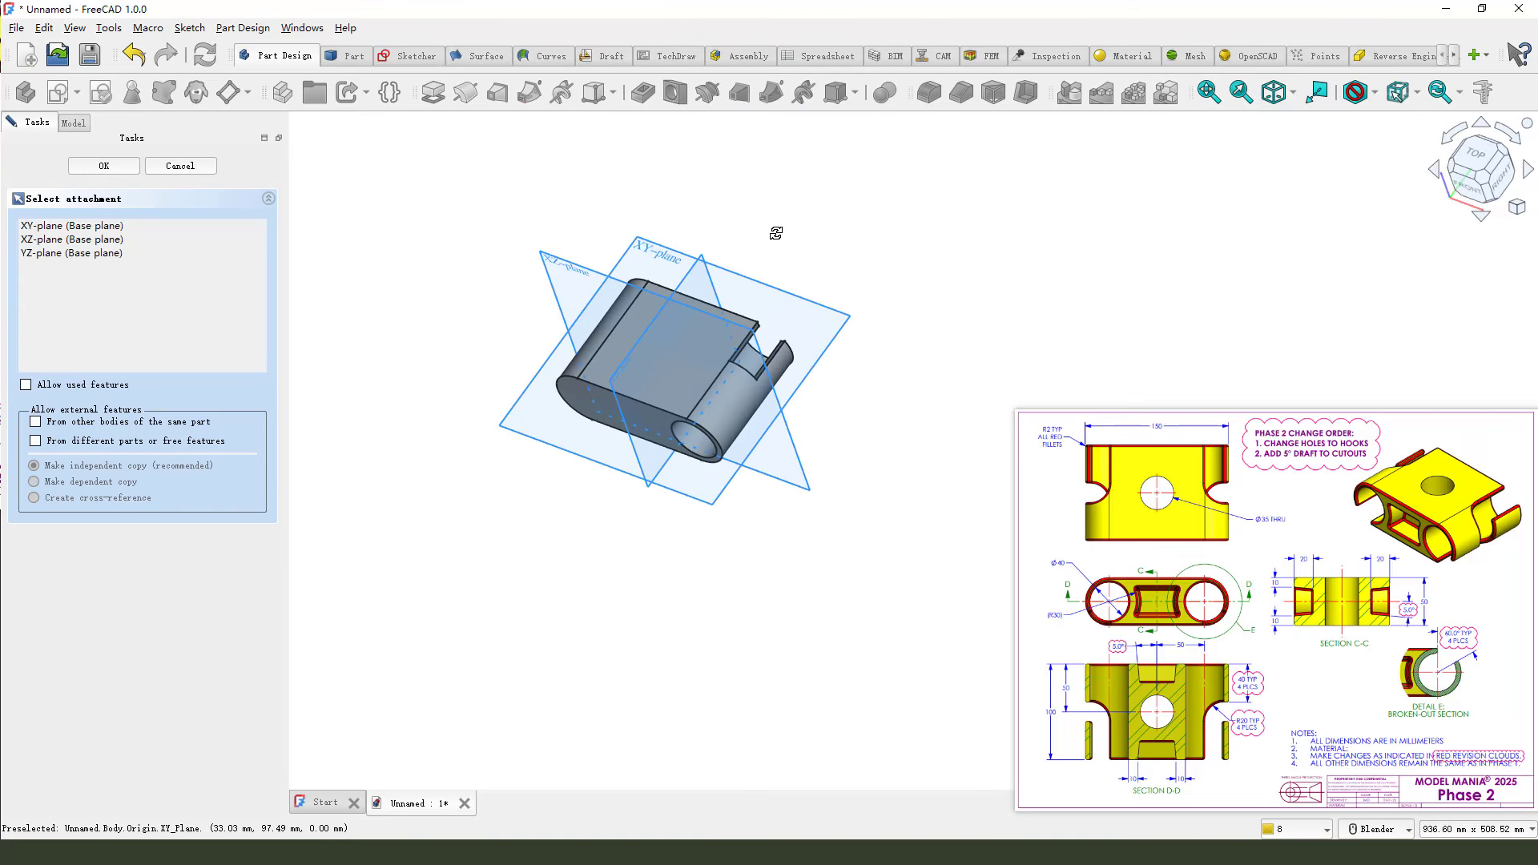
pyautogui.moveTo(775, 233); pyautogui.dragTo(770, 248, button='middle')
pyautogui.scroll(3, 680, 223)
pyautogui.moveTo(605, 181)
pyautogui.mouseDown()
pyautogui.moveTo(606, 250)
pyautogui.moveTo(634, 247)
pyautogui.moveTo(602, 233)
pyautogui.mouseUp()
pyautogui.press('Escape')
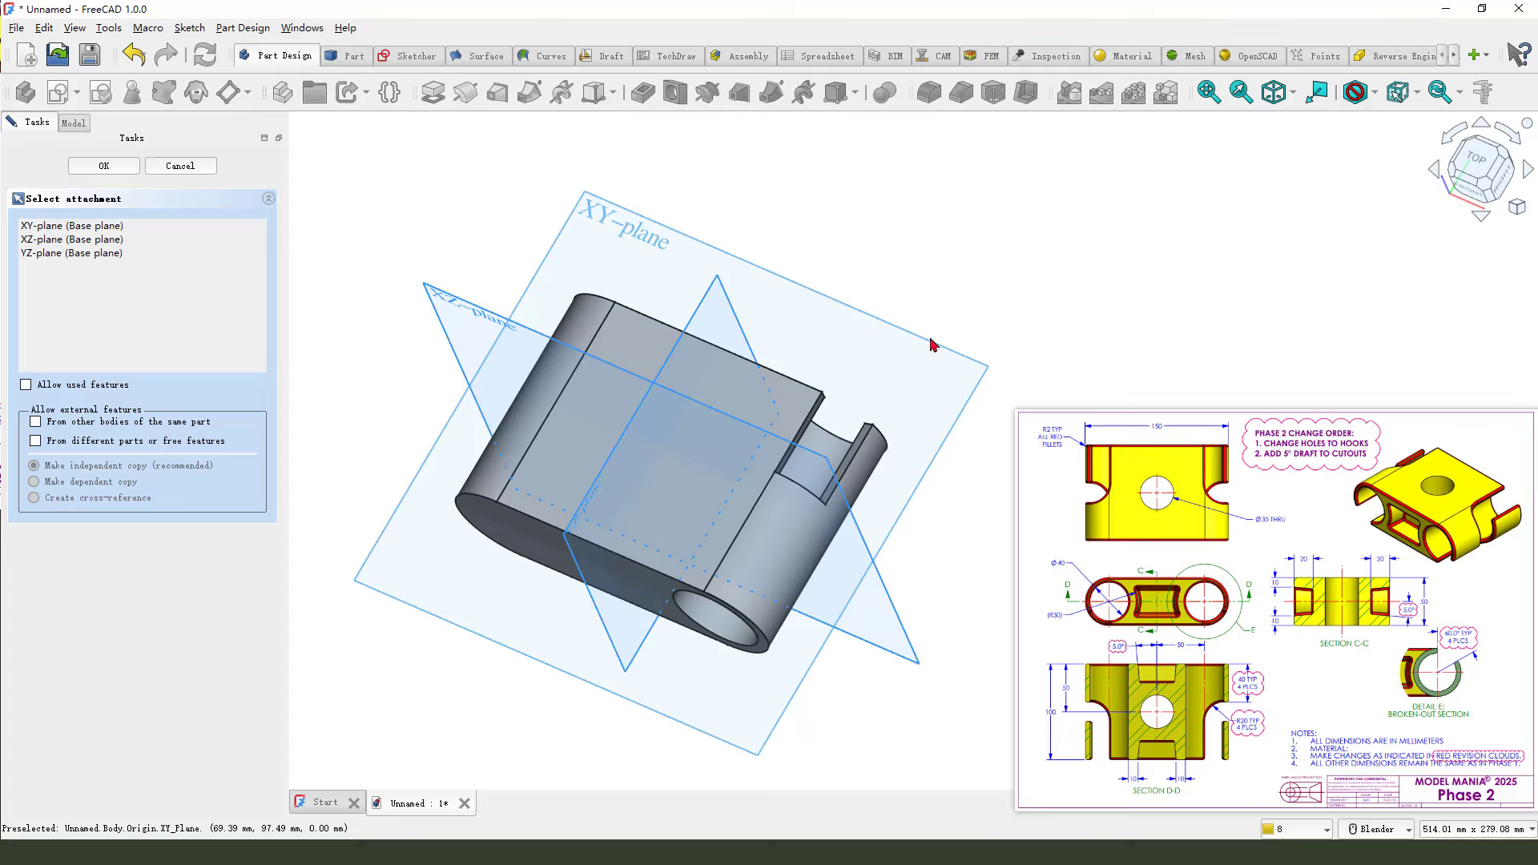
pyautogui.click(984, 392)
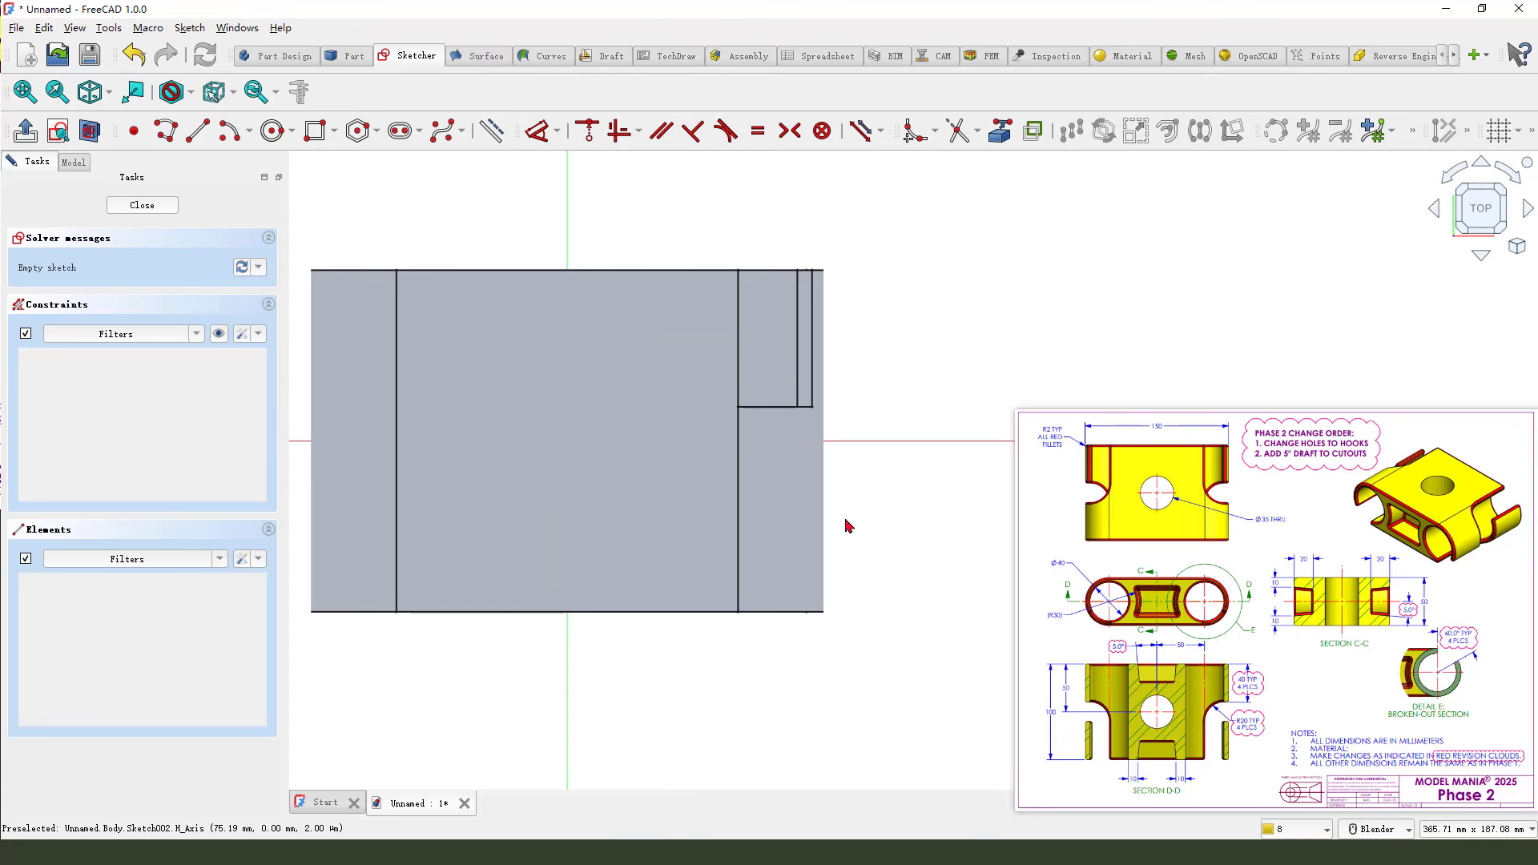
# Project both segments of the vertical edge through the hole's centre as external geometry and show the model in section view
pyautogui.click(1000, 131)
pyautogui.click(738, 361)
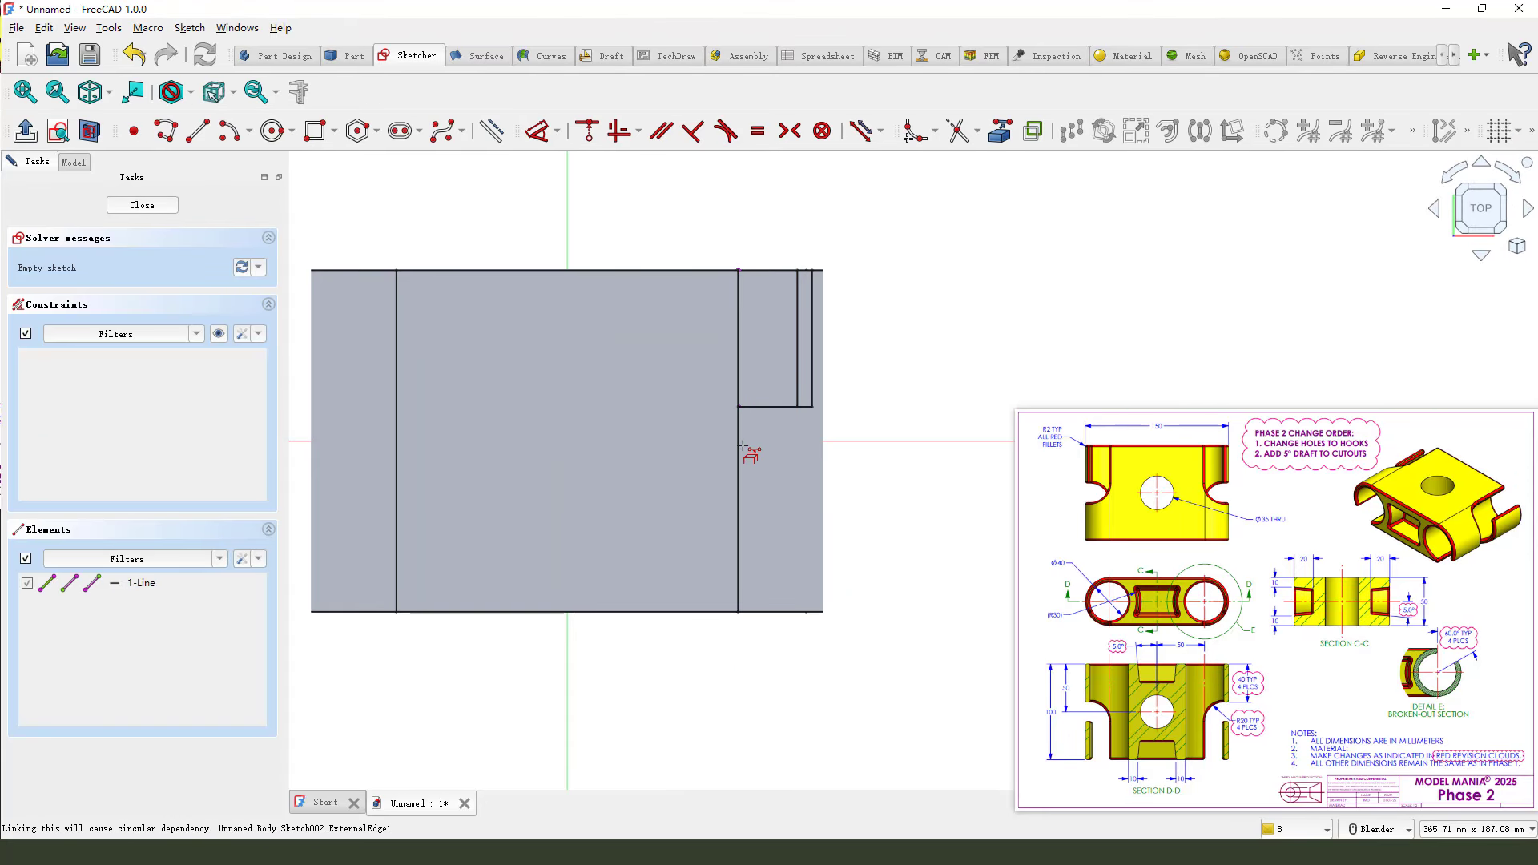
pyautogui.click(738, 466)
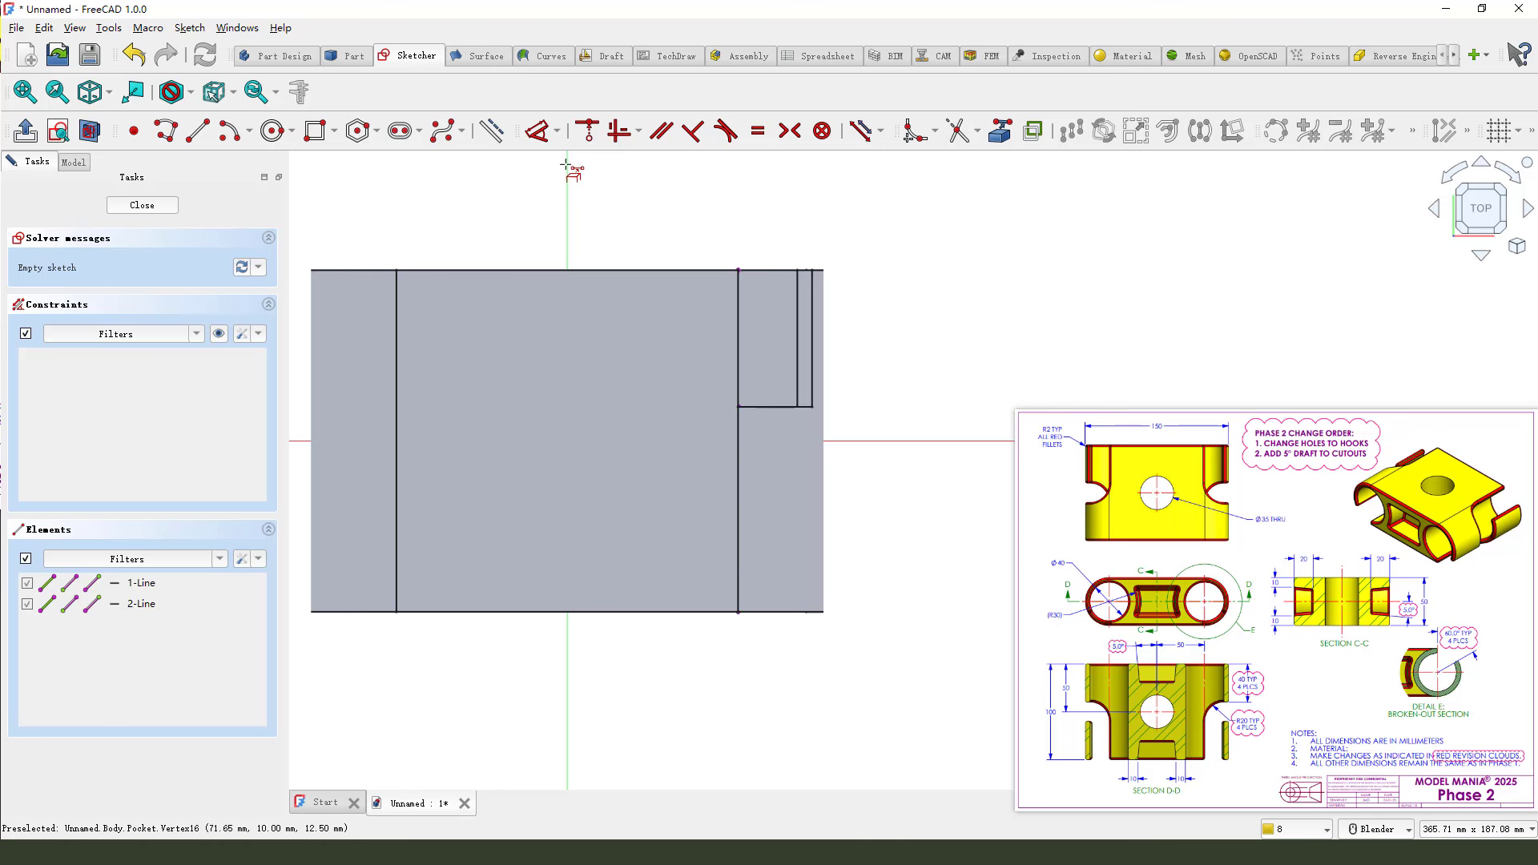
pyautogui.click(91, 133)
pyautogui.scroll(2, 841, 446)
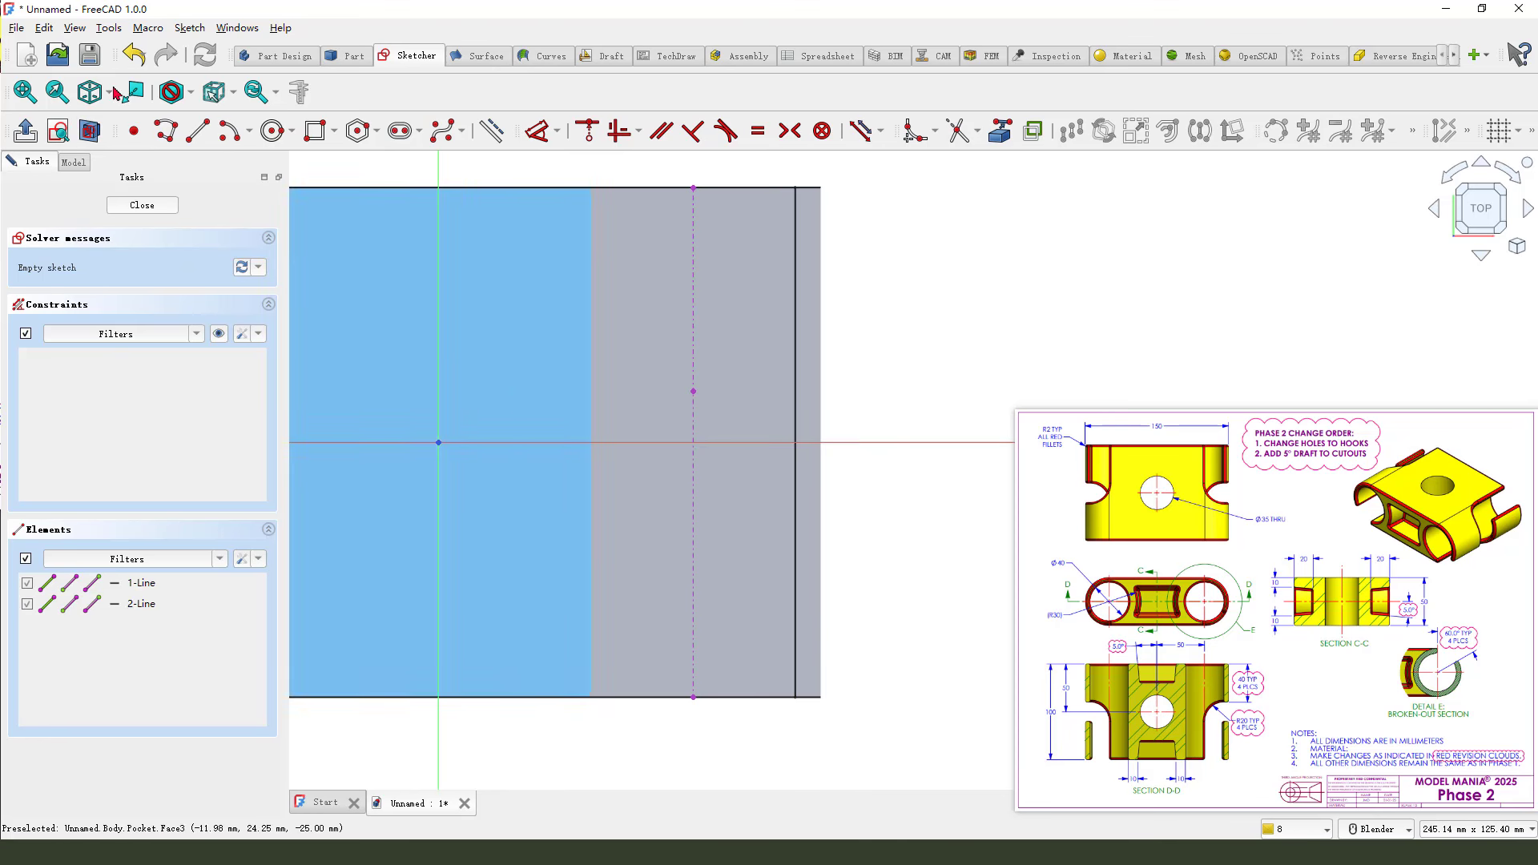
# Draw a closed polyline across the body's right edge: horizontal base, tangent arc touching the projected edge, sloped line, horizontal upper line and closing side
pyautogui.press('g')
pyautogui.press('m')
pyautogui.click(899, 507)
pyautogui.click(756, 506)
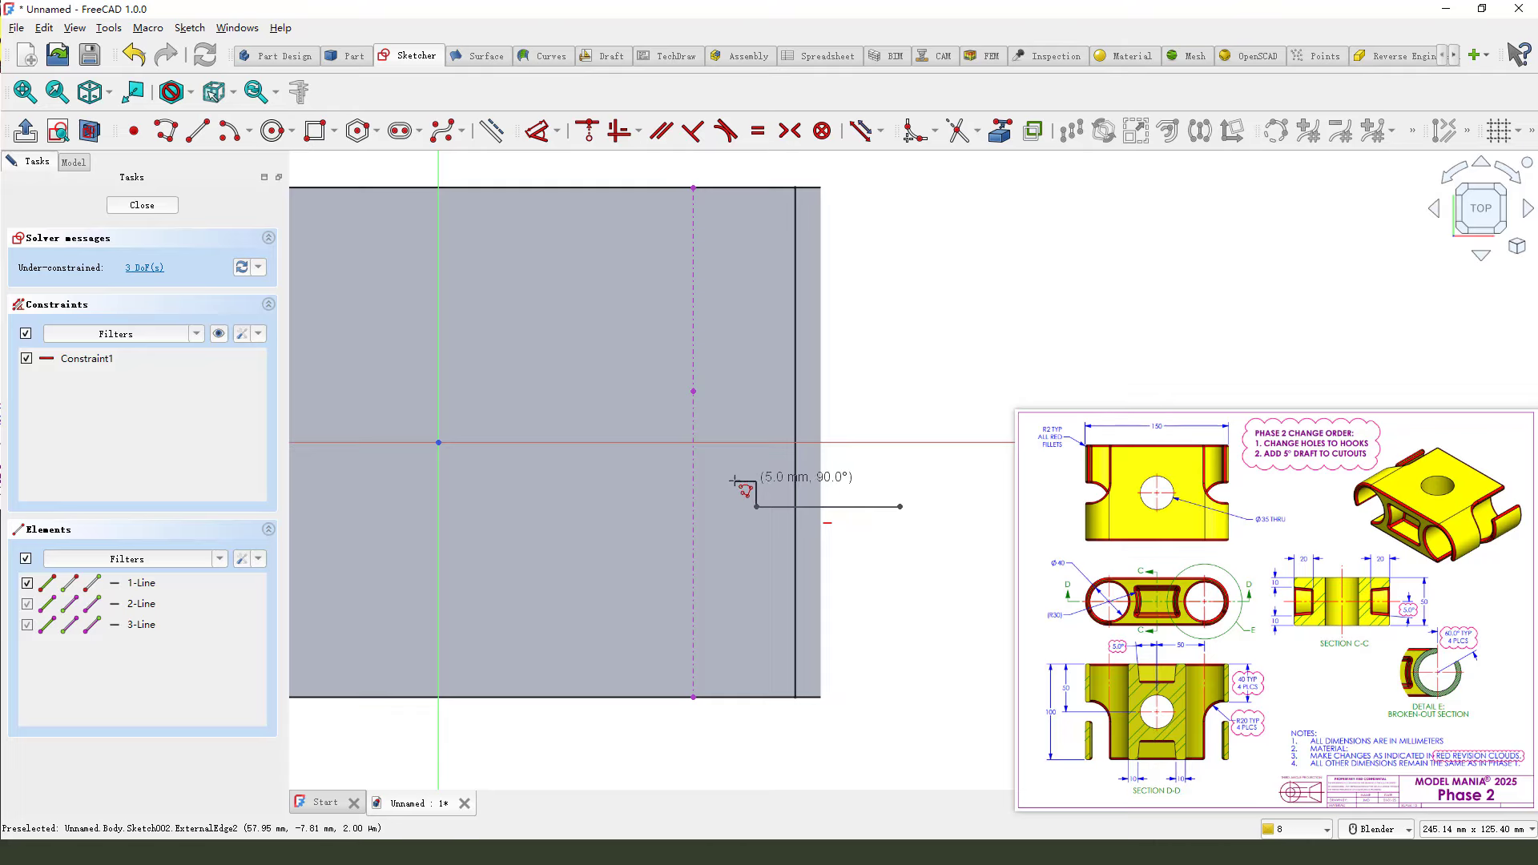
pyautogui.press('m')
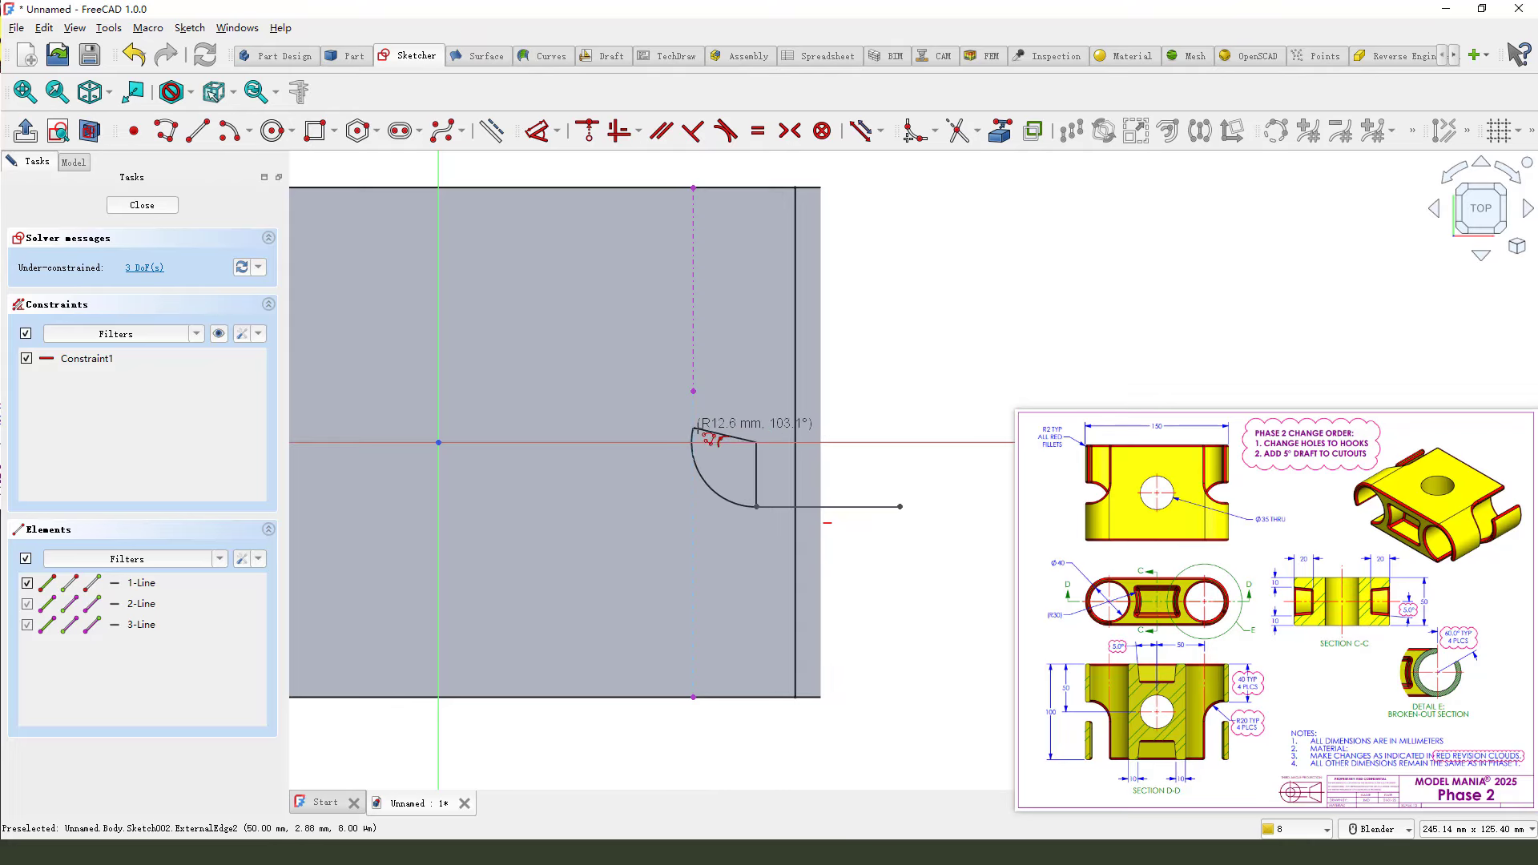
pyautogui.click(693, 405)
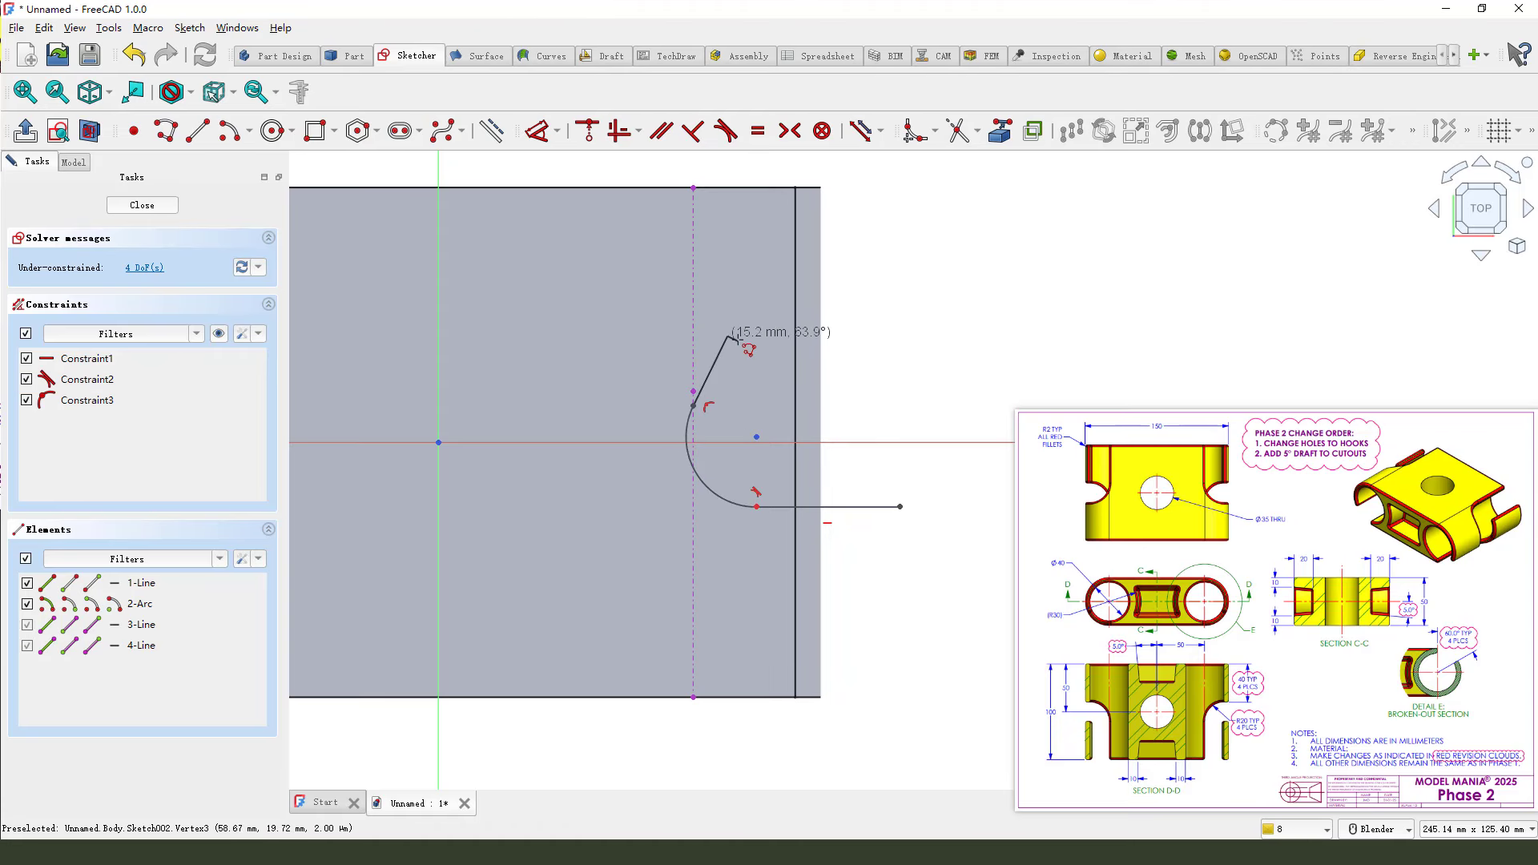
pyautogui.click(724, 342)
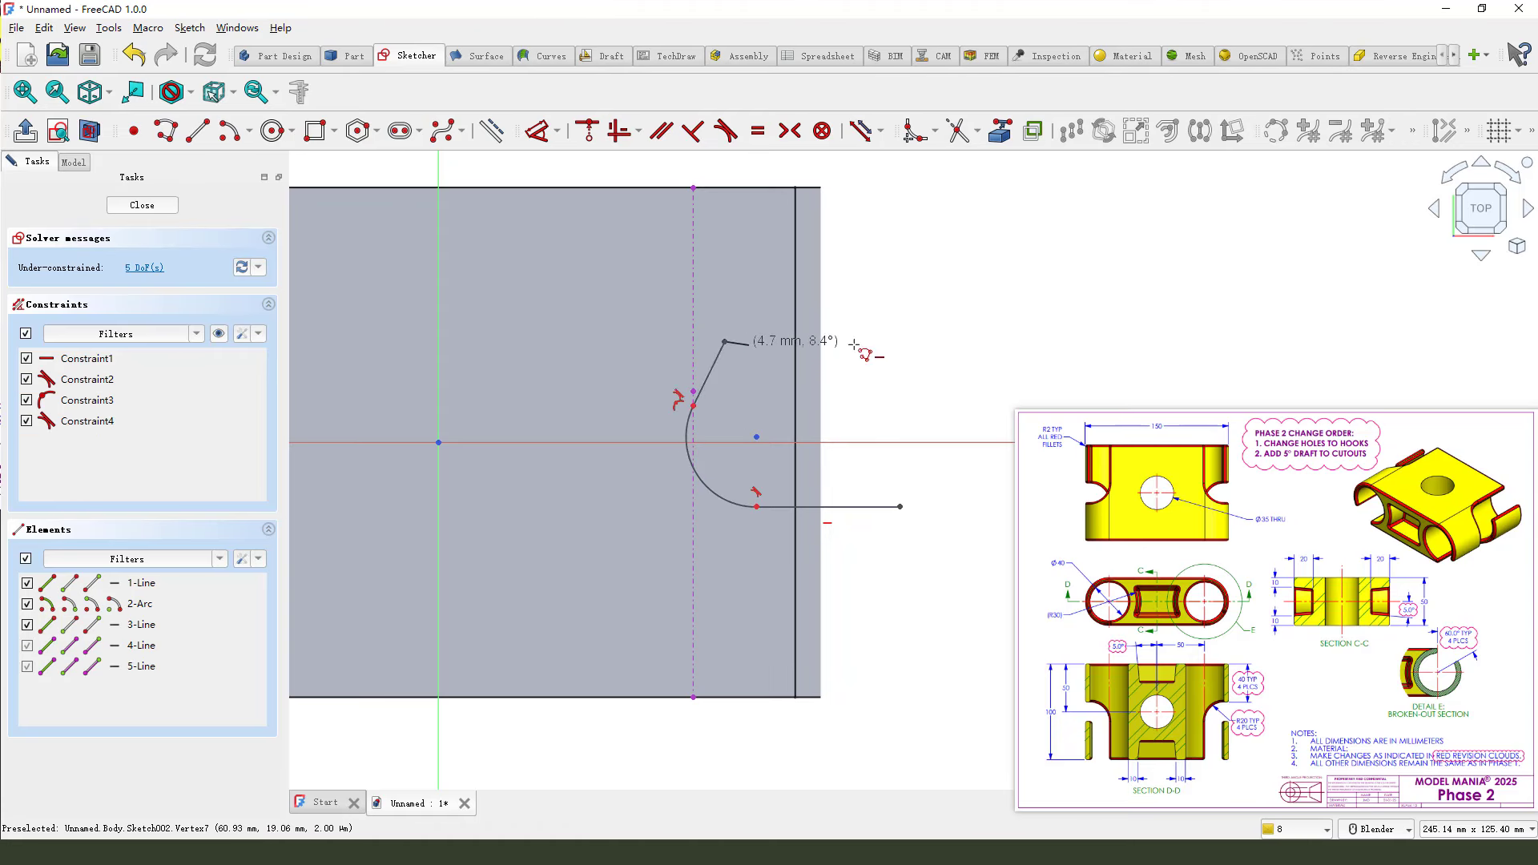
pyautogui.click(909, 341)
pyautogui.click(901, 506)
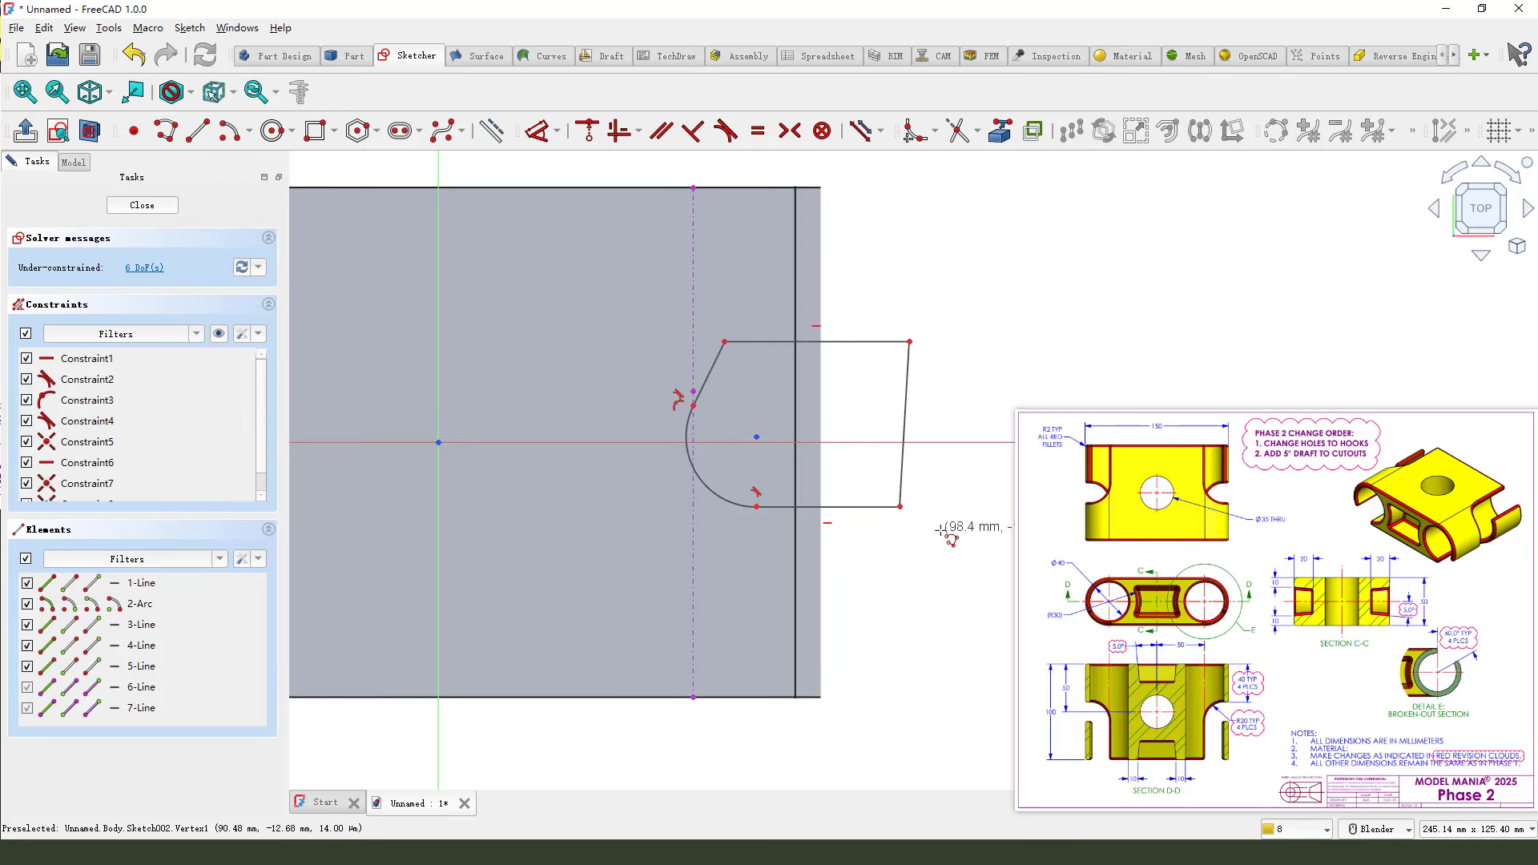
# Try to apply a tangent constraint between the arc and the projected vertical line through the hole's centre
pyautogui.click(689, 429)
pyautogui.click(694, 345)
pyautogui.click(723, 131)
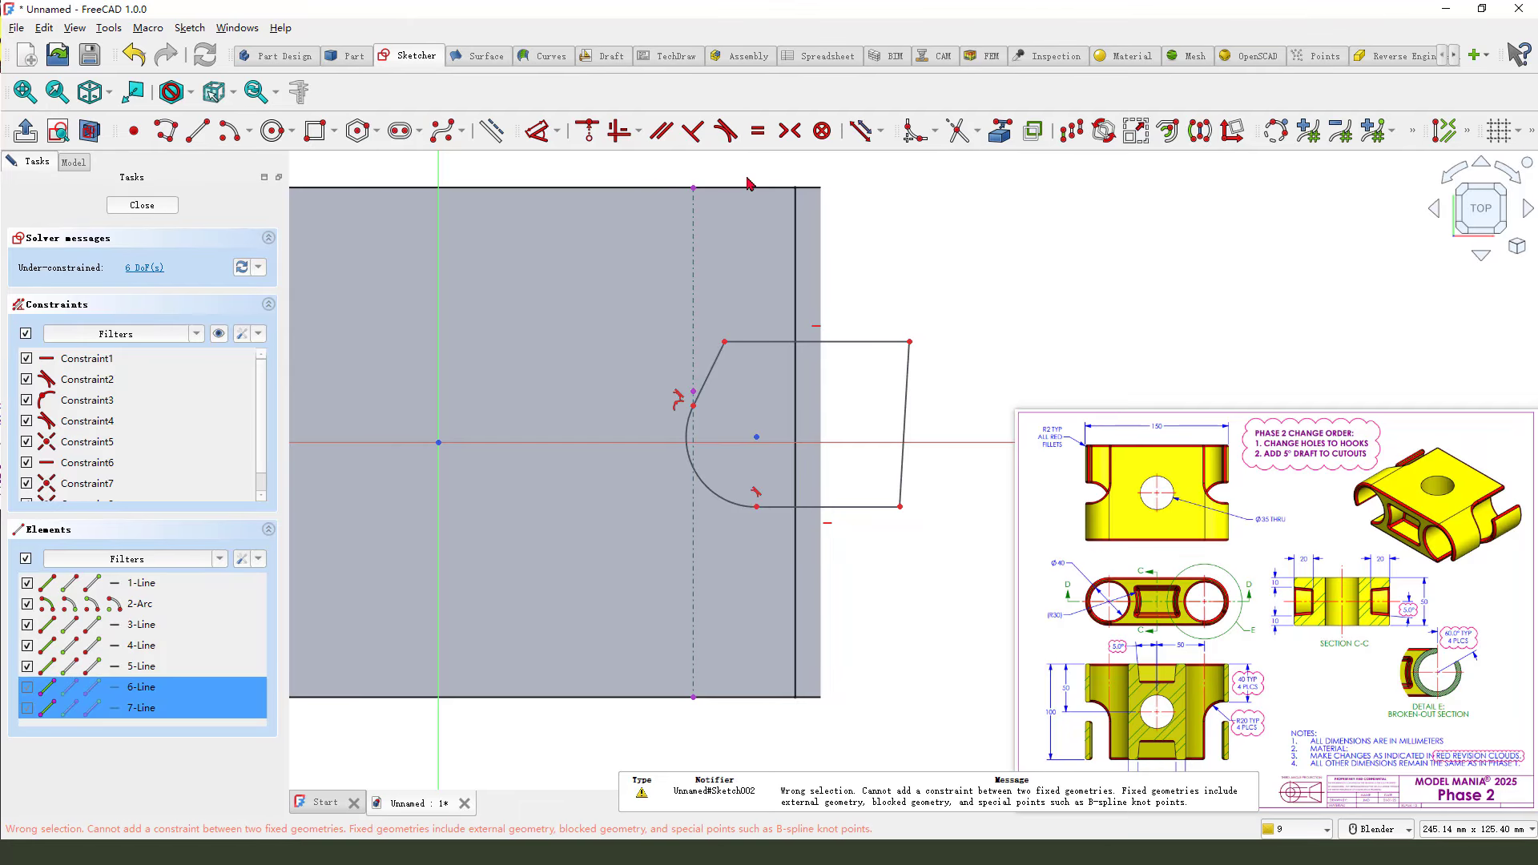
pyautogui.click(933, 337)
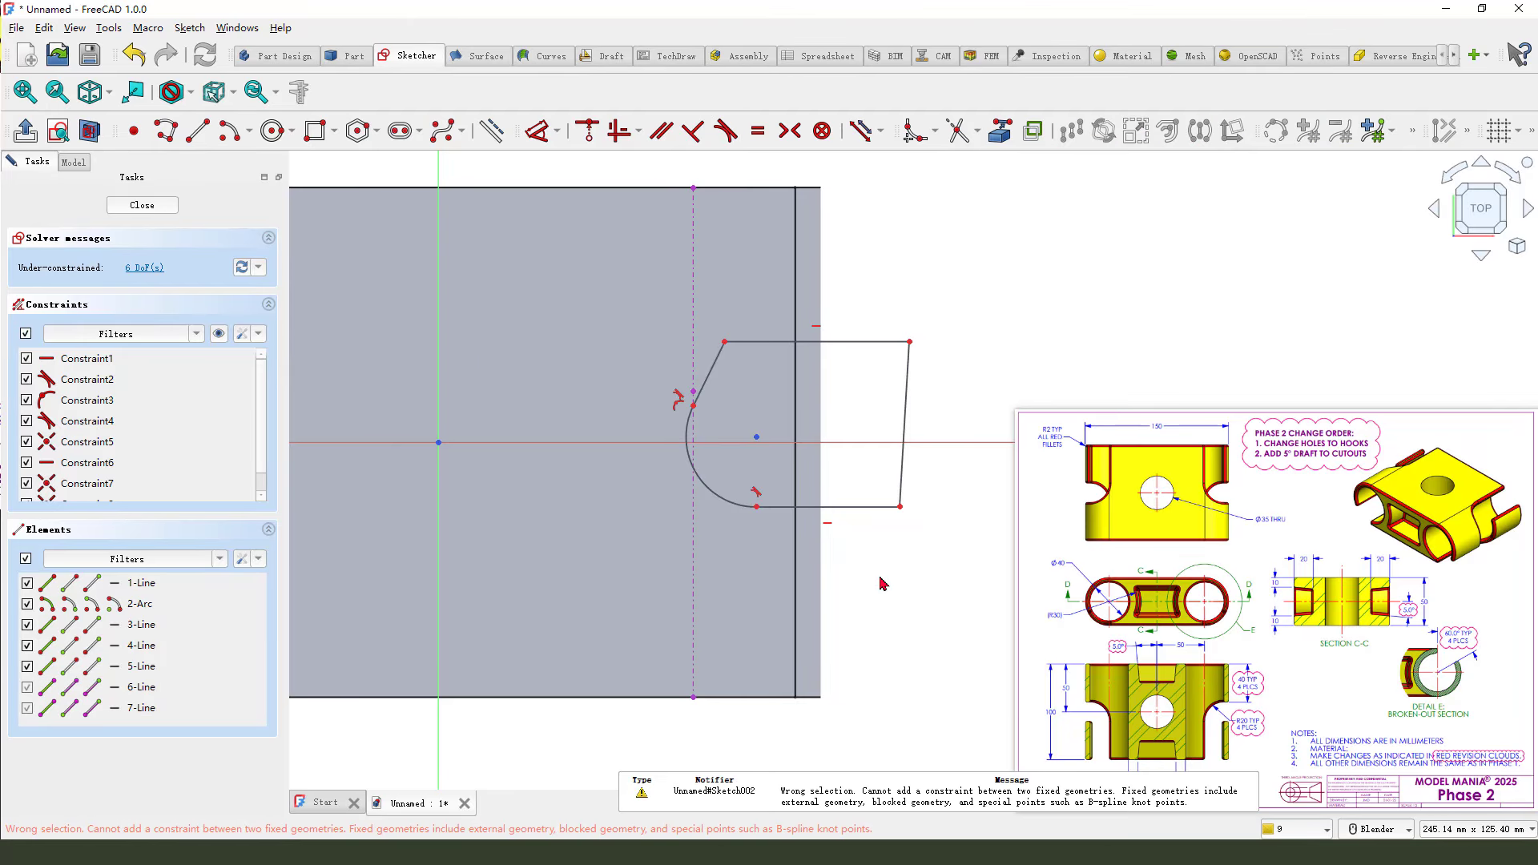
# Dimension the profile's horizontal base line 10 mm below the horizontal axis
pyautogui.scroll(1, 880, 581)
pyautogui.click(536, 131)
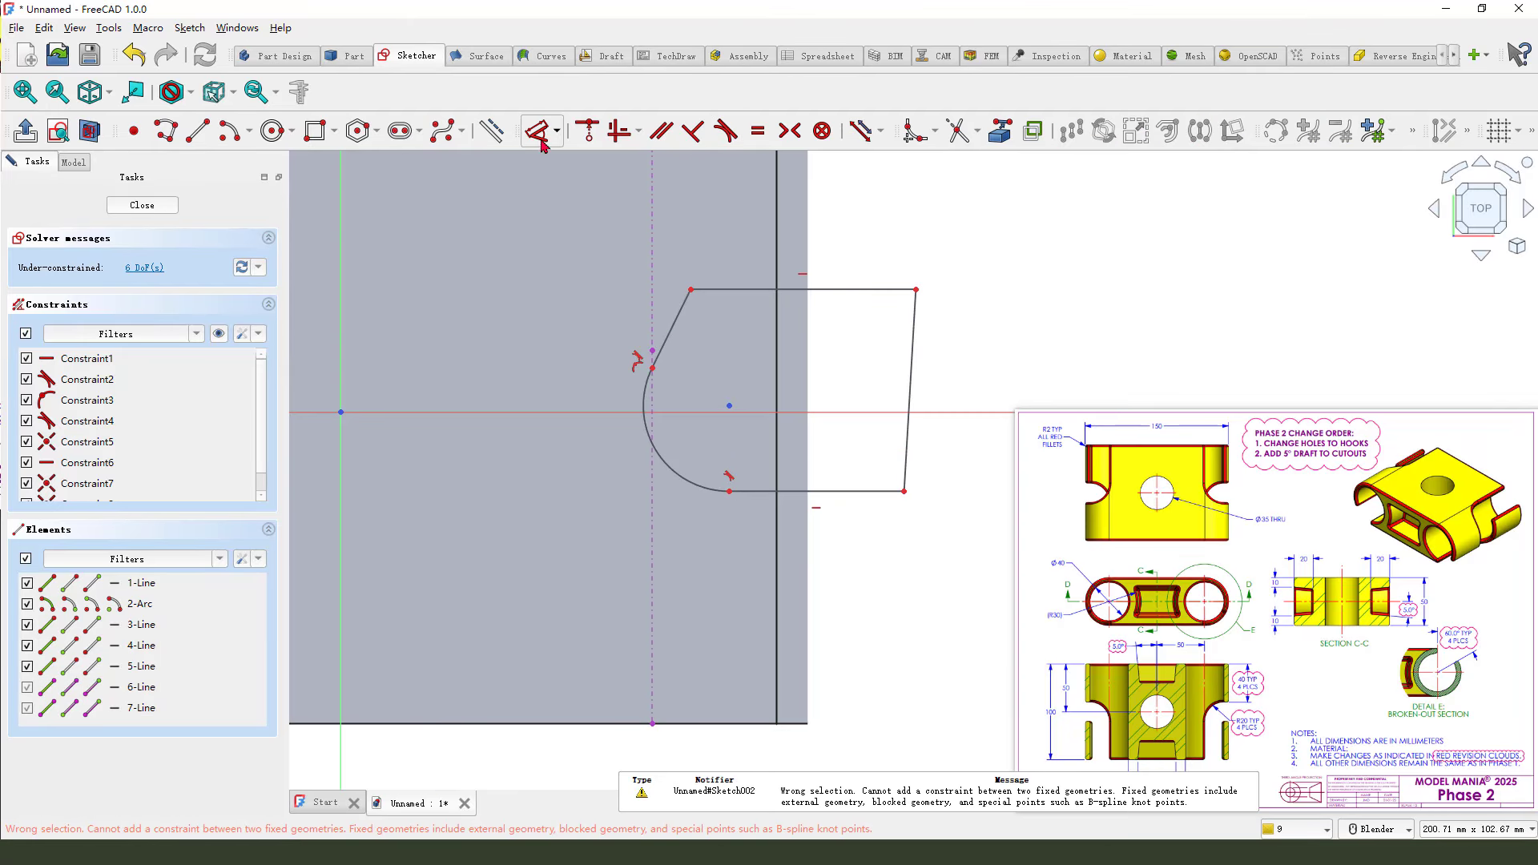
pyautogui.click(872, 491)
pyautogui.click(863, 413)
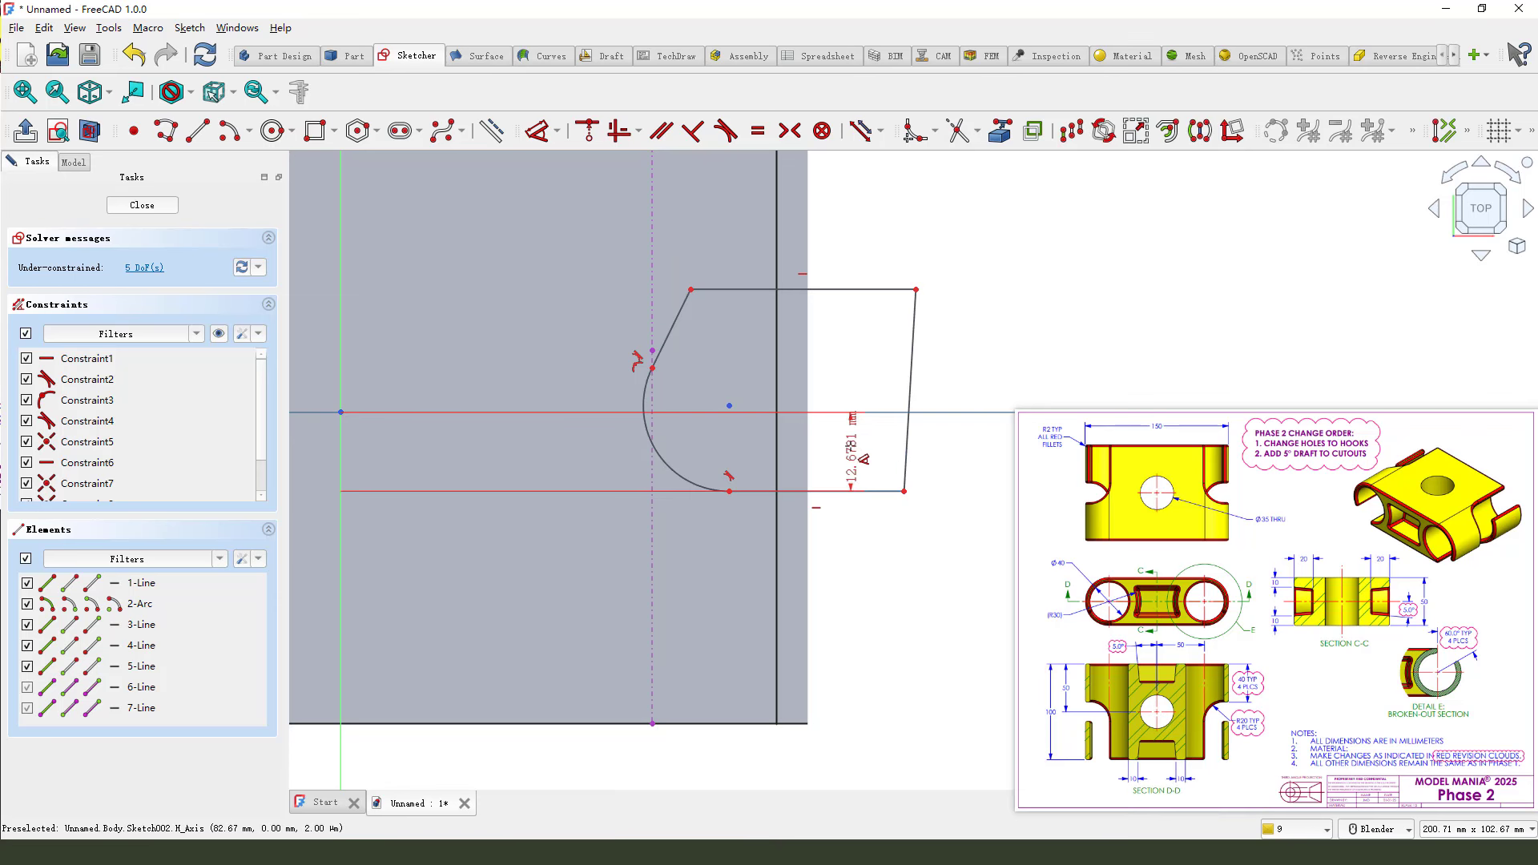
pyautogui.click(851, 452)
pyautogui.write('10')
pyautogui.press('Return')
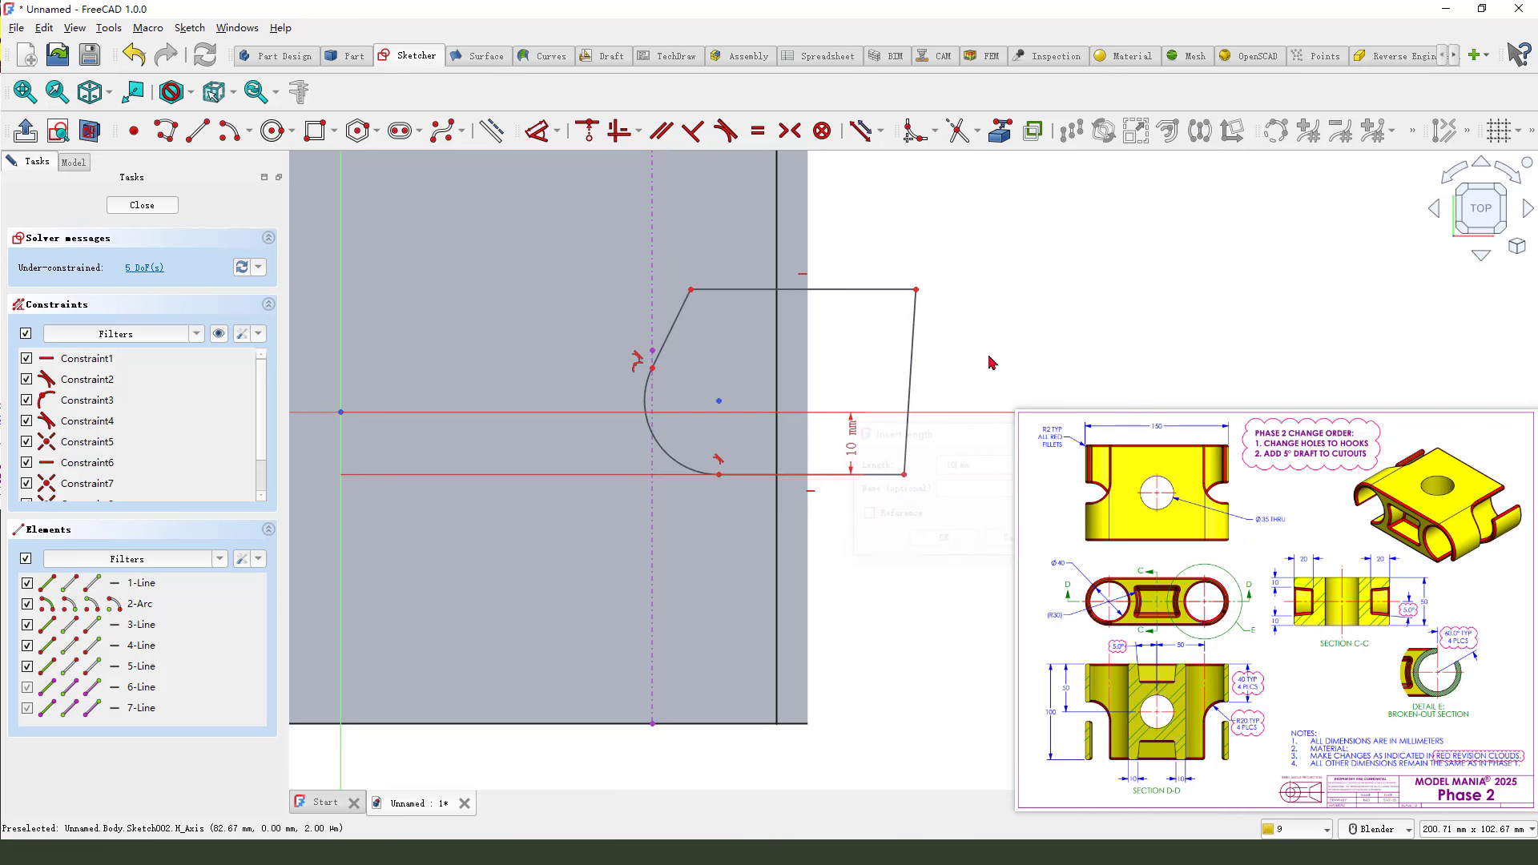
# Dimension the profile's arc with a radius of 20 mm
pyautogui.click(685, 462)
pyautogui.click(547, 537)
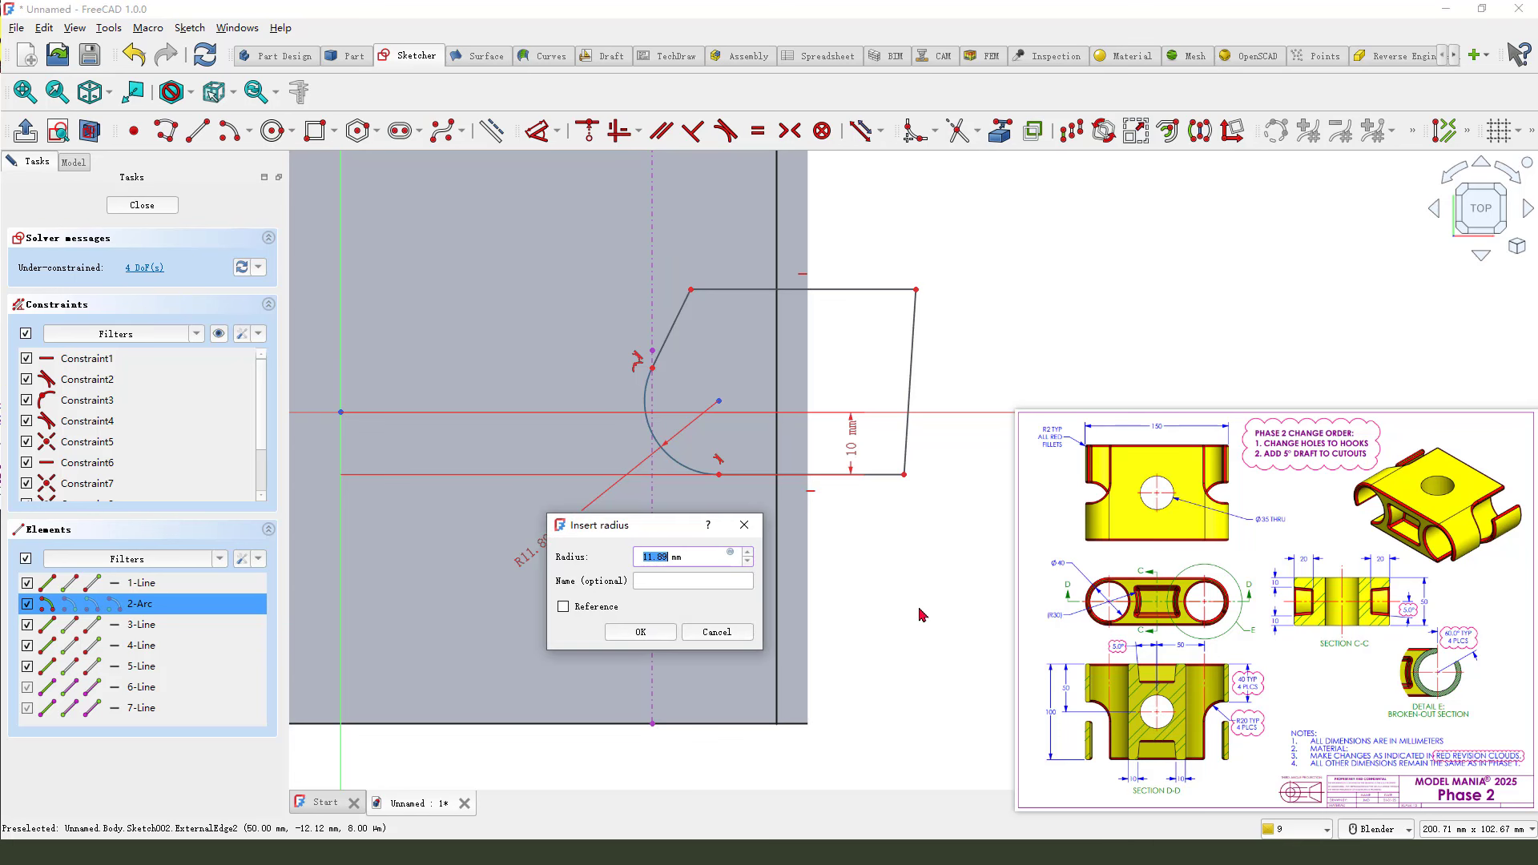
pyautogui.write('20')
pyautogui.press('Return')
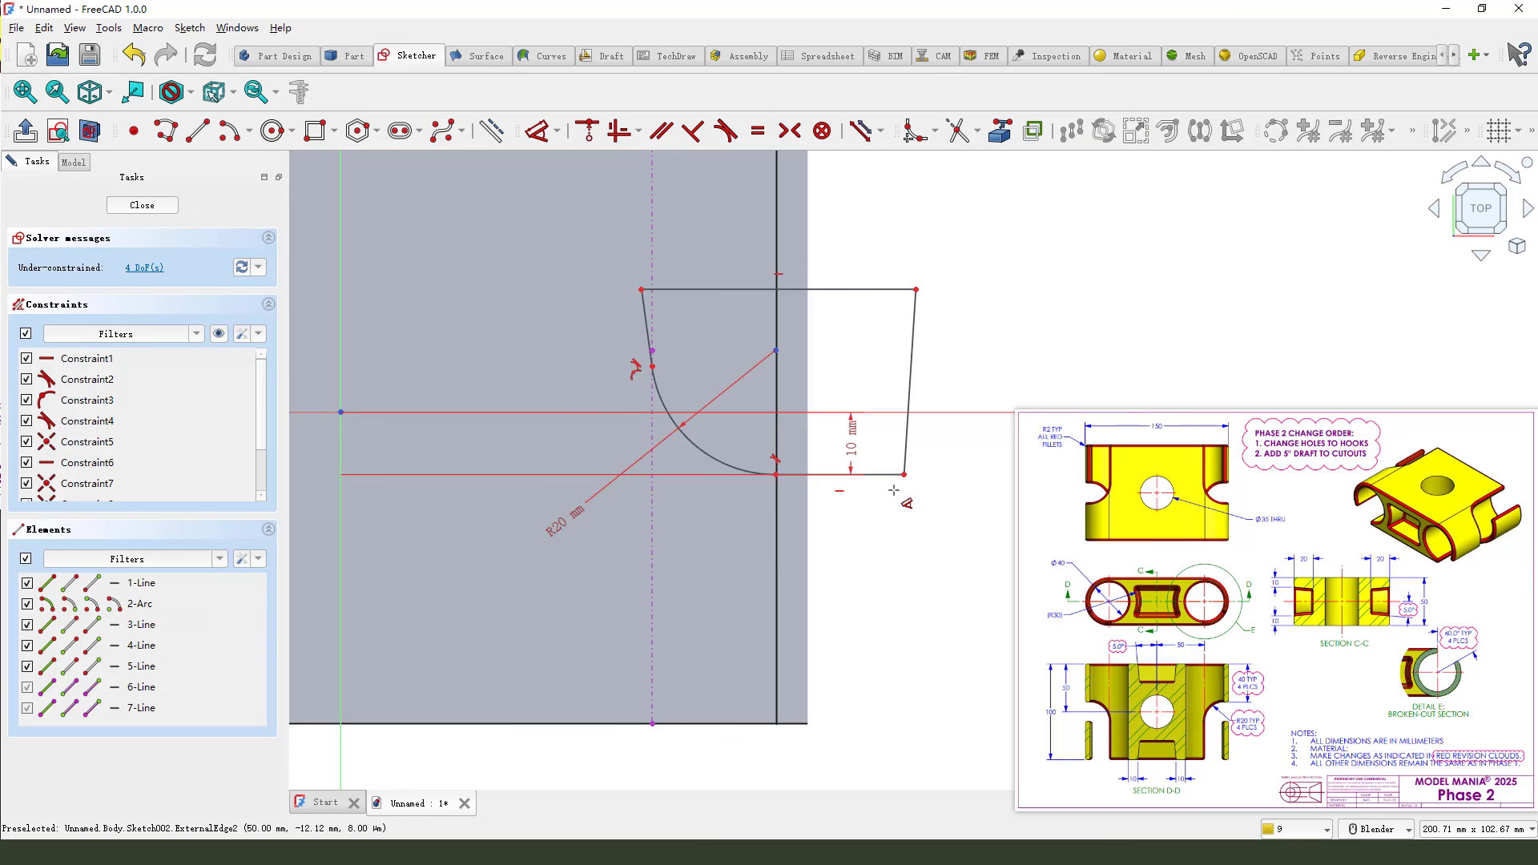
pyautogui.rightClick(948, 561)
pyautogui.scroll(2, 683, 318)
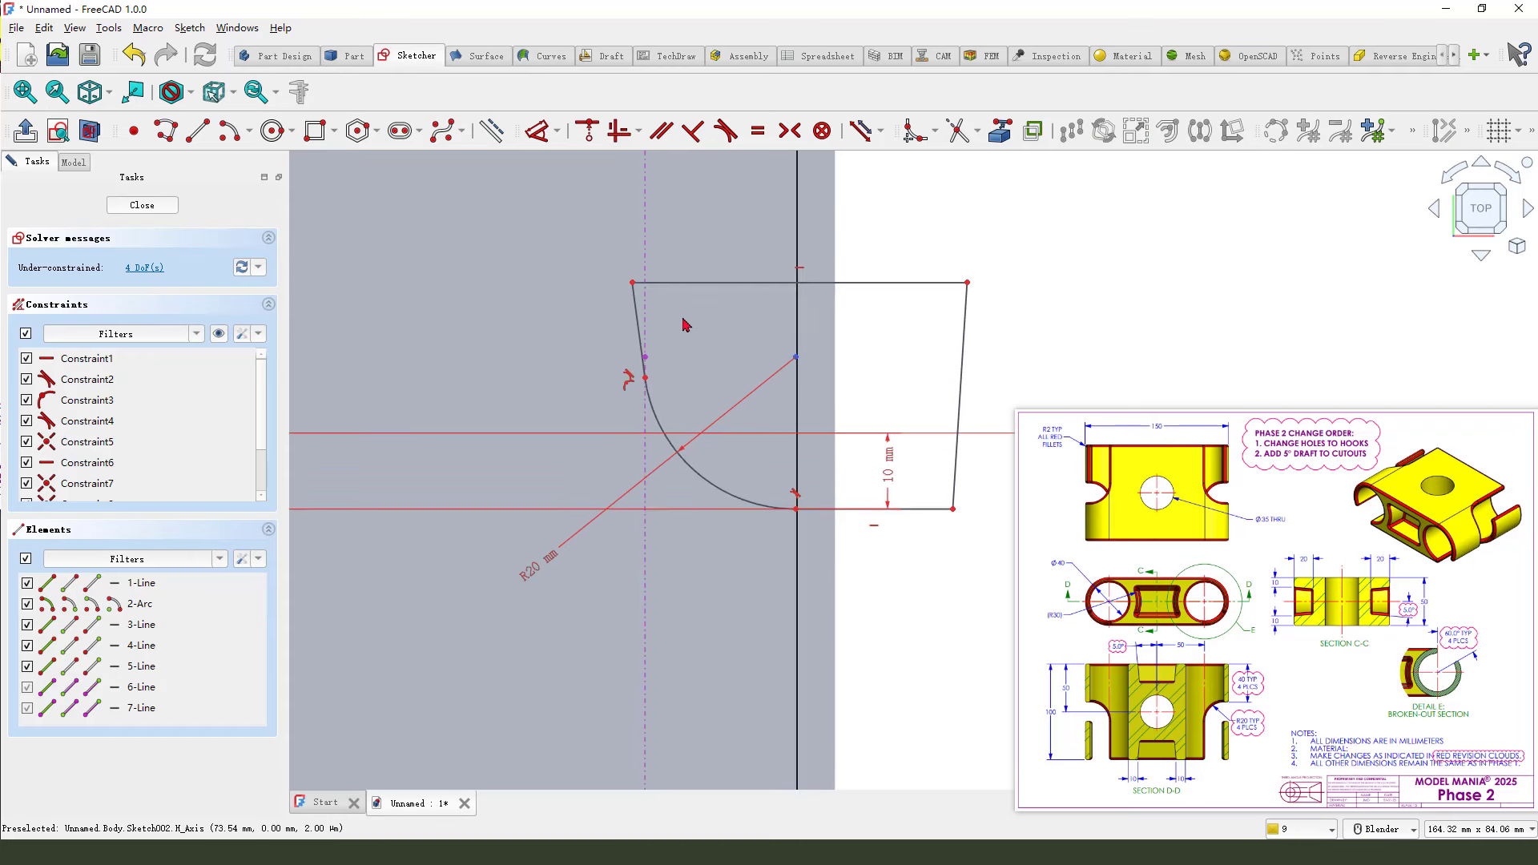
# Constrain the sloped line above the arc and the profile's closing side to be vertical
pyautogui.click(627, 306)
pyautogui.click(618, 130)
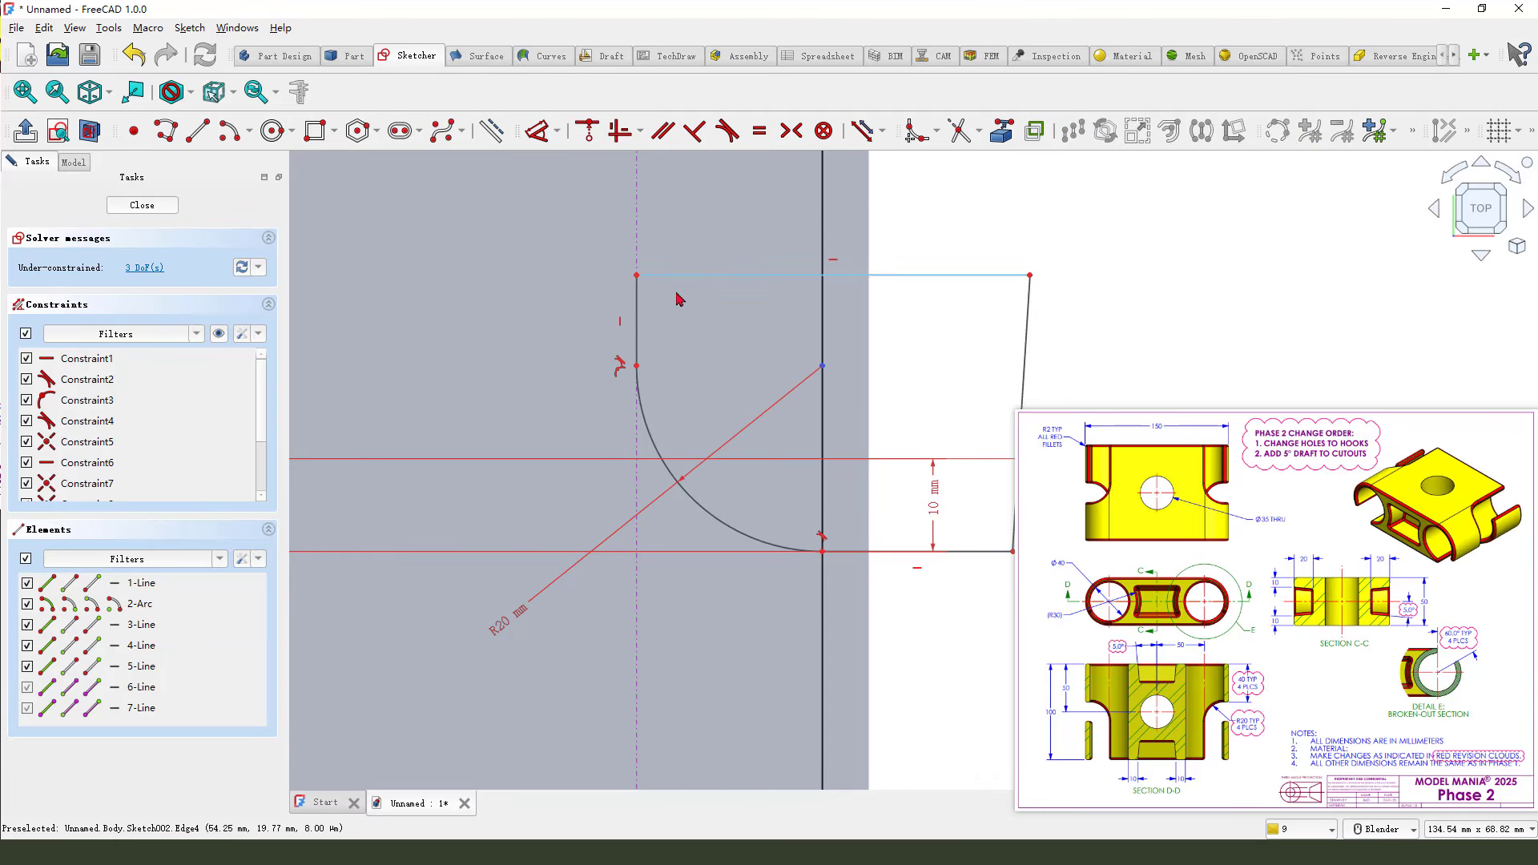
pyautogui.scroll(-2, 677, 299)
pyautogui.click(862, 329)
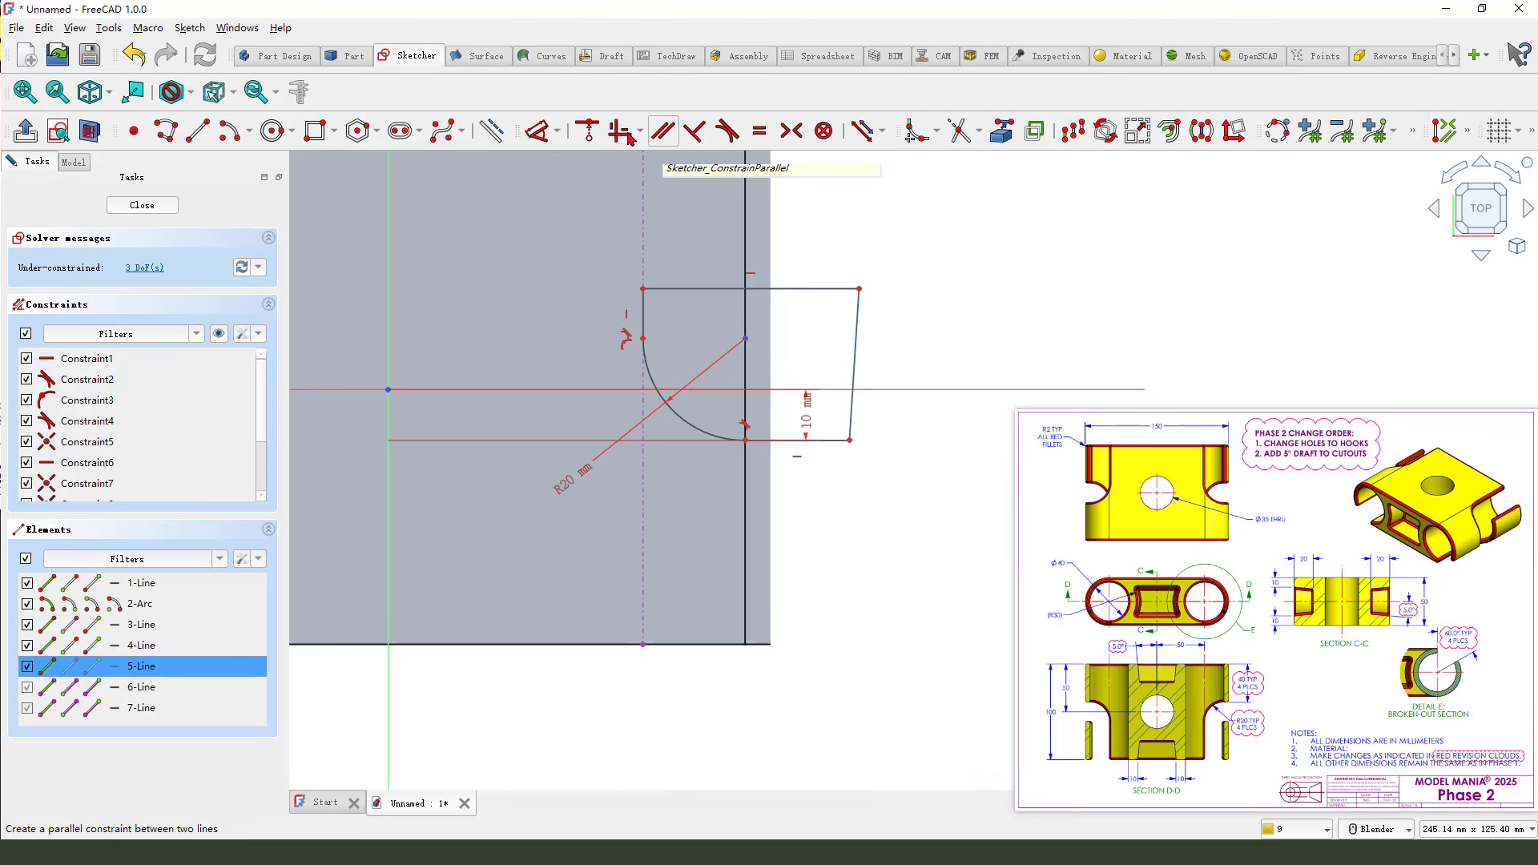
pyautogui.click(619, 130)
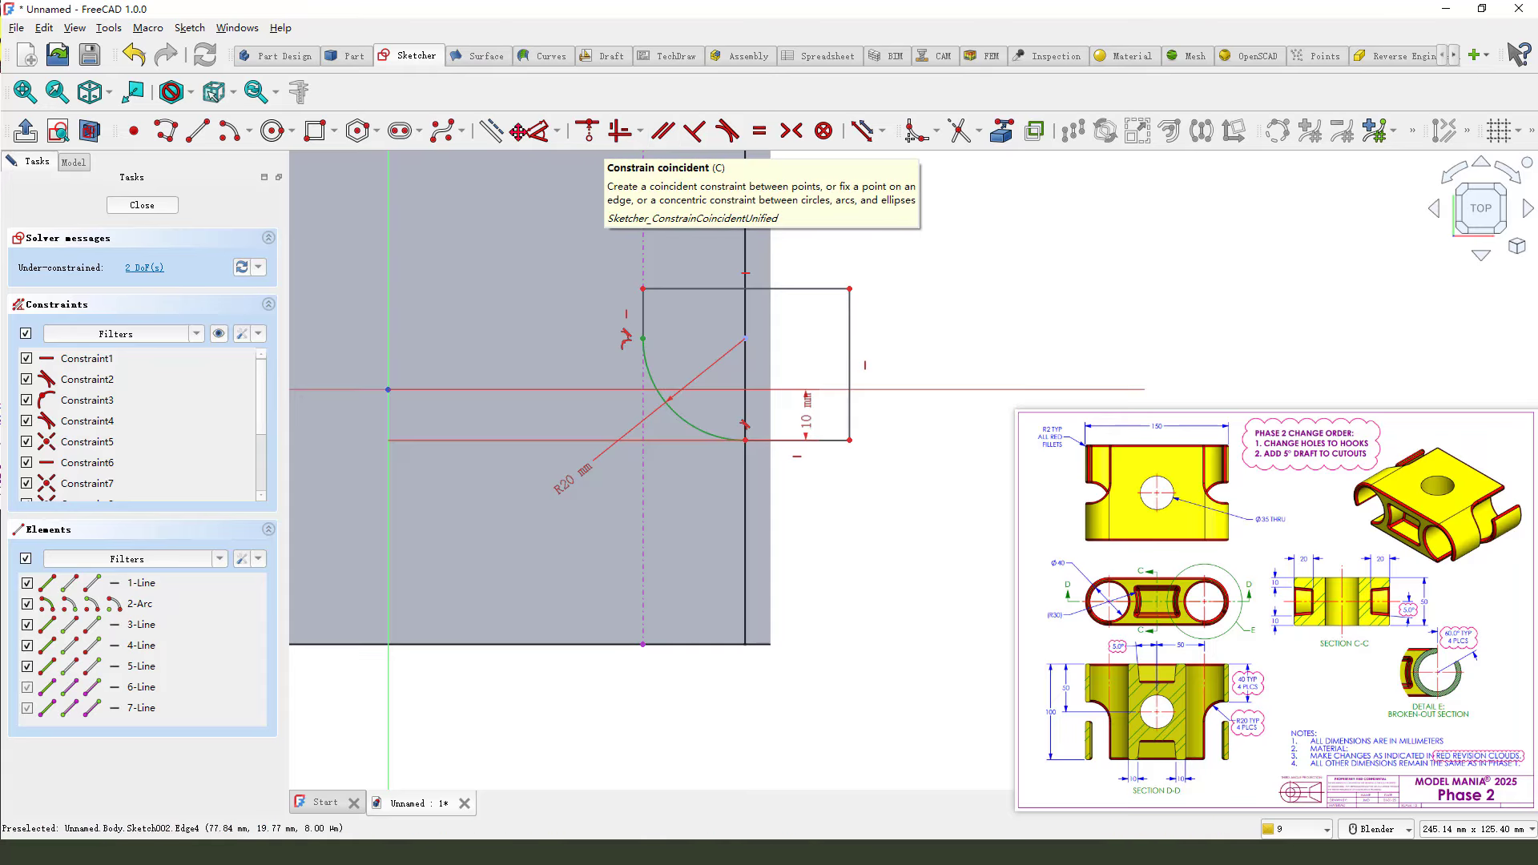
# Try to dimension the closing side's height and the upper line's length, and undo the height dimension
pyautogui.press('d')
pyautogui.click(850, 344)
pyautogui.click(914, 355)
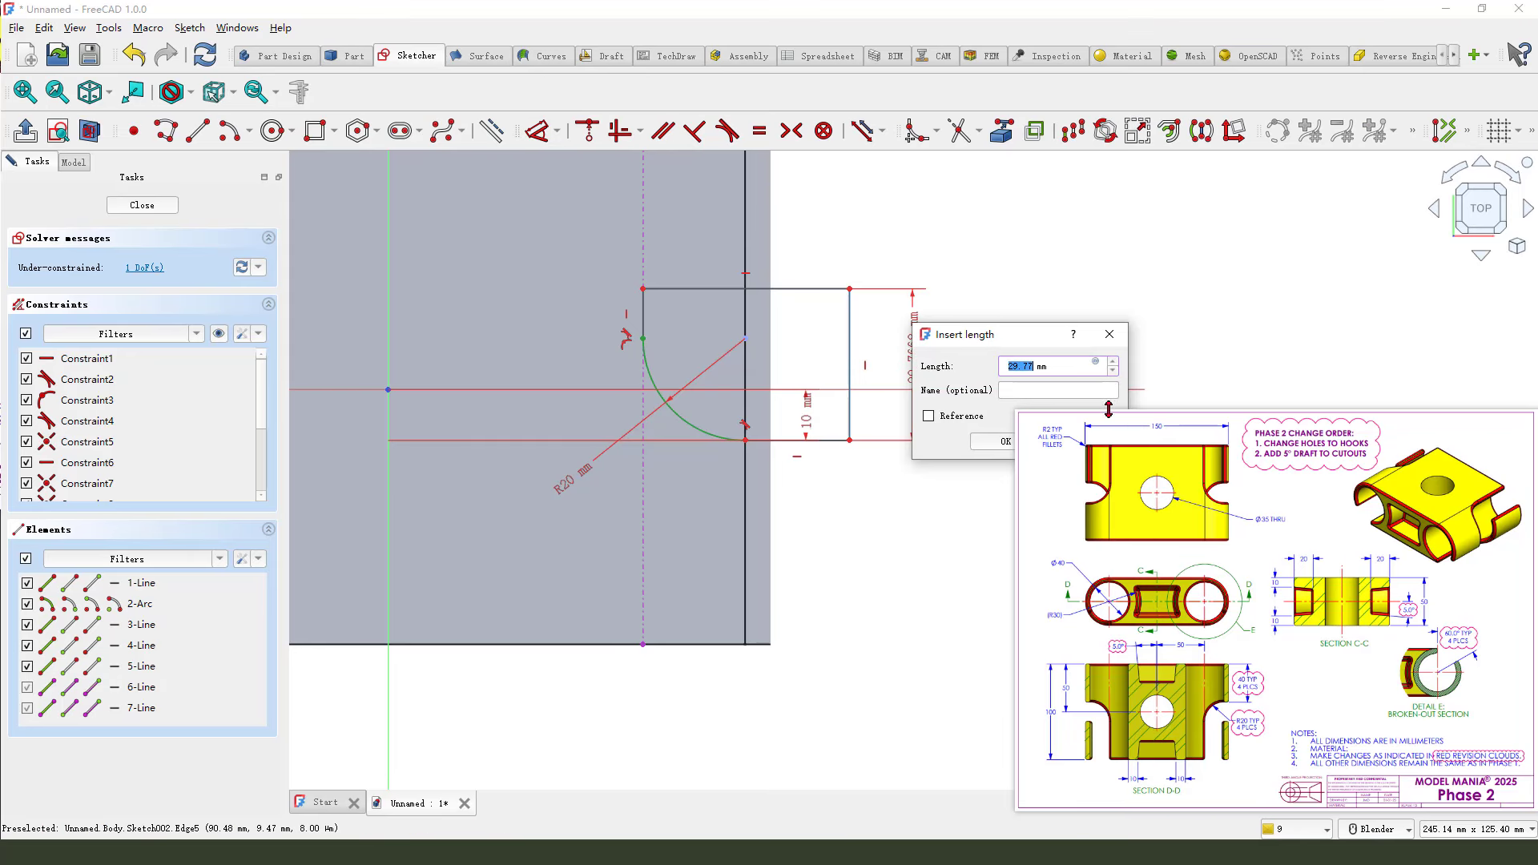
pyautogui.press('Return')
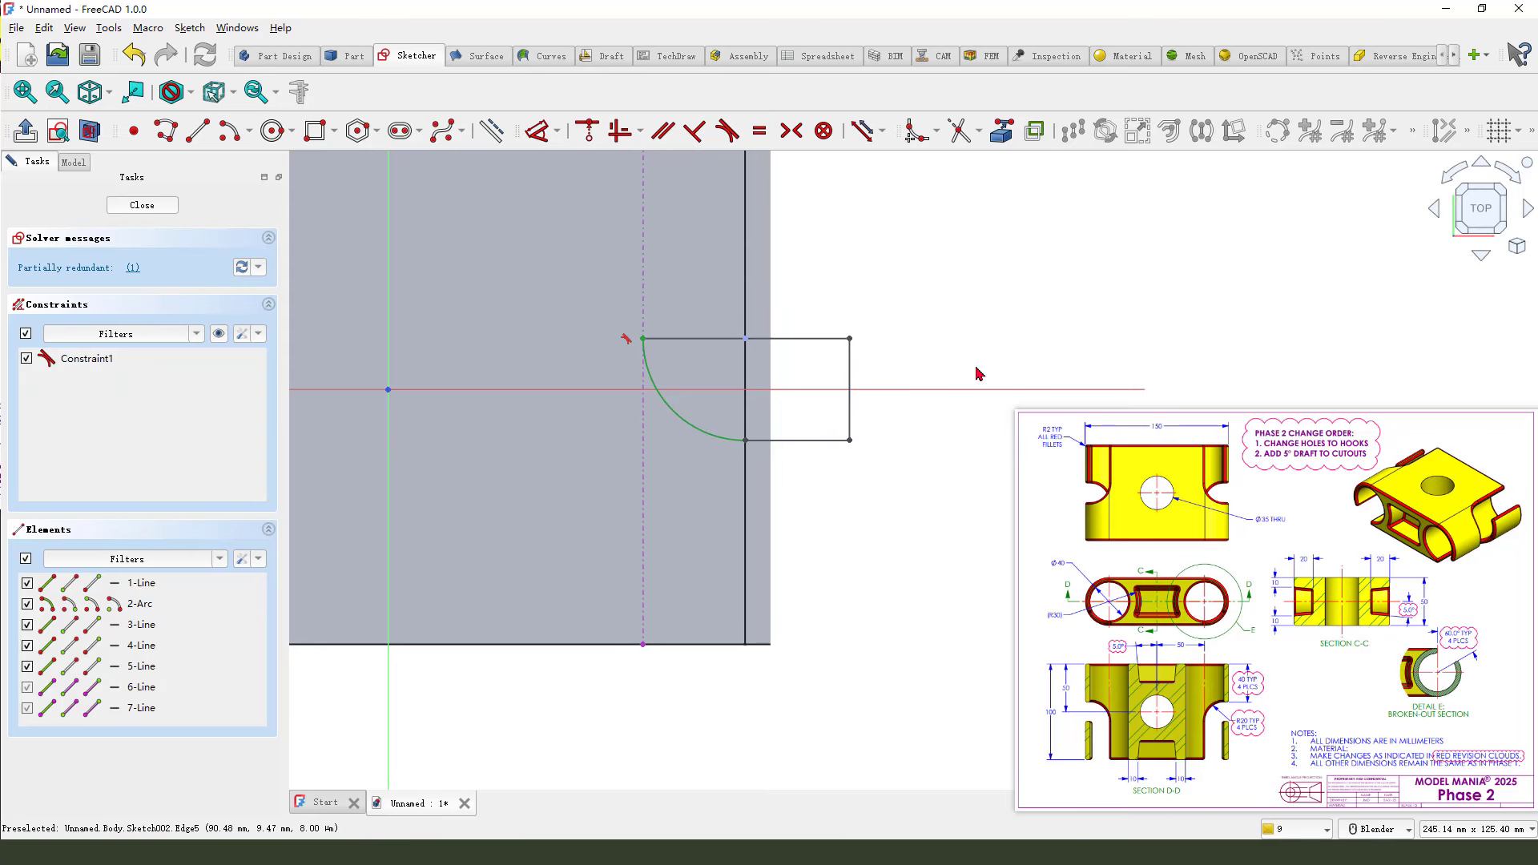
pyautogui.click(809, 338)
pyautogui.click(857, 282)
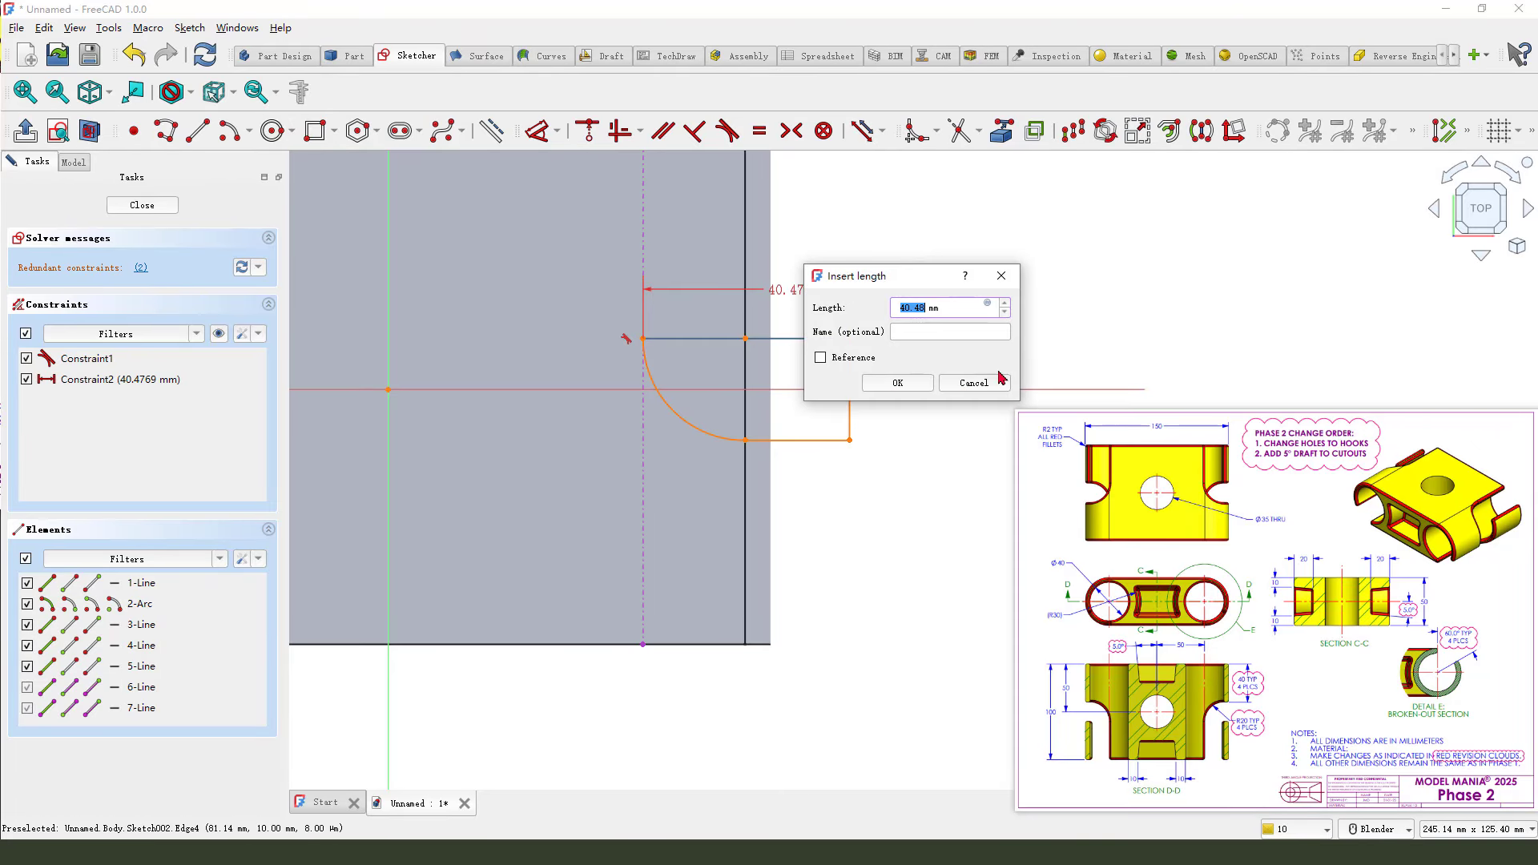
pyautogui.click(1001, 276)
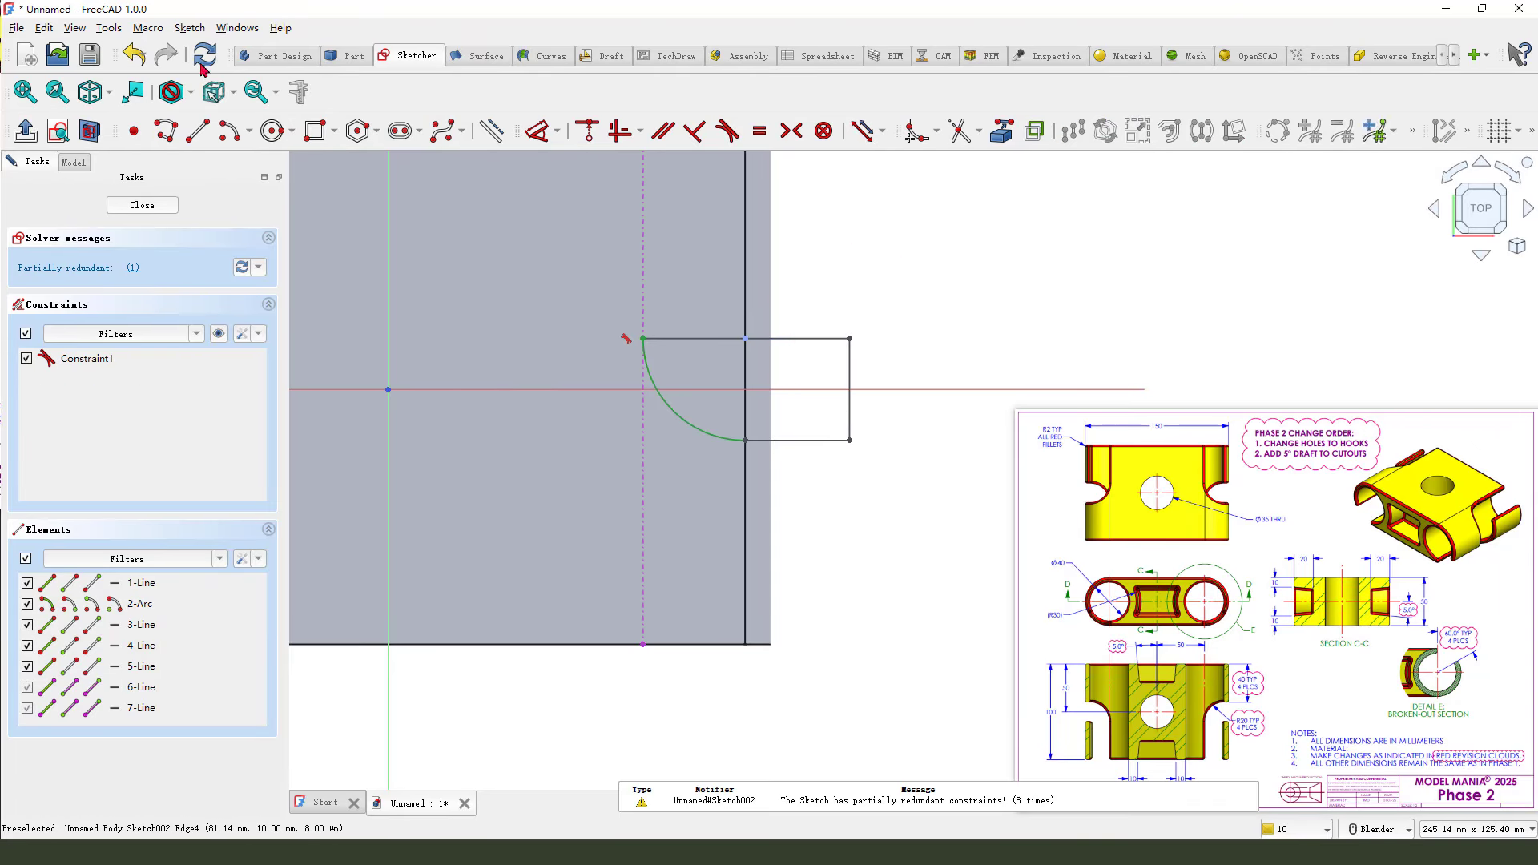
pyautogui.click(133, 54)
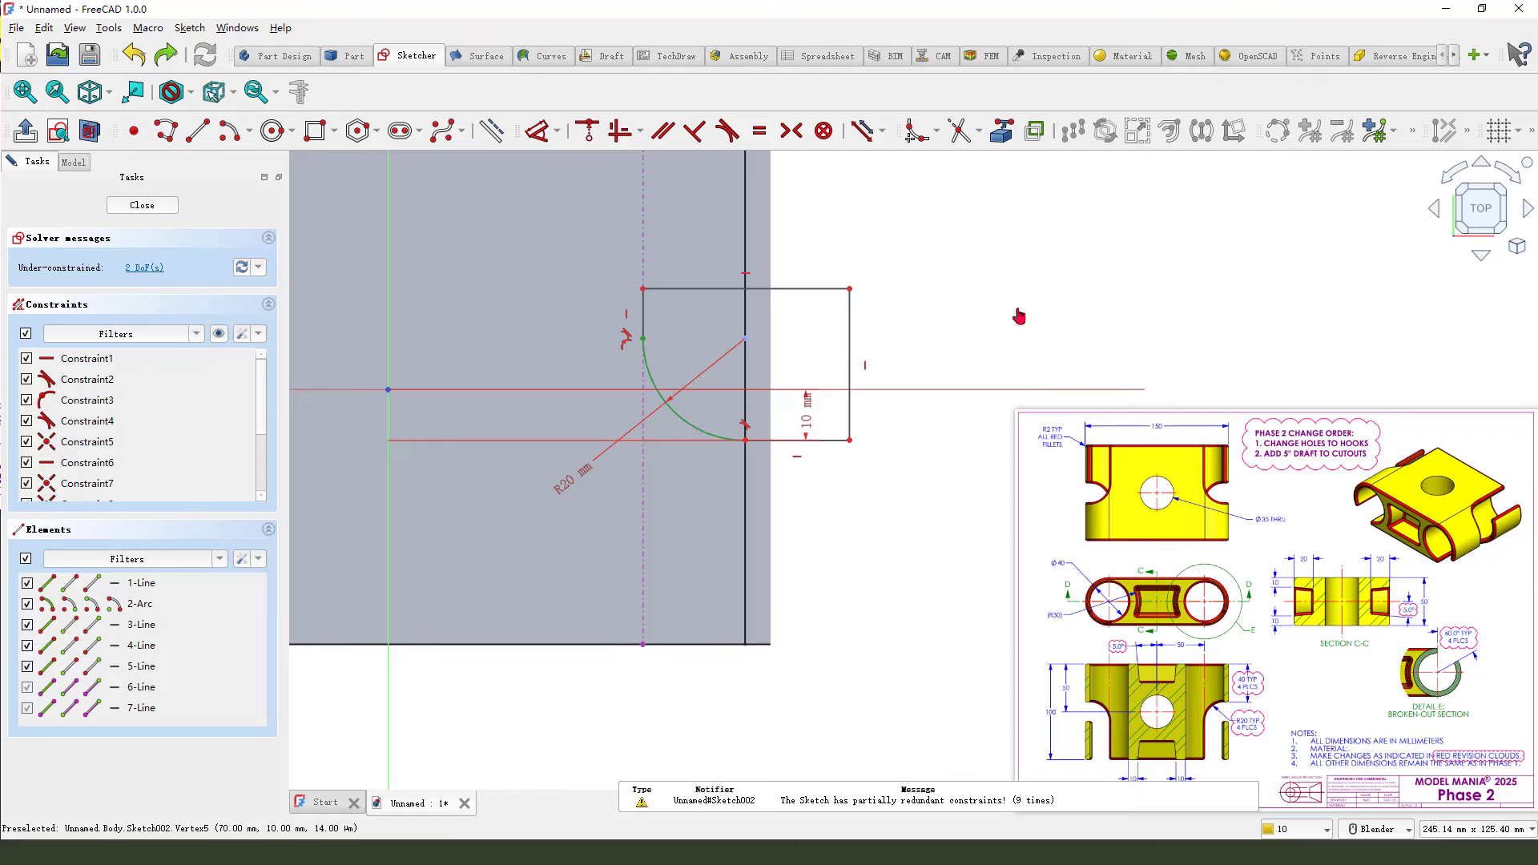
# Delete the short vertical line above the arc and make the arc's open end coincident with the upper line's endpoint
pyautogui.click(695, 340)
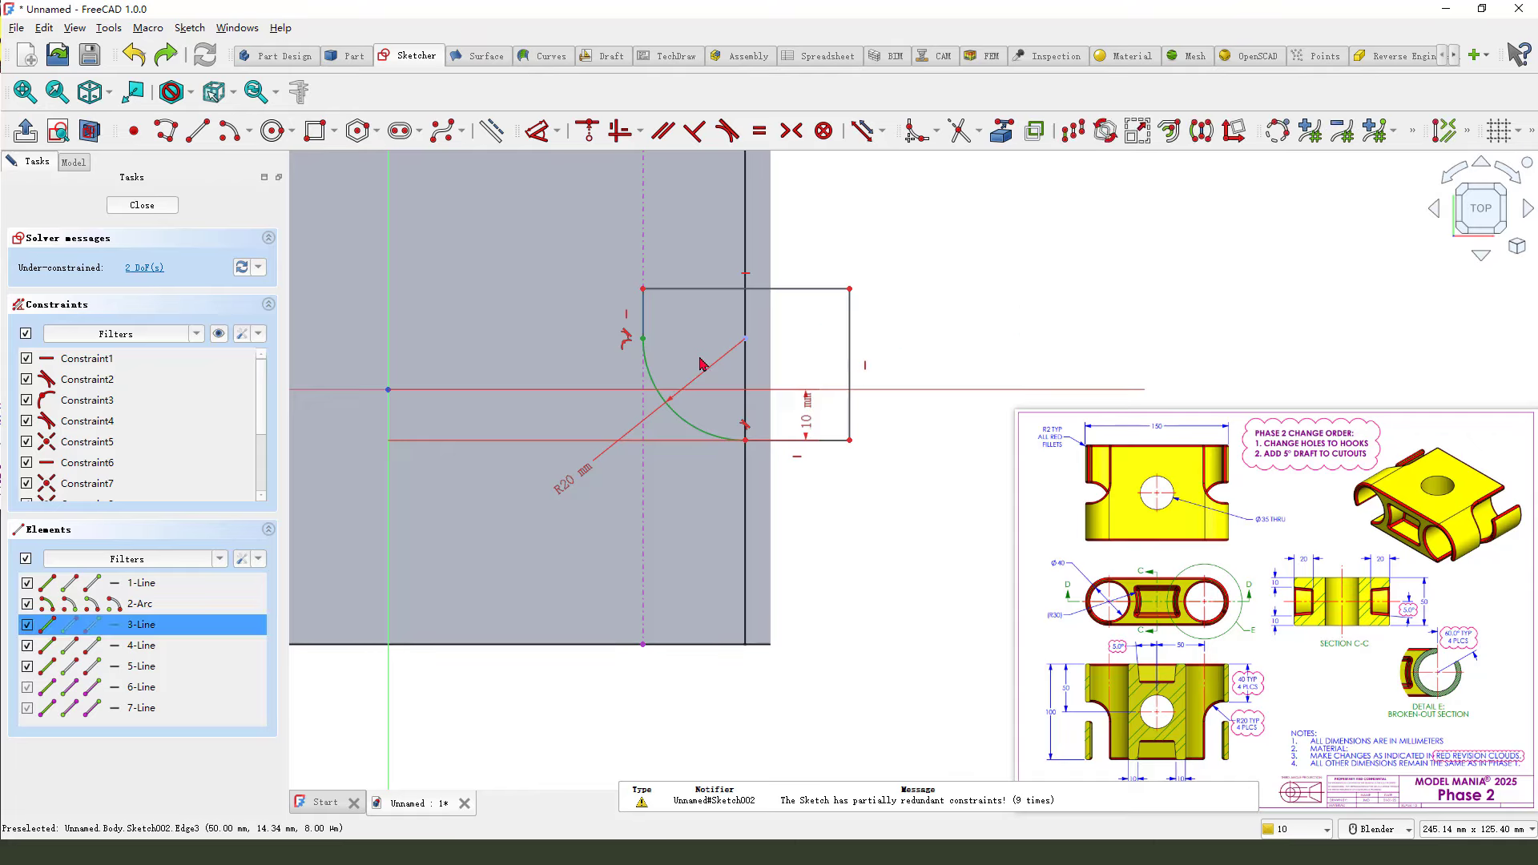
pyautogui.press('Delete')
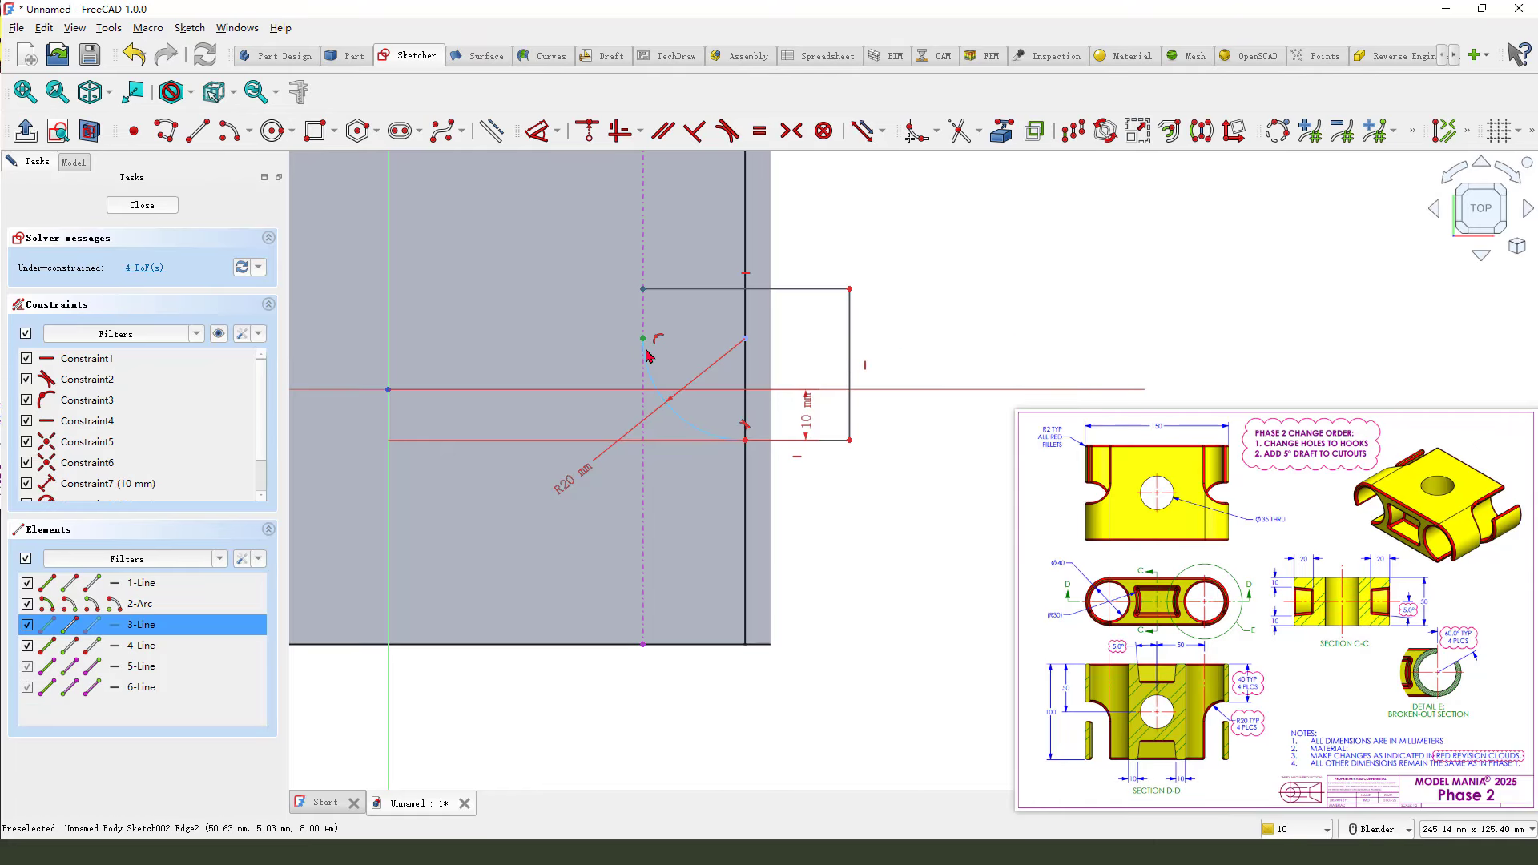
pyautogui.click(648, 353)
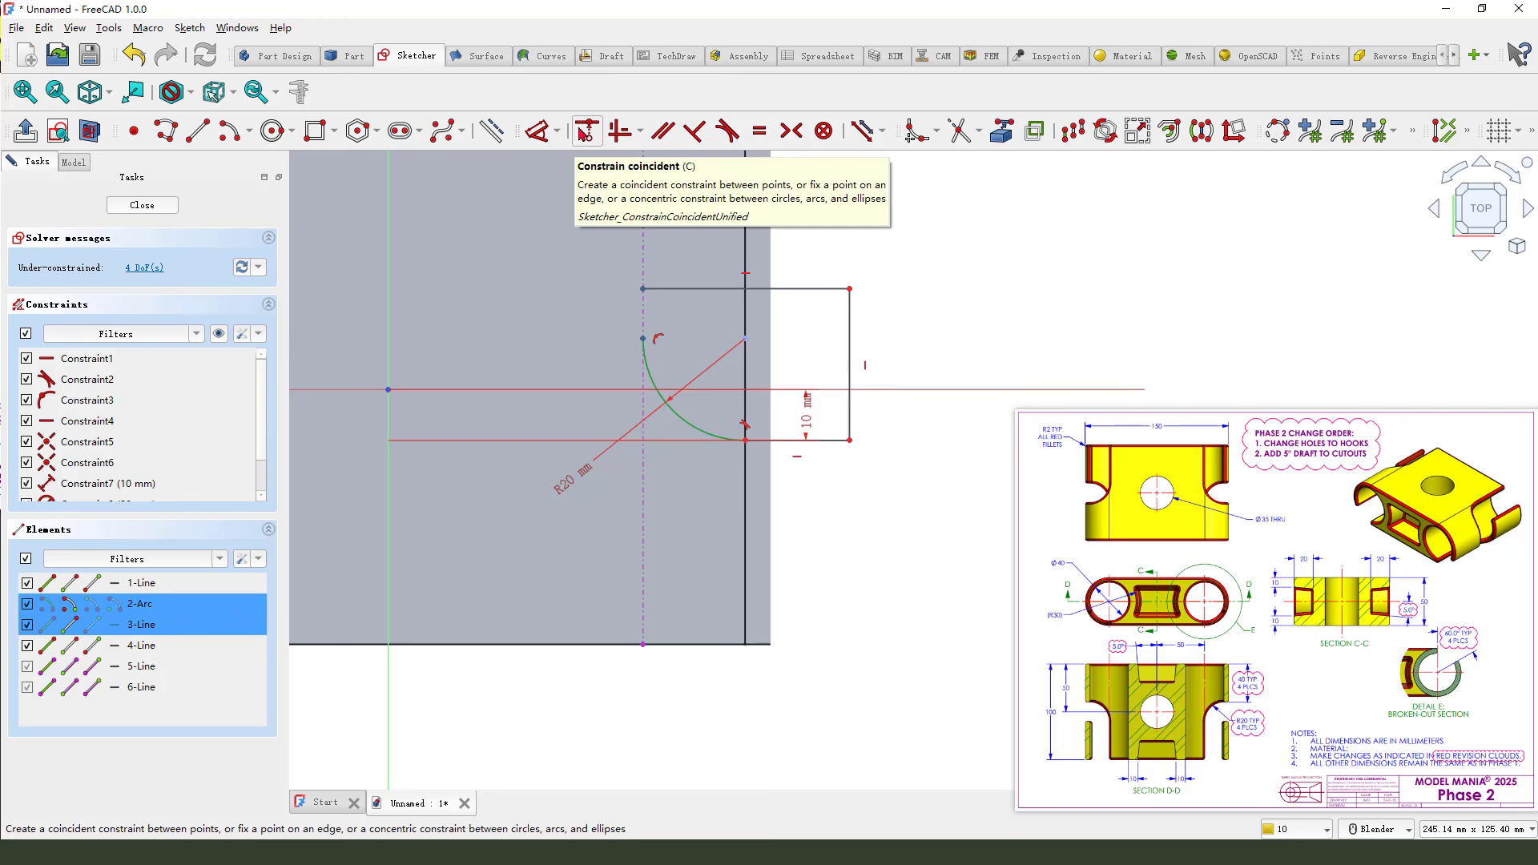
pyautogui.click(584, 131)
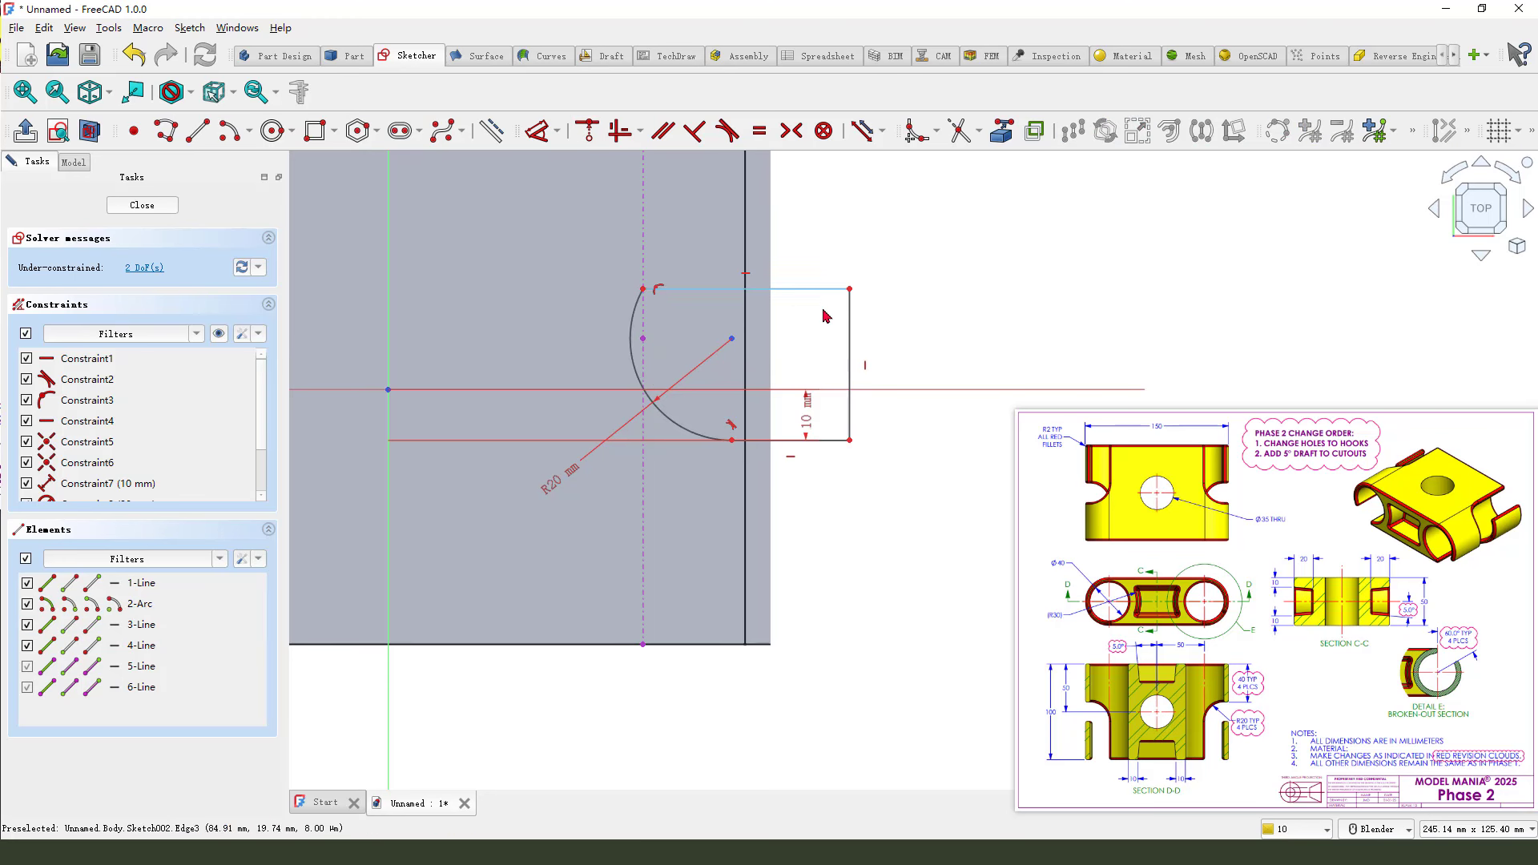
# Constrain the arc tangent to the projected vertical line through the hole's centre
pyautogui.click(634, 330)
pyautogui.click(645, 258)
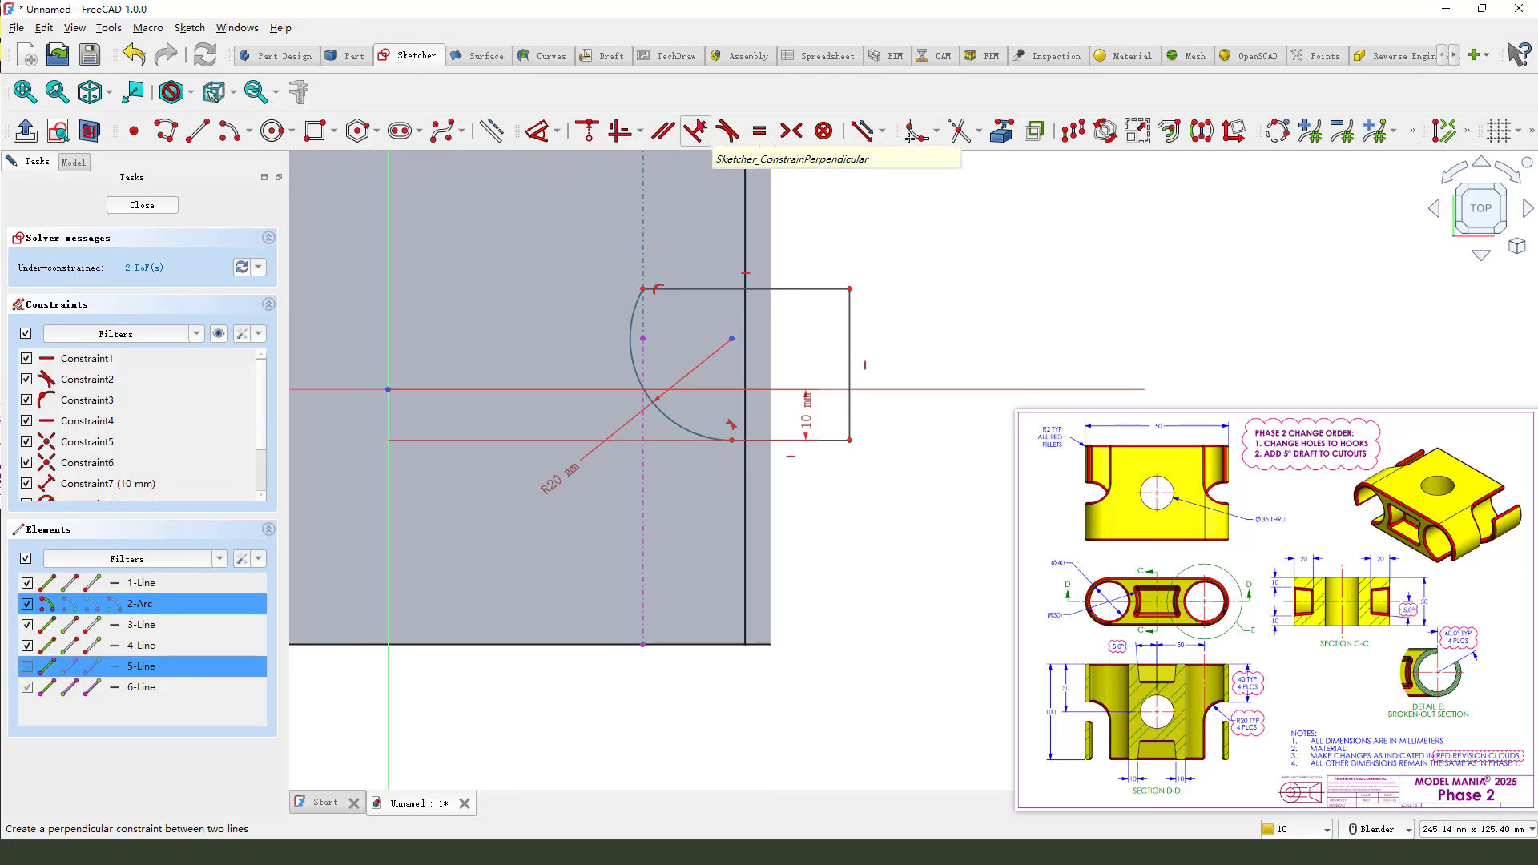
pyautogui.click(725, 132)
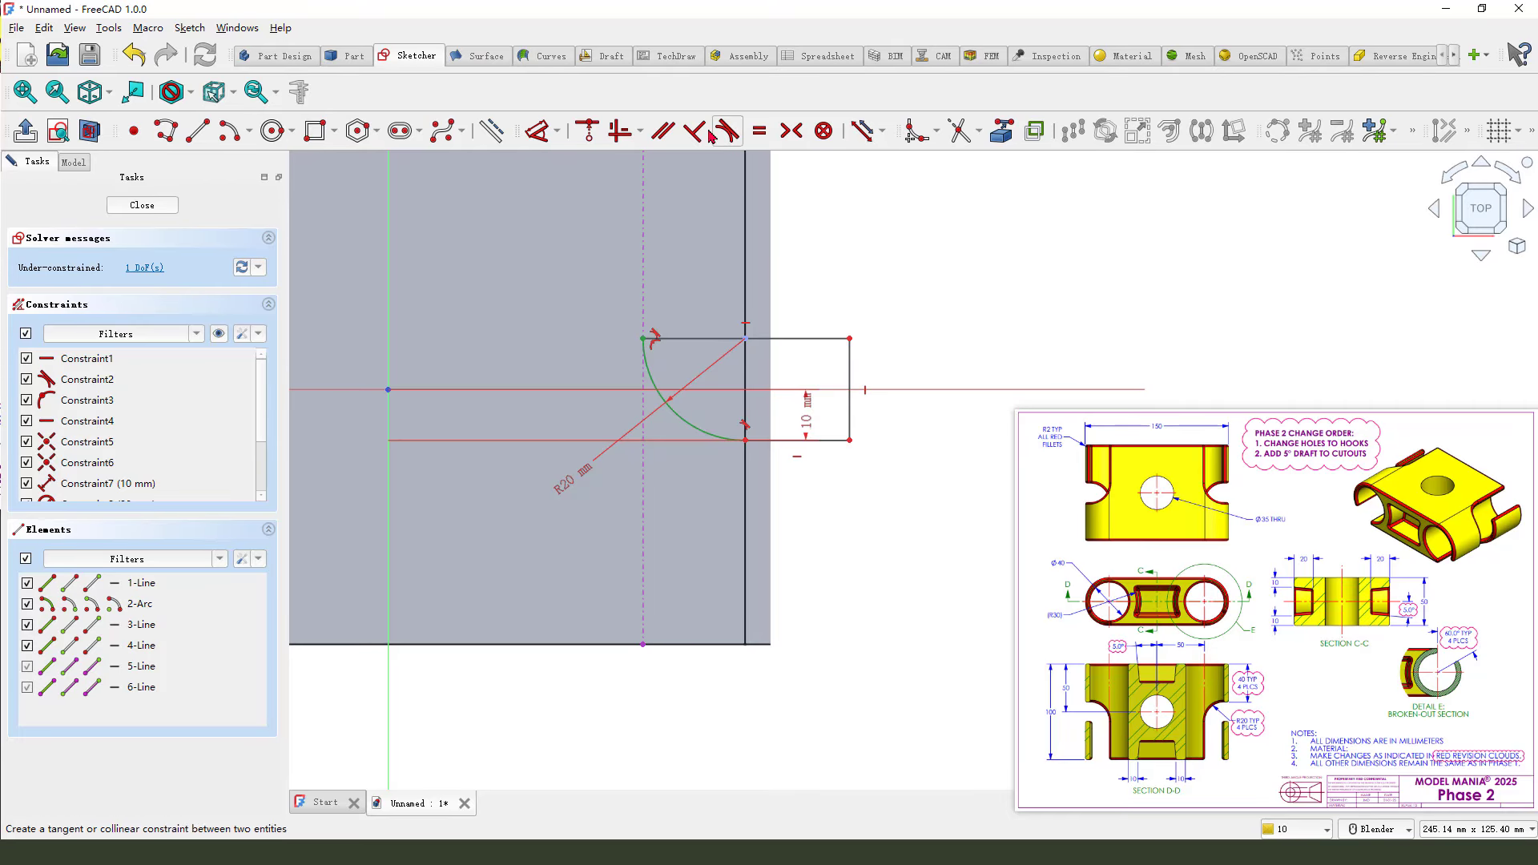
# Dimension the profile's upper horizontal line at 40.48 mm and close the sketch
pyautogui.press('d')
pyautogui.click(804, 340)
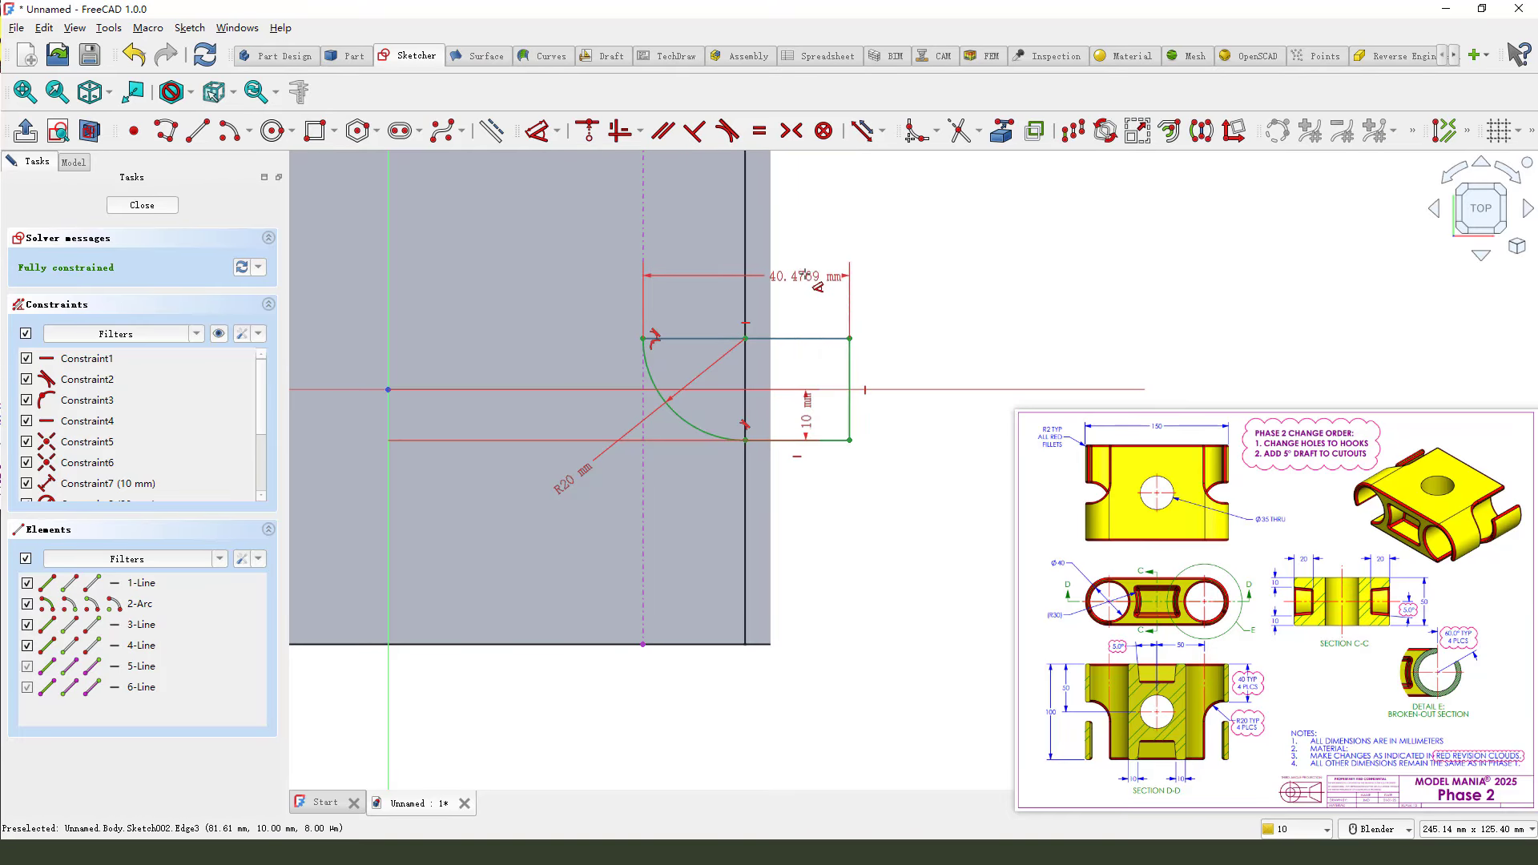
pyautogui.click(825, 277)
pyautogui.click(891, 367)
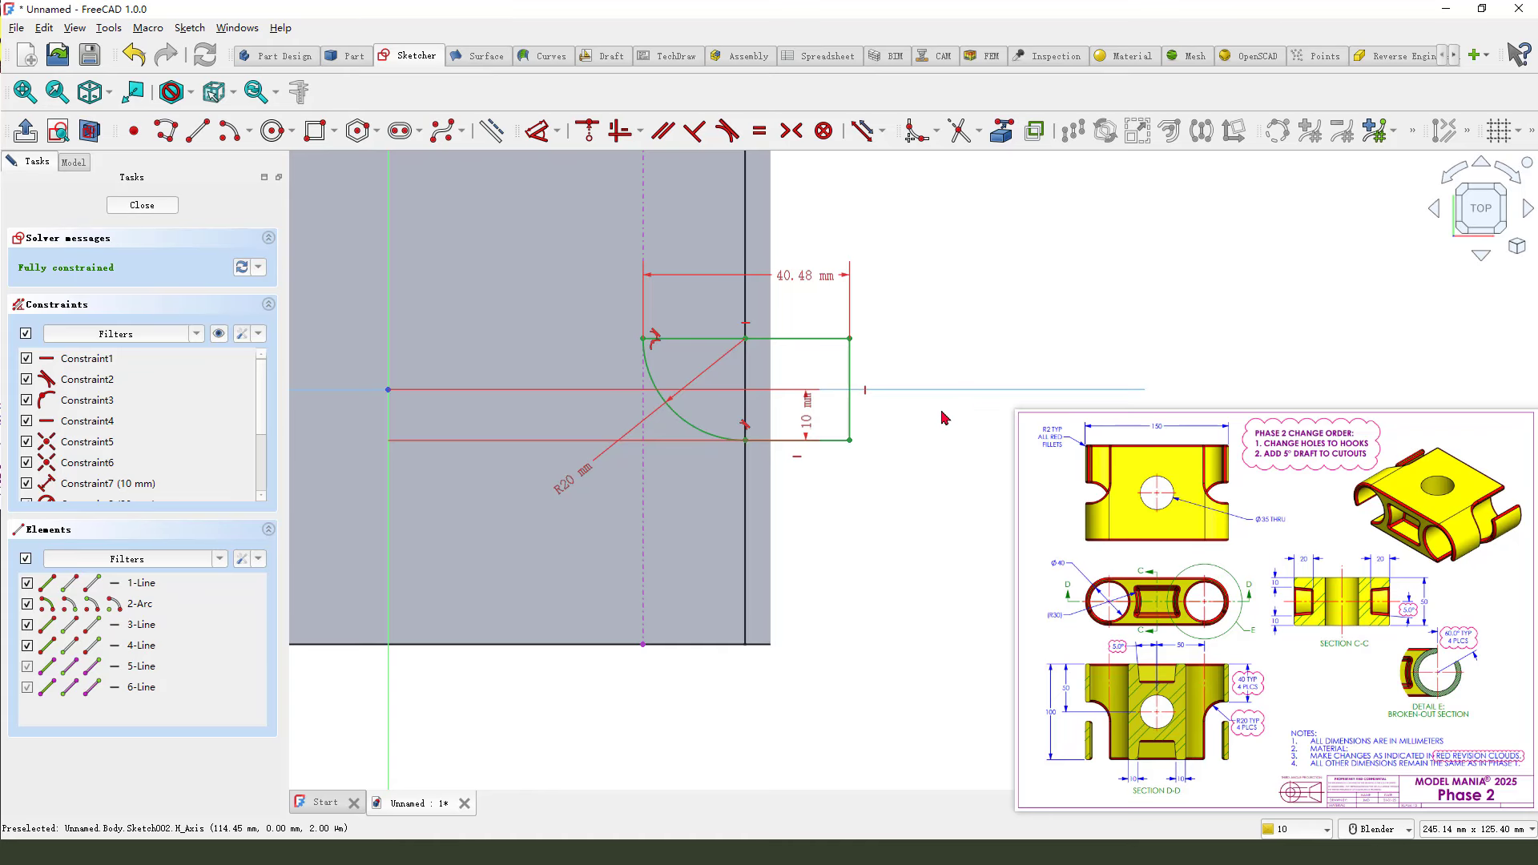
pyautogui.click(142, 205)
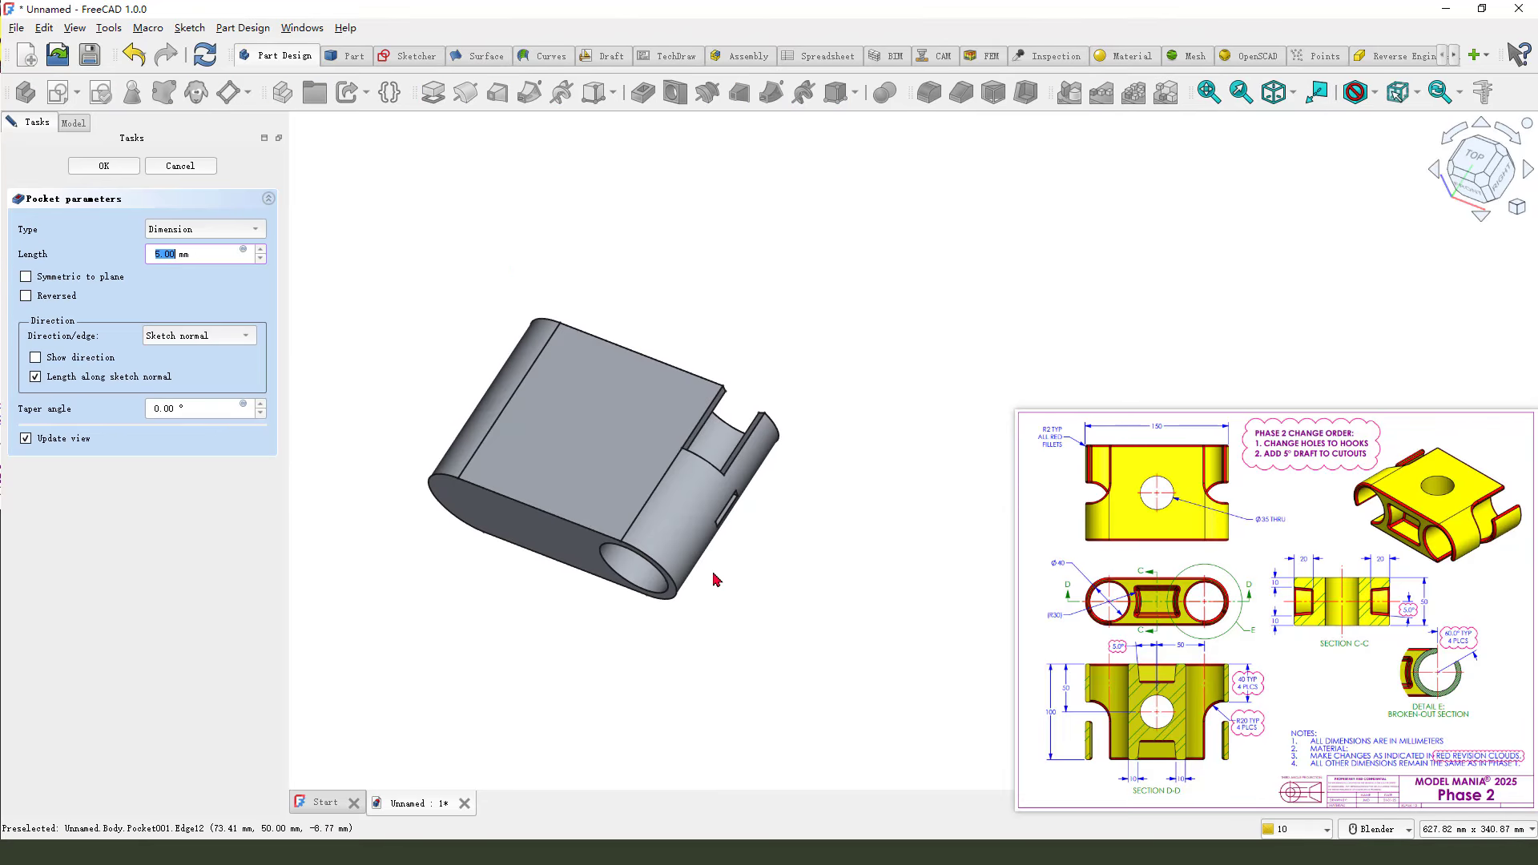
# Set the new profile's pocket to cut through all in the reversed direction and accept it
pyautogui.click(240, 230)
pyautogui.click(228, 244)
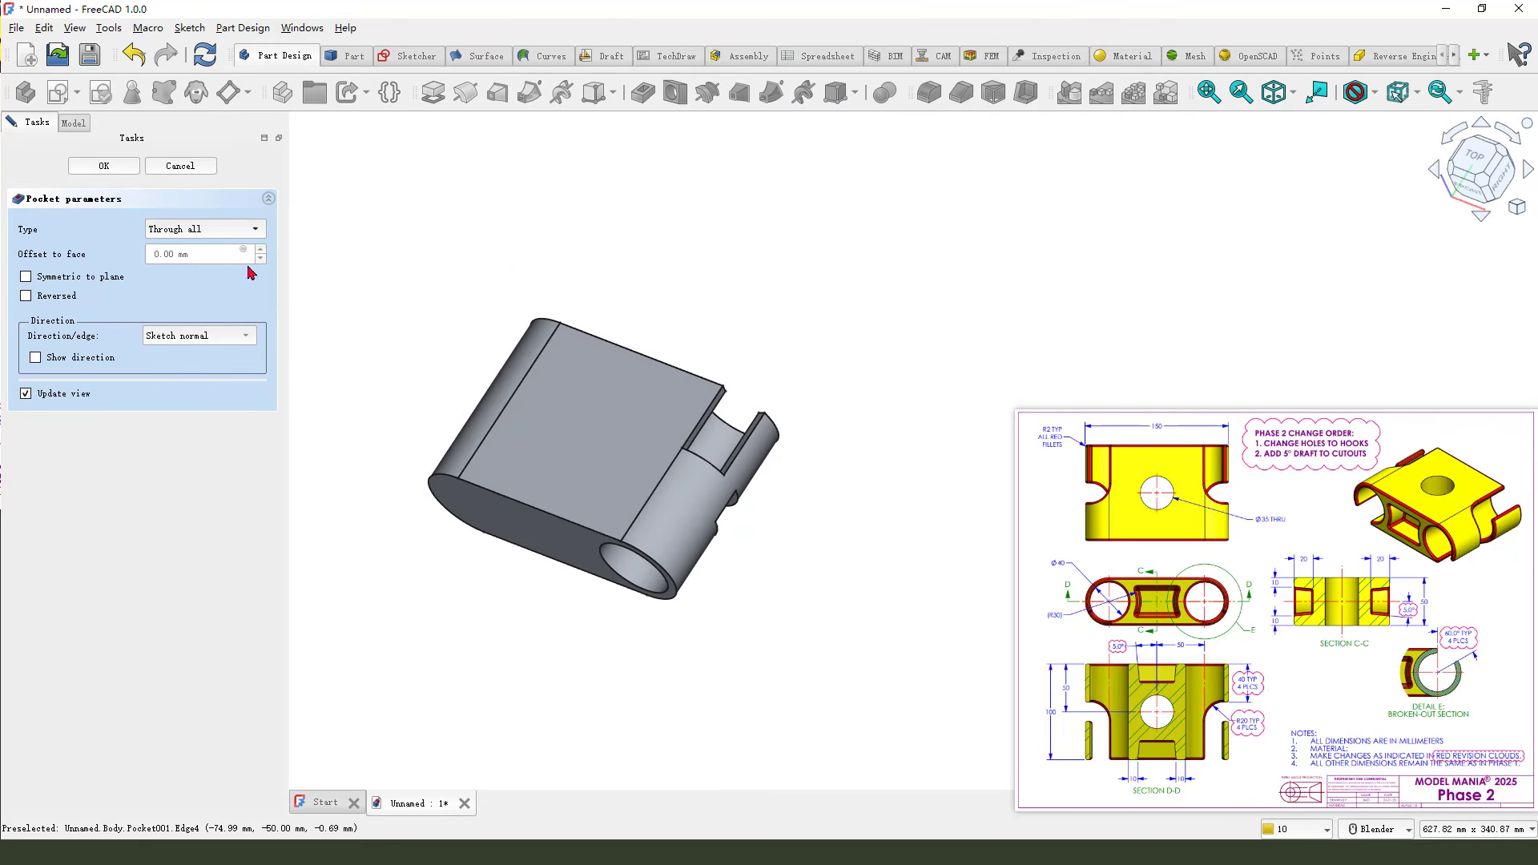
pyautogui.click(25, 297)
pyautogui.moveTo(637, 535); pyautogui.dragTo(696, 492, button='middle')
pyautogui.scroll(4, 911, 478)
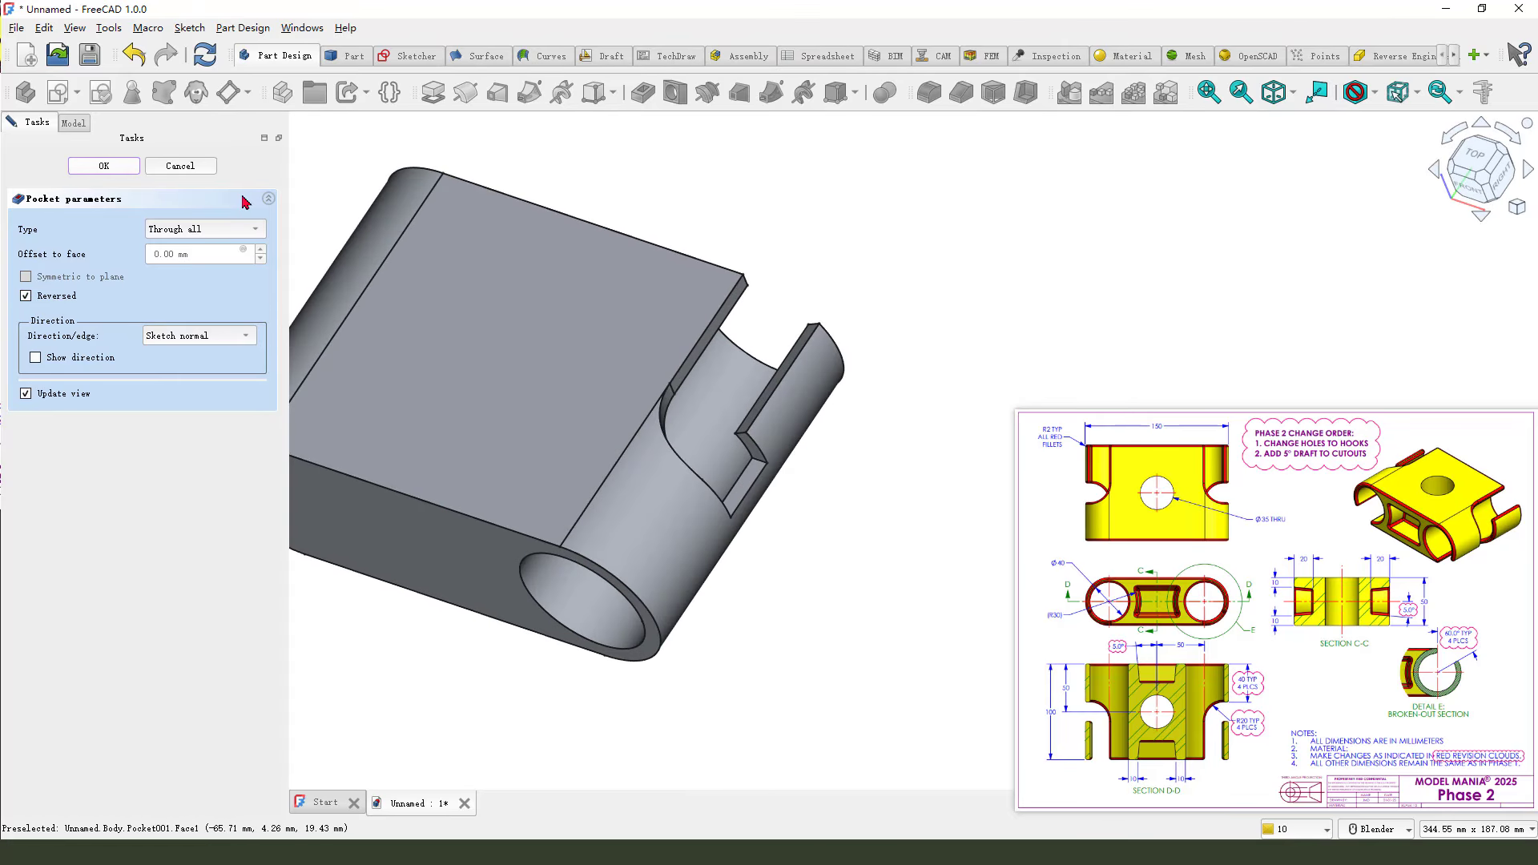
pyautogui.click(104, 166)
pyautogui.scroll(-3, 832, 325)
pyautogui.scroll(2, 833, 377)
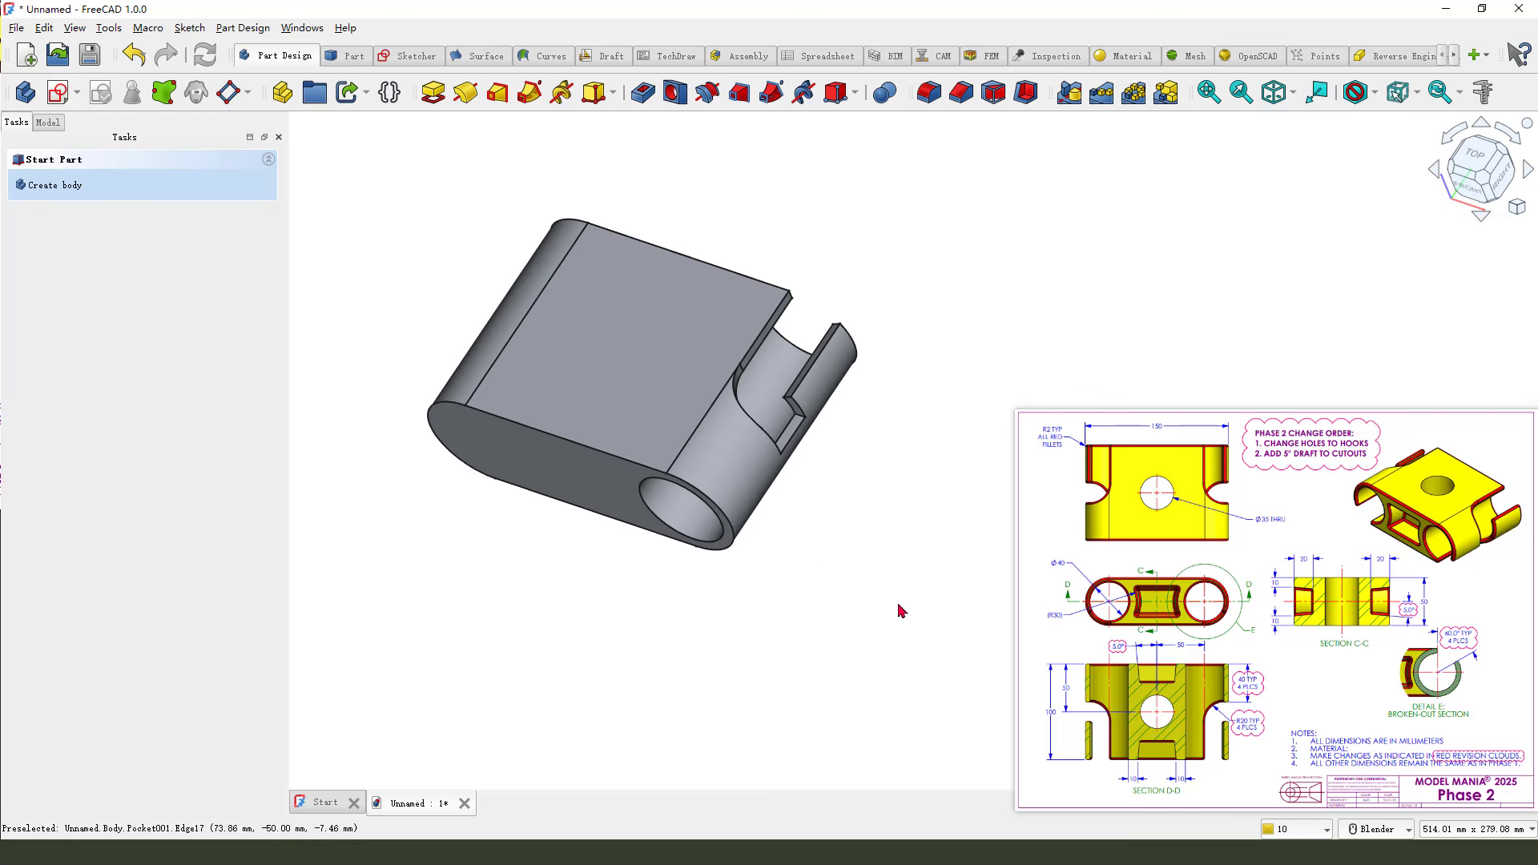
# Create a polar pattern of Pocket and Pocket001 about the base X axis, keeping 2 occurrences over 360°
pyautogui.click(46, 121)
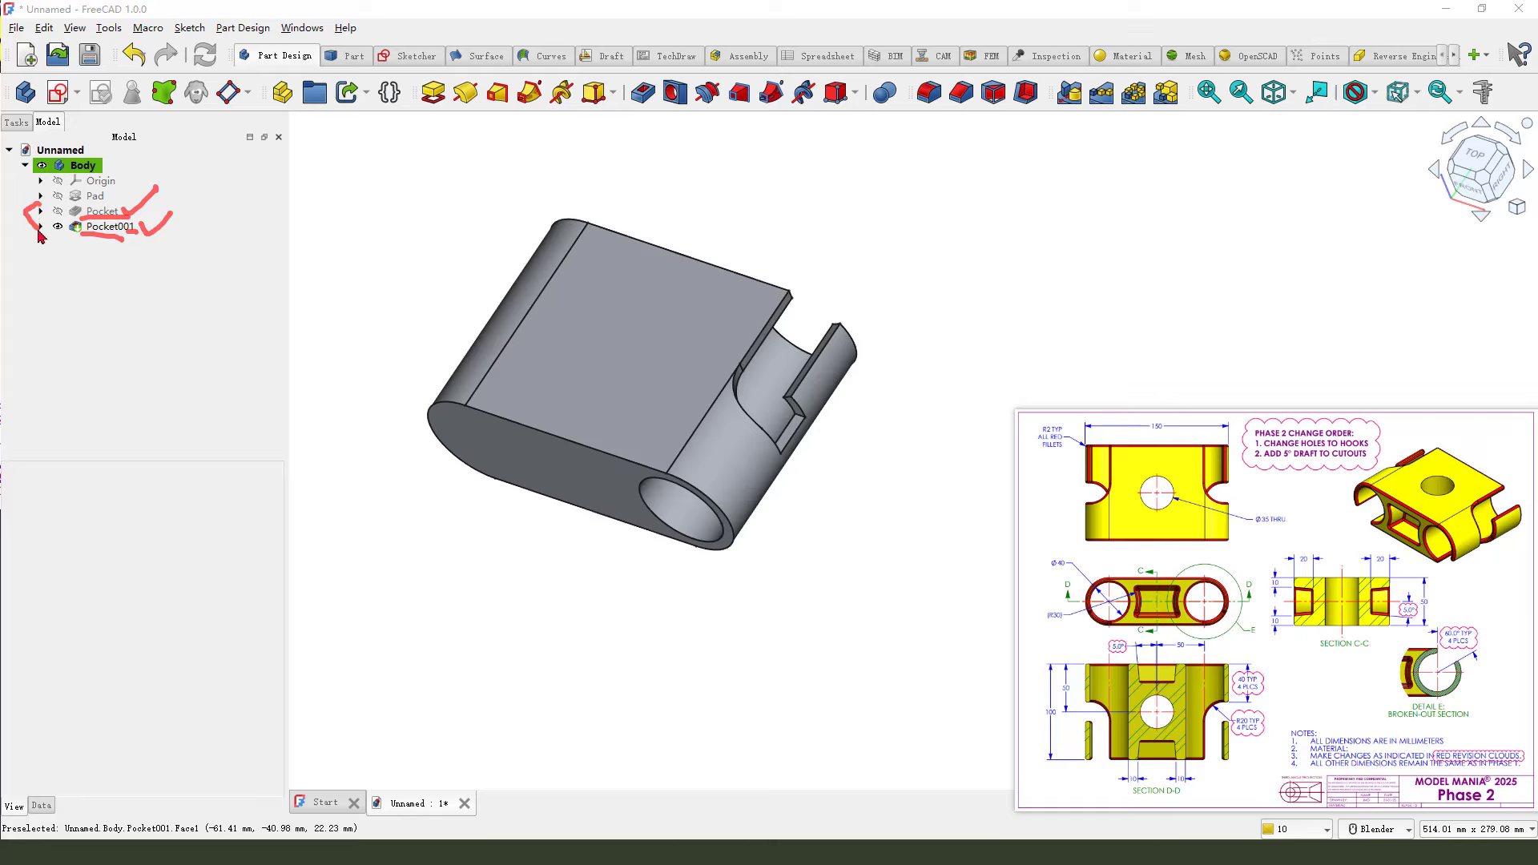
pyautogui.press('Escape')
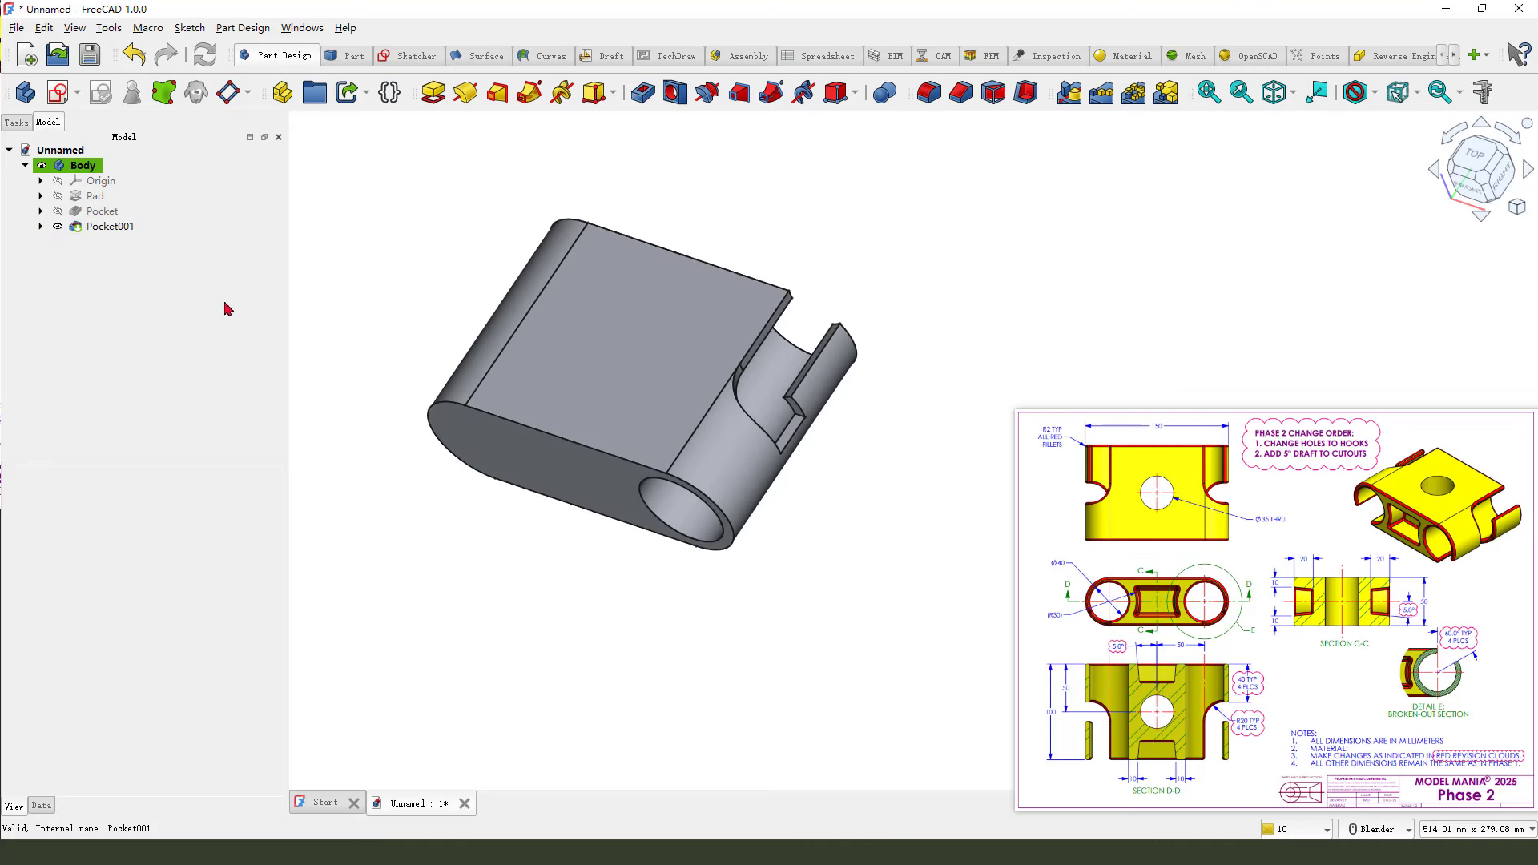
pyautogui.click(104, 212)
pyautogui.keyDown('ctrl'); pyautogui.click(107, 228); pyautogui.keyUp('ctrl')
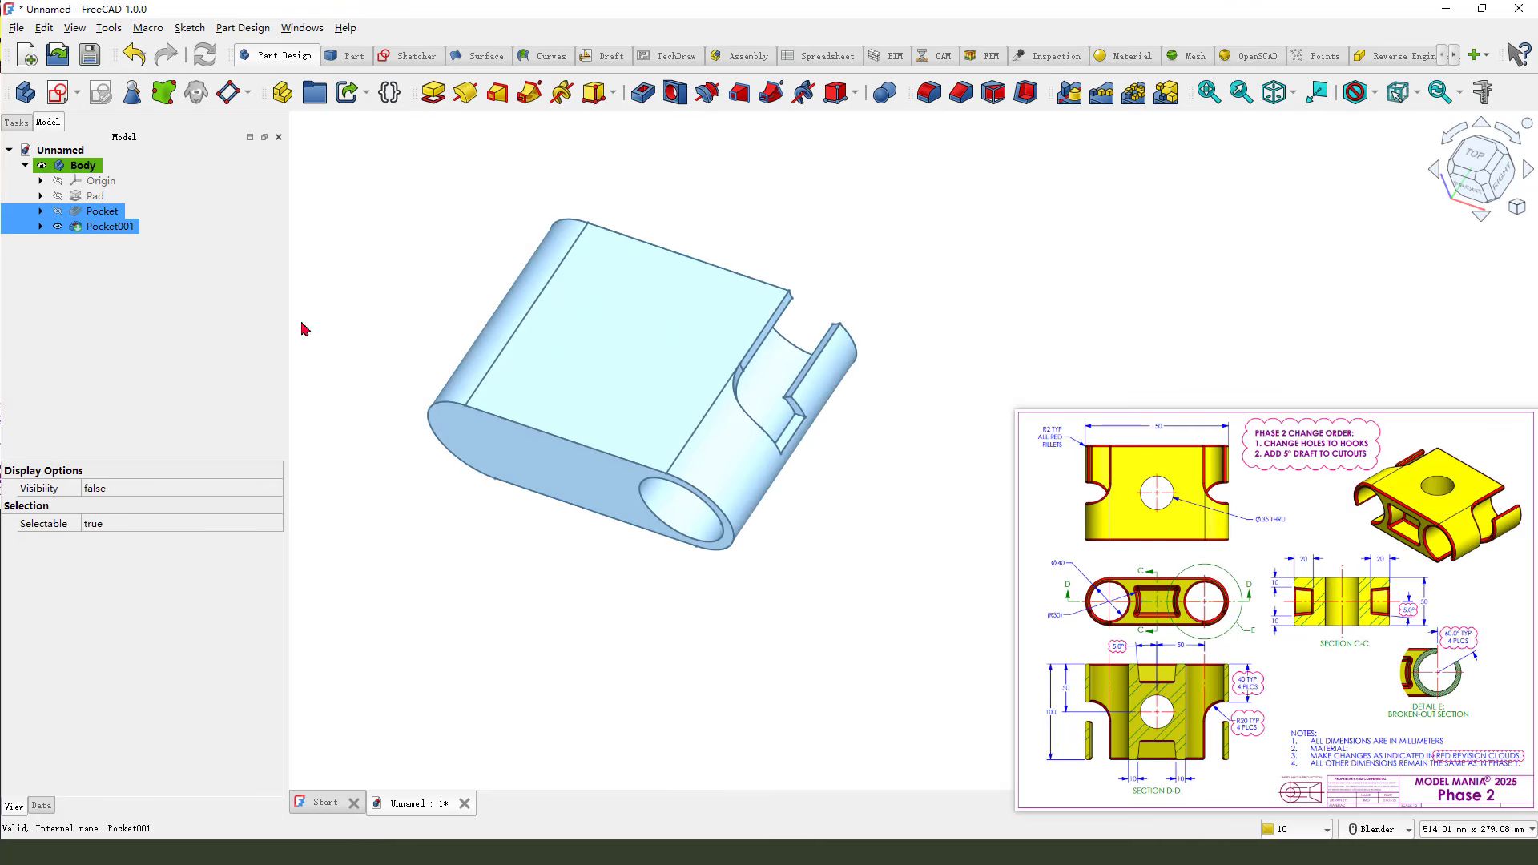
pyautogui.click(1132, 99)
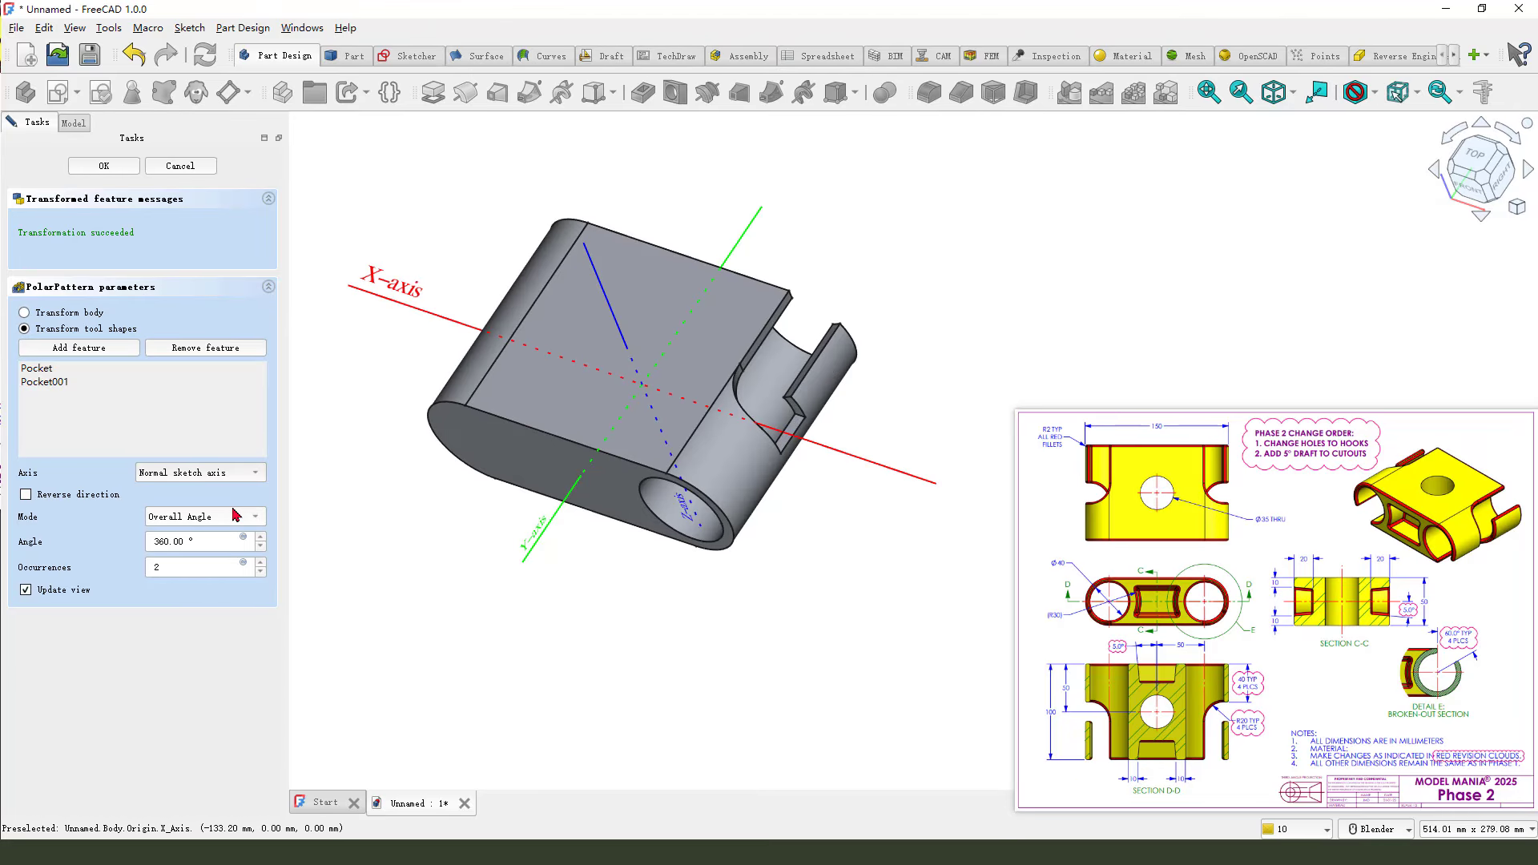
pyautogui.click(225, 473)
pyautogui.click(226, 519)
pyautogui.moveTo(795, 614)
pyautogui.mouseDown(button='middle')
pyautogui.moveTo(798, 571)
pyautogui.moveTo(804, 604)
pyautogui.mouseUp(button='middle')
pyautogui.scroll(1, 804, 604)
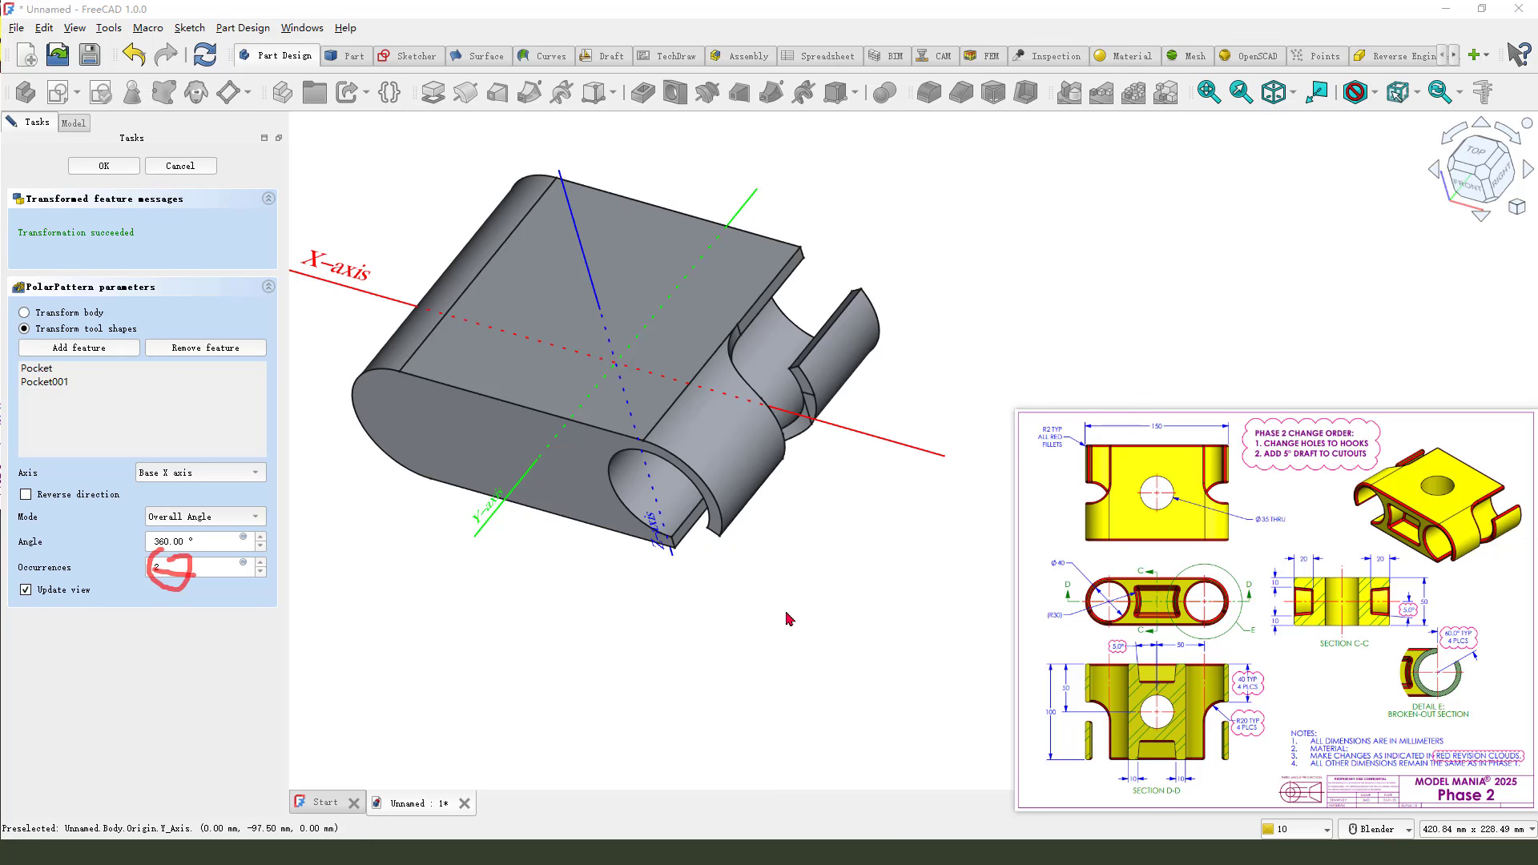
pyautogui.moveTo(786, 618); pyautogui.dragTo(705, 594, button='middle')
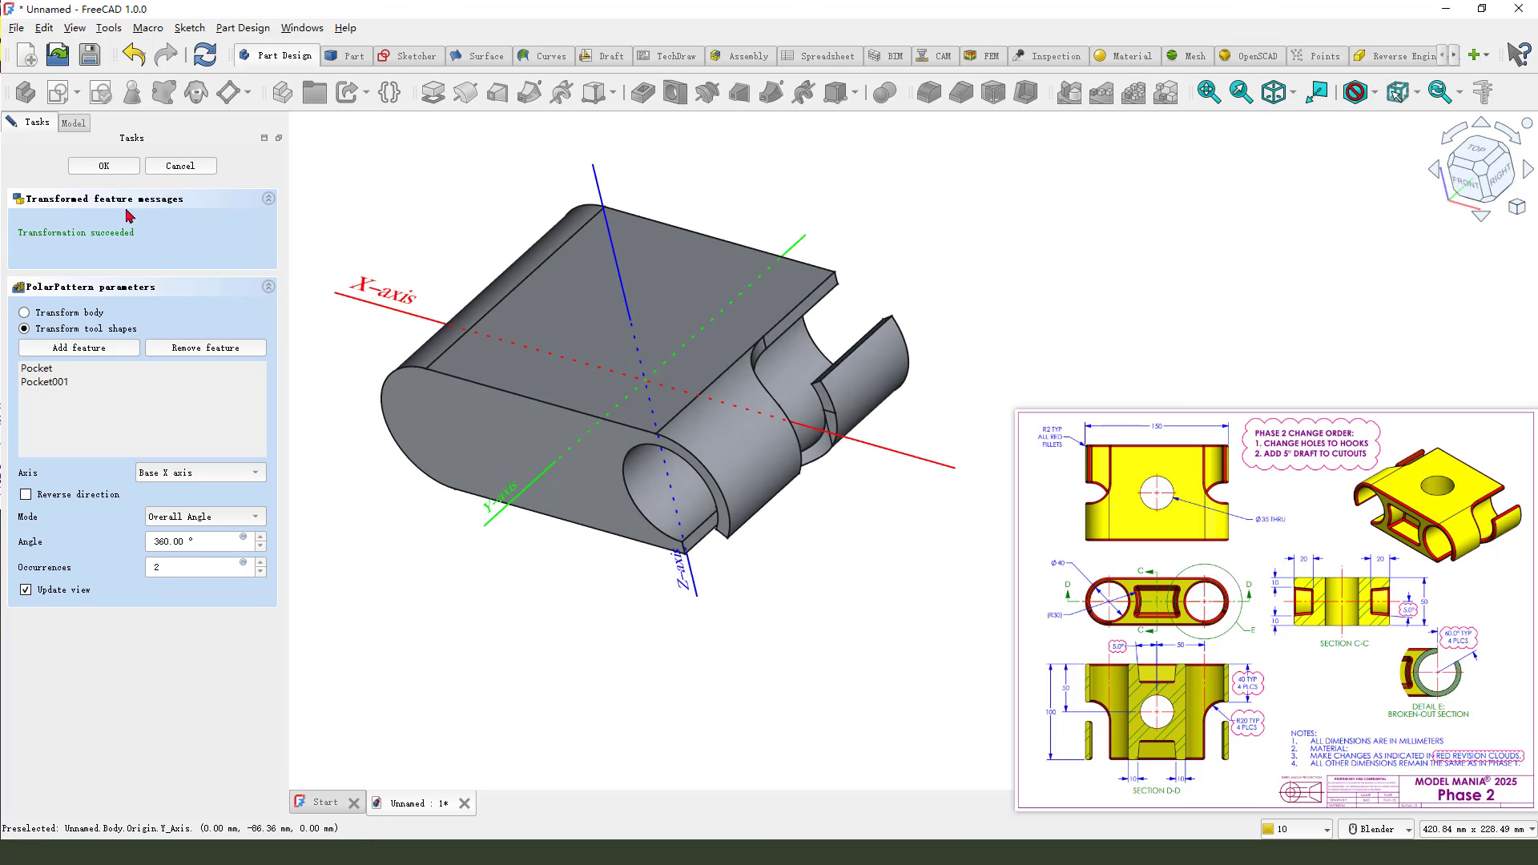
pyautogui.click(104, 166)
pyautogui.moveTo(805, 570); pyautogui.dragTo(841, 470, button='middle')
pyautogui.scroll(-2, 794, 567)
pyautogui.scroll(2, 837, 472)
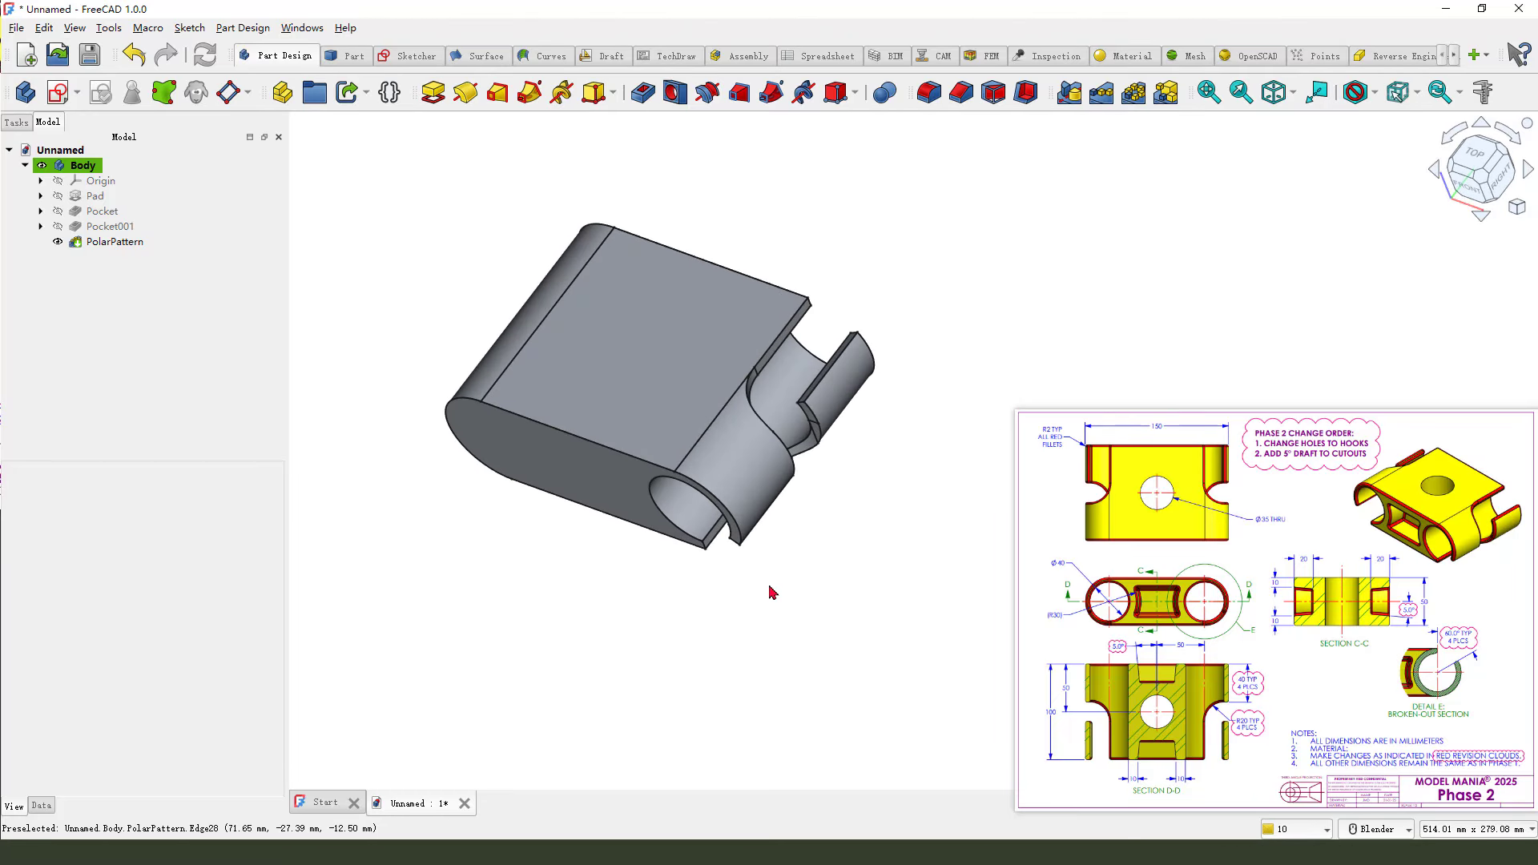
# Fillet the six short corner edges at the ends of the hook tips and the facing body lip with a 2 mm radius
pyautogui.moveTo(771, 592); pyautogui.dragTo(790, 560, button='middle')
pyautogui.scroll(1, 847, 545)
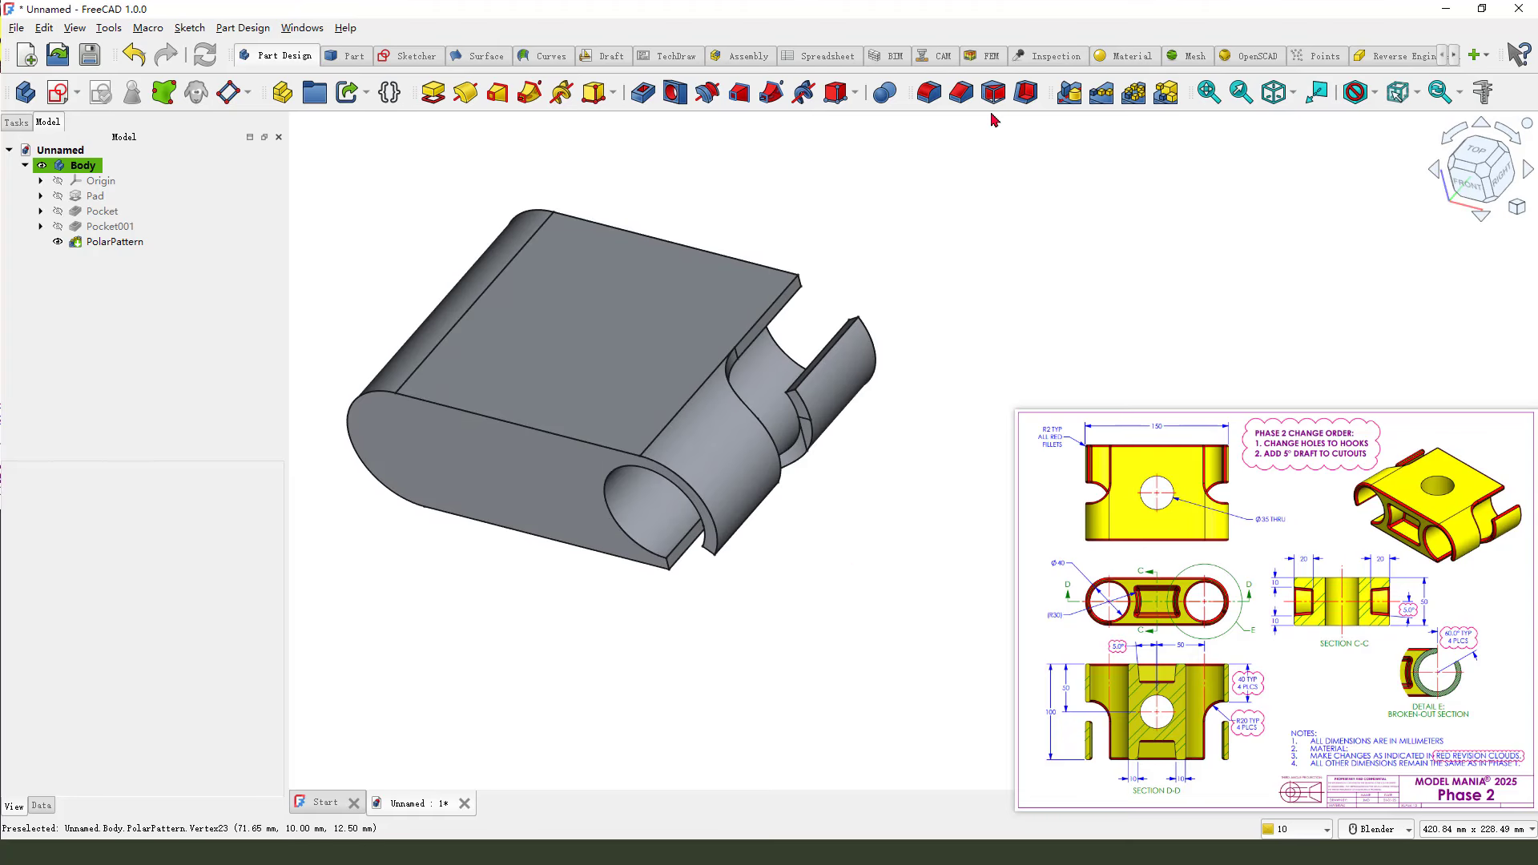
pyautogui.click(929, 92)
pyautogui.scroll(4, 625, 486)
pyautogui.click(872, 356)
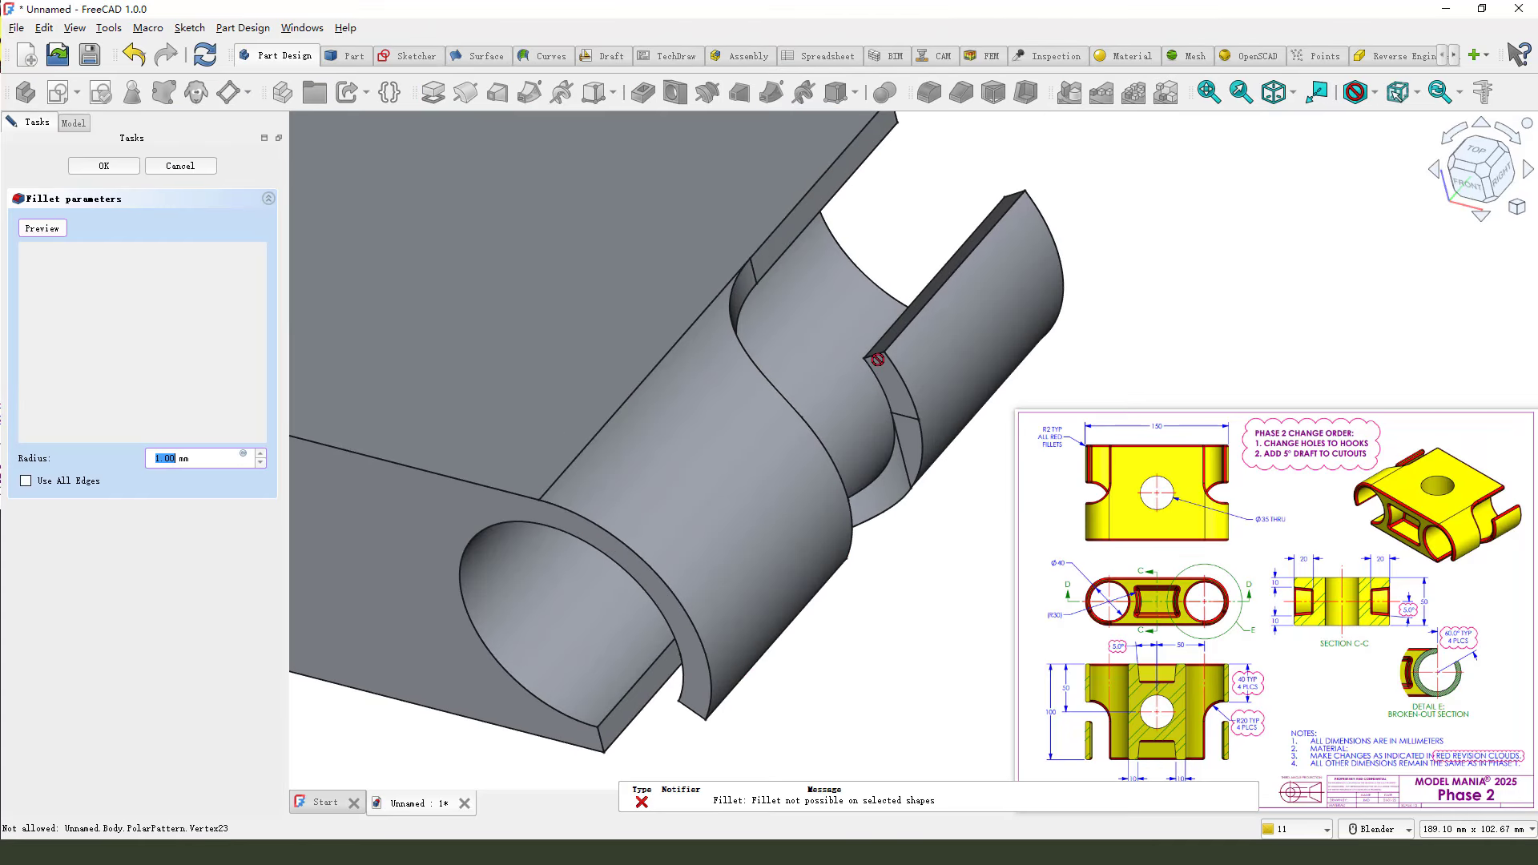
pyautogui.scroll(1, 702, 756)
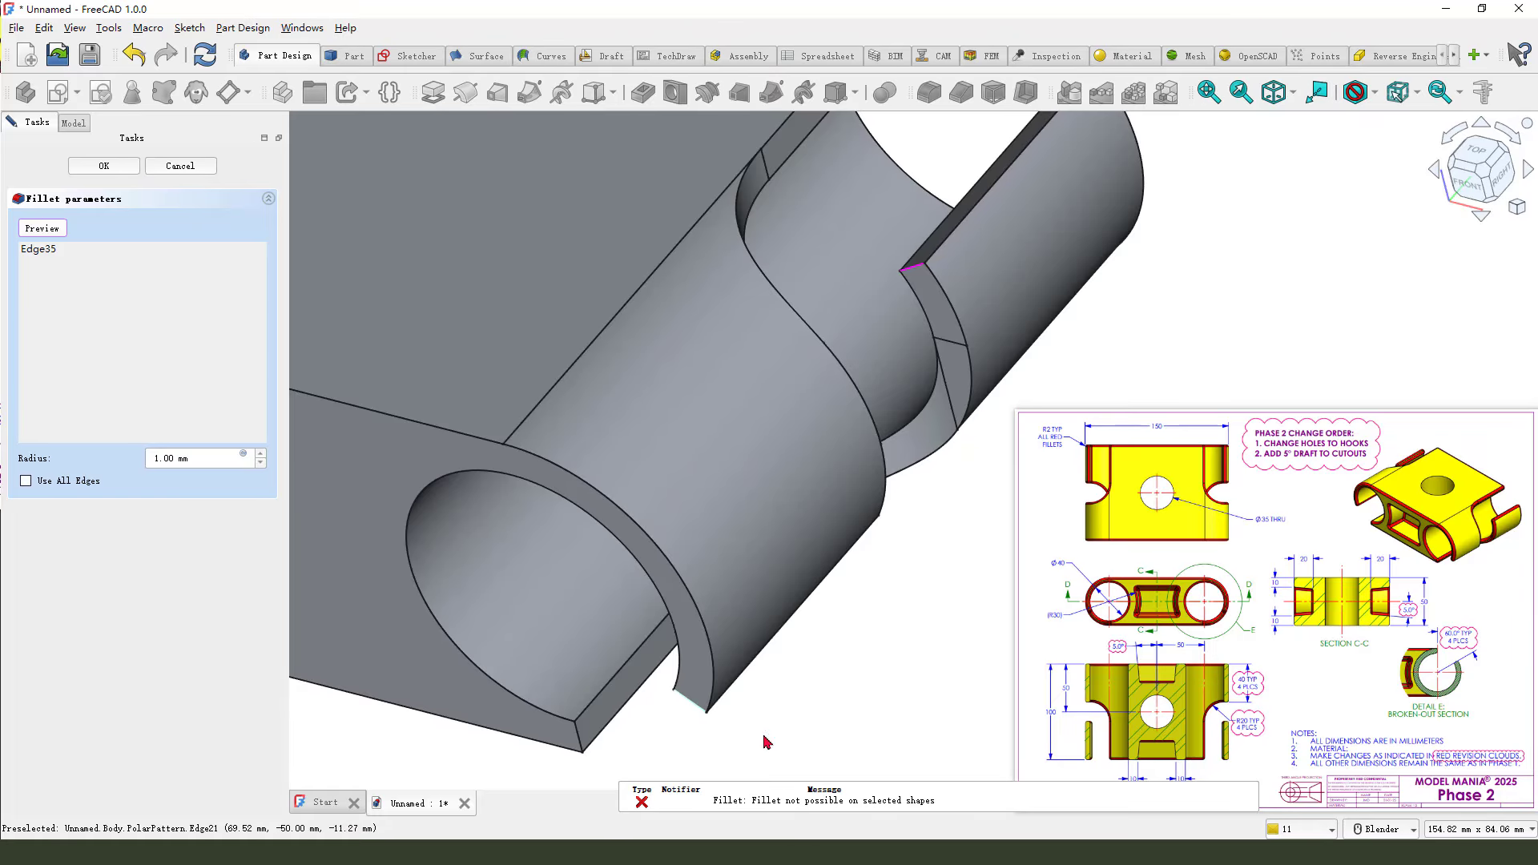
pyautogui.click(691, 700)
pyautogui.click(580, 740)
pyautogui.scroll(-4, 640, 410)
pyautogui.moveTo(803, 358); pyautogui.dragTo(782, 479, button='middle')
pyautogui.scroll(5, 727, 455)
pyautogui.click(699, 442)
pyautogui.scroll(-4, 799, 480)
pyautogui.scroll(4, 722, 247)
pyautogui.click(701, 281)
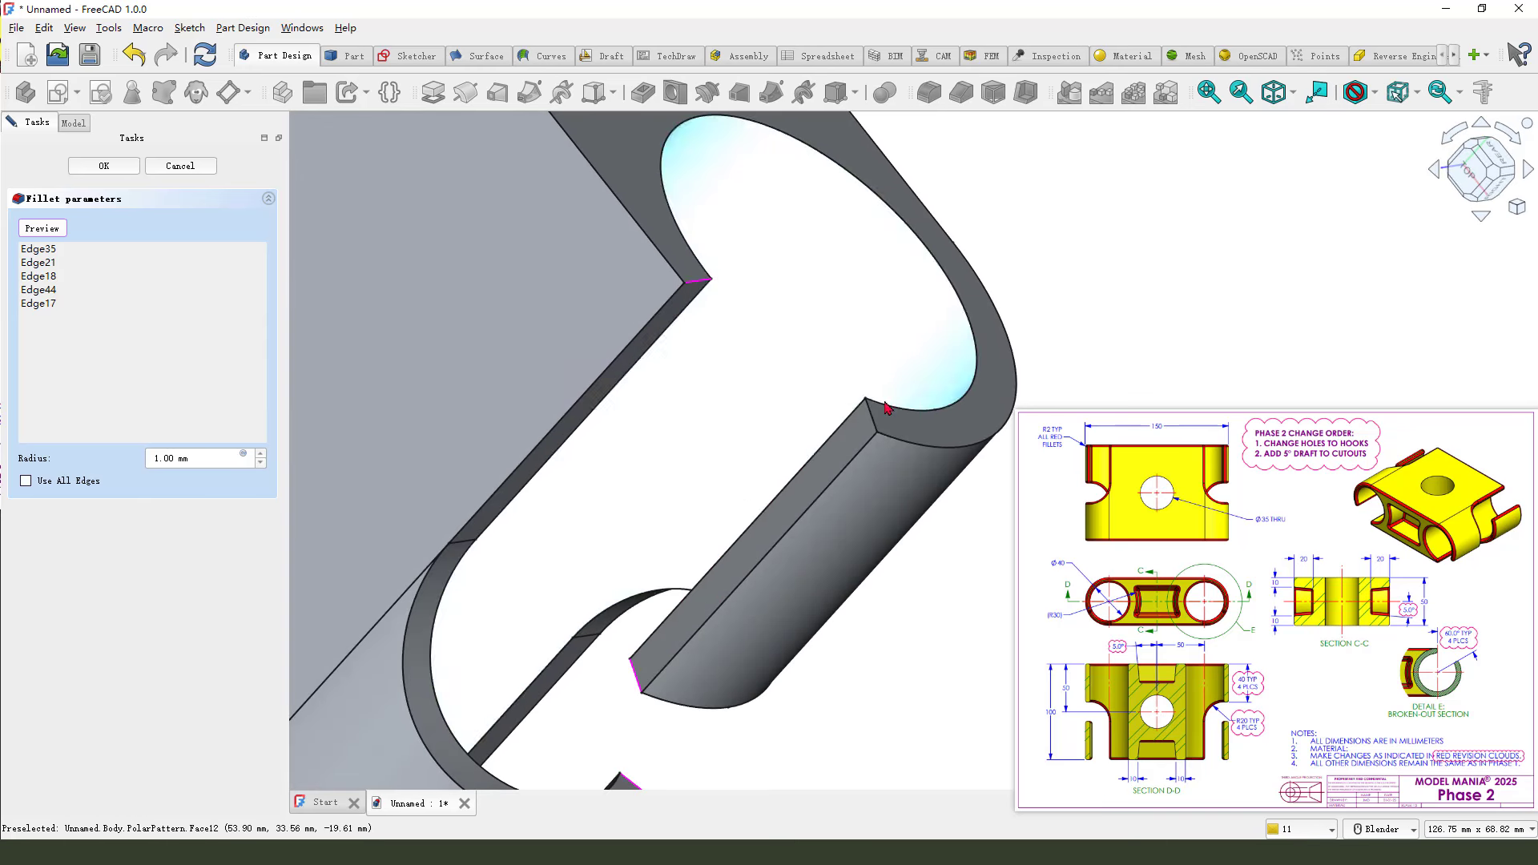
pyautogui.click(908, 392)
pyautogui.scroll(-5, 759, 432)
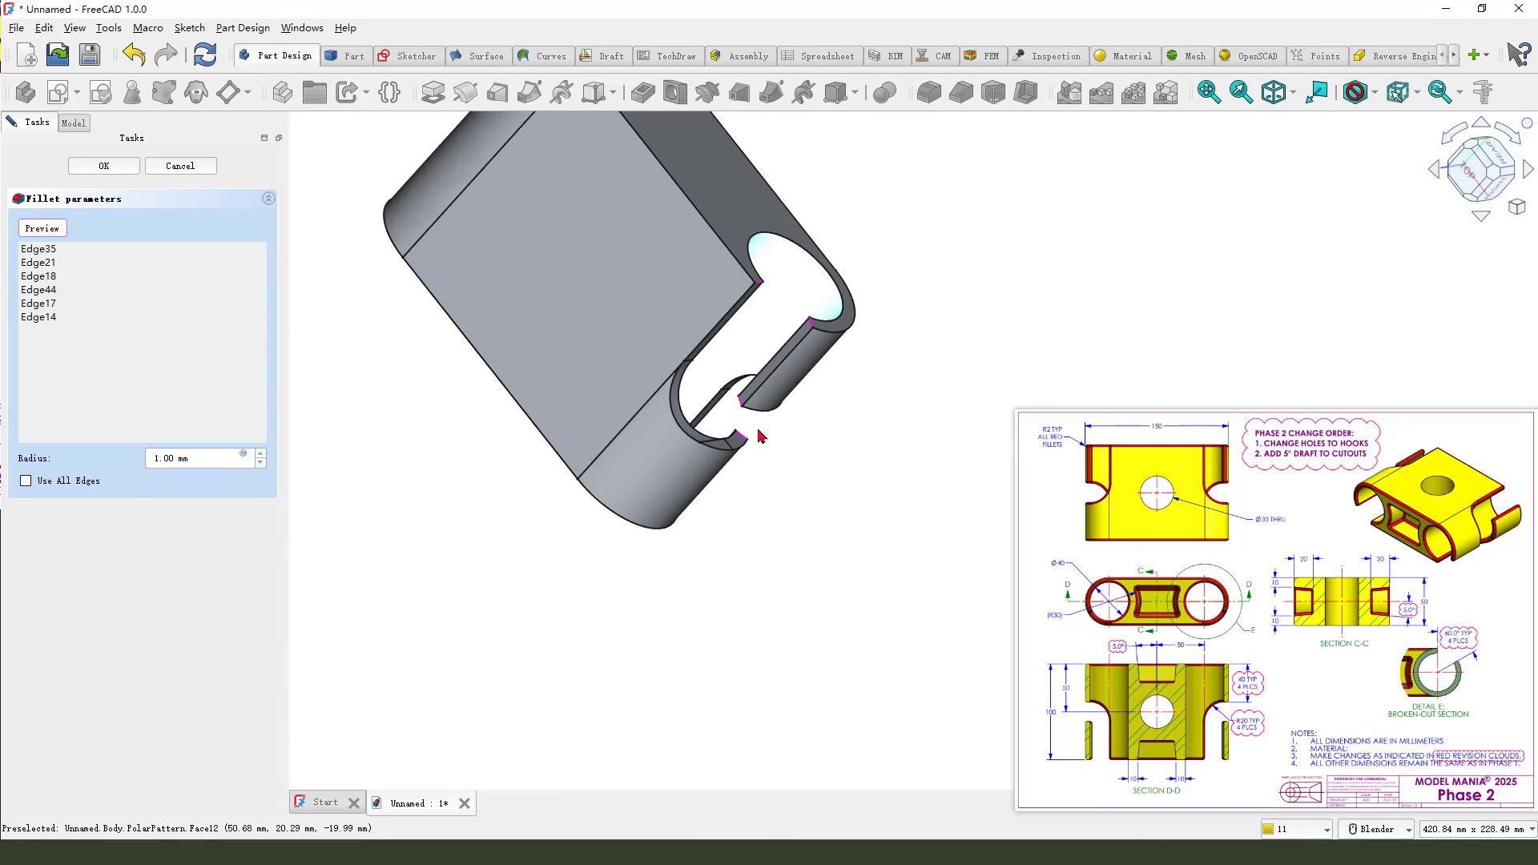
pyautogui.moveTo(758, 432); pyautogui.dragTo(704, 473, button='middle')
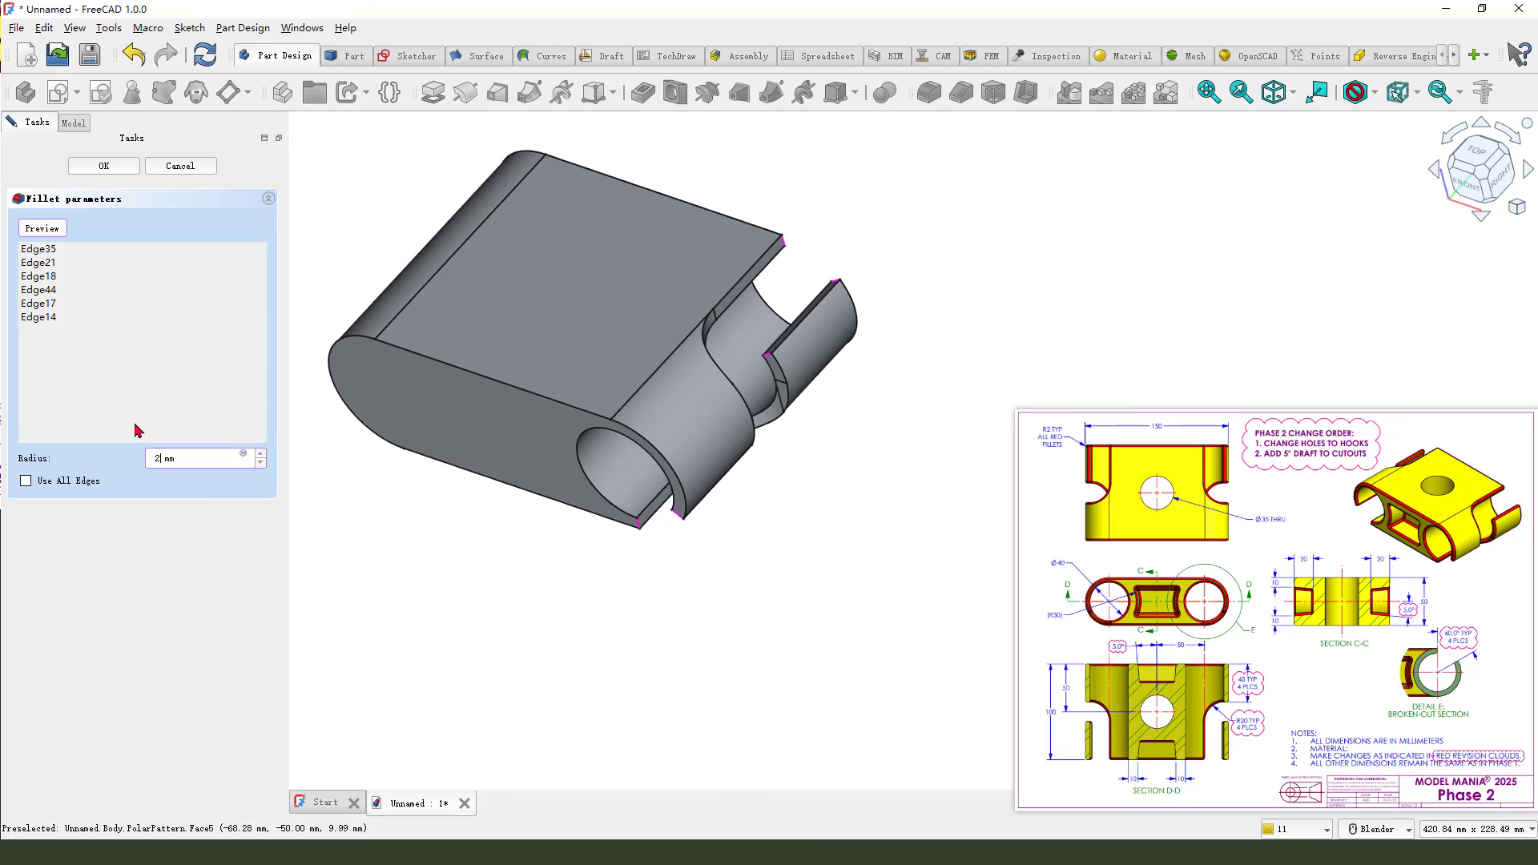
pyautogui.click(102, 166)
# Fillet the outer edge chain running along the slot cutout and around the hooked body with a 2 mm radius
pyautogui.moveTo(813, 480)
pyautogui.mouseDown(button='middle')
pyautogui.moveTo(836, 426)
pyautogui.moveTo(803, 473)
pyautogui.moveTo(731, 442)
pyautogui.moveTo(821, 469)
pyautogui.mouseUp(button='middle')
pyautogui.scroll(5, 731, 394)
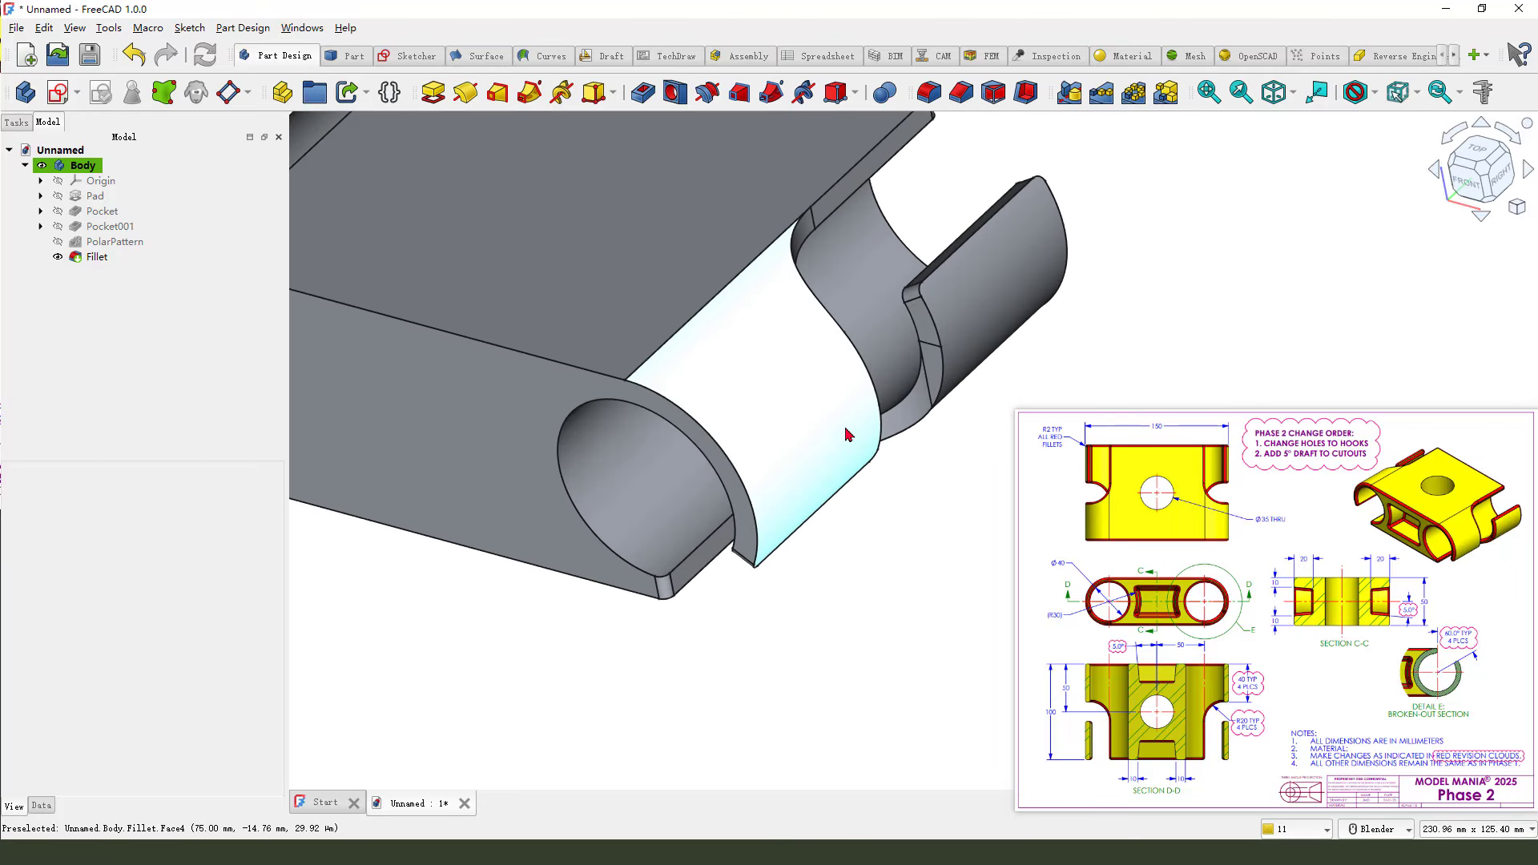
pyautogui.scroll(-4, 724, 467)
pyautogui.scroll(2, 695, 508)
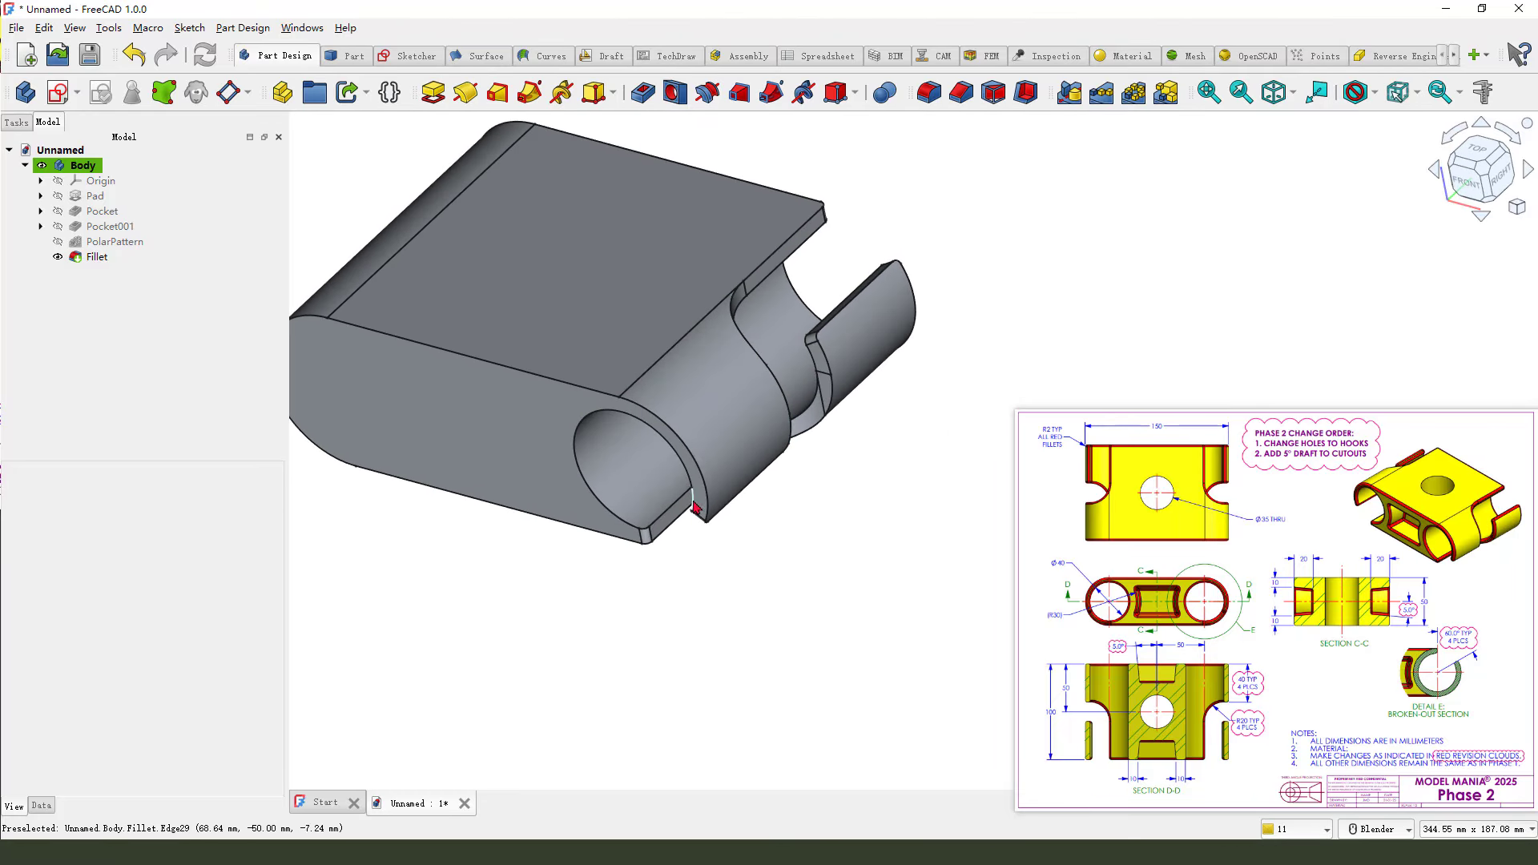
pyautogui.click(784, 418)
pyautogui.click(929, 94)
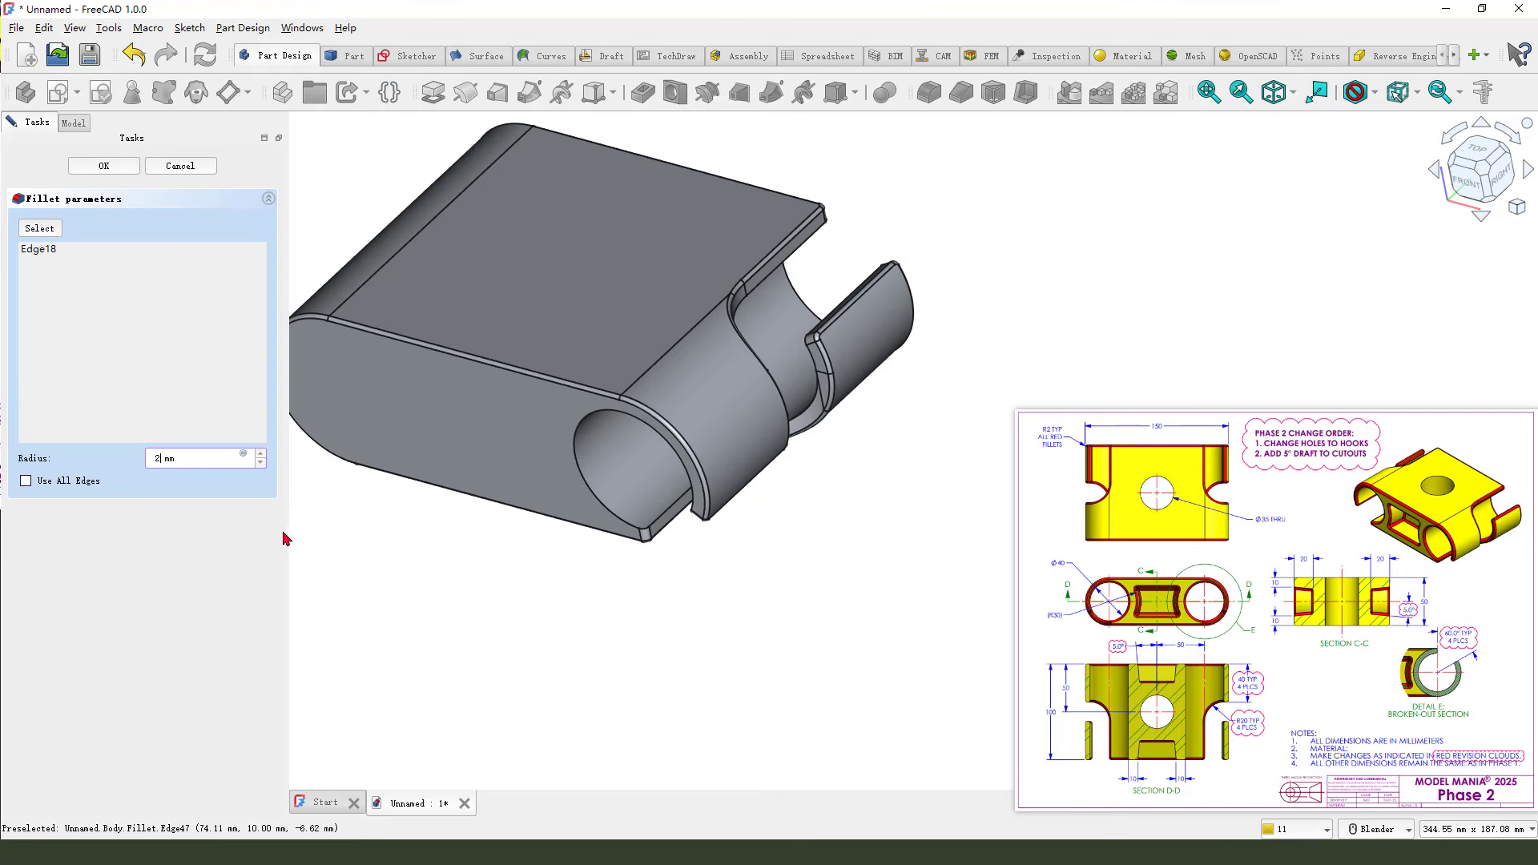
pyautogui.moveTo(753, 513)
pyautogui.mouseDown(button='middle')
pyautogui.moveTo(804, 415)
pyautogui.moveTo(758, 521)
pyautogui.mouseUp(button='middle')
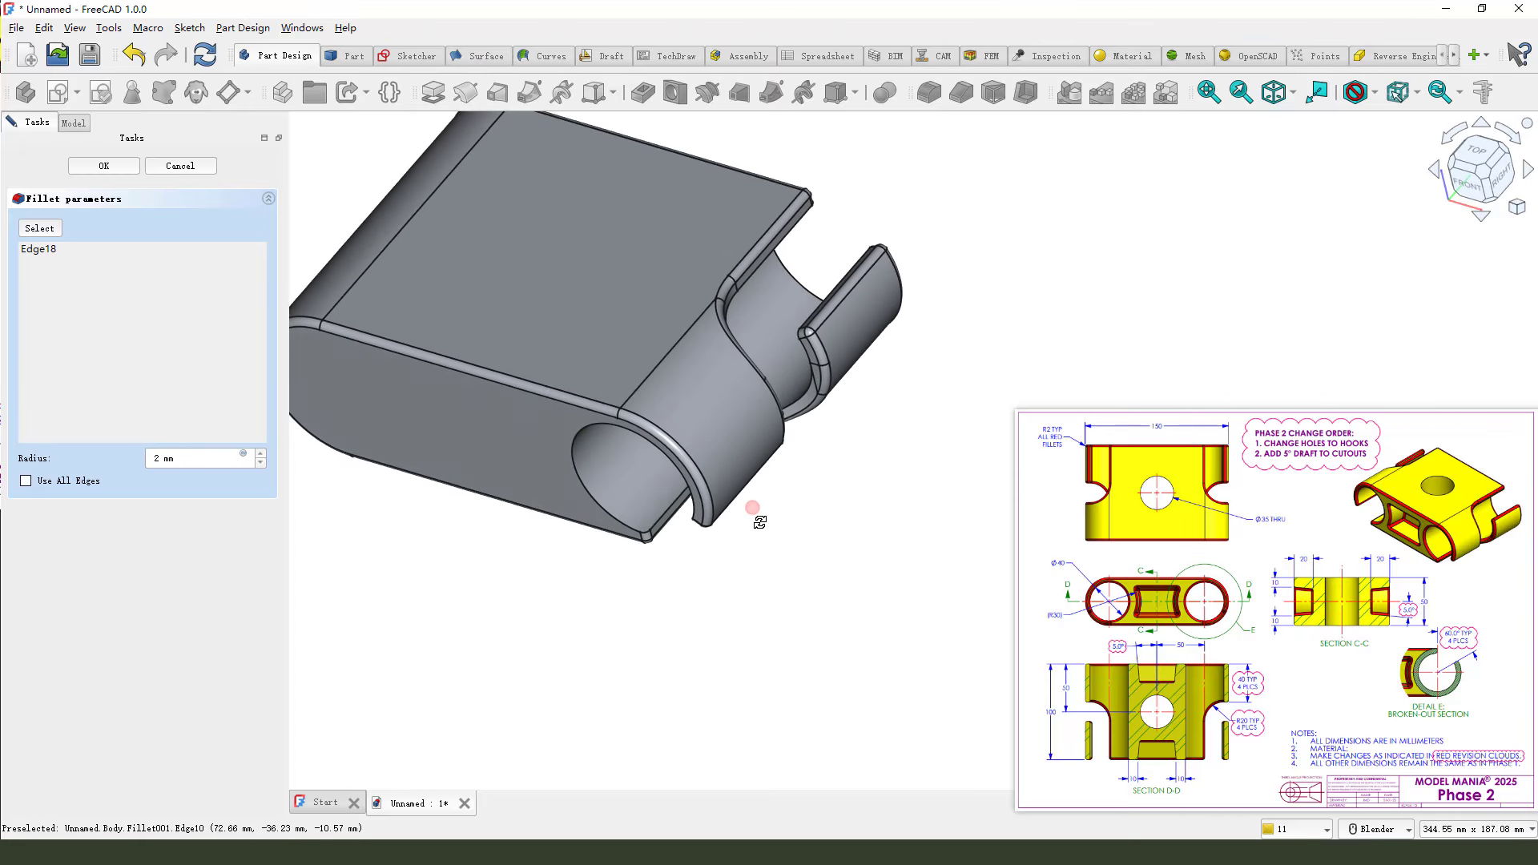
pyautogui.scroll(-1, 757, 517)
pyautogui.click(103, 166)
pyautogui.scroll(-2, 700, 440)
pyautogui.moveTo(700, 440); pyautogui.dragTo(792, 504, button='middle')
pyautogui.scroll(1, 856, 553)
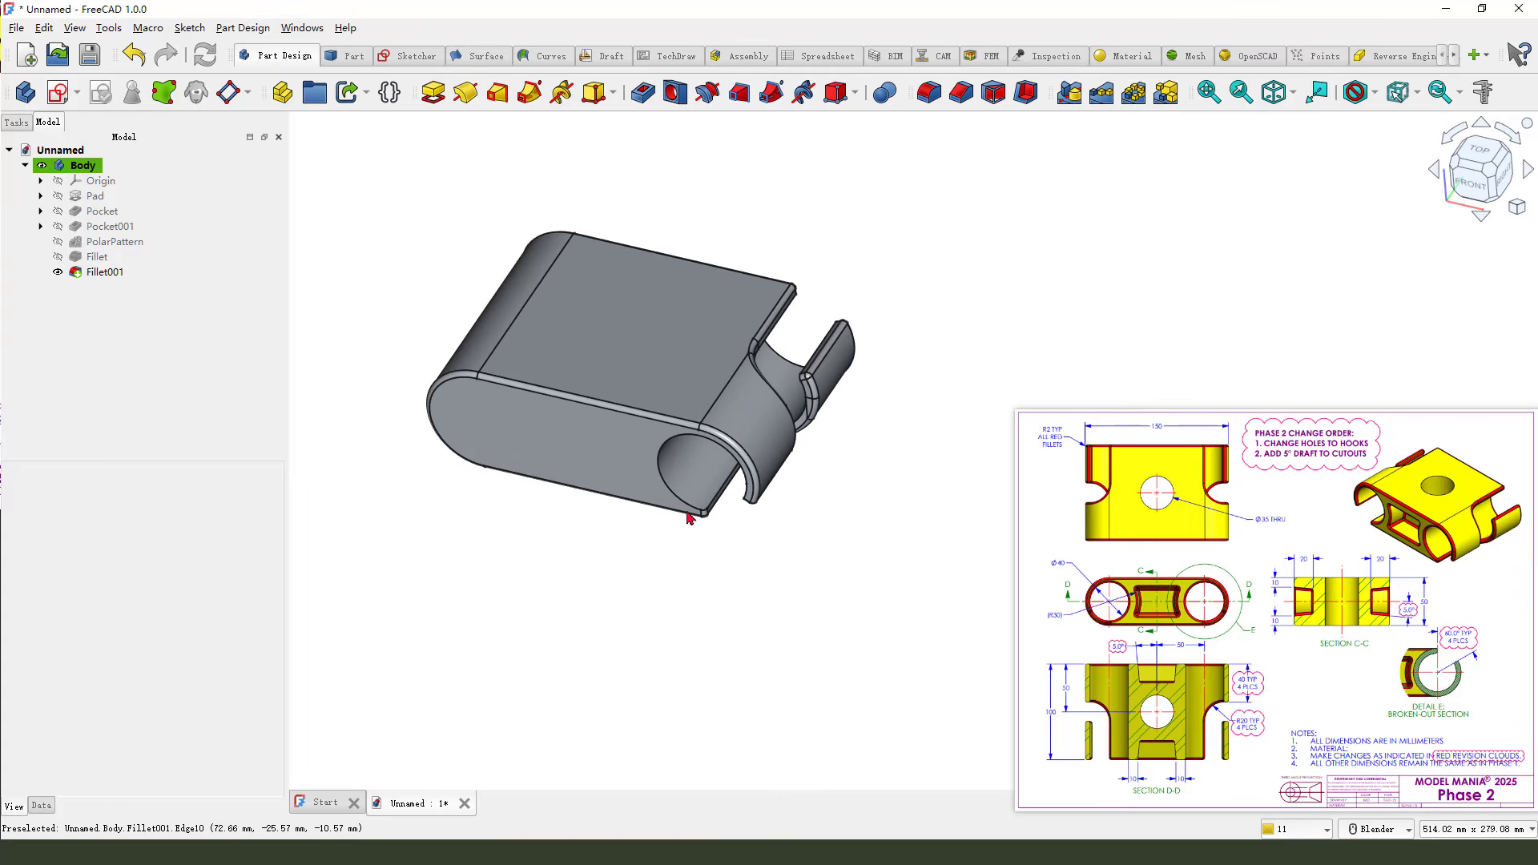
pyautogui.scroll(1, 572, 462)
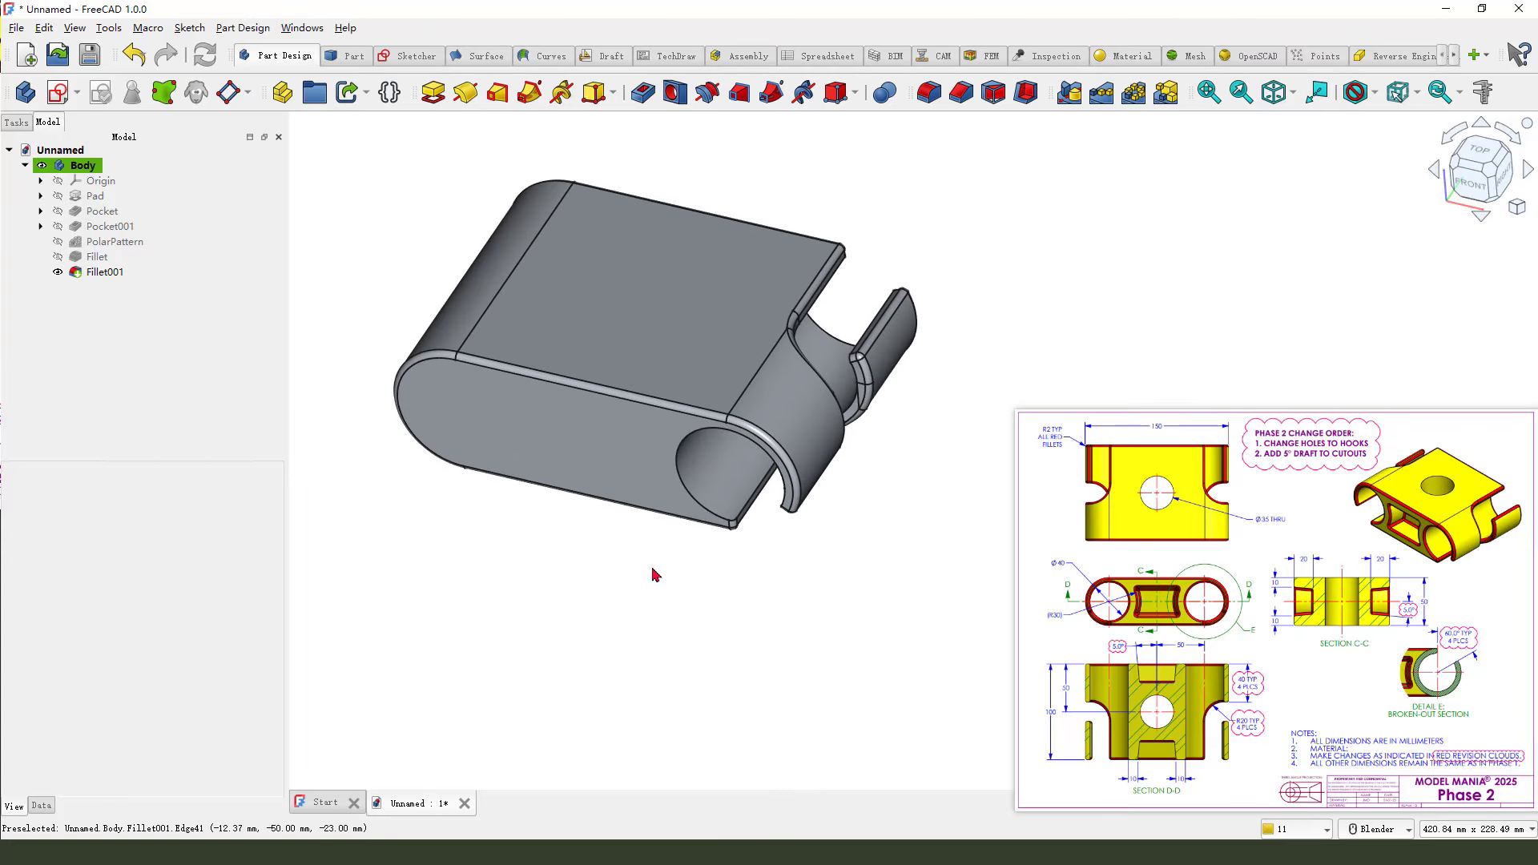
pyautogui.scroll(-1, 651, 568)
pyautogui.moveTo(518, 201)
pyautogui.mouseDown()
pyautogui.moveTo(714, 257)
pyautogui.moveTo(577, 495)
pyautogui.moveTo(416, 436)
pyautogui.moveTo(501, 192)
pyautogui.mouseUp()
pyautogui.moveTo(633, 278); pyautogui.dragTo(529, 358)
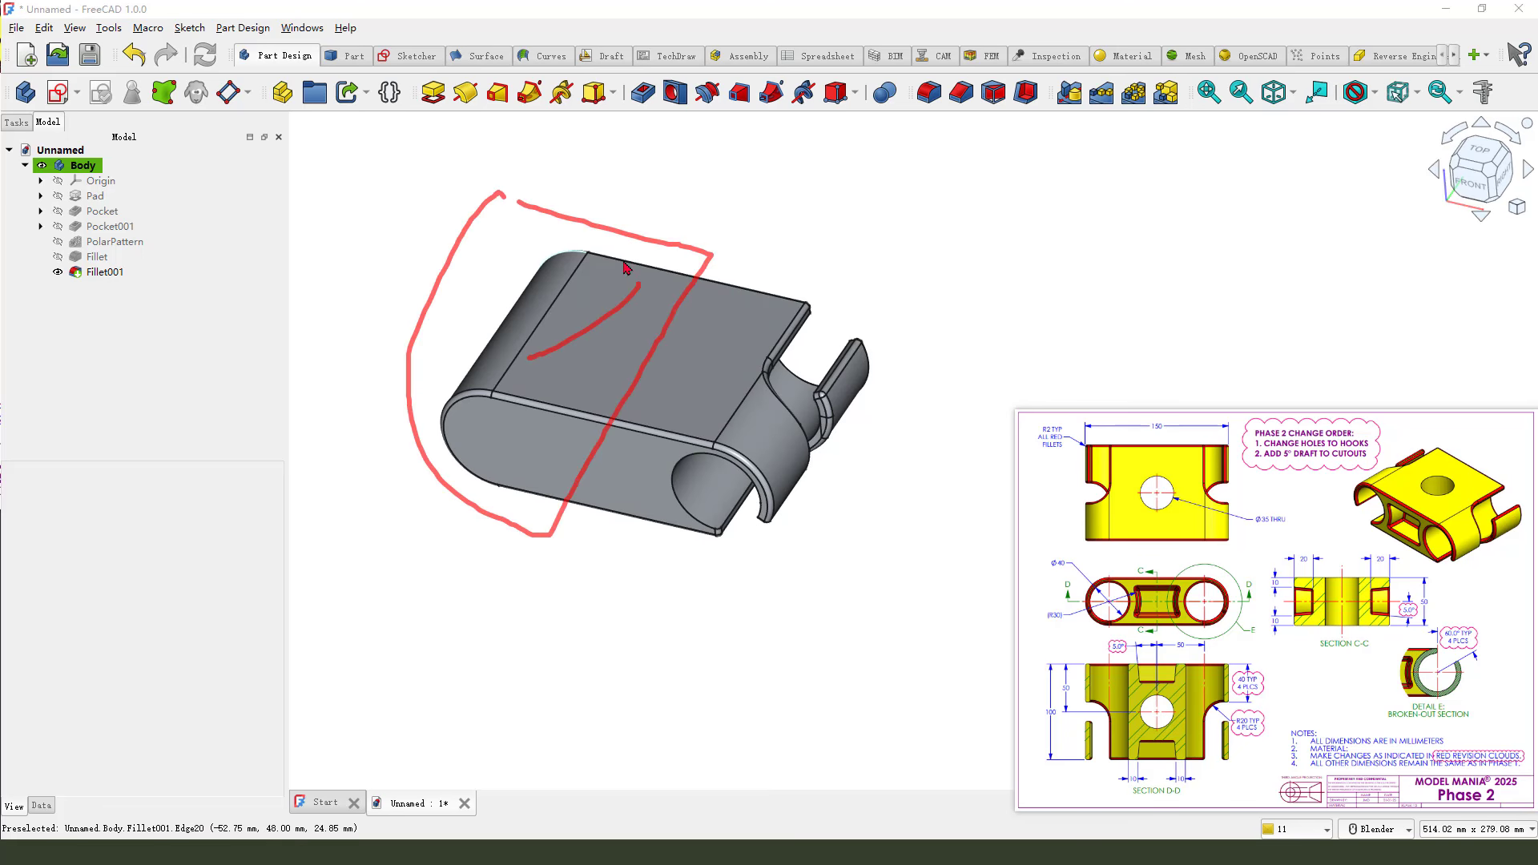
pyautogui.moveTo(473, 297); pyautogui.dragTo(588, 255)
pyautogui.moveTo(632, 277); pyautogui.dragTo(495, 344)
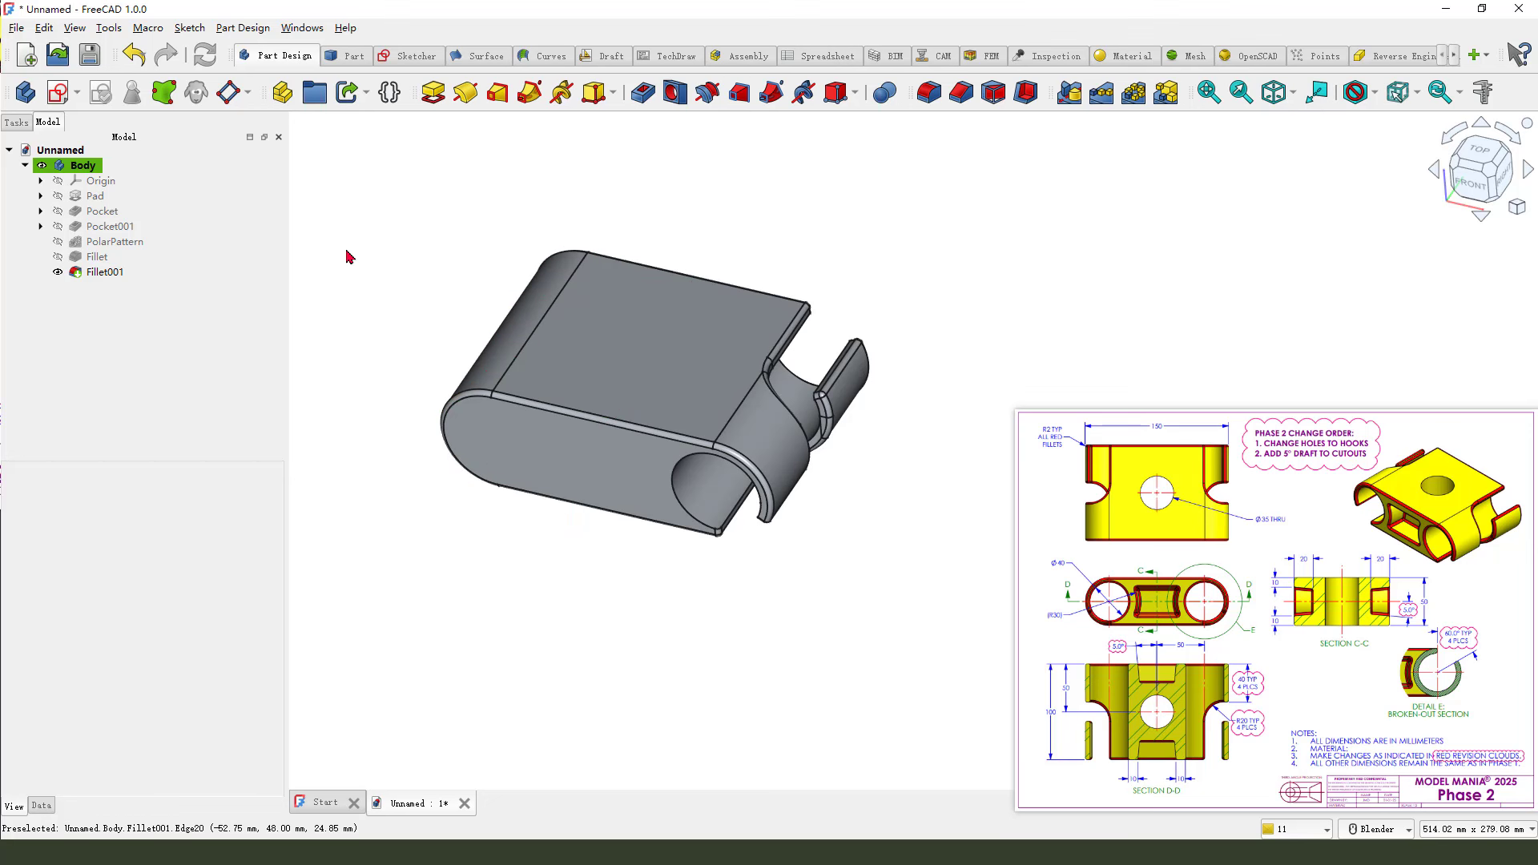
# Sketch a rectangle on the XZ plane with one side on the vertical axis, enclosing the body's unhooked half, and close the sketch
pyautogui.click(58, 92)
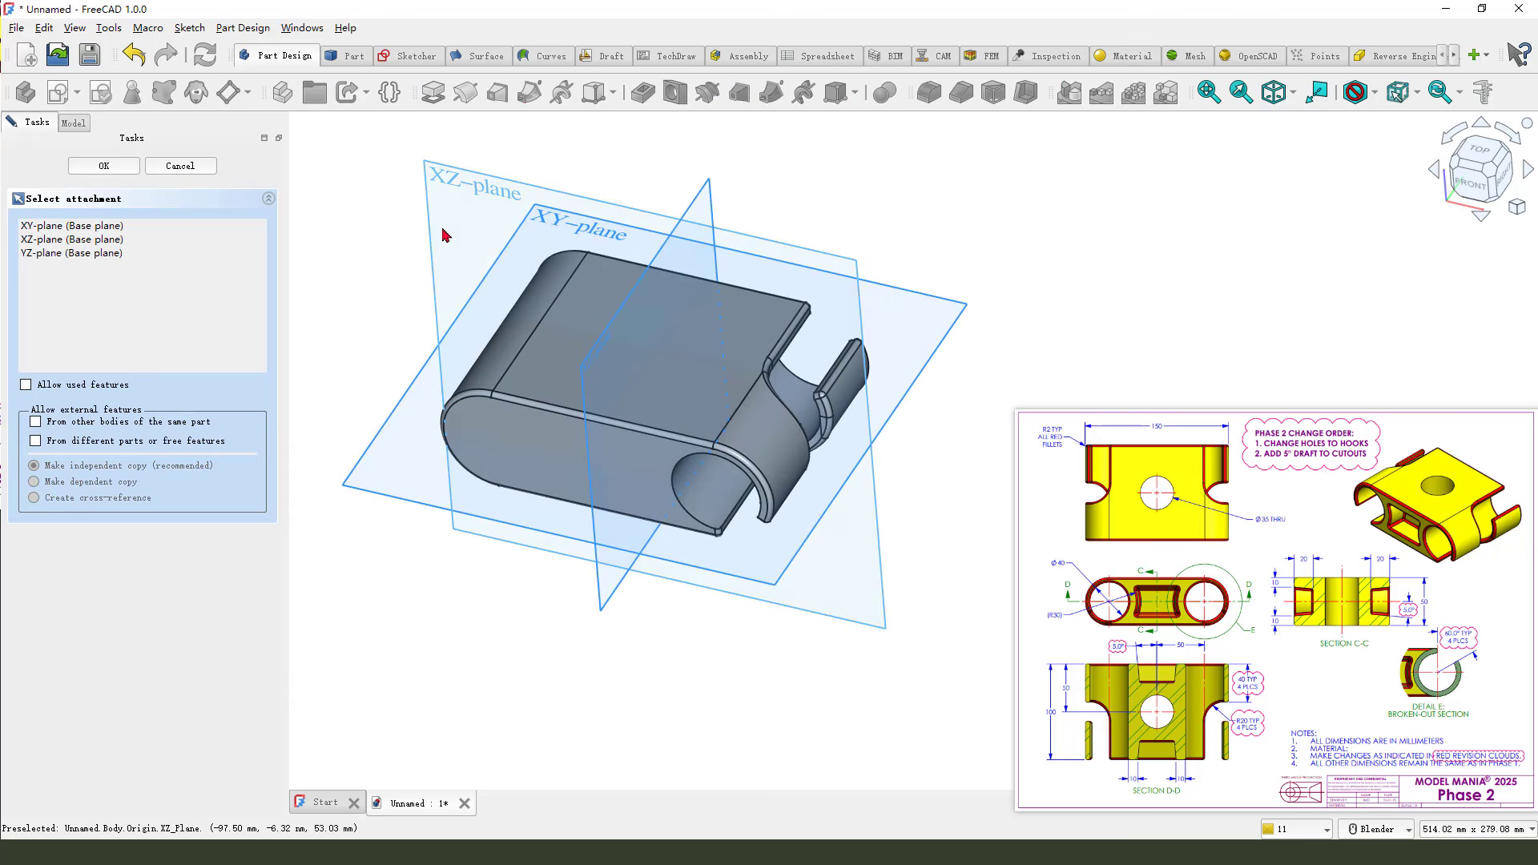
pyautogui.click(470, 250)
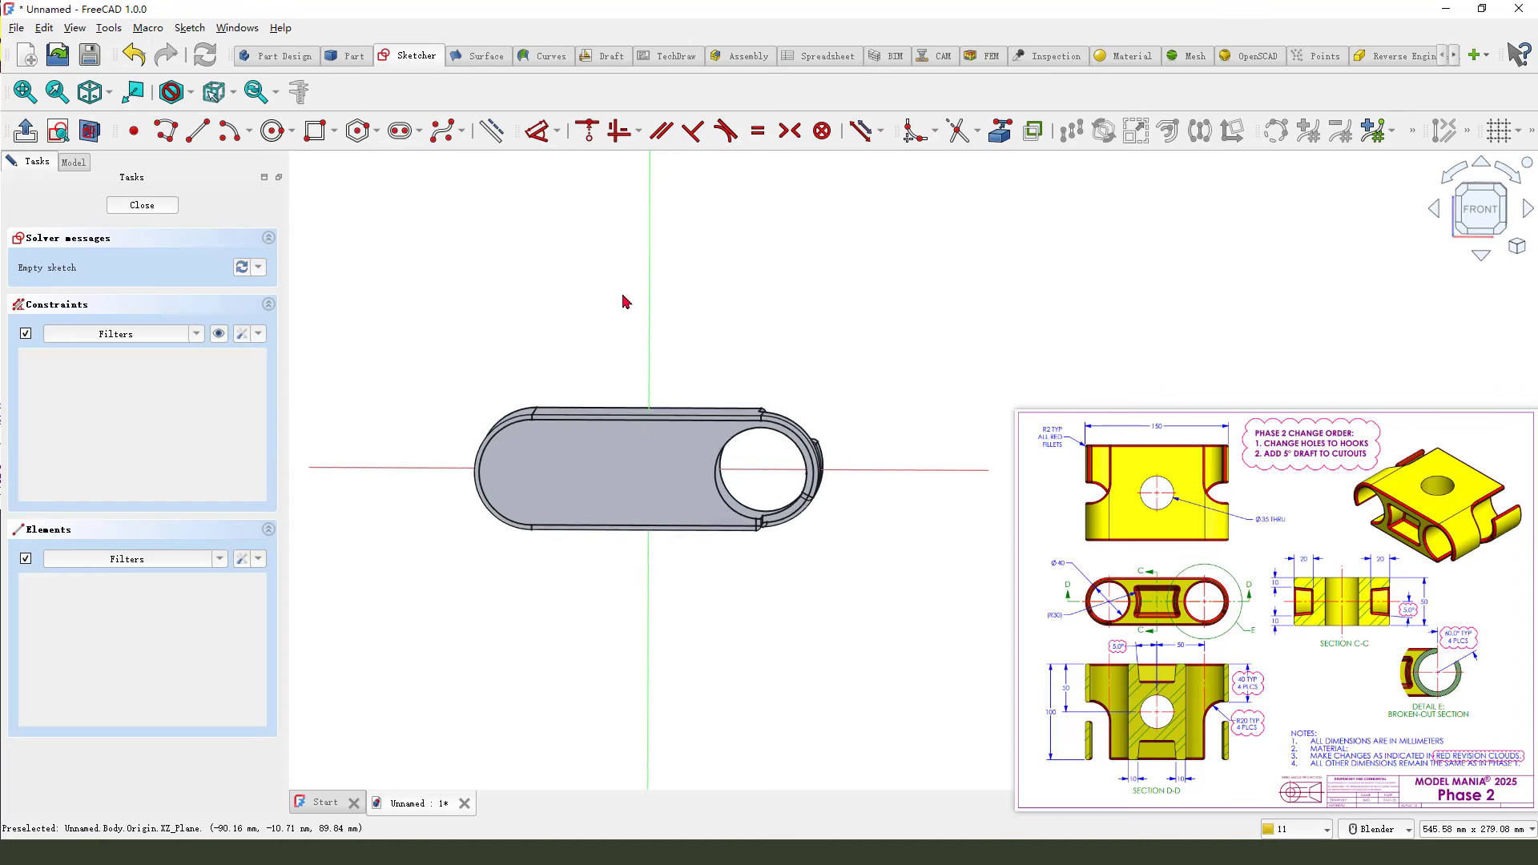
pyautogui.click(317, 130)
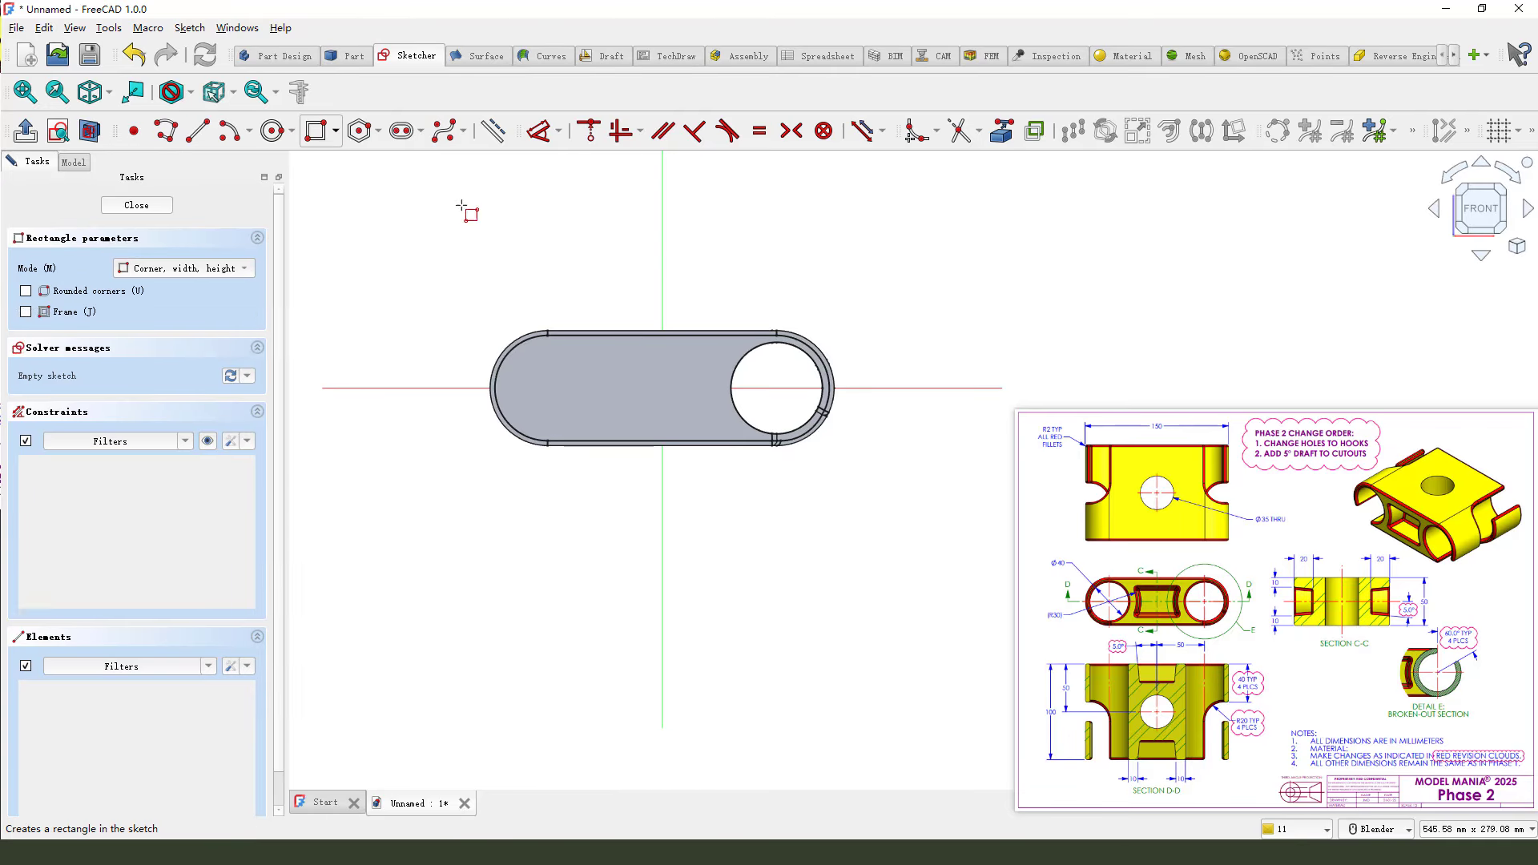
pyautogui.click(661, 230)
pyautogui.click(347, 607)
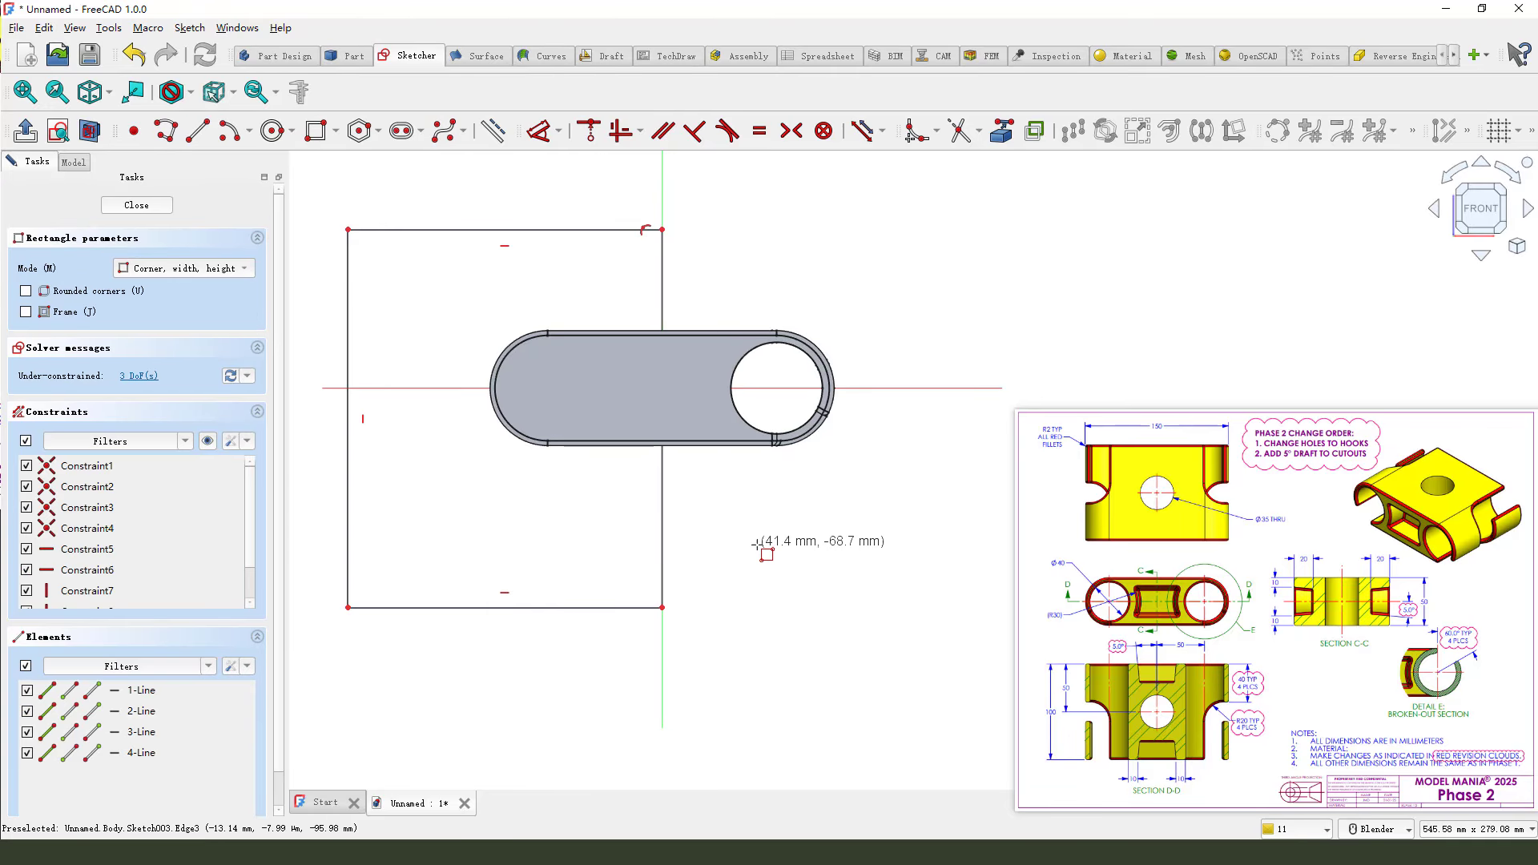
pyautogui.moveTo(550, 230); pyautogui.dragTo(550, 208)
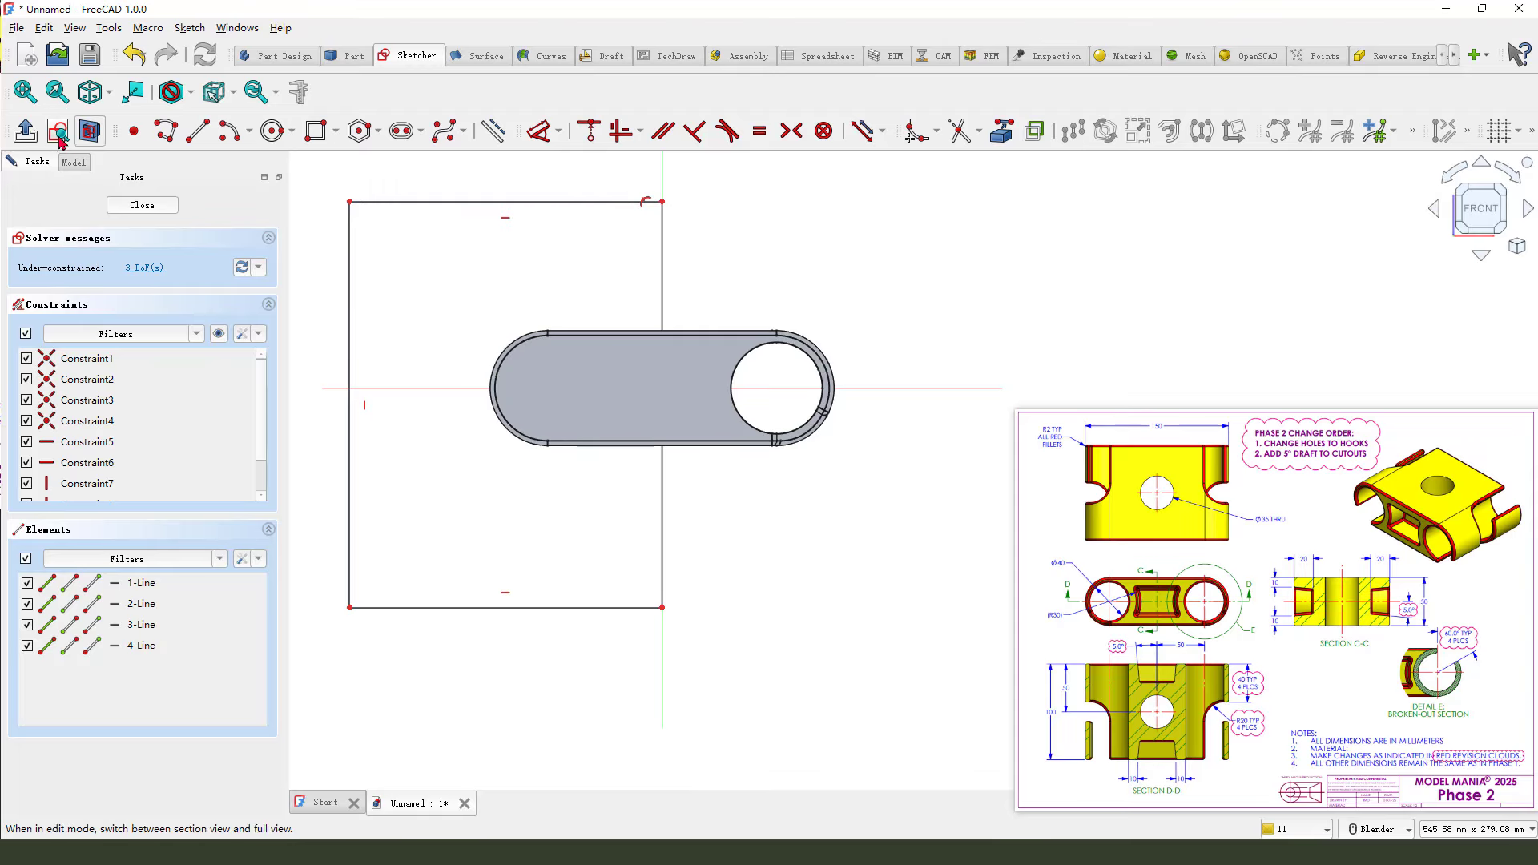
pyautogui.click(24, 130)
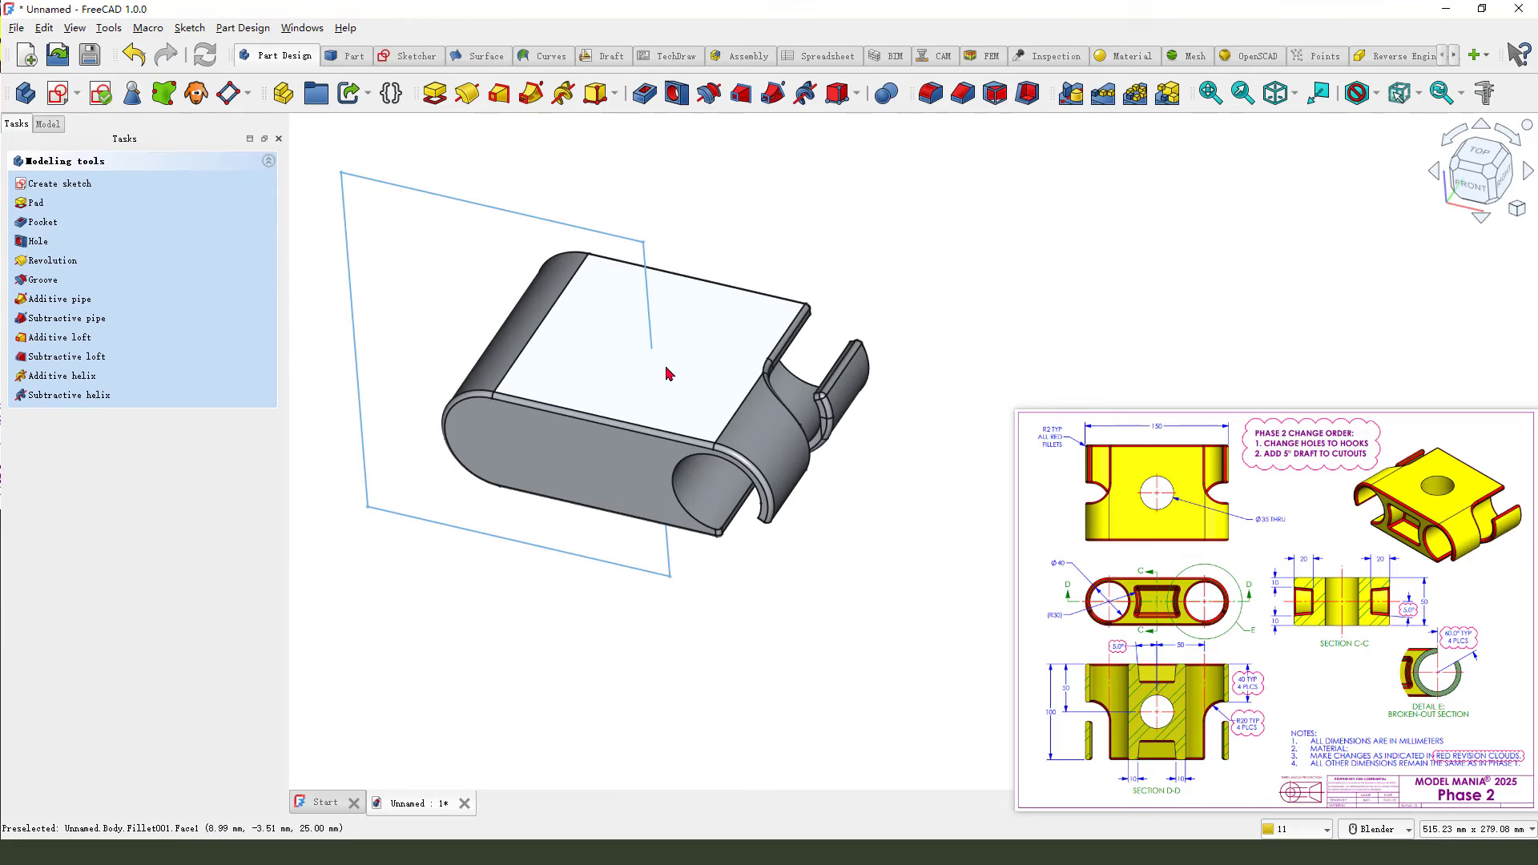
# Pocket the rectangle through all, symmetric to the sketch plane, to remove the unhooked half of the body
pyautogui.click(645, 98)
pyautogui.click(210, 231)
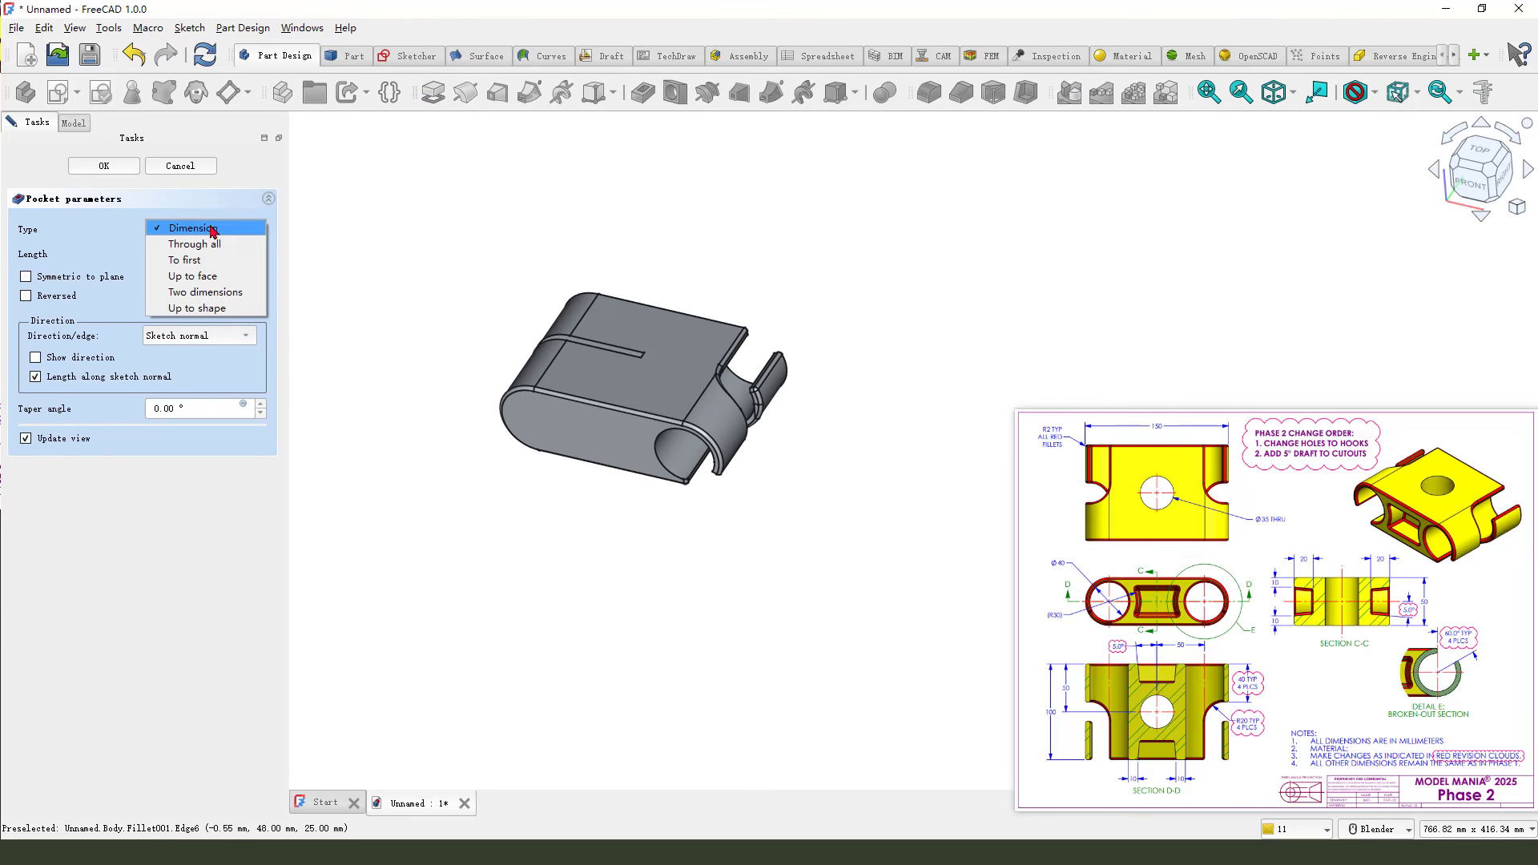
pyautogui.click(221, 244)
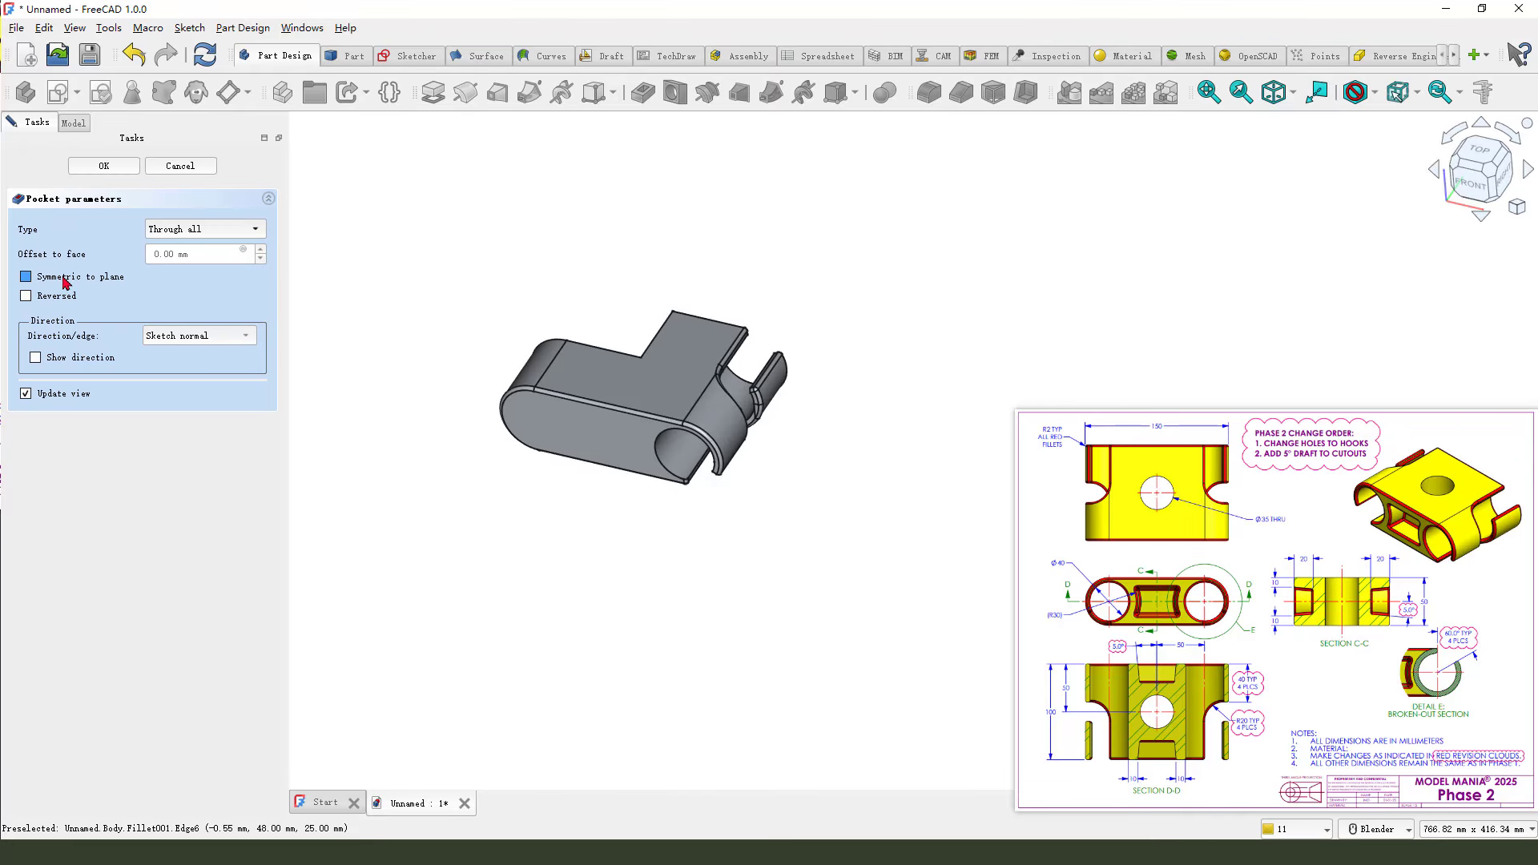
pyautogui.click(64, 278)
pyautogui.click(112, 167)
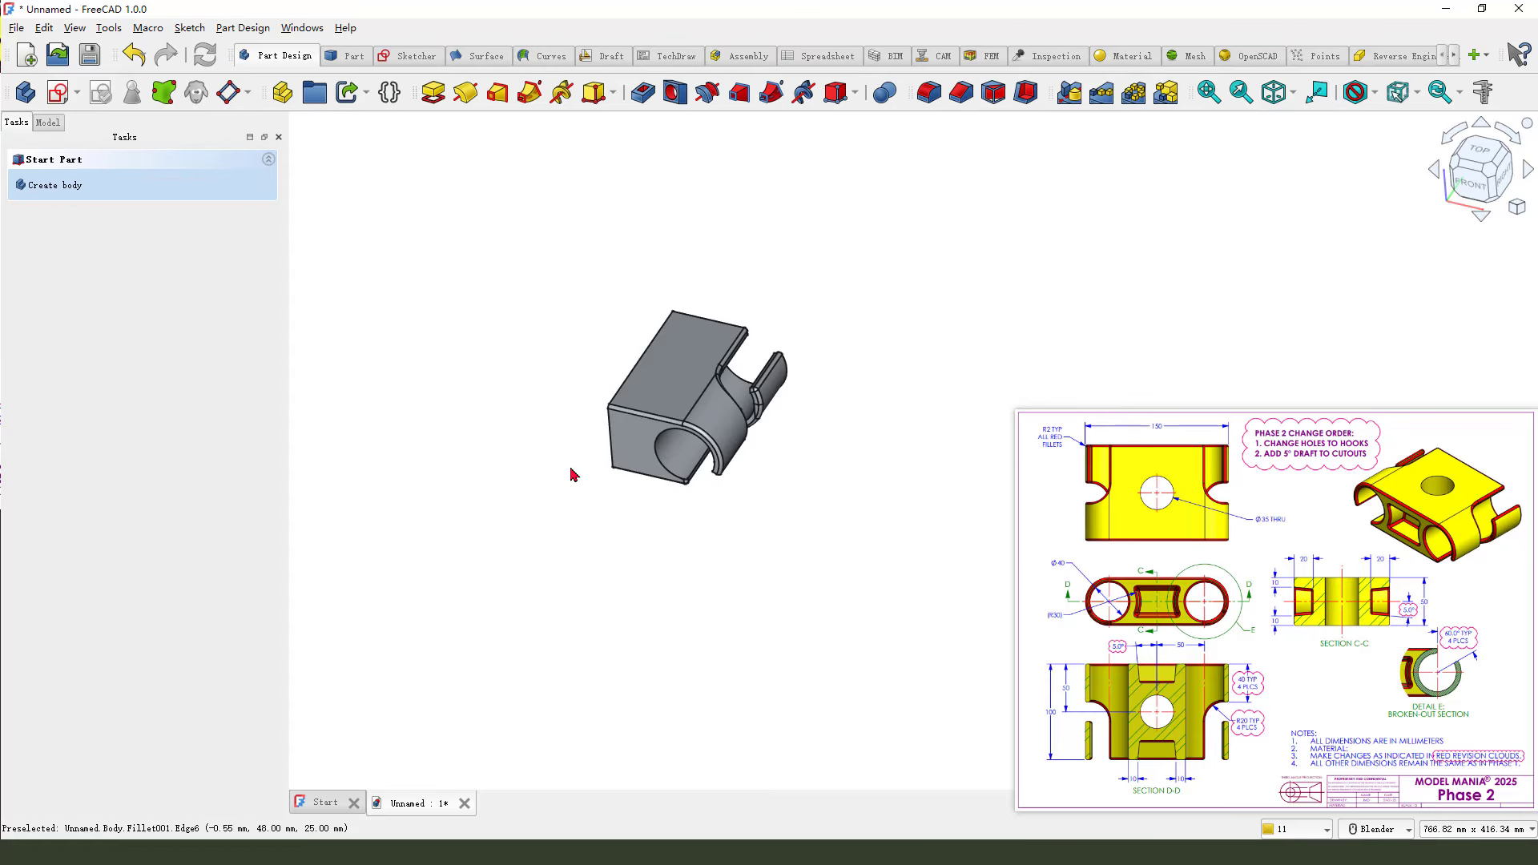
# Mirror the whole remaining body about the base YZ plane using the Transform body option
pyautogui.moveTo(621, 488); pyautogui.dragTo(766, 483, button='middle')
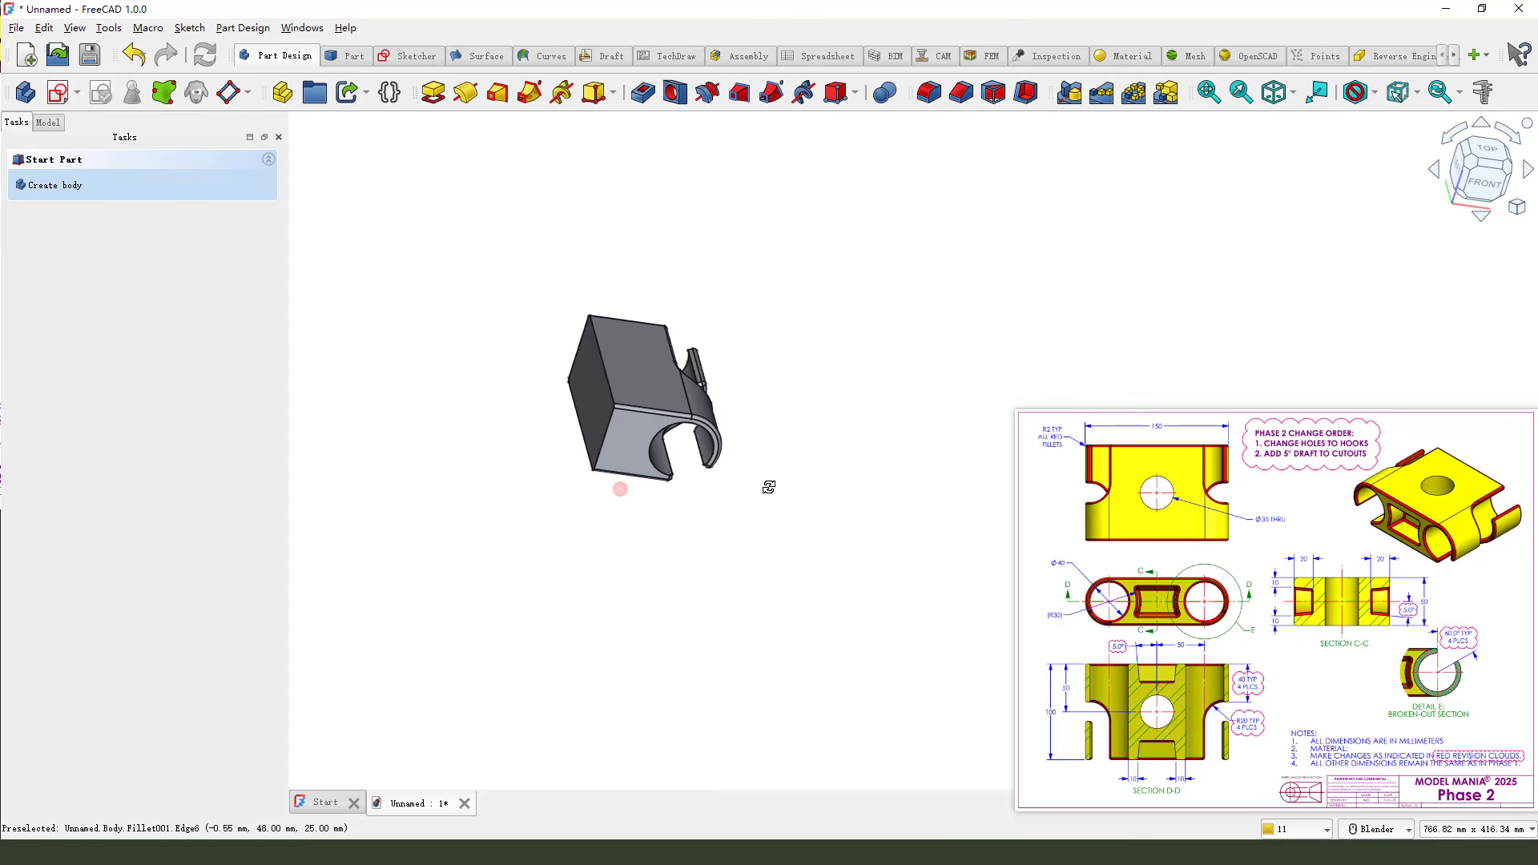
pyautogui.click(47, 122)
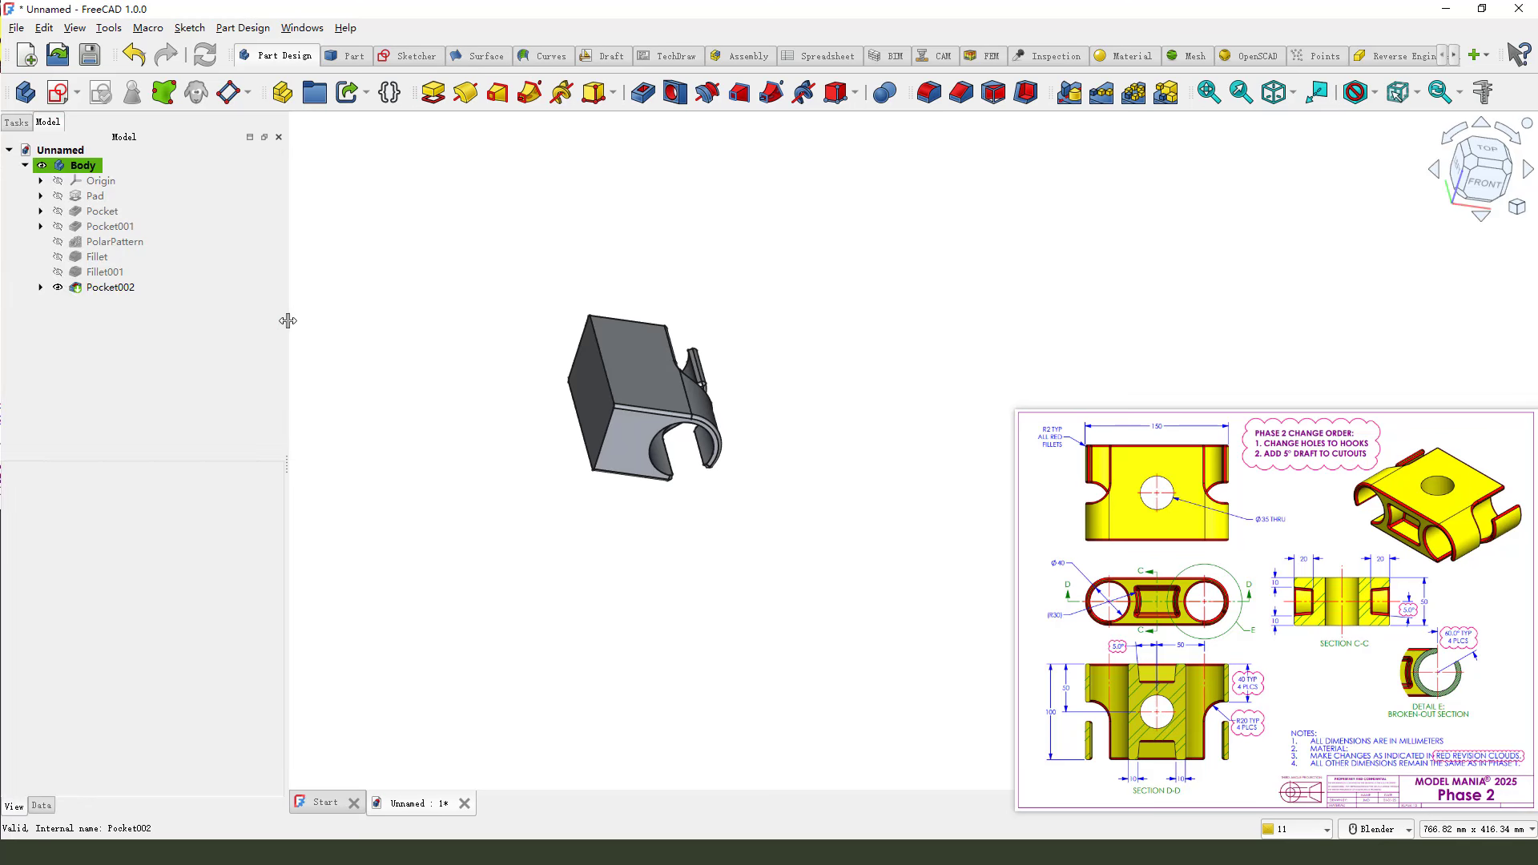
pyautogui.moveTo(31, 168); pyautogui.dragTo(118, 169)
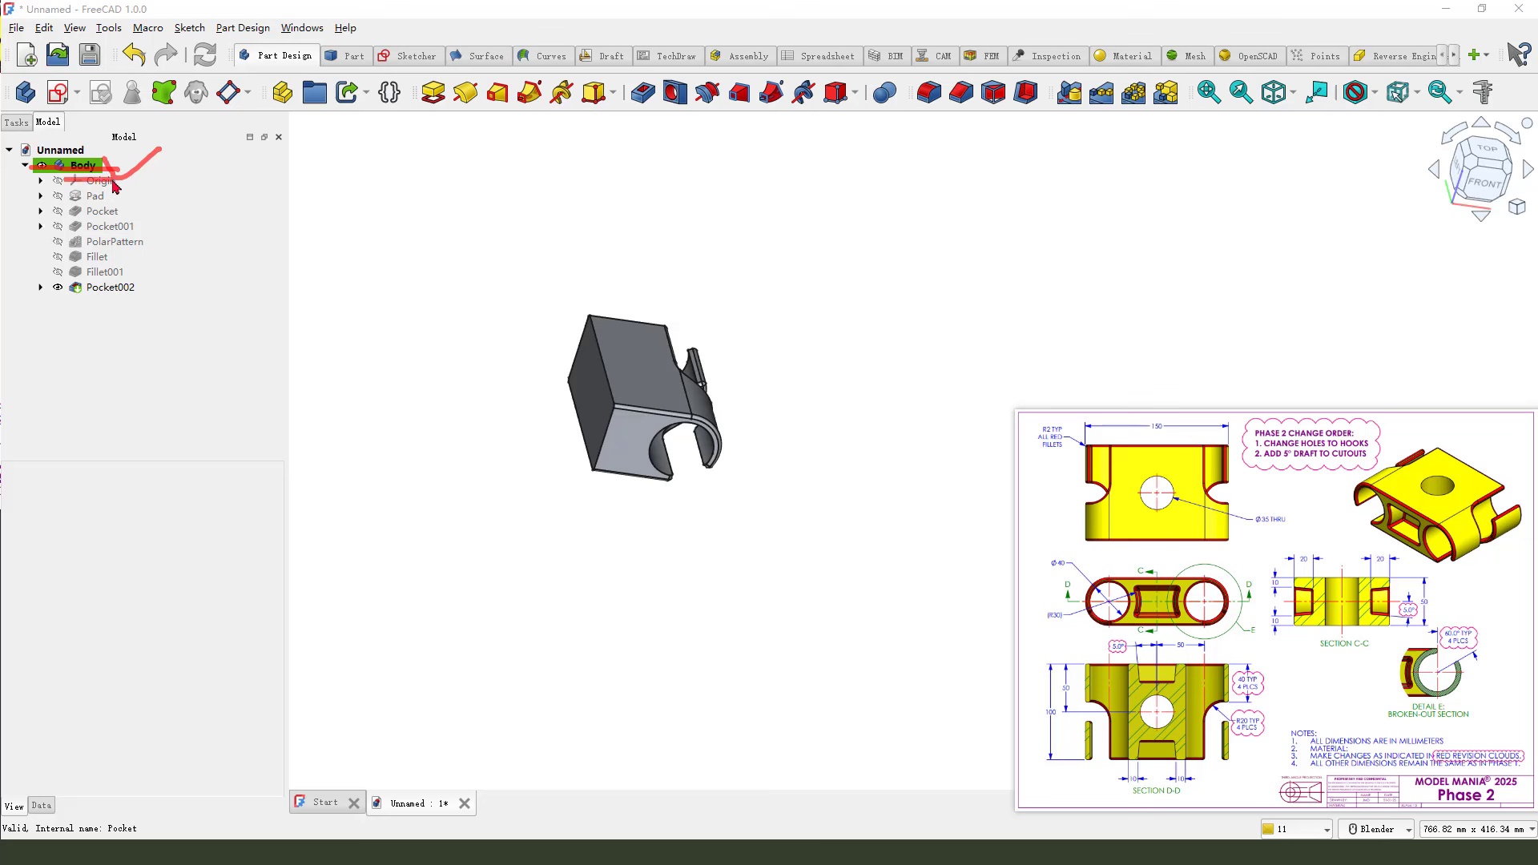
pyautogui.click(80, 165)
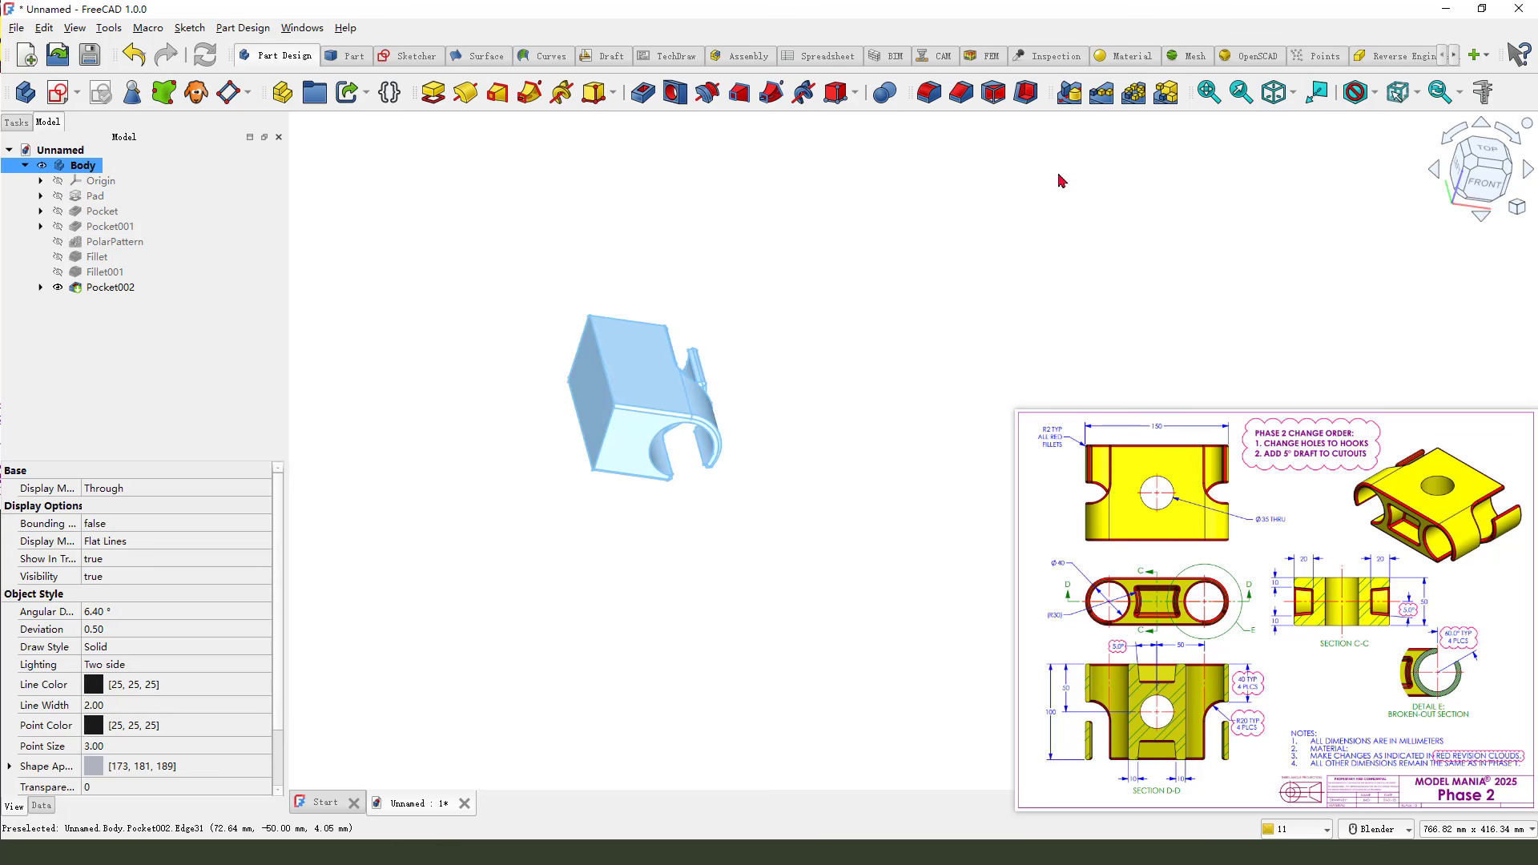
pyautogui.click(1073, 94)
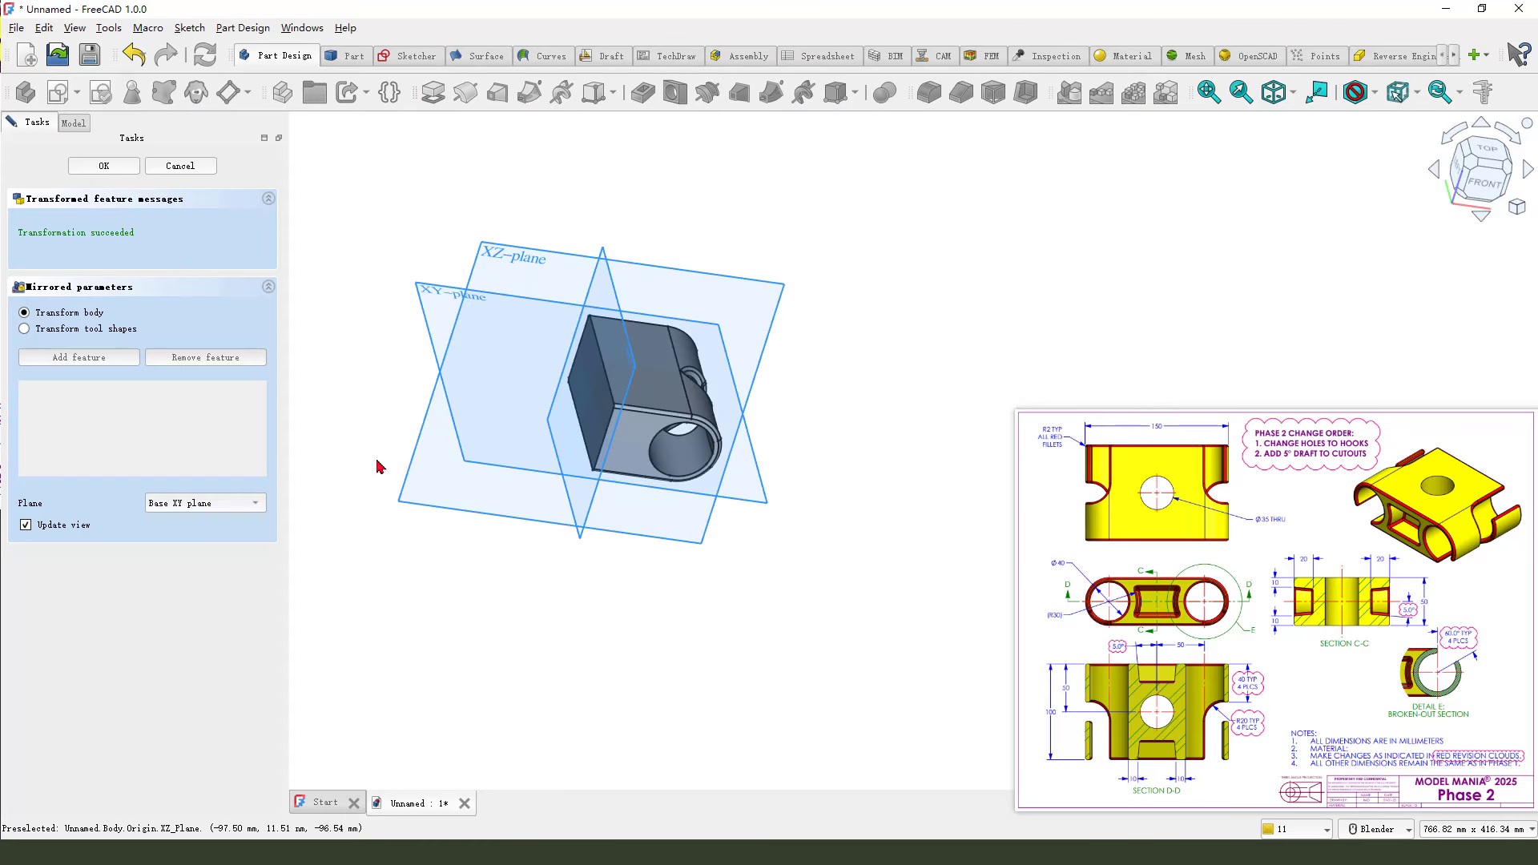
pyautogui.moveTo(630, 407); pyautogui.dragTo(704, 409, button='middle')
pyautogui.scroll(5, 630, 376)
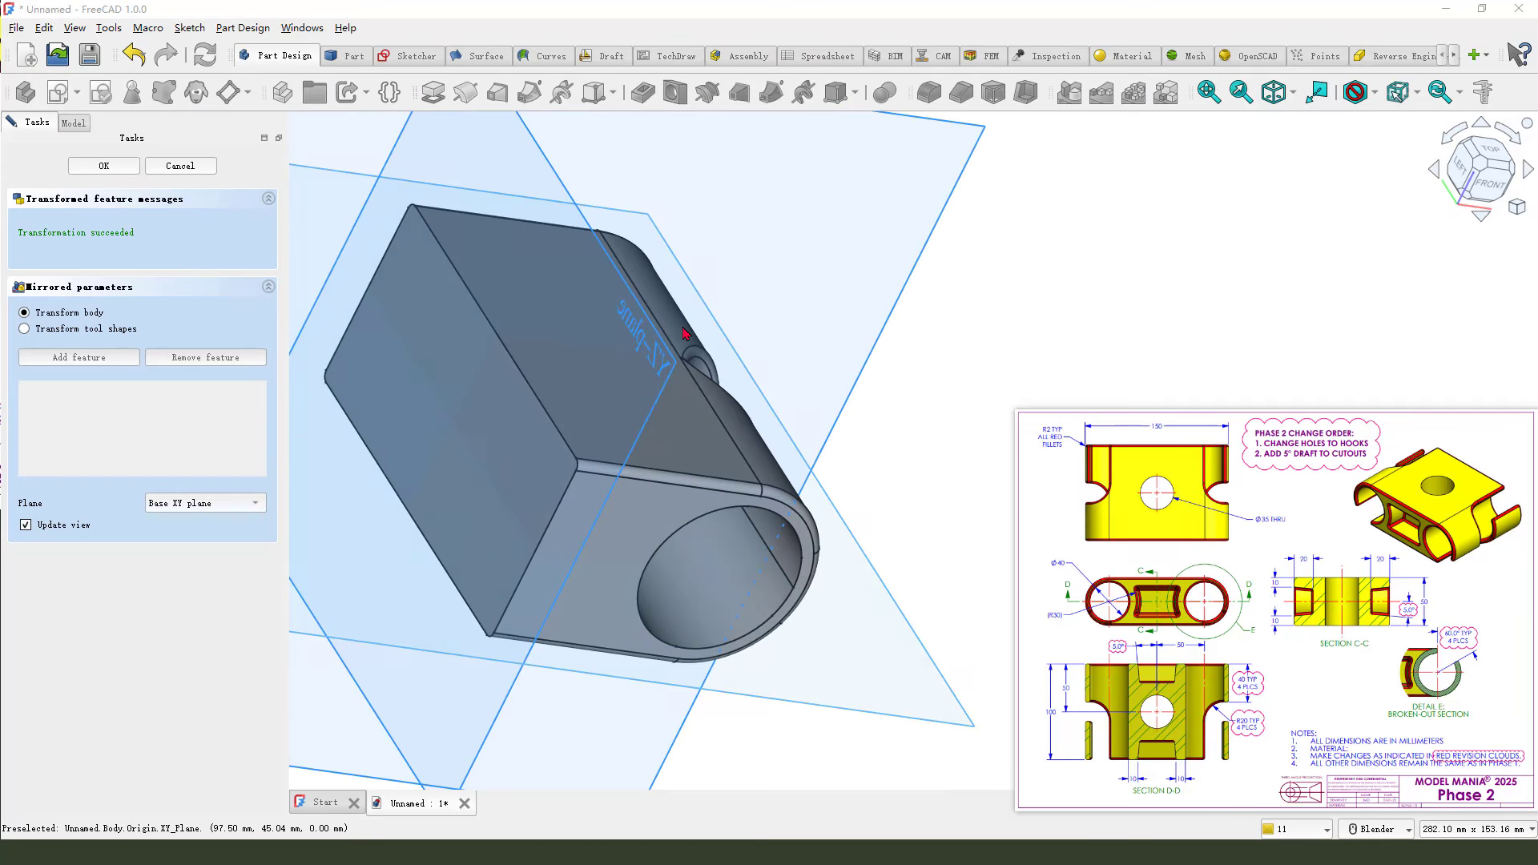
pyautogui.moveTo(678, 316); pyautogui.dragTo(667, 369)
pyautogui.scroll(-3, 586, 383)
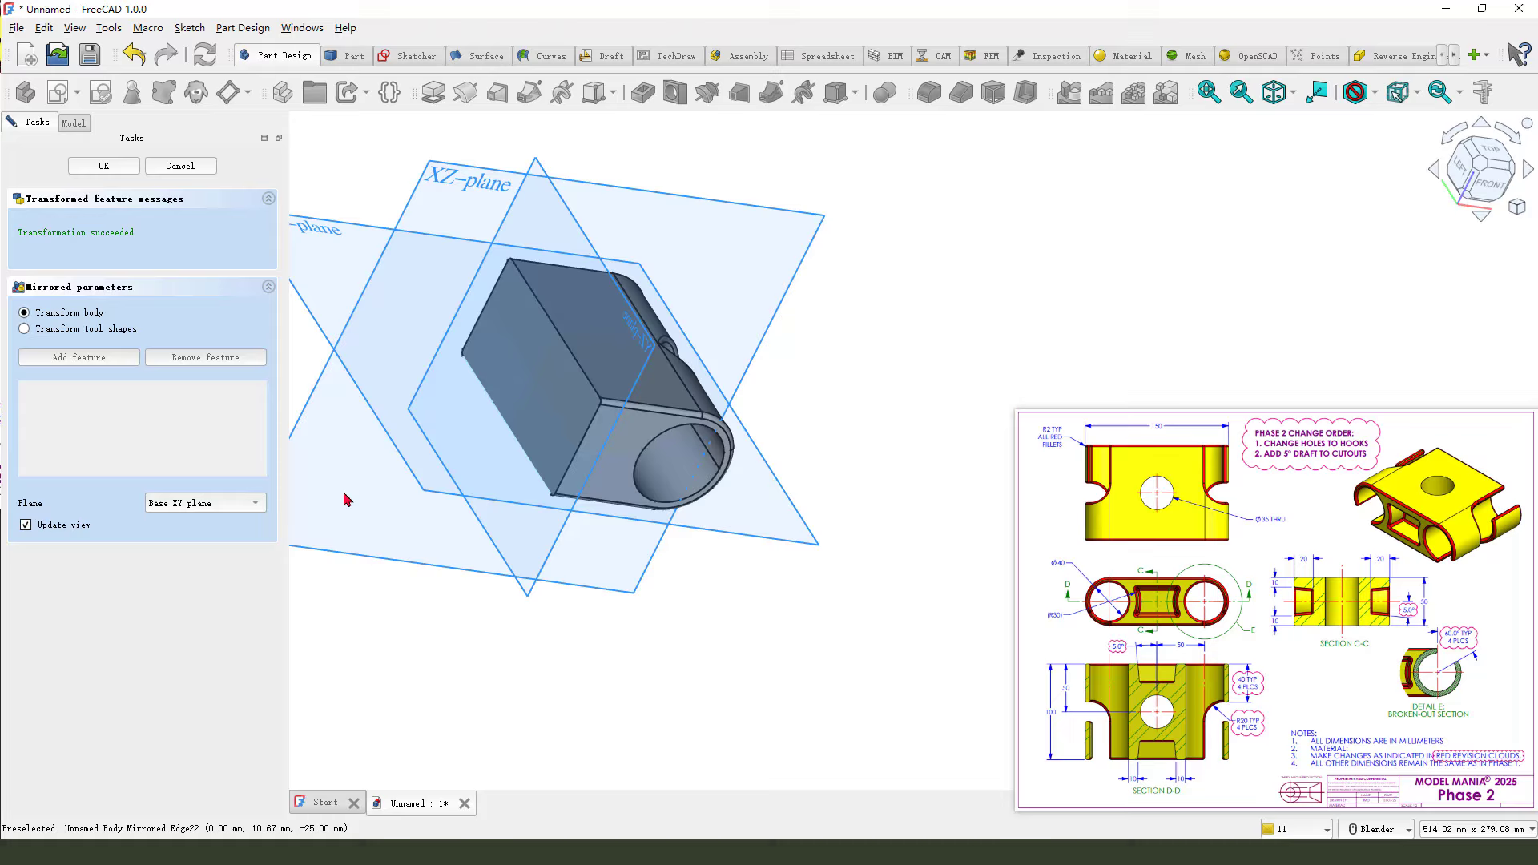
pyautogui.click(206, 503)
pyautogui.click(201, 517)
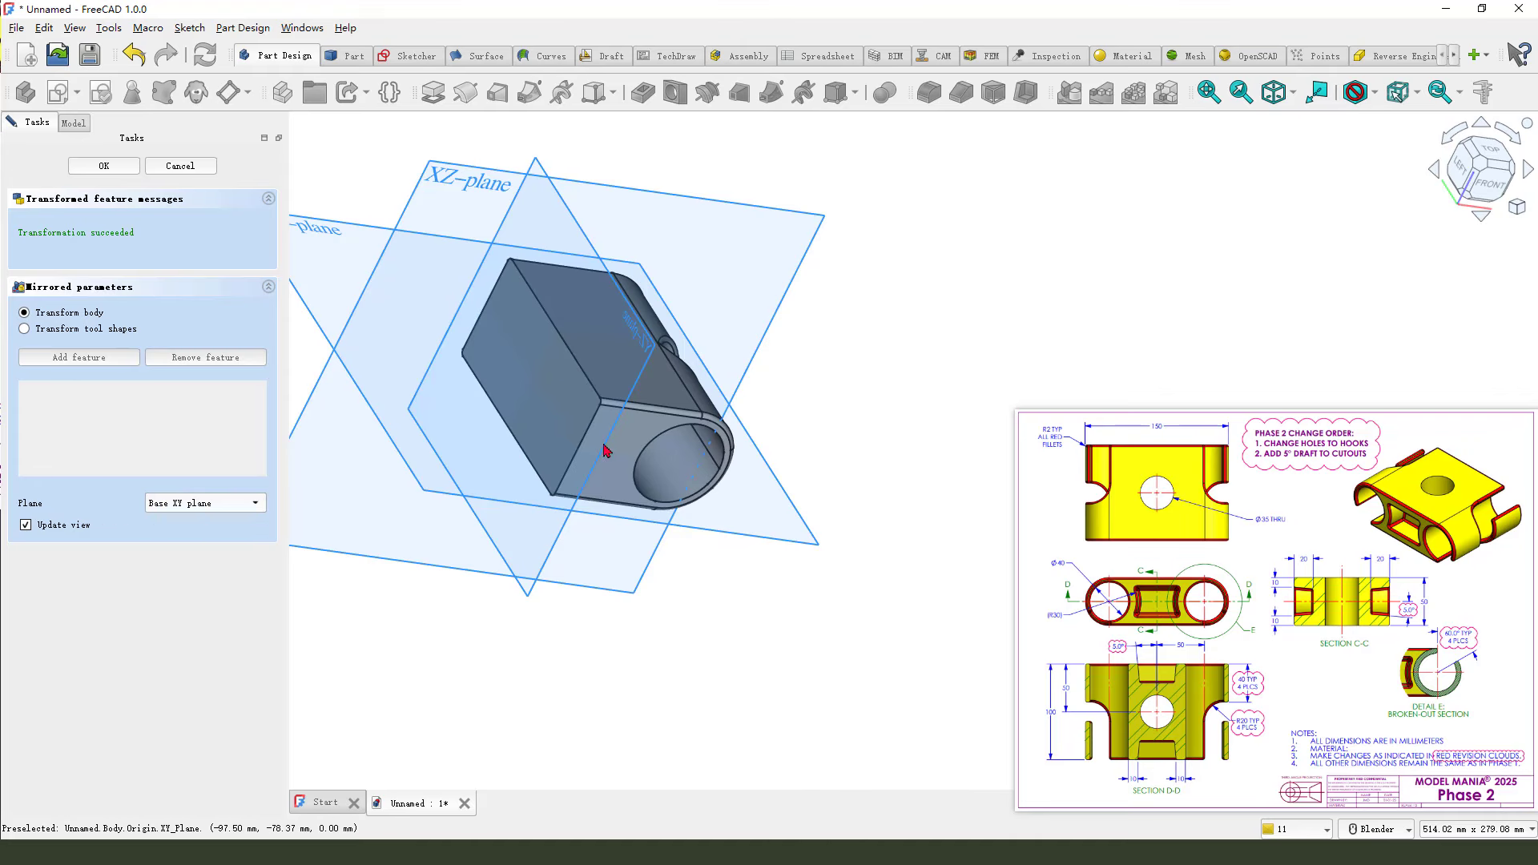
pyautogui.scroll(-3, 597, 444)
pyautogui.moveTo(593, 440); pyautogui.dragTo(620, 442, button='middle')
pyautogui.scroll(3, 976, 392)
pyautogui.moveTo(827, 402); pyautogui.dragTo(806, 482, button='middle')
pyautogui.scroll(-1, 806, 482)
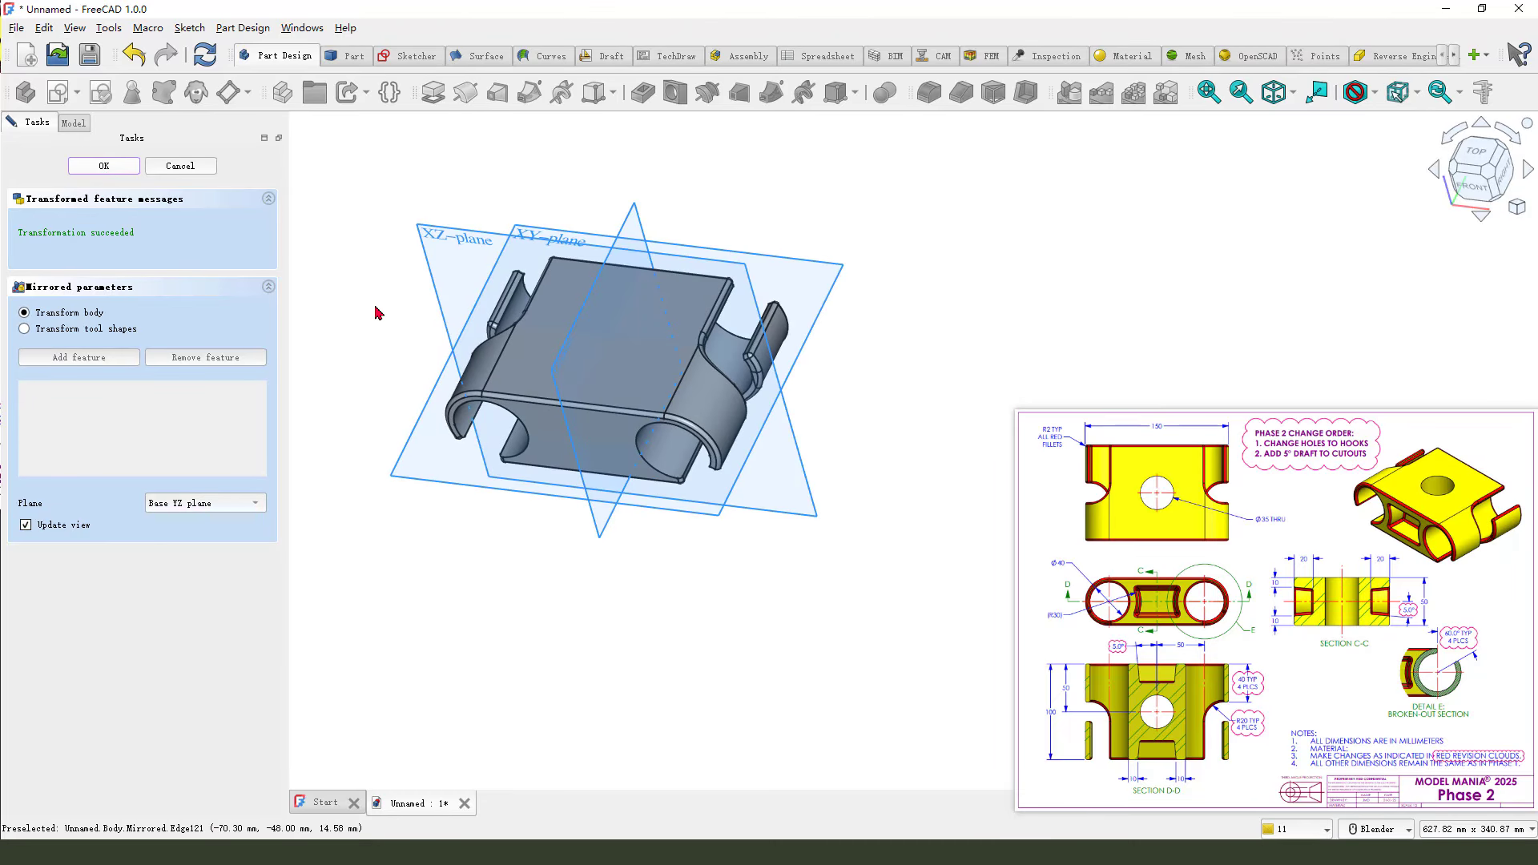
pyautogui.scroll(1, 724, 472)
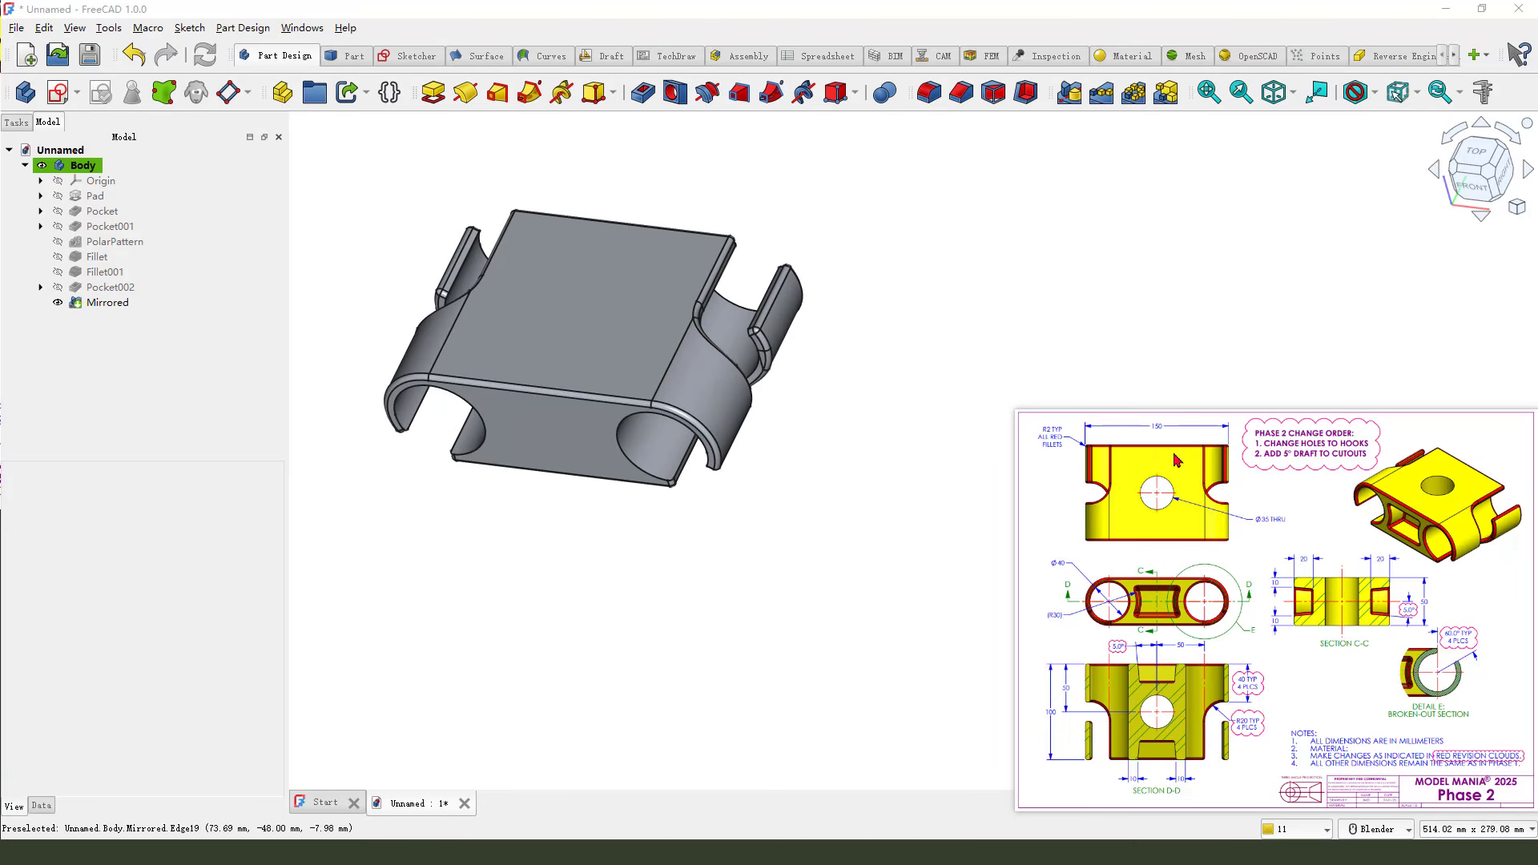
# Sketch a circle about 46 mm in diameter on the XY plane, centred on the origin, for the central hole
pyautogui.moveTo(1174, 455); pyautogui.dragTo(1192, 479)
pyautogui.moveTo(1299, 535); pyautogui.dragTo(1306, 533)
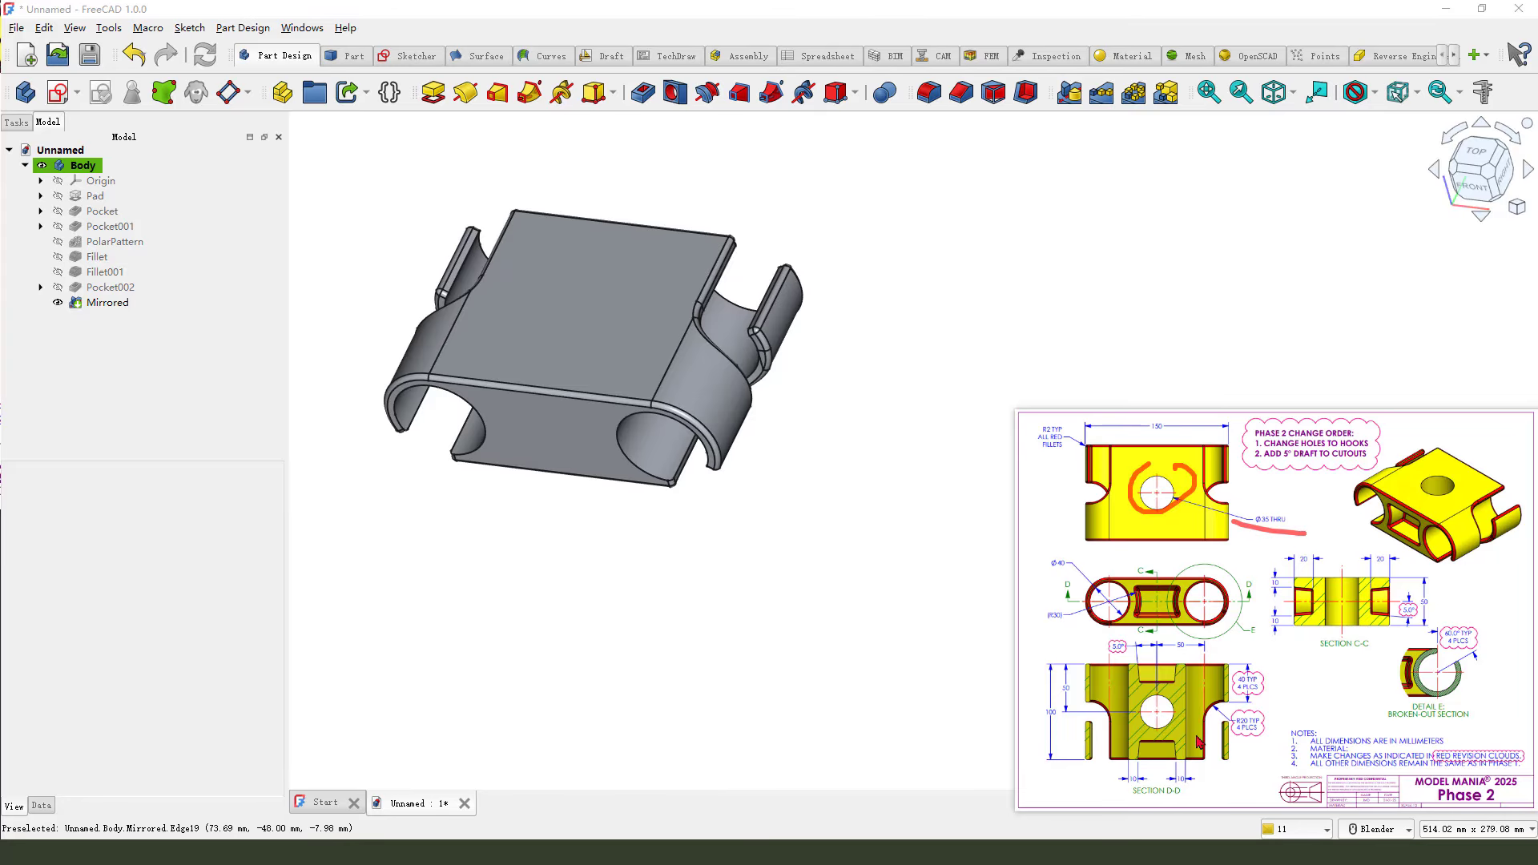
pyautogui.click(58, 92)
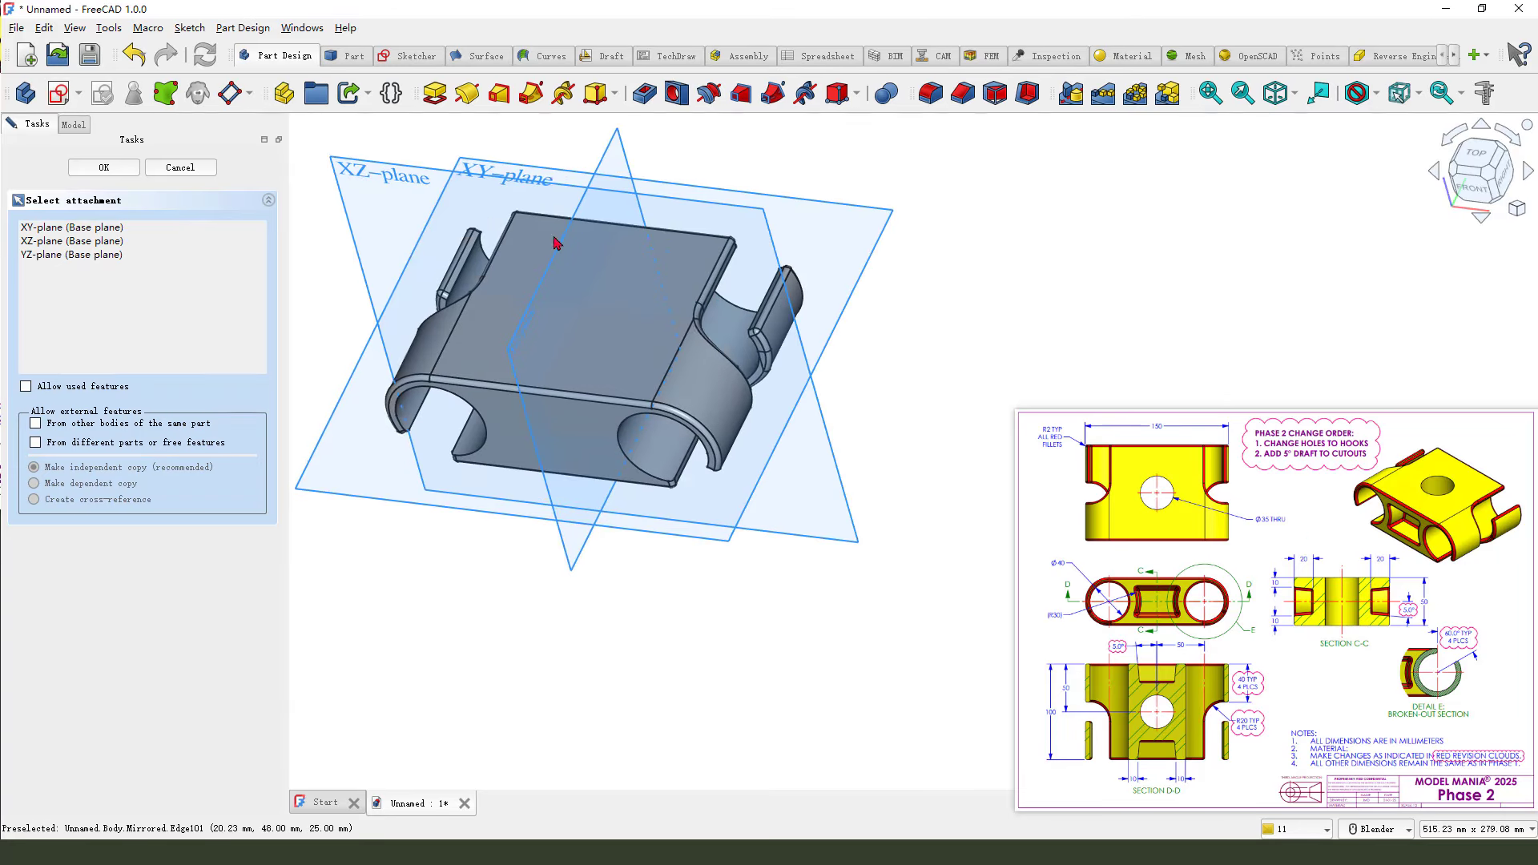
pyautogui.moveTo(602, 202); pyautogui.dragTo(614, 237, button='middle')
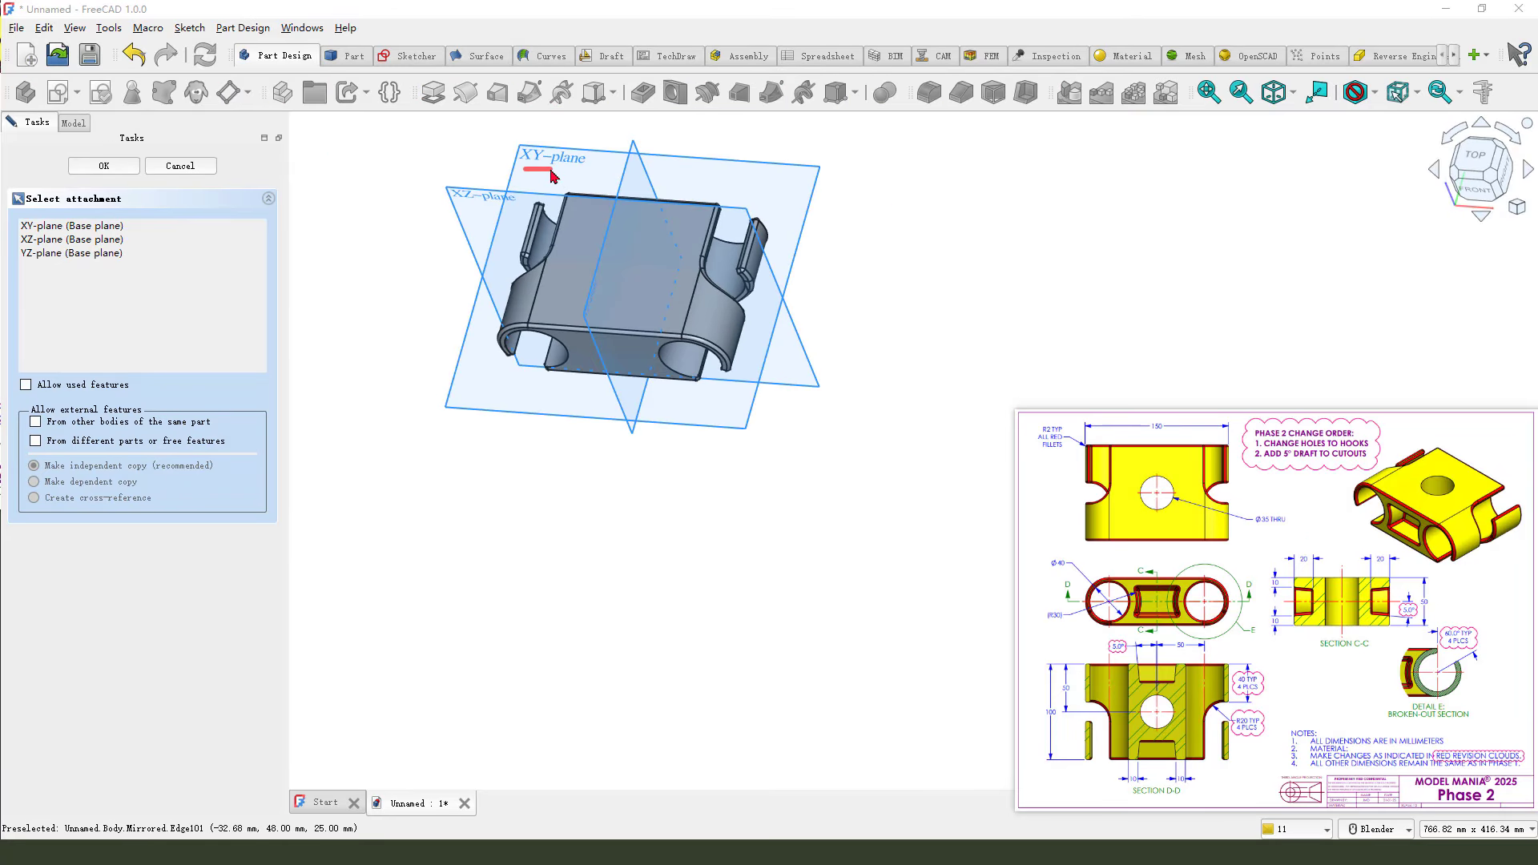
pyautogui.click(590, 162)
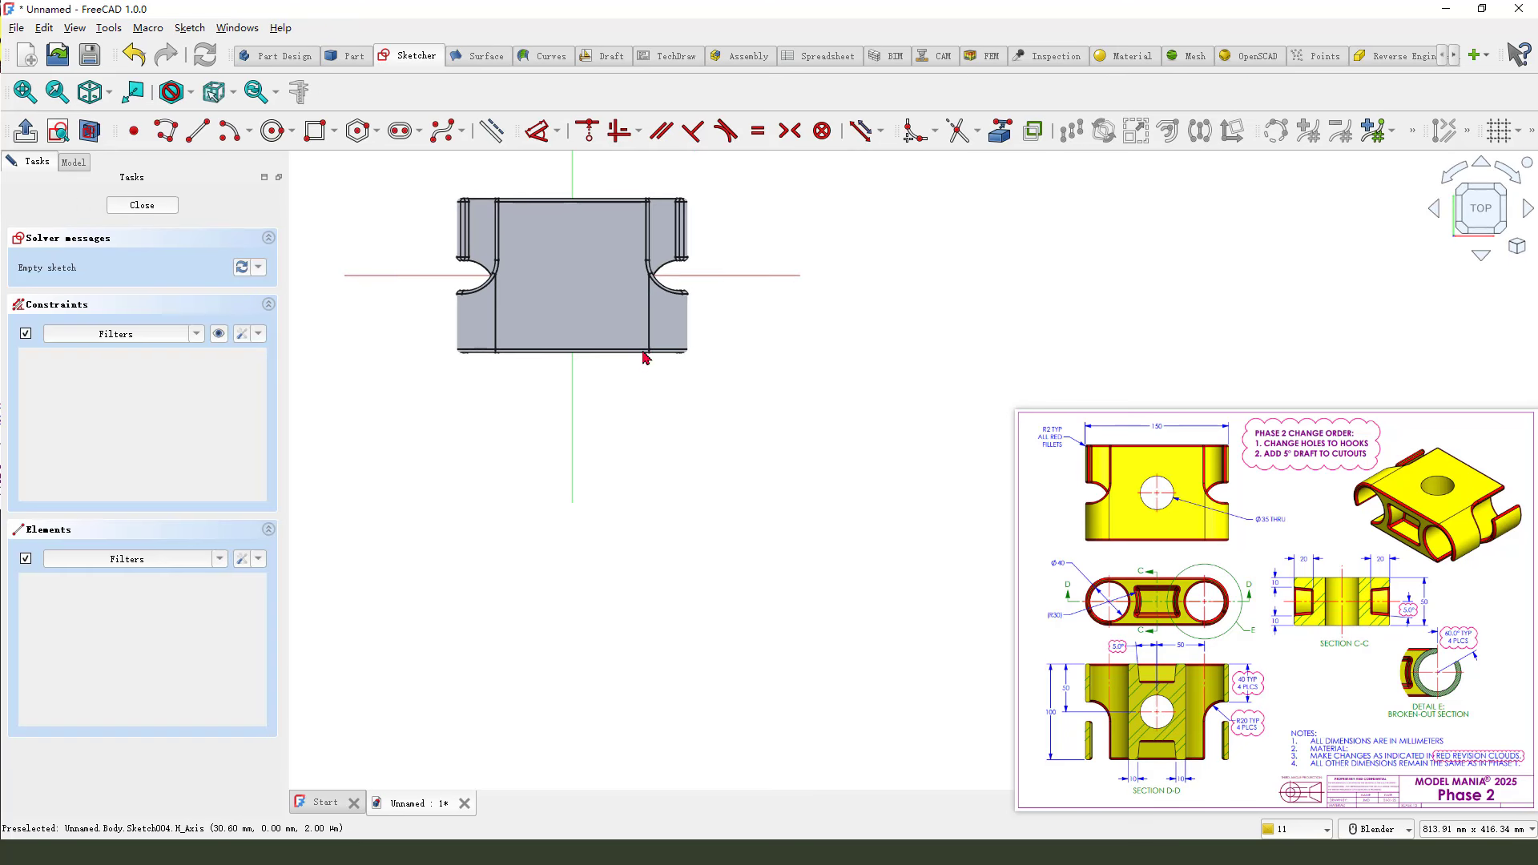
pyautogui.scroll(-2, 643, 352)
pyautogui.scroll(4, 587, 262)
pyautogui.click(90, 131)
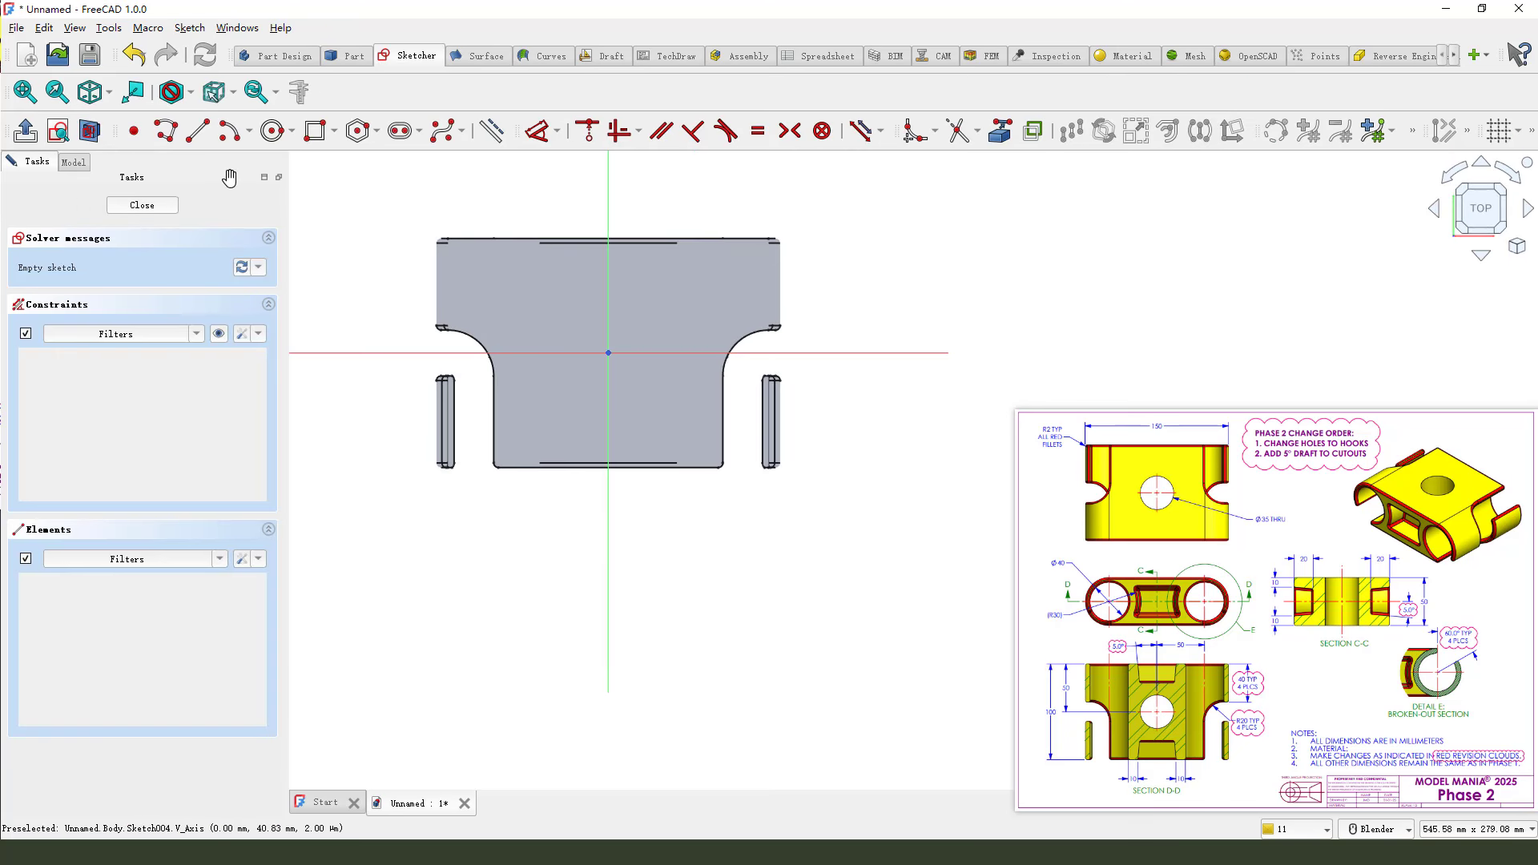
pyautogui.click(272, 130)
pyautogui.click(608, 352)
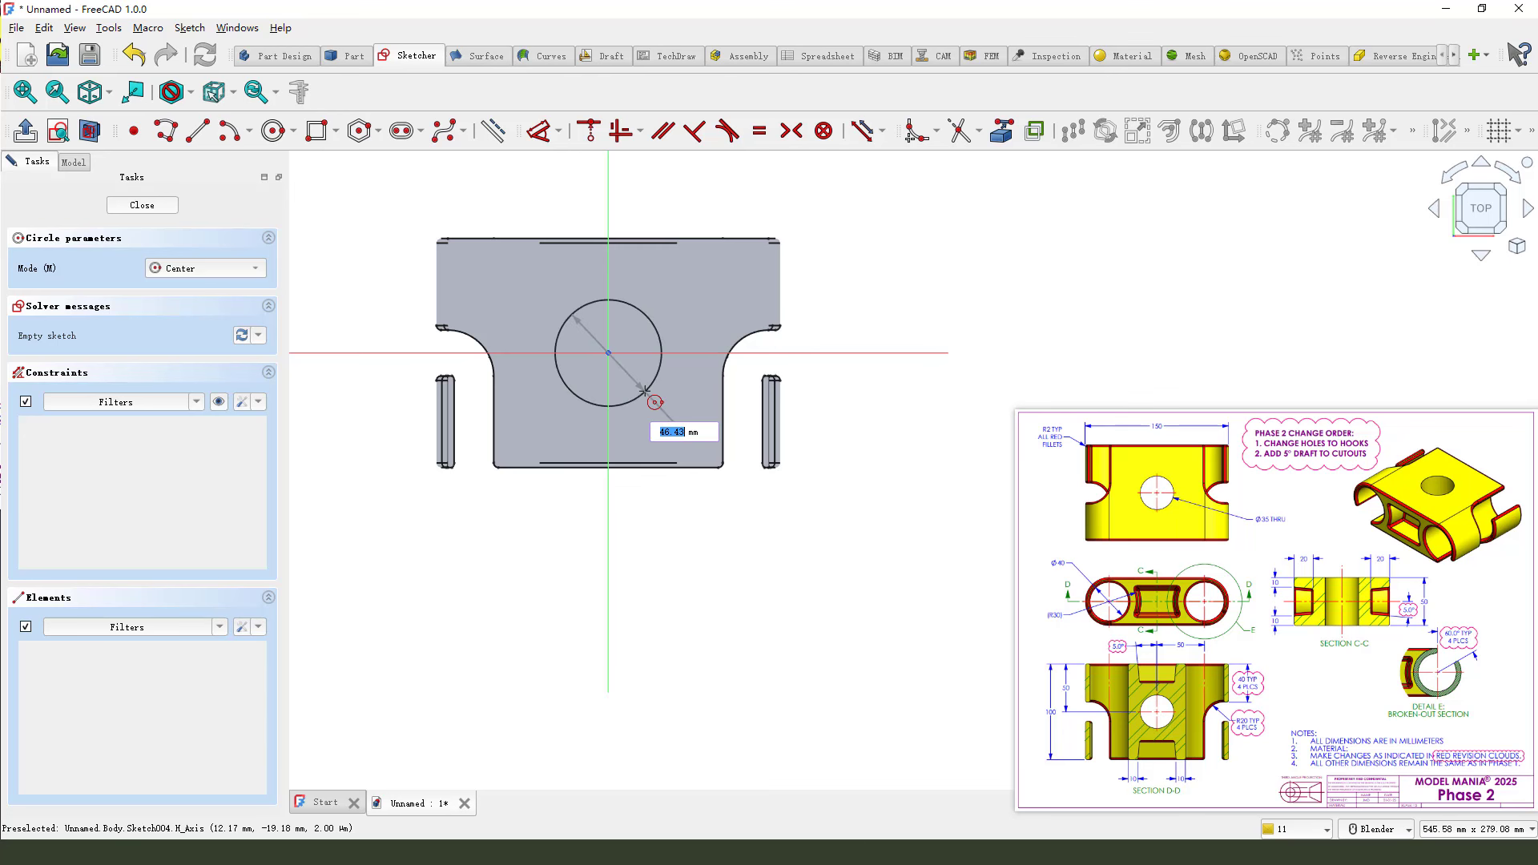
pyautogui.click(645, 390)
pyautogui.rightClick(870, 267)
# Dimension the circle's diameter at 35 mm and close the sketch
pyautogui.click(540, 134)
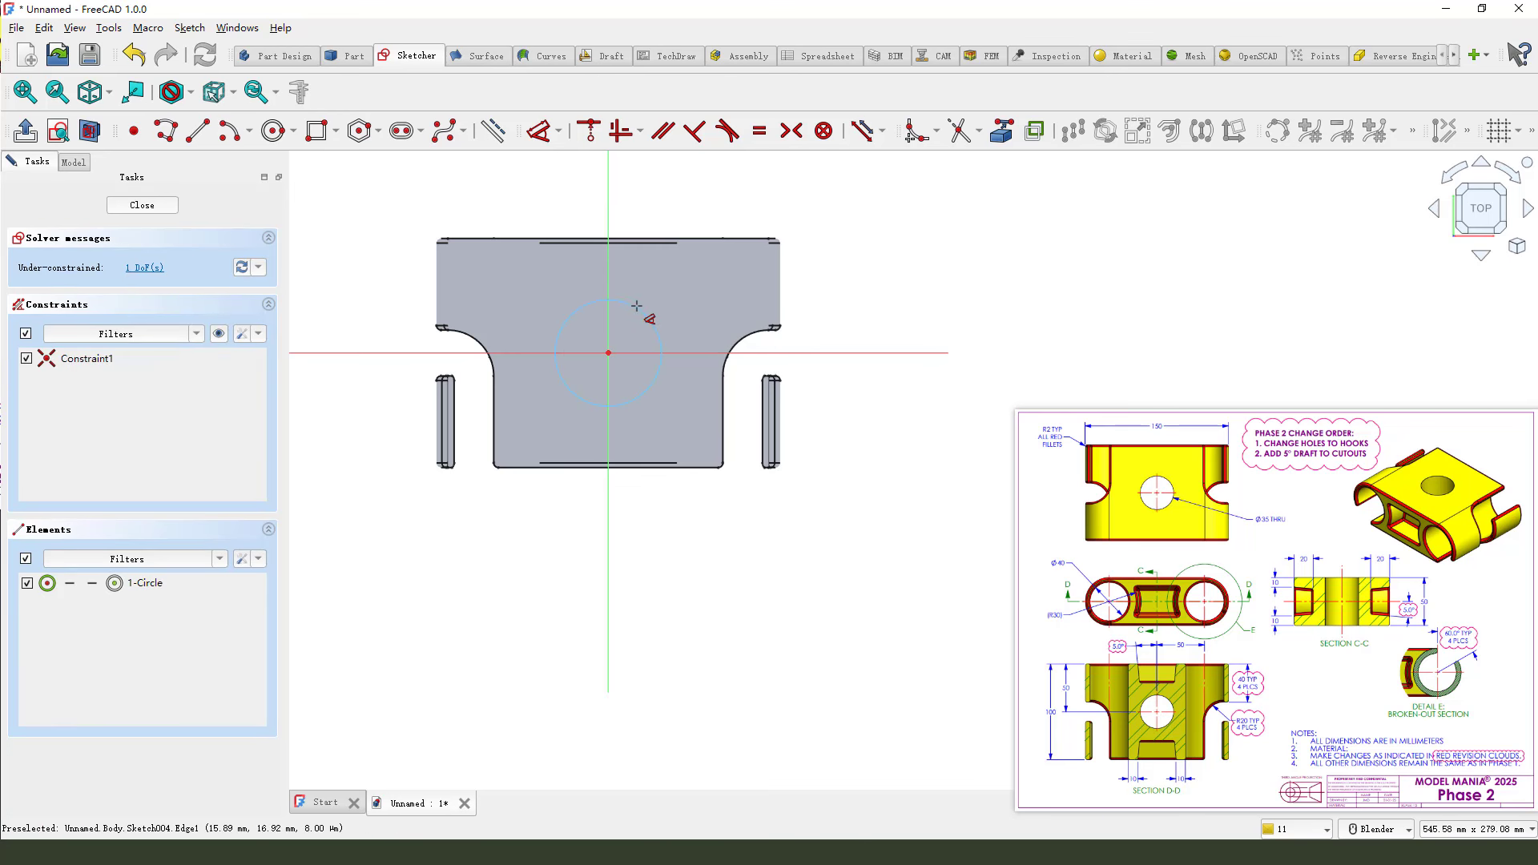
pyautogui.click(637, 306)
pyautogui.click(829, 253)
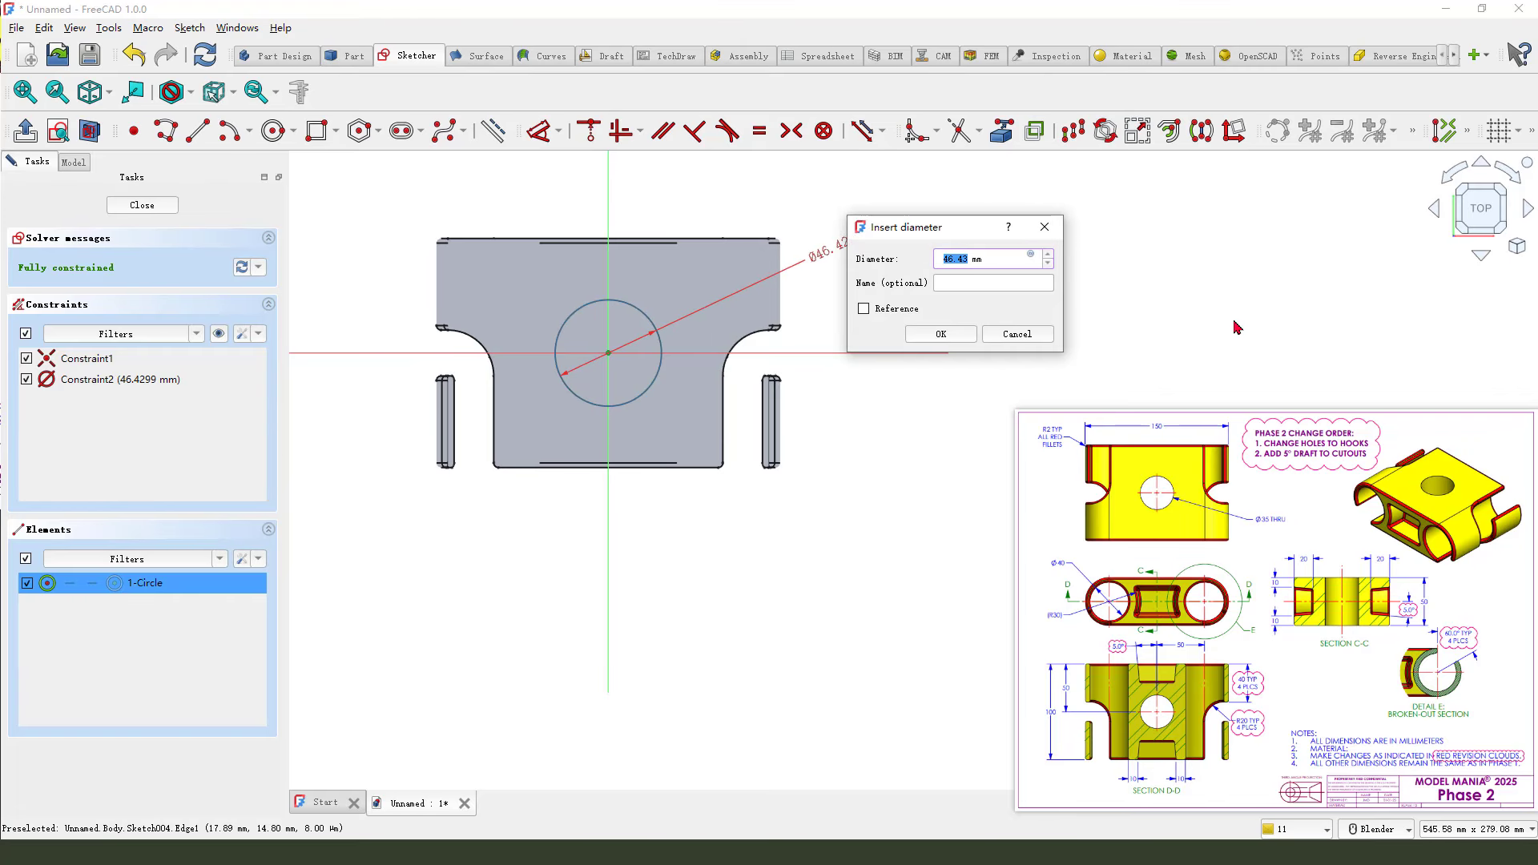
pyautogui.write('35')
pyautogui.press('Return')
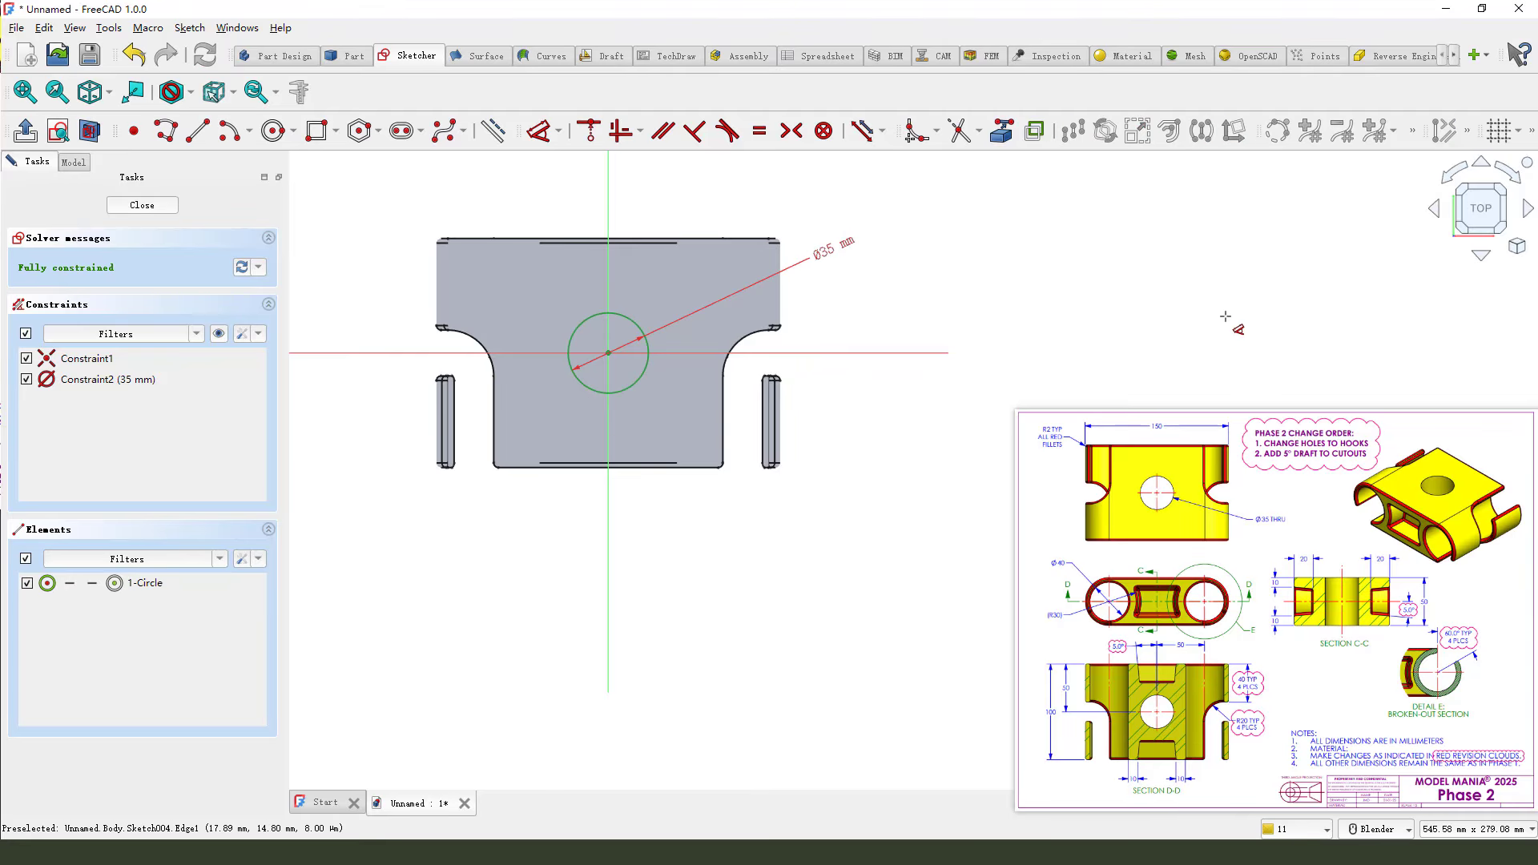
pyautogui.click(142, 205)
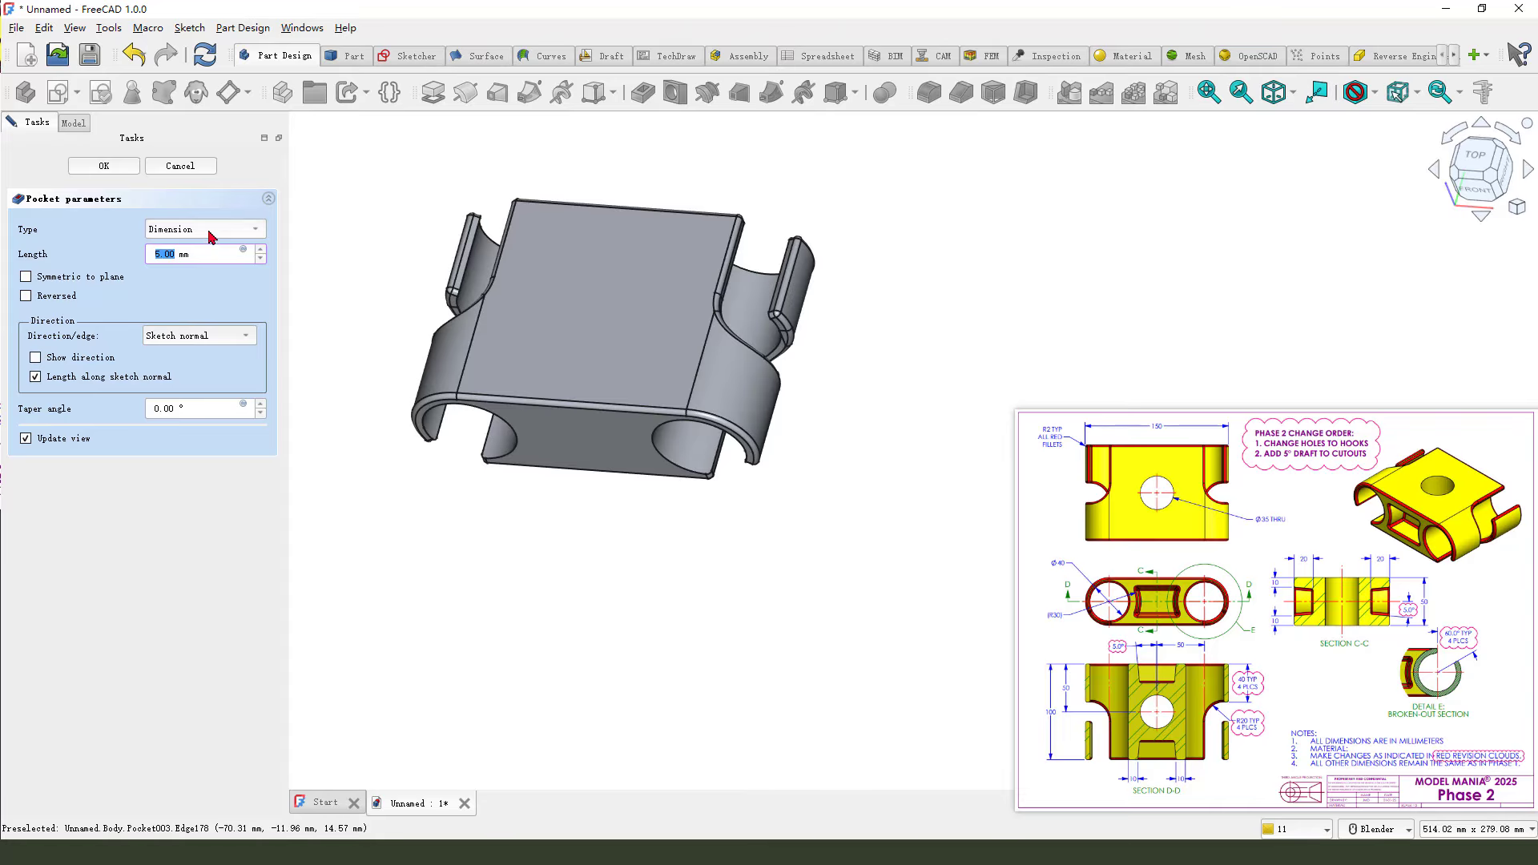
# Pocket the circle through all, symmetric to the sketch plane, to cut the central hole
pyautogui.click(211, 236)
pyautogui.click(188, 244)
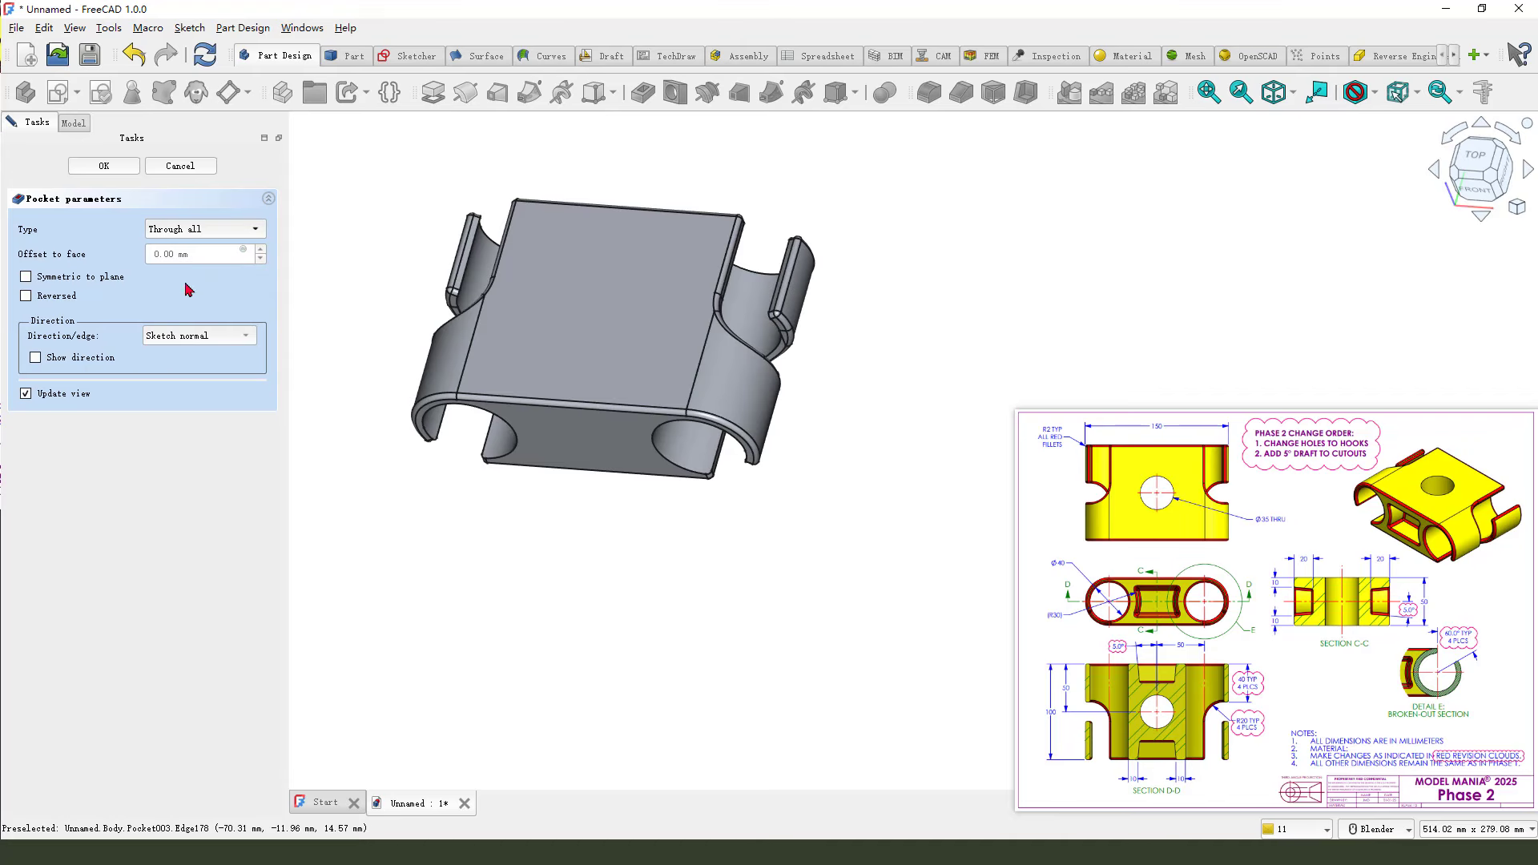
pyautogui.click(25, 277)
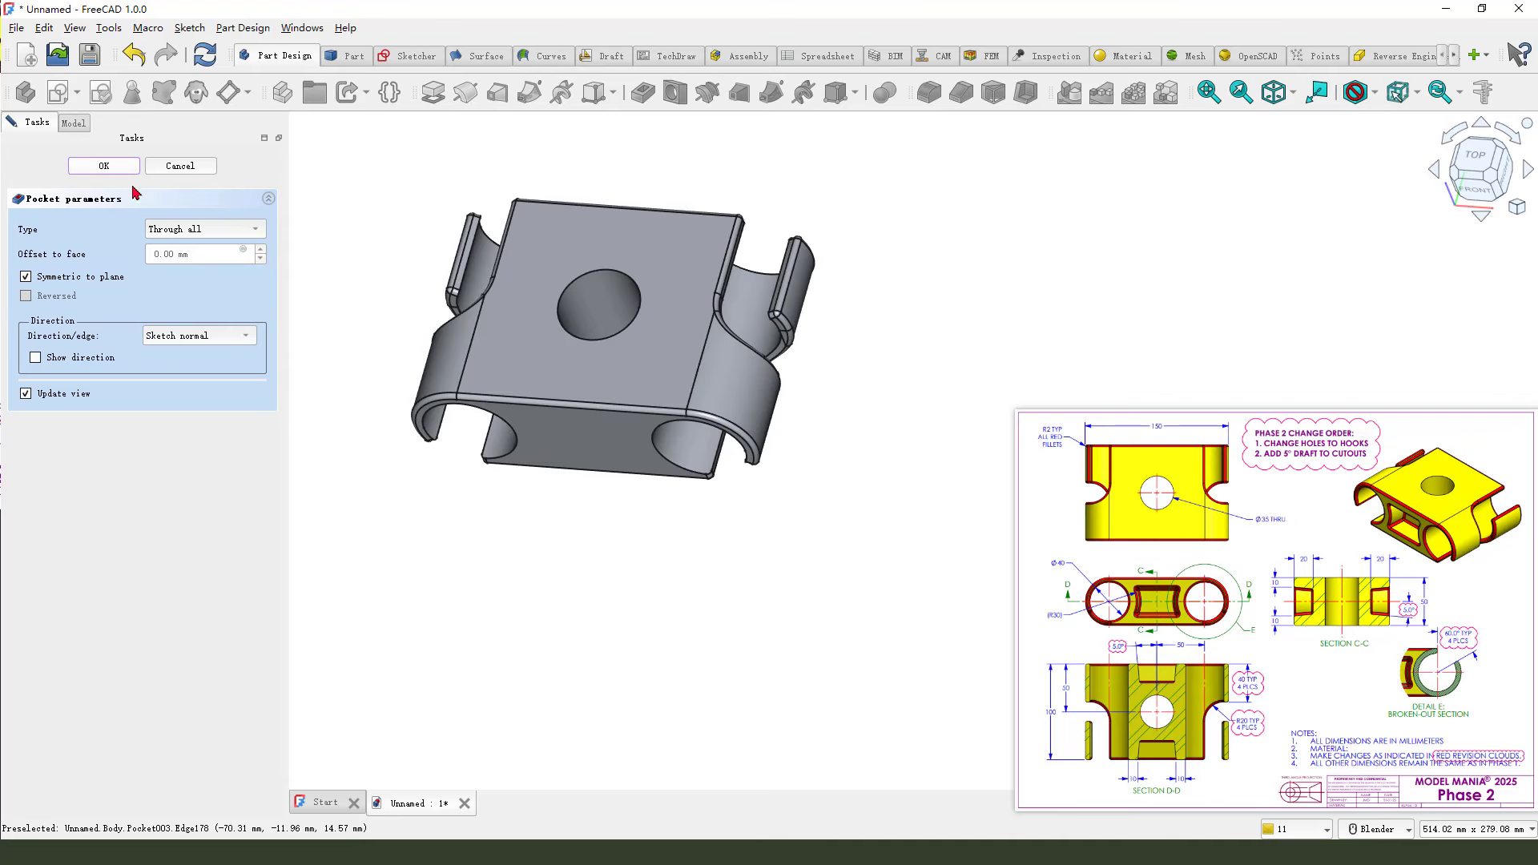
pyautogui.click(118, 168)
# Start a sketch on the flat front face and project both round hole edges and the two long straight outer edges as external geometry
pyautogui.moveTo(705, 417); pyautogui.dragTo(769, 380, button='middle')
pyautogui.scroll(2, 789, 449)
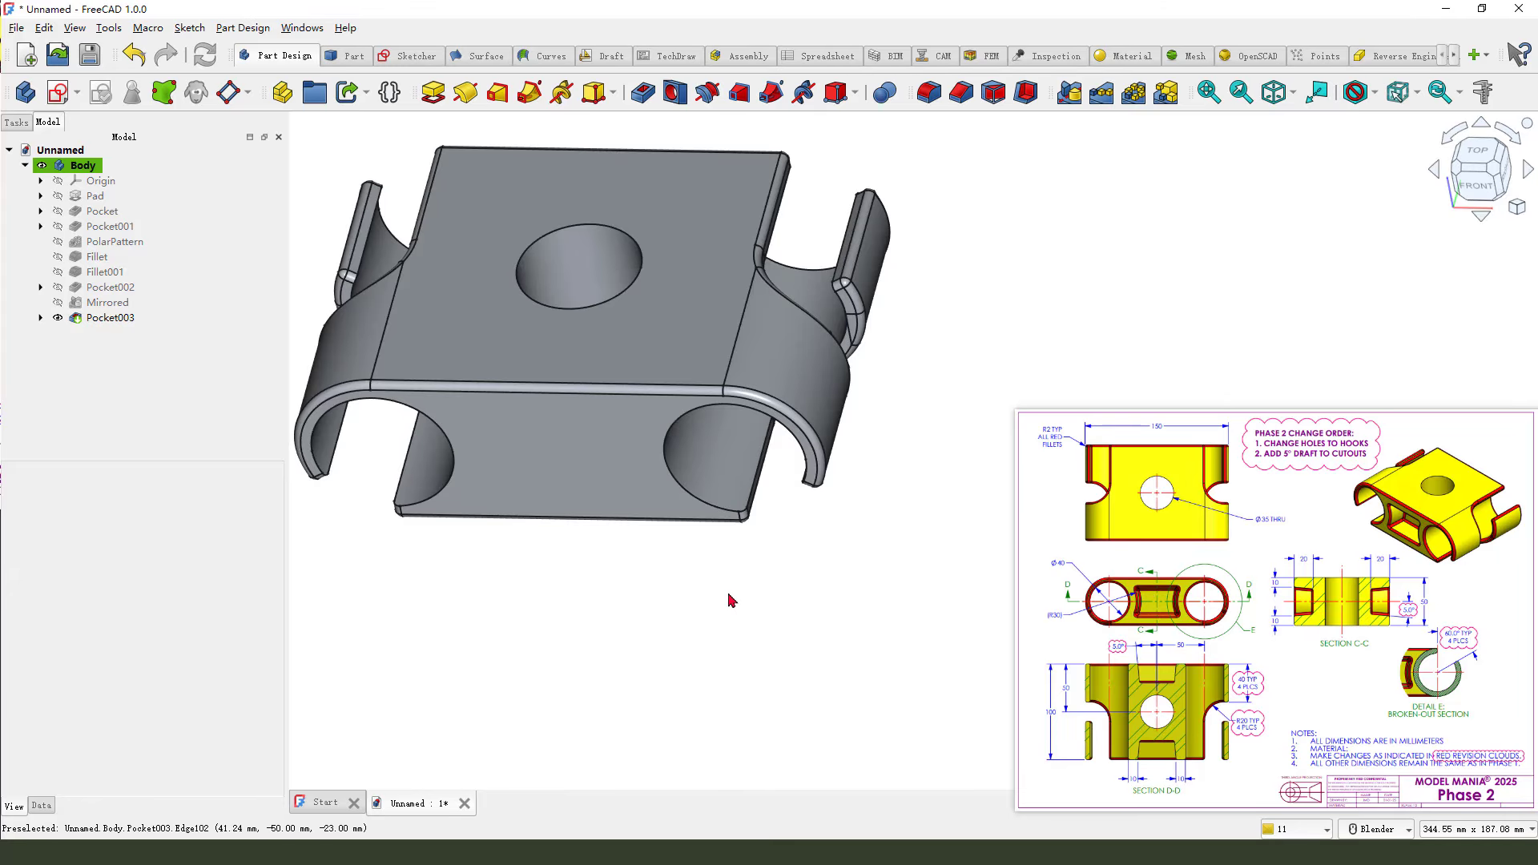
pyautogui.scroll(-1, 688, 601)
pyautogui.scroll(1, 629, 573)
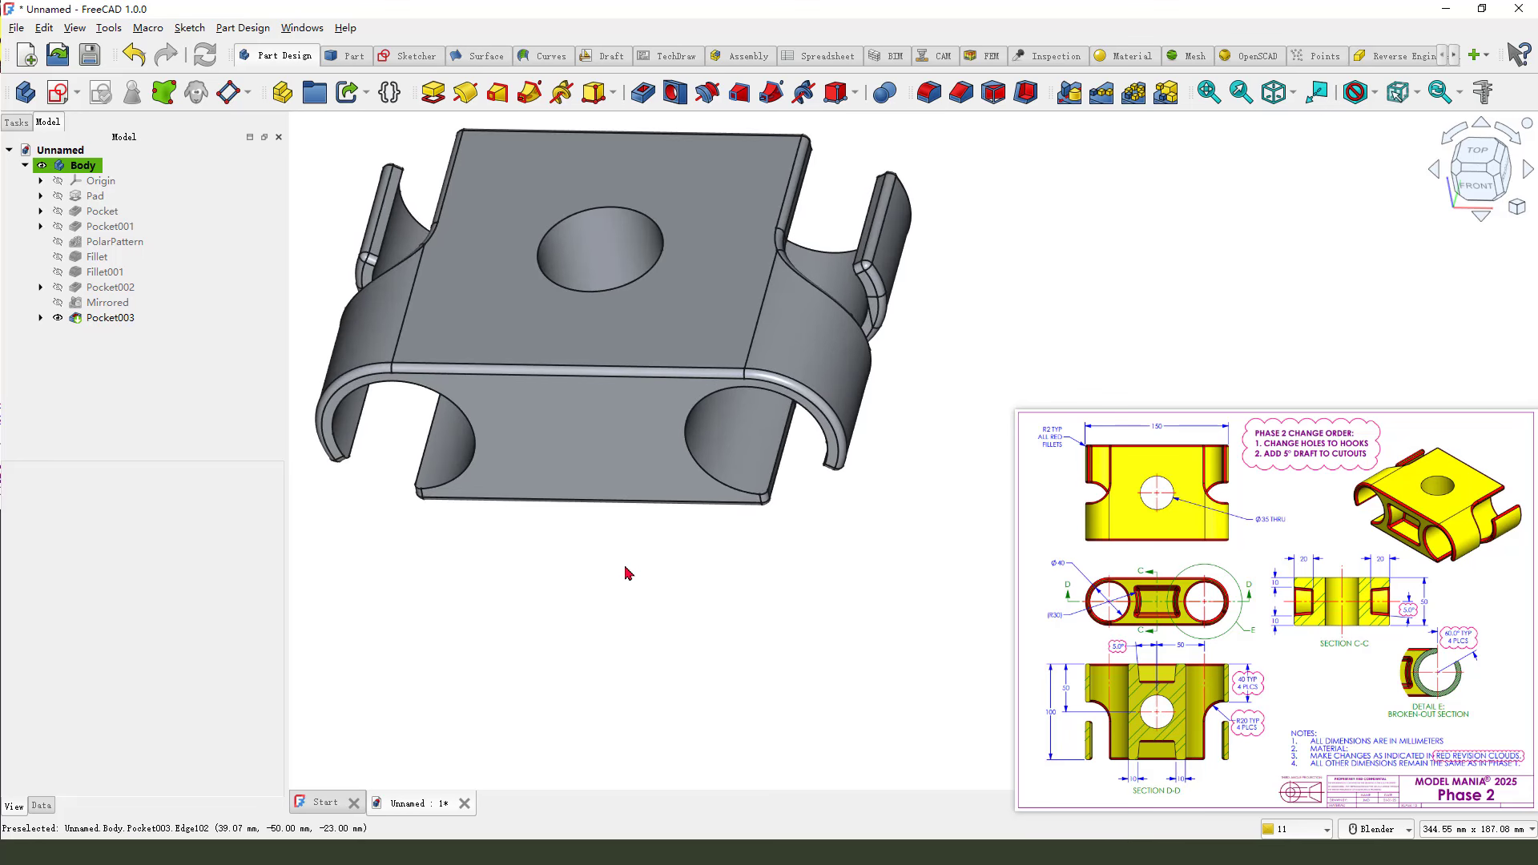
pyautogui.click(583, 433)
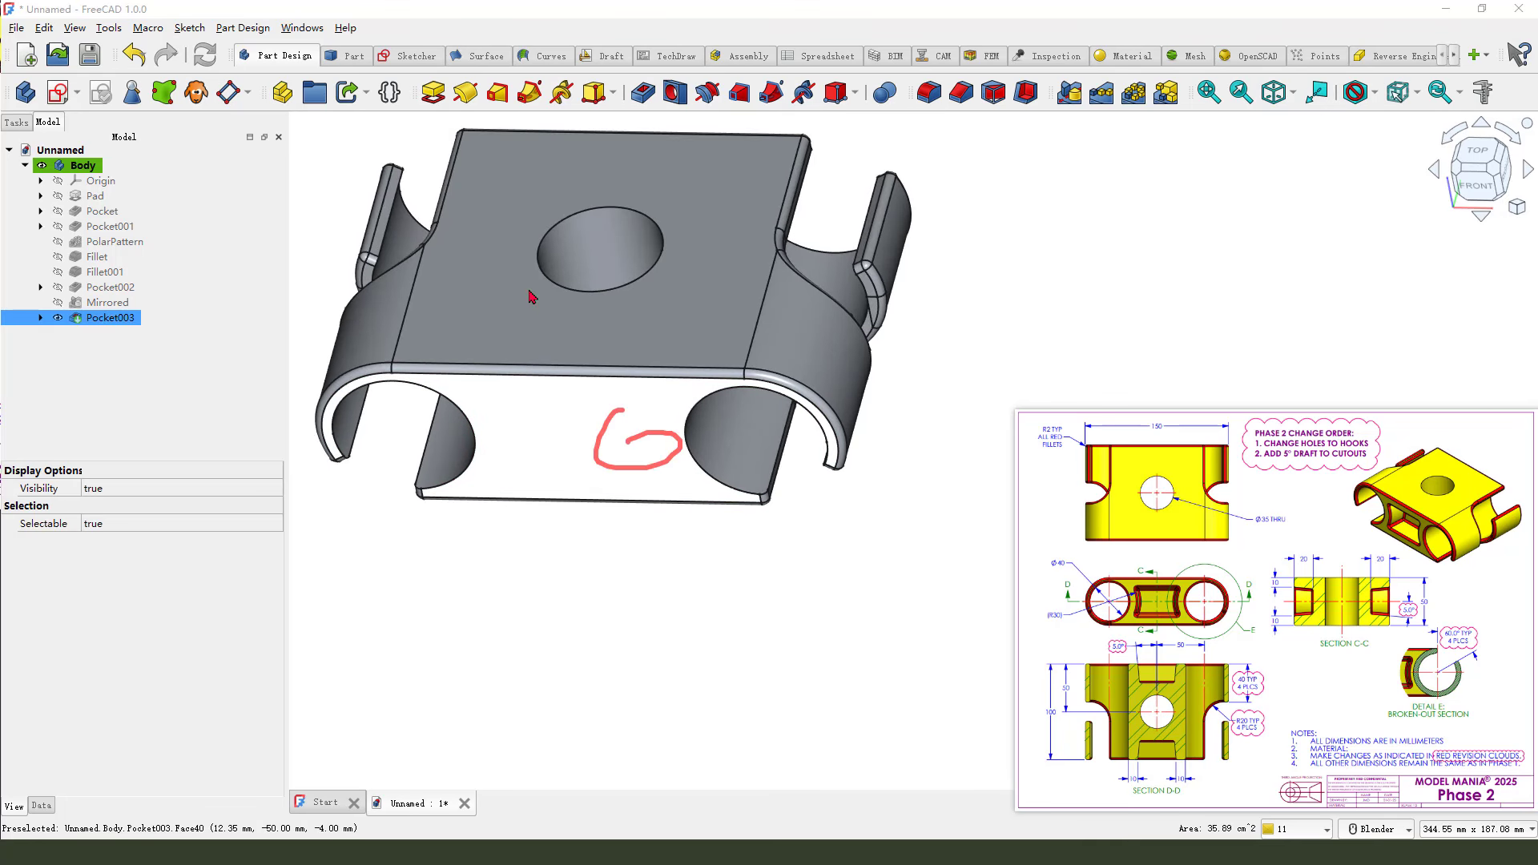
pyautogui.click(57, 95)
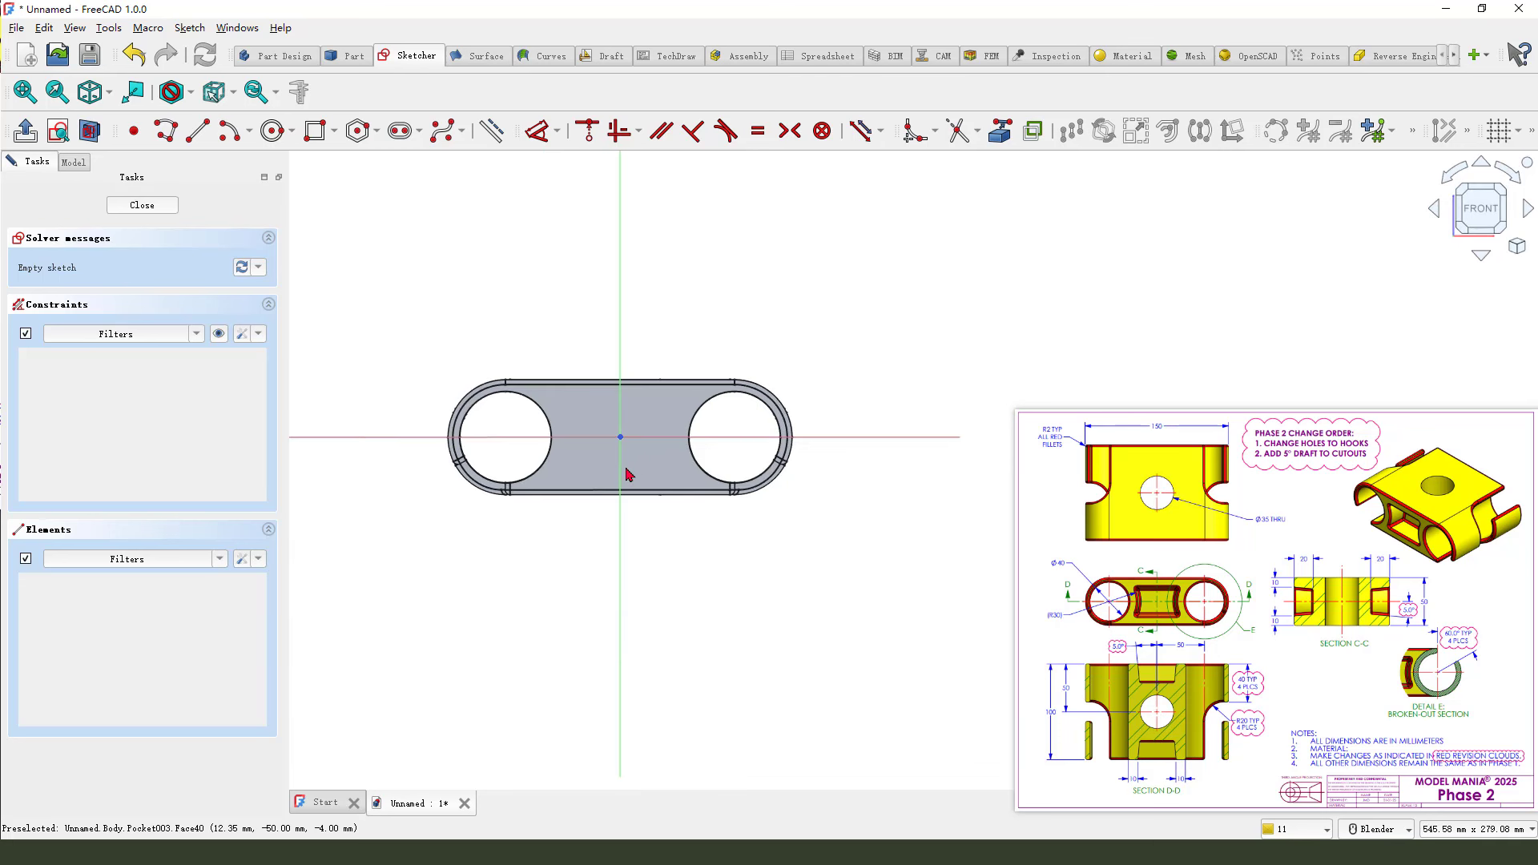
pyautogui.click(999, 131)
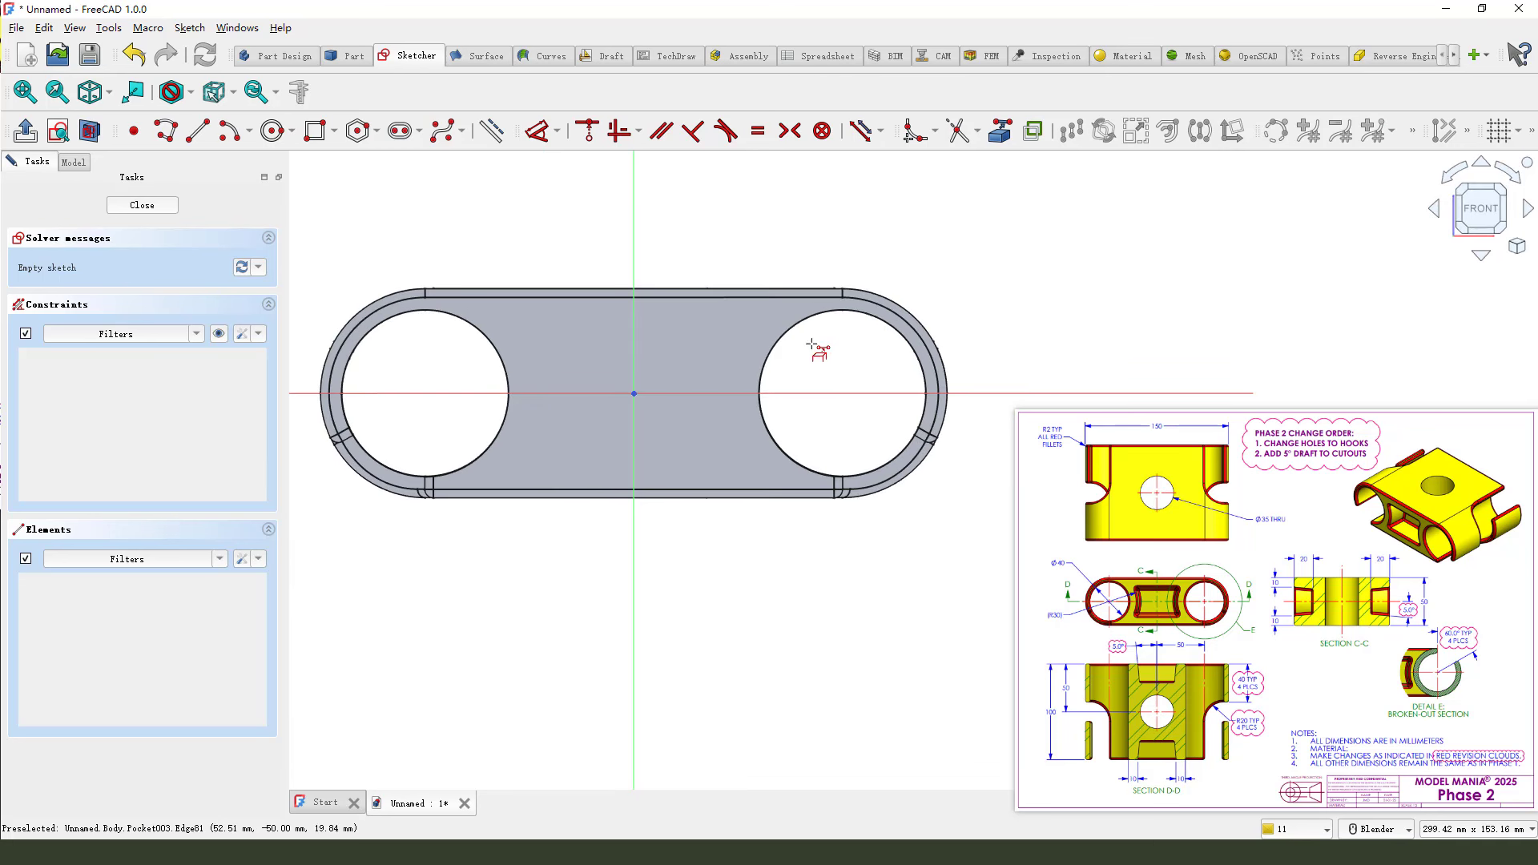
pyautogui.click(772, 353)
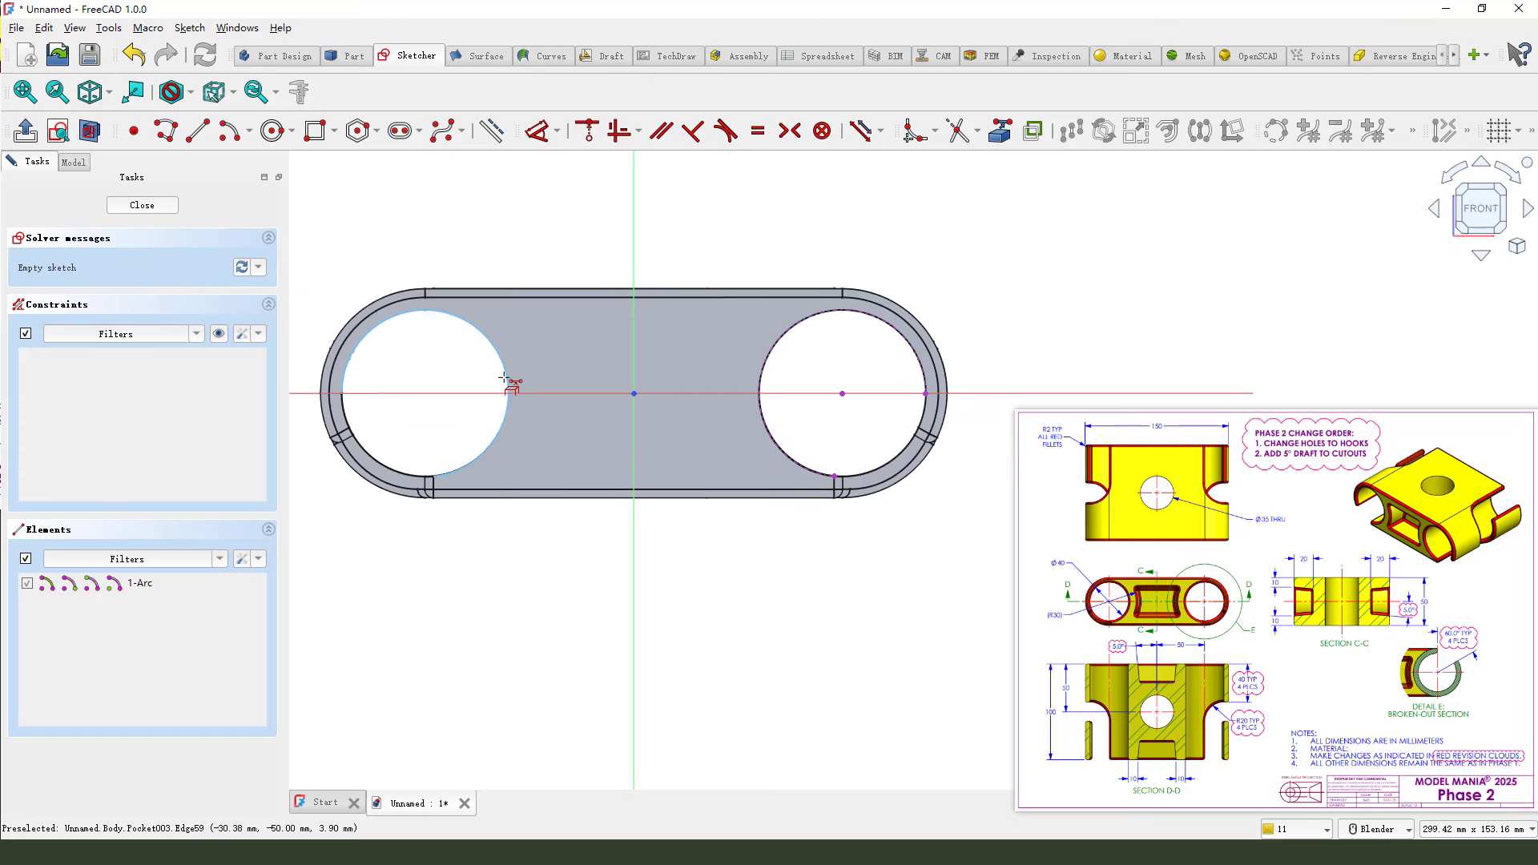
pyautogui.click(455, 380)
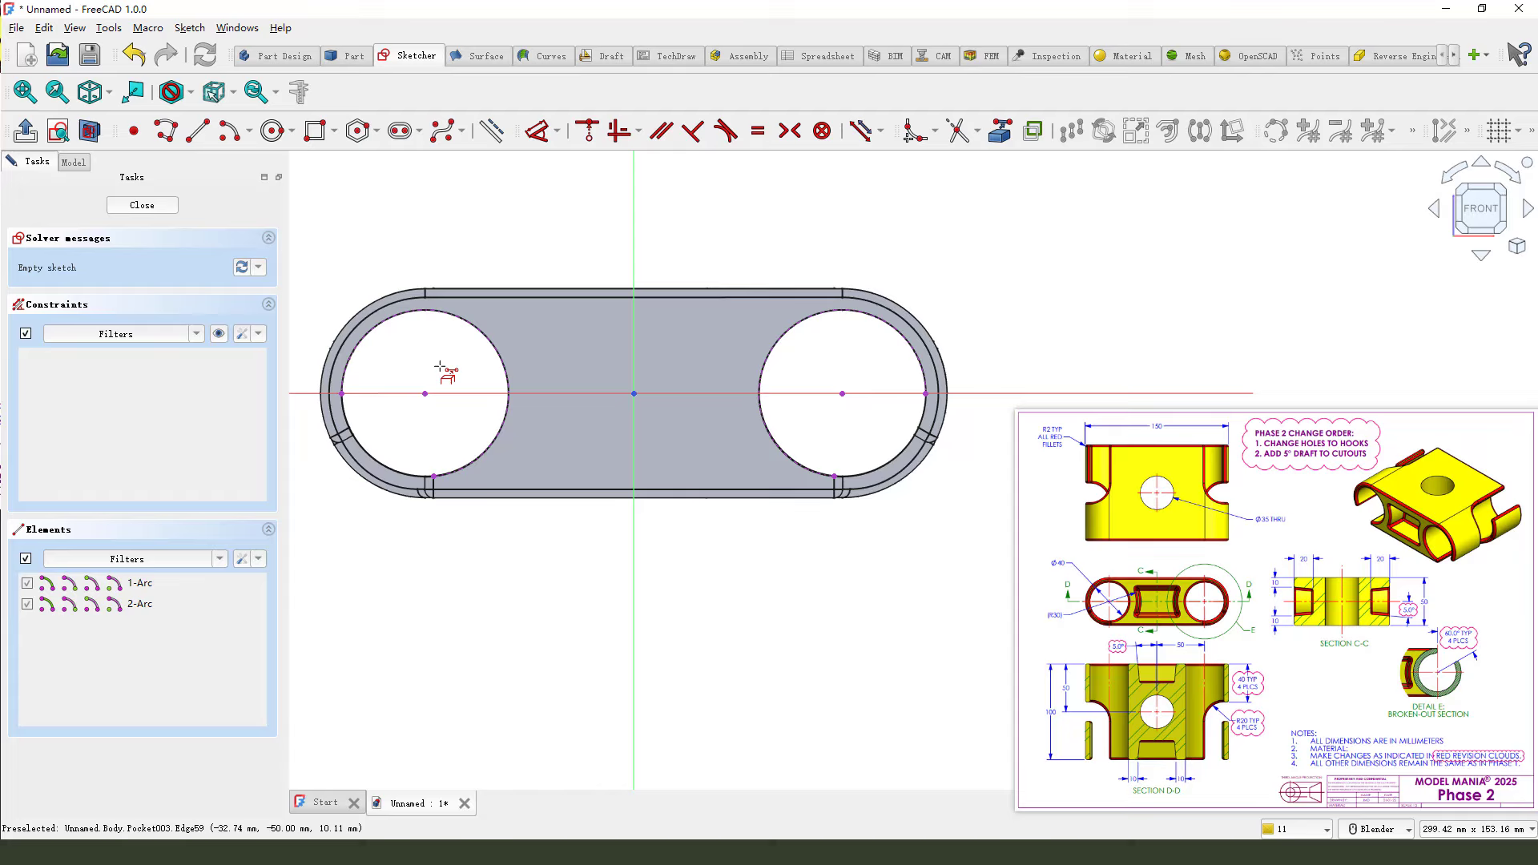
pyautogui.click(561, 284)
pyautogui.click(575, 498)
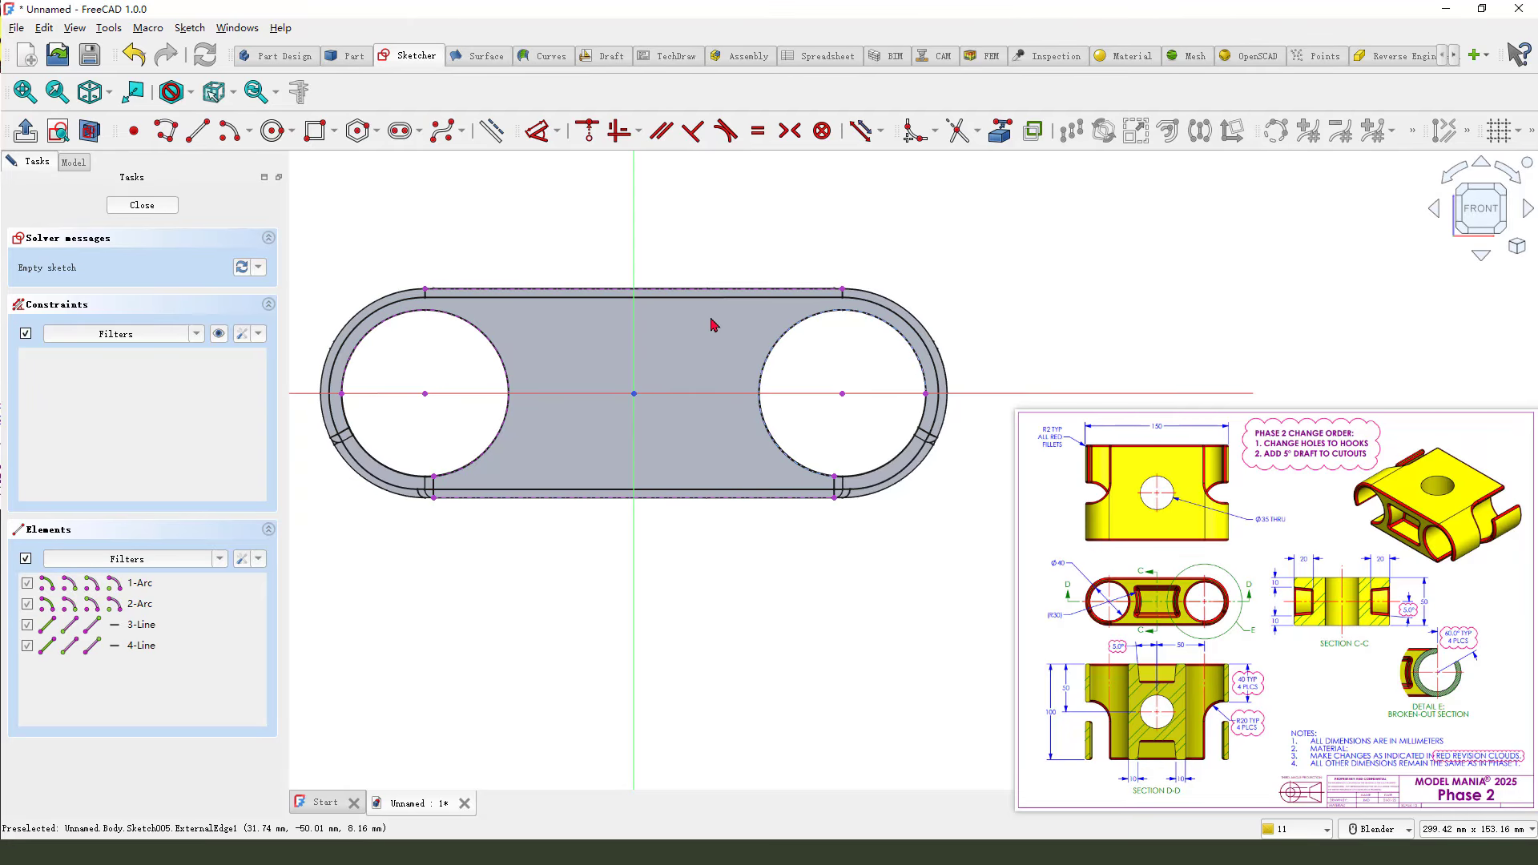
# Draw two facing arcs on the face between the holes, each centred on a hole's centre and slightly larger than the hole
pyautogui.scroll(1, 695, 422)
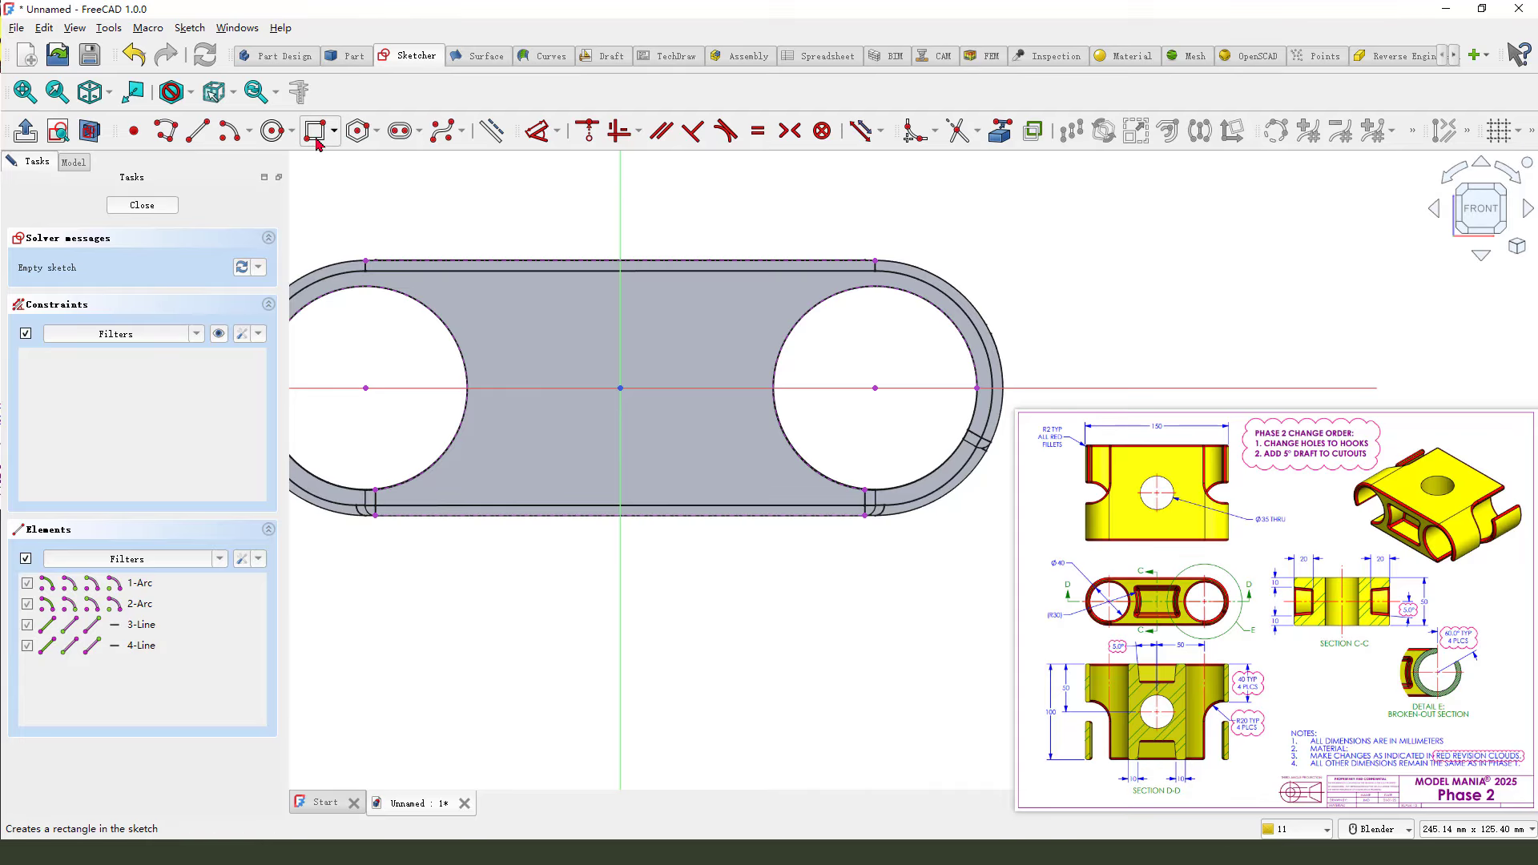
pyautogui.click(229, 131)
pyautogui.click(366, 389)
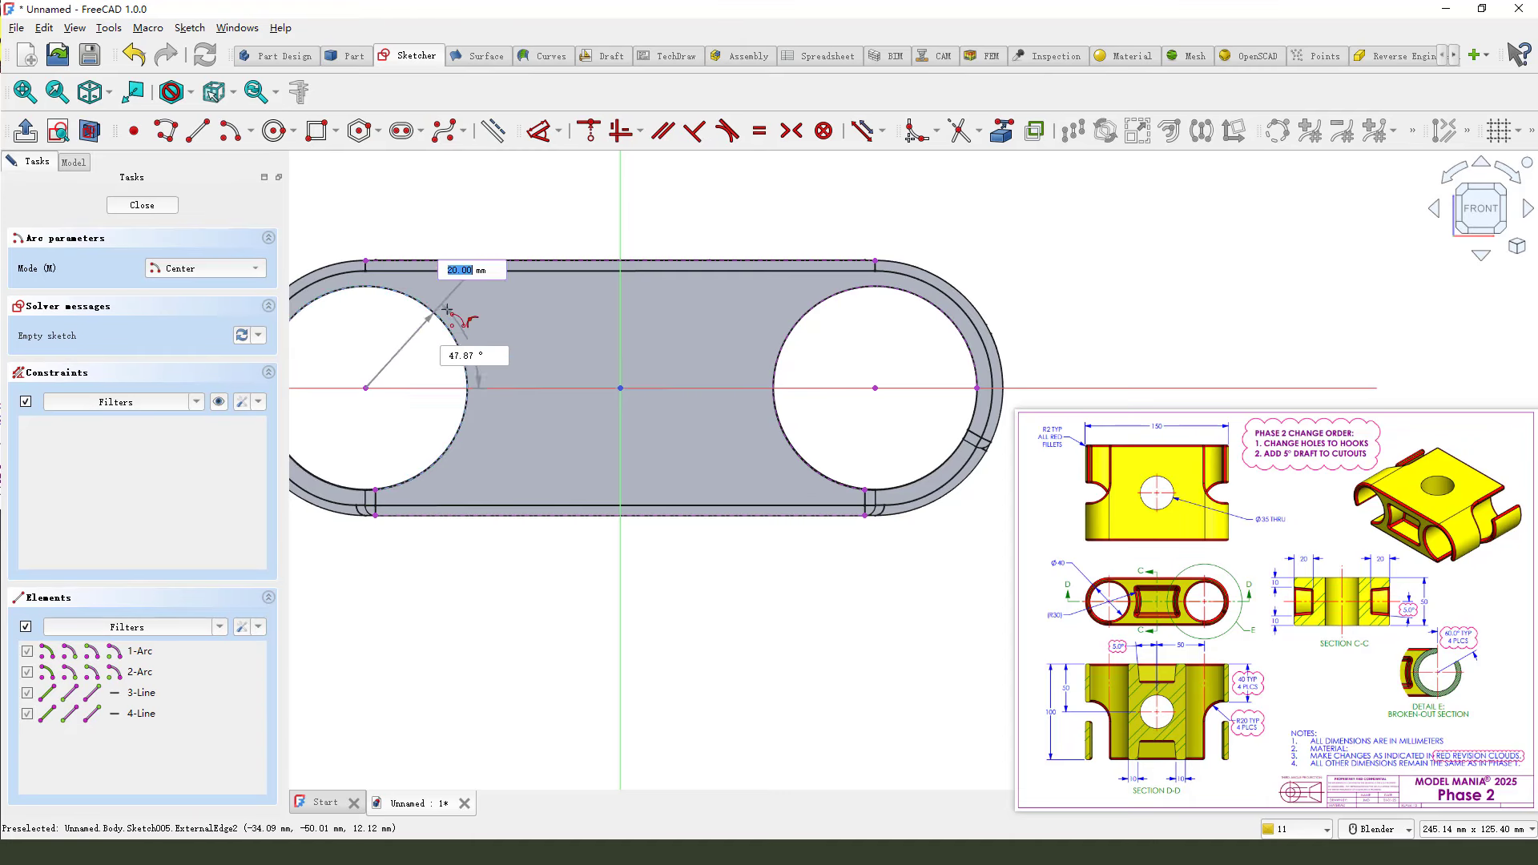
pyautogui.click(449, 302)
pyautogui.click(475, 481)
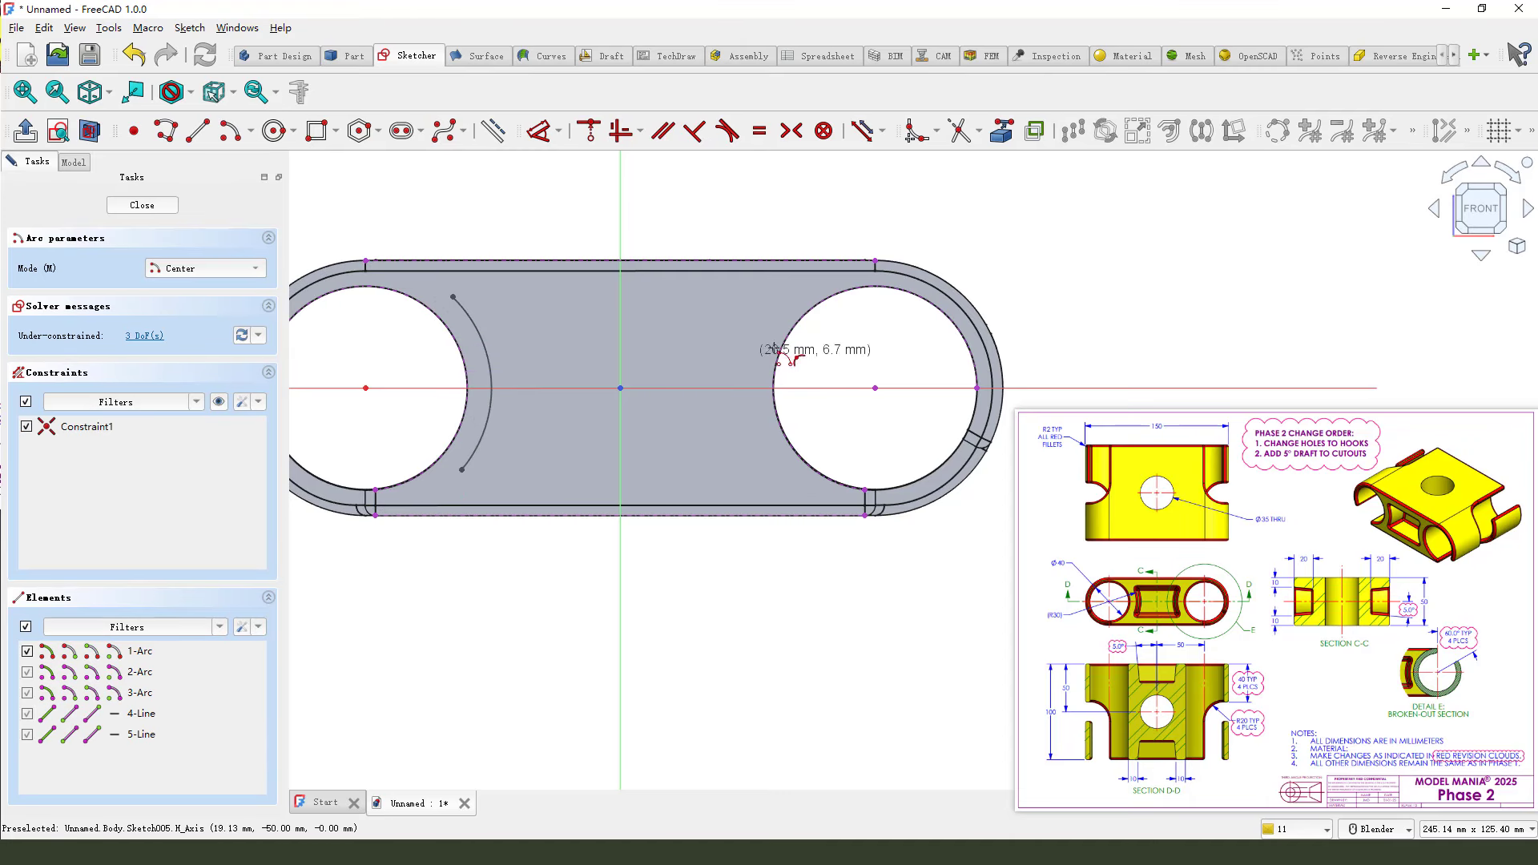
pyautogui.click(875, 387)
pyautogui.click(781, 289)
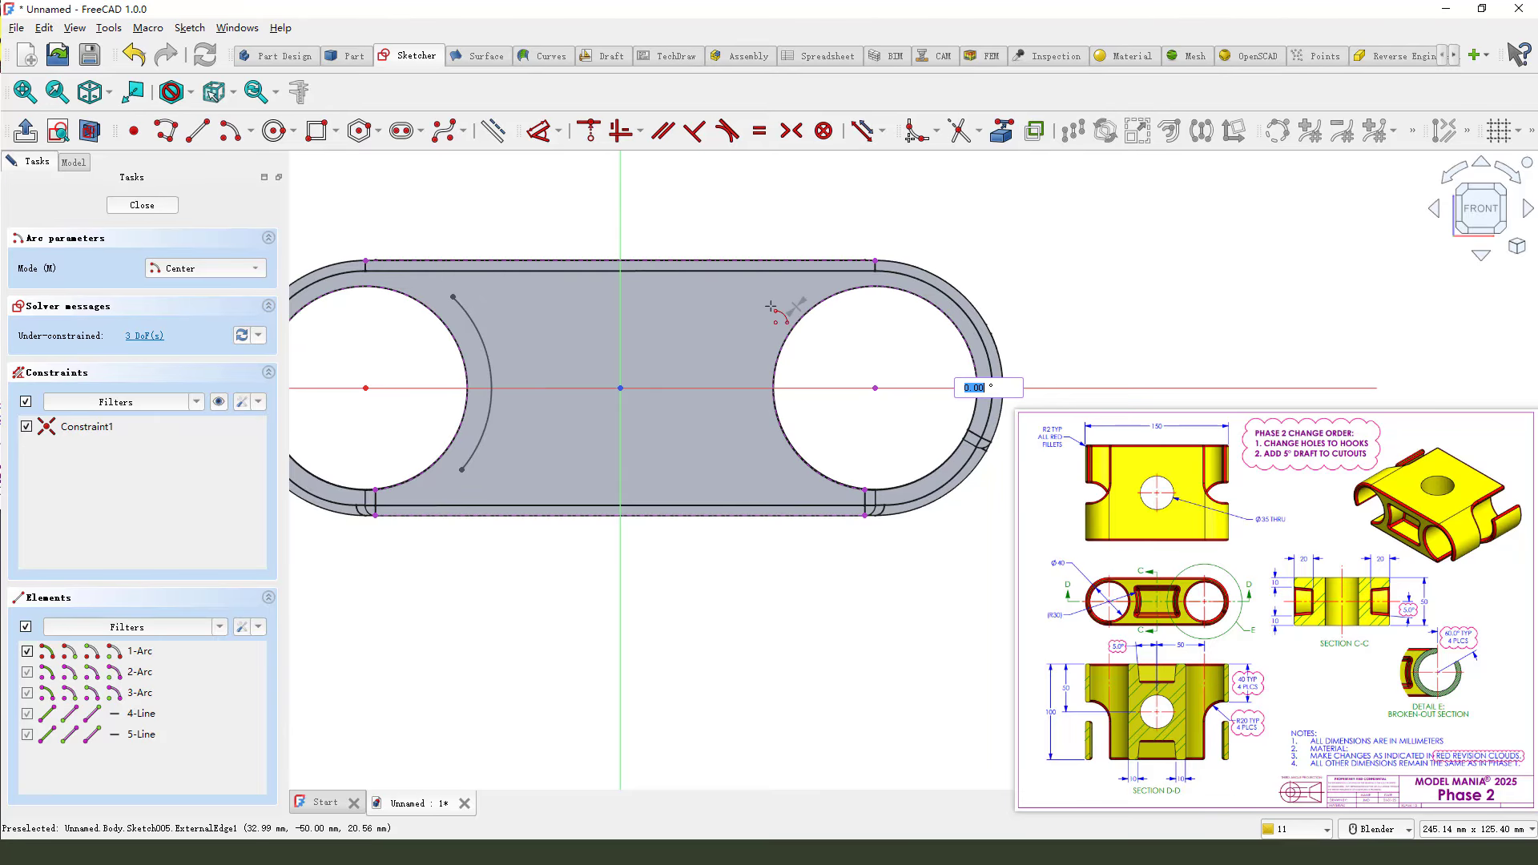
pyautogui.click(769, 473)
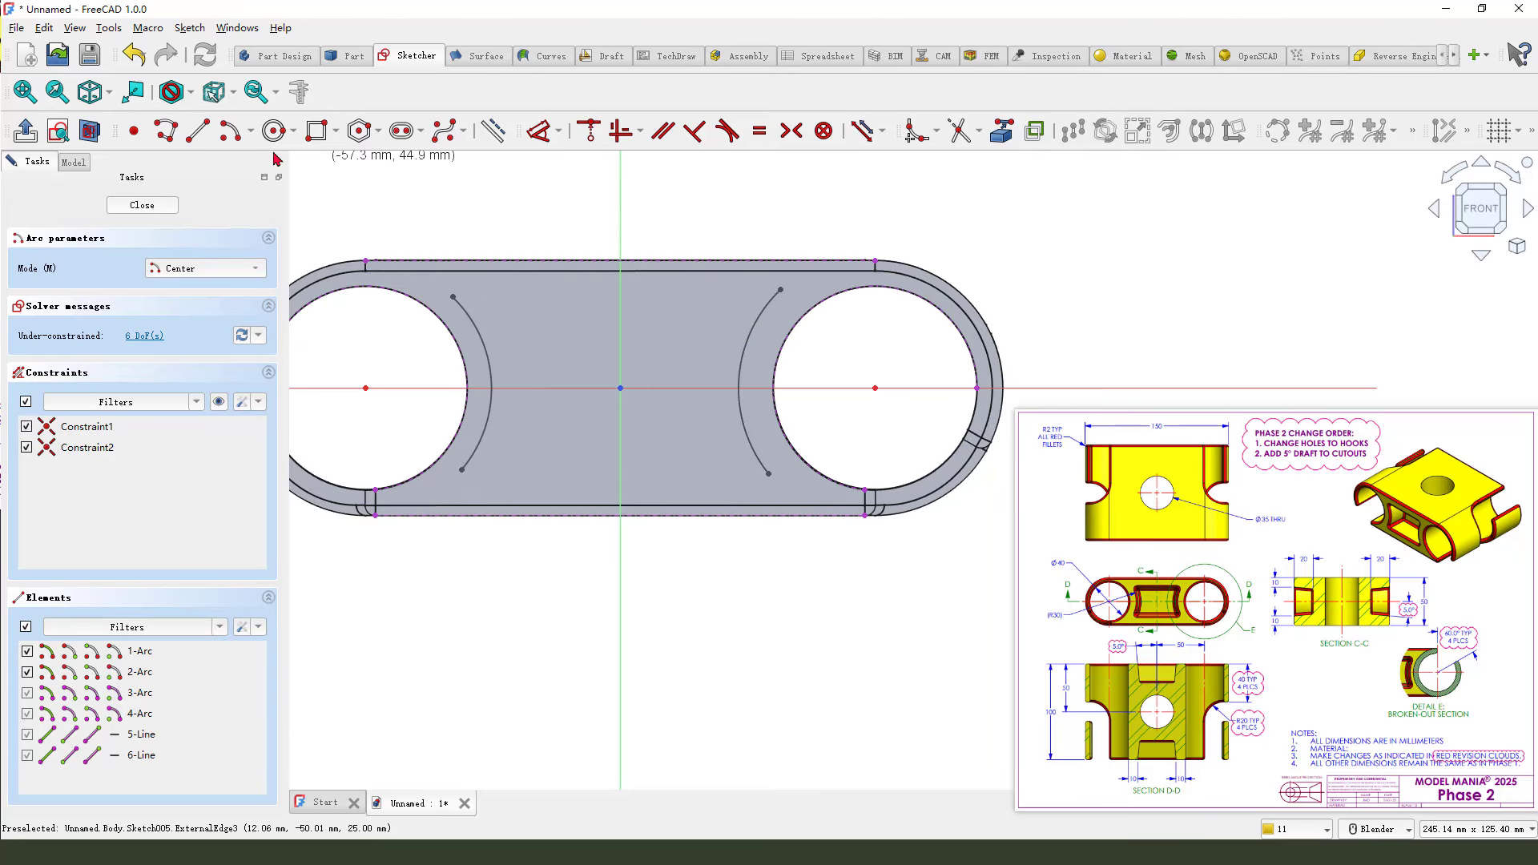
# Join the upper and lower ends of the two arcs with horizontal lines to close the cutout profile
pyautogui.click(198, 130)
pyautogui.click(453, 290)
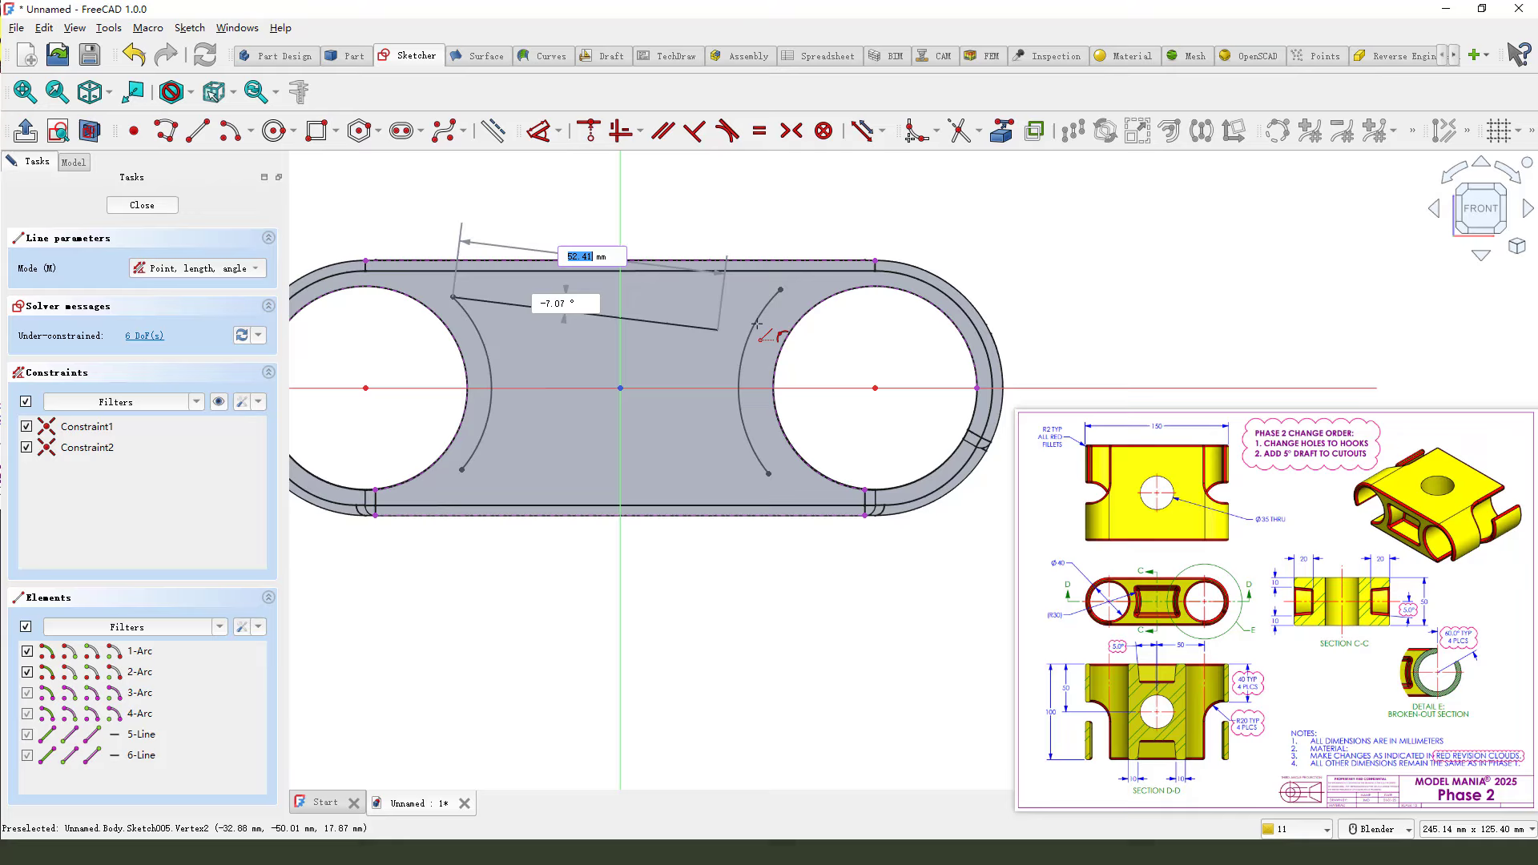
pyautogui.click(780, 290)
pyautogui.click(768, 473)
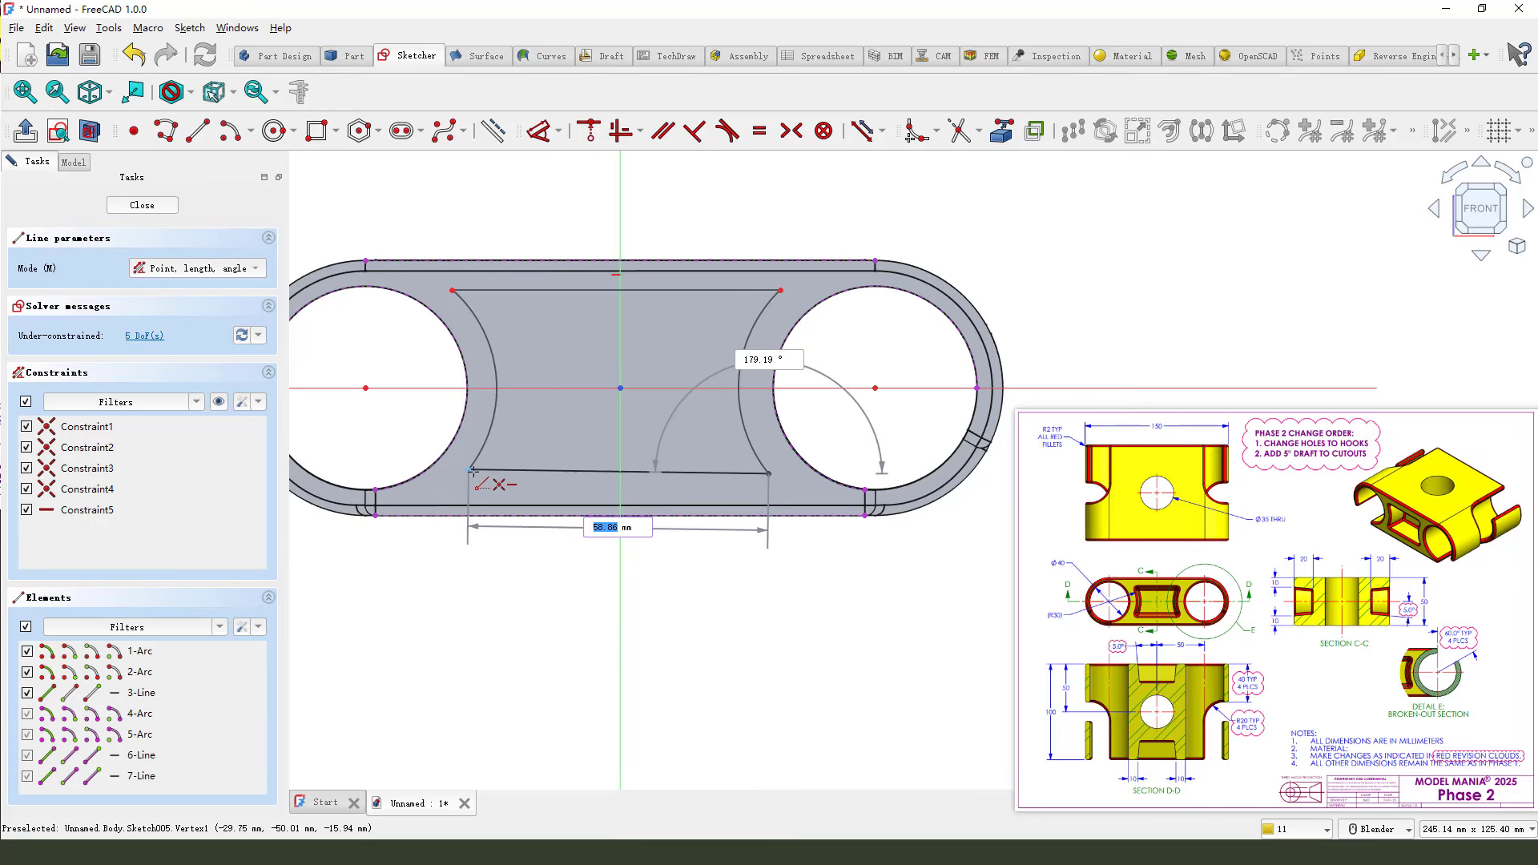
pyautogui.click(465, 473)
pyautogui.rightClick(522, 584)
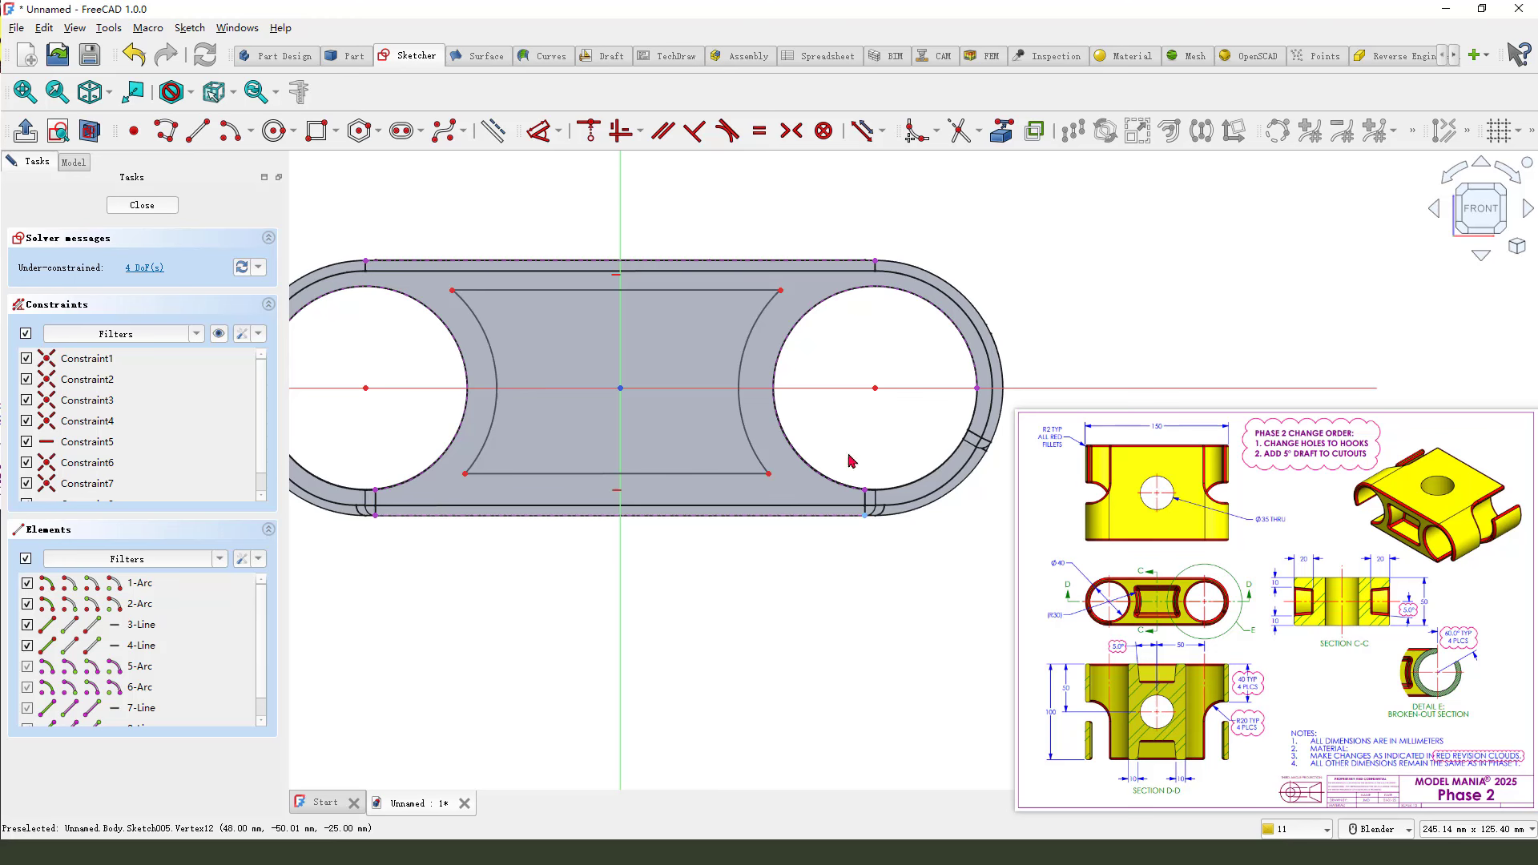
# Make the right arc's two endpoints symmetric about the sketch's horizontal axis
pyautogui.click(781, 291)
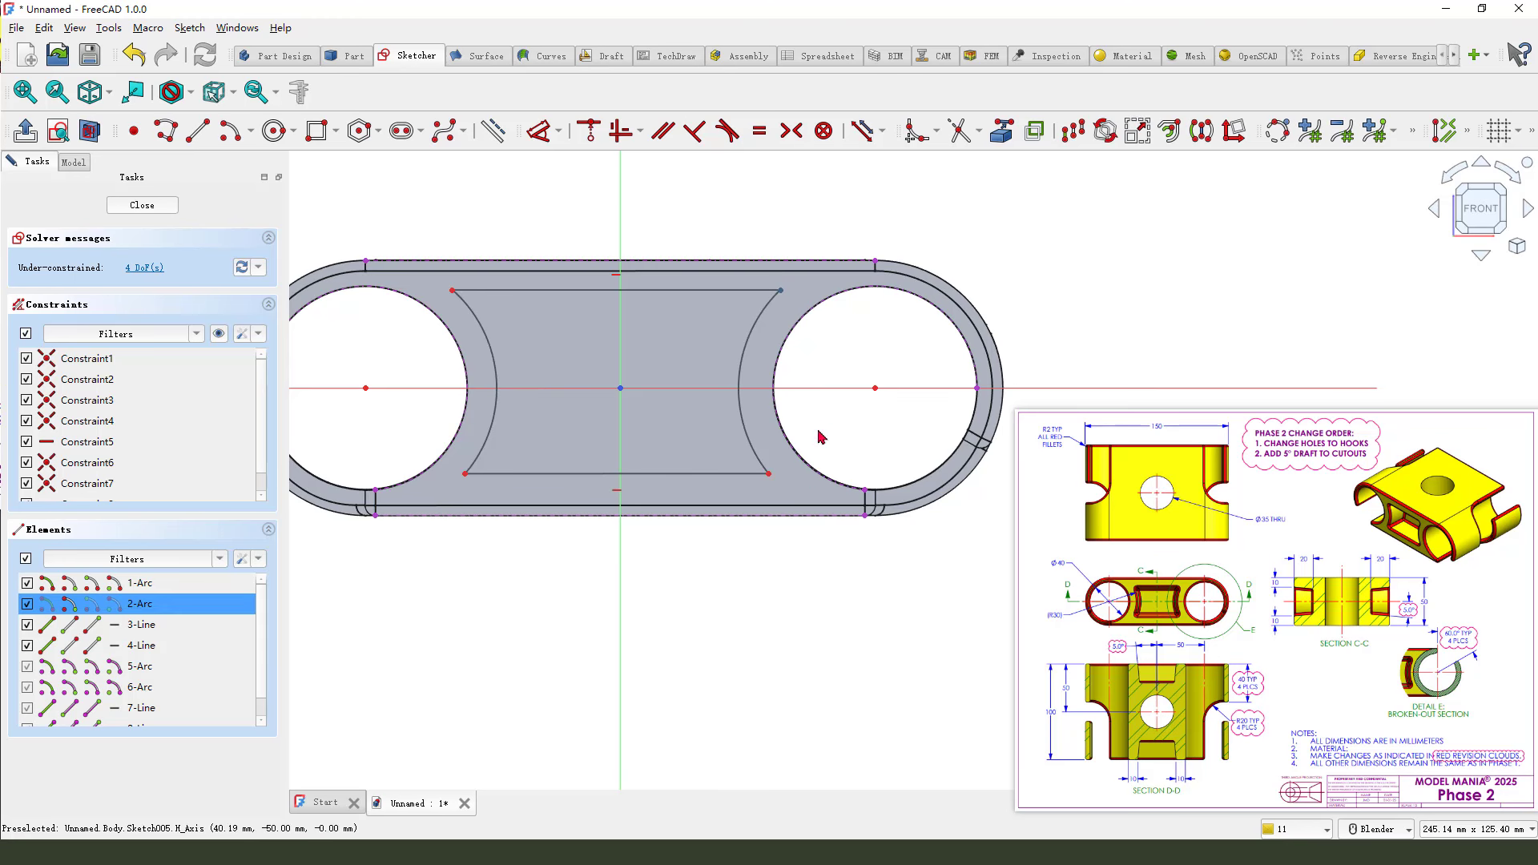
pyautogui.click(826, 390)
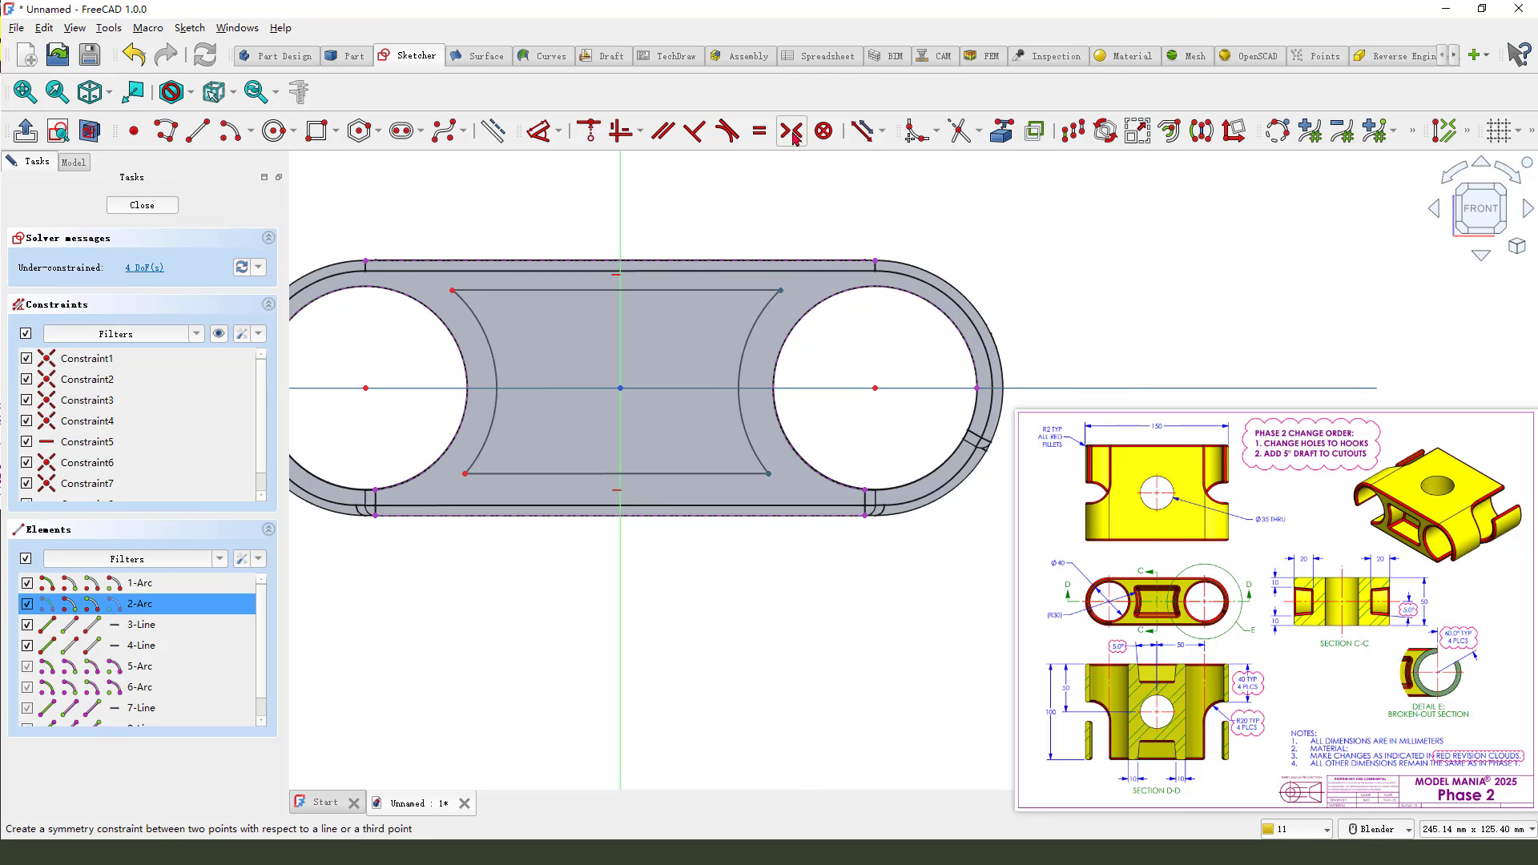
pyautogui.click(791, 132)
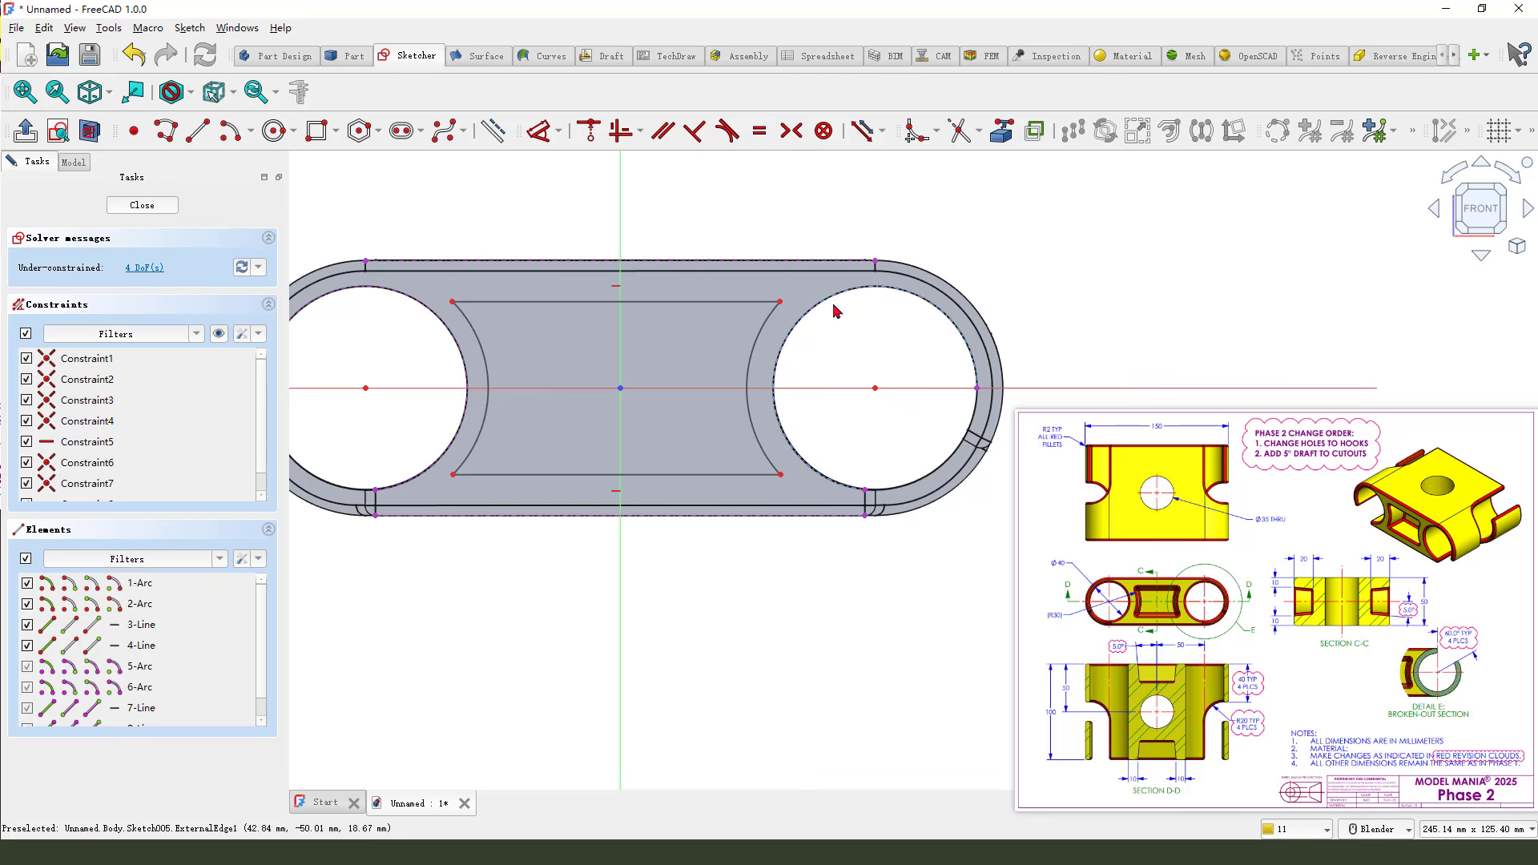
# Dimension the distance from the profile's upper-right corner to the right hole's edge at 10 mm
pyautogui.click(539, 132)
pyautogui.click(781, 303)
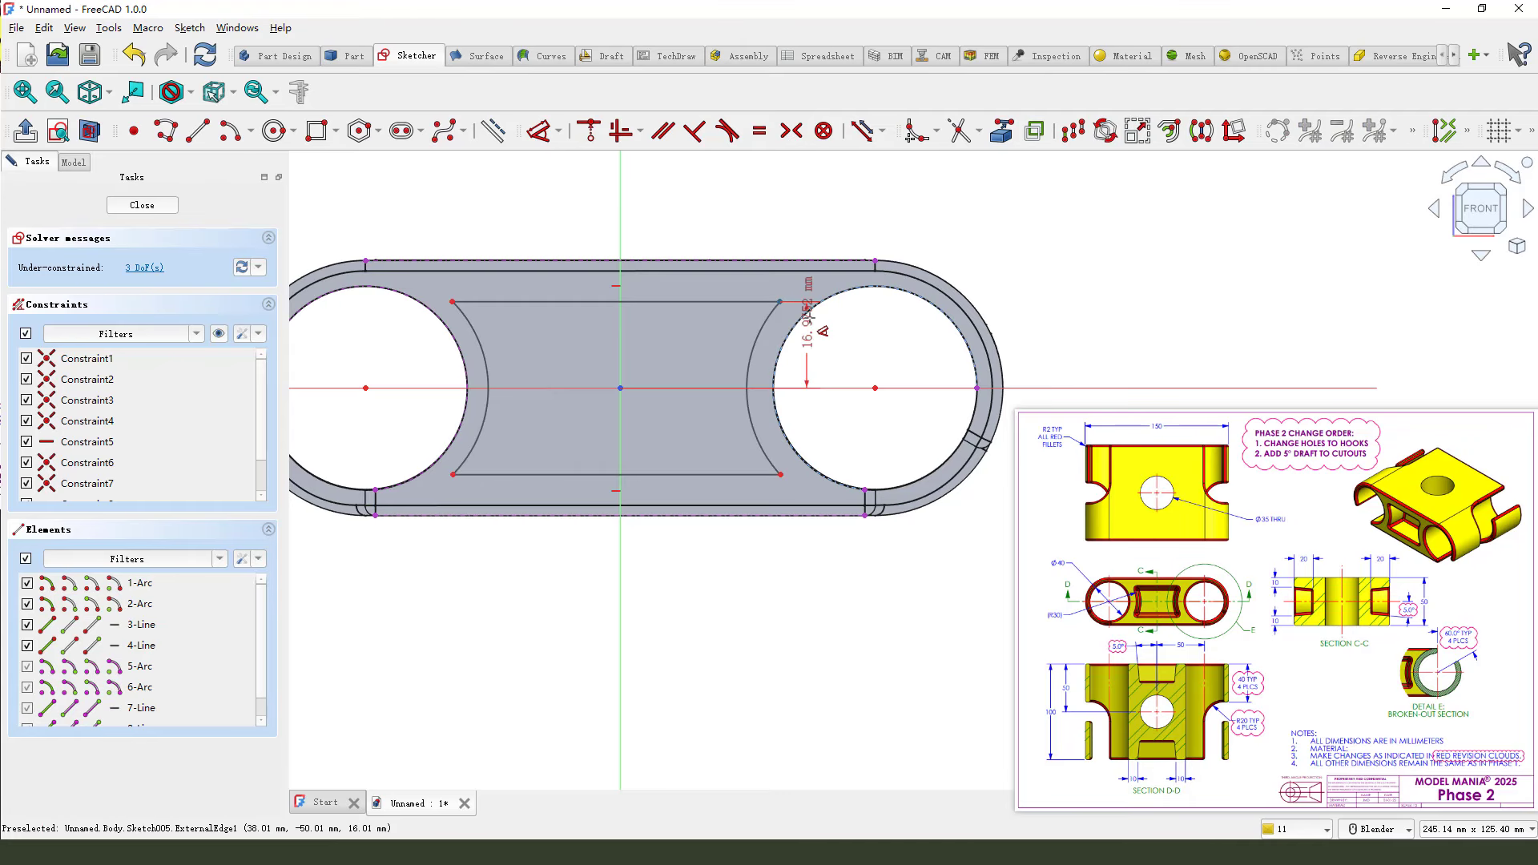
pyautogui.click(811, 324)
pyautogui.scroll(4, 810, 323)
pyautogui.click(883, 432)
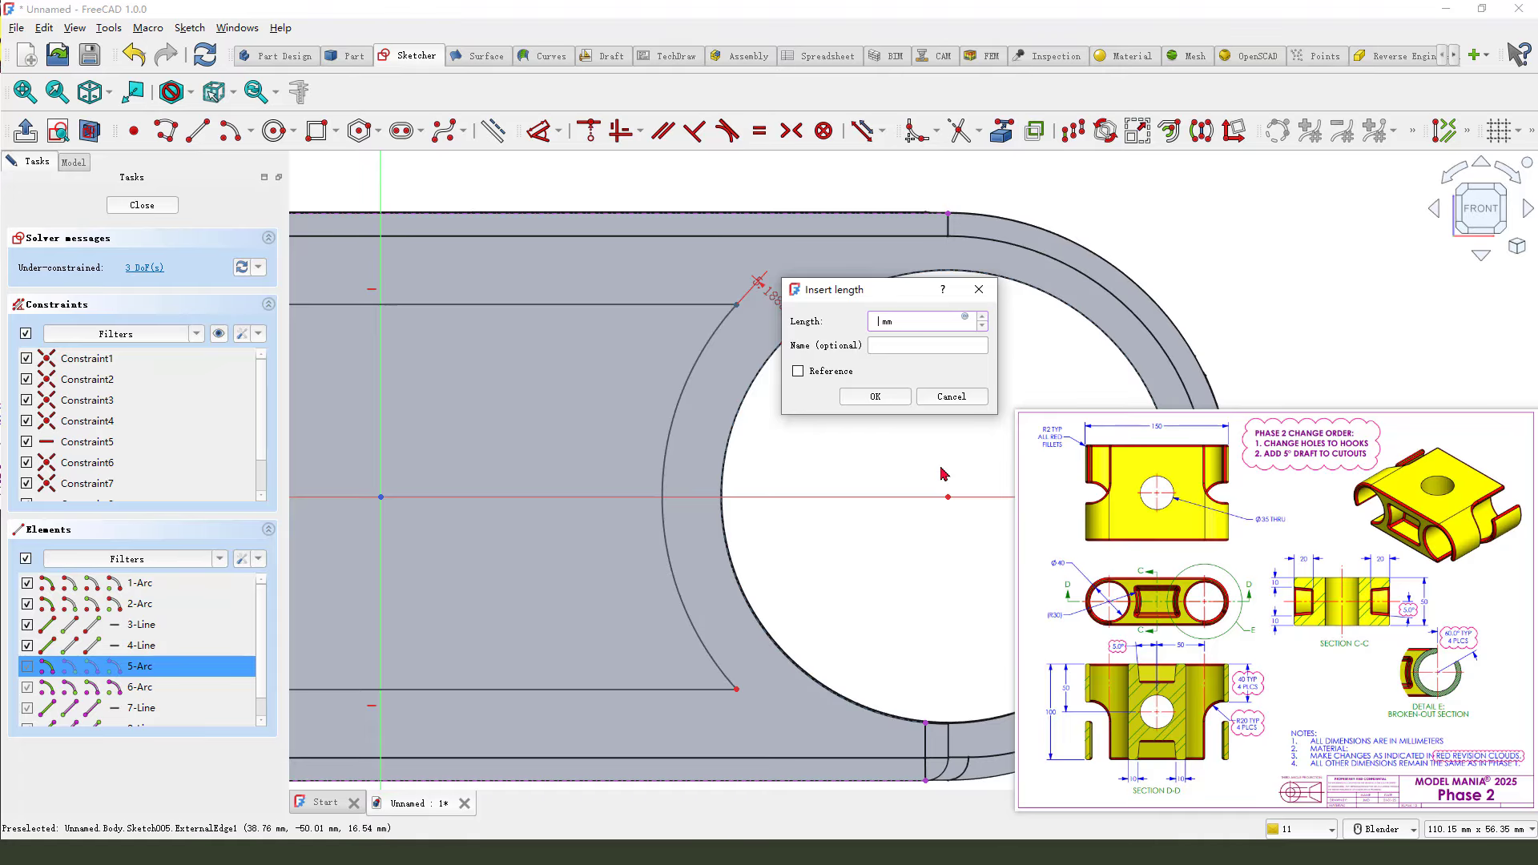
pyautogui.press('Return')
pyautogui.scroll(-4, 654, 160)
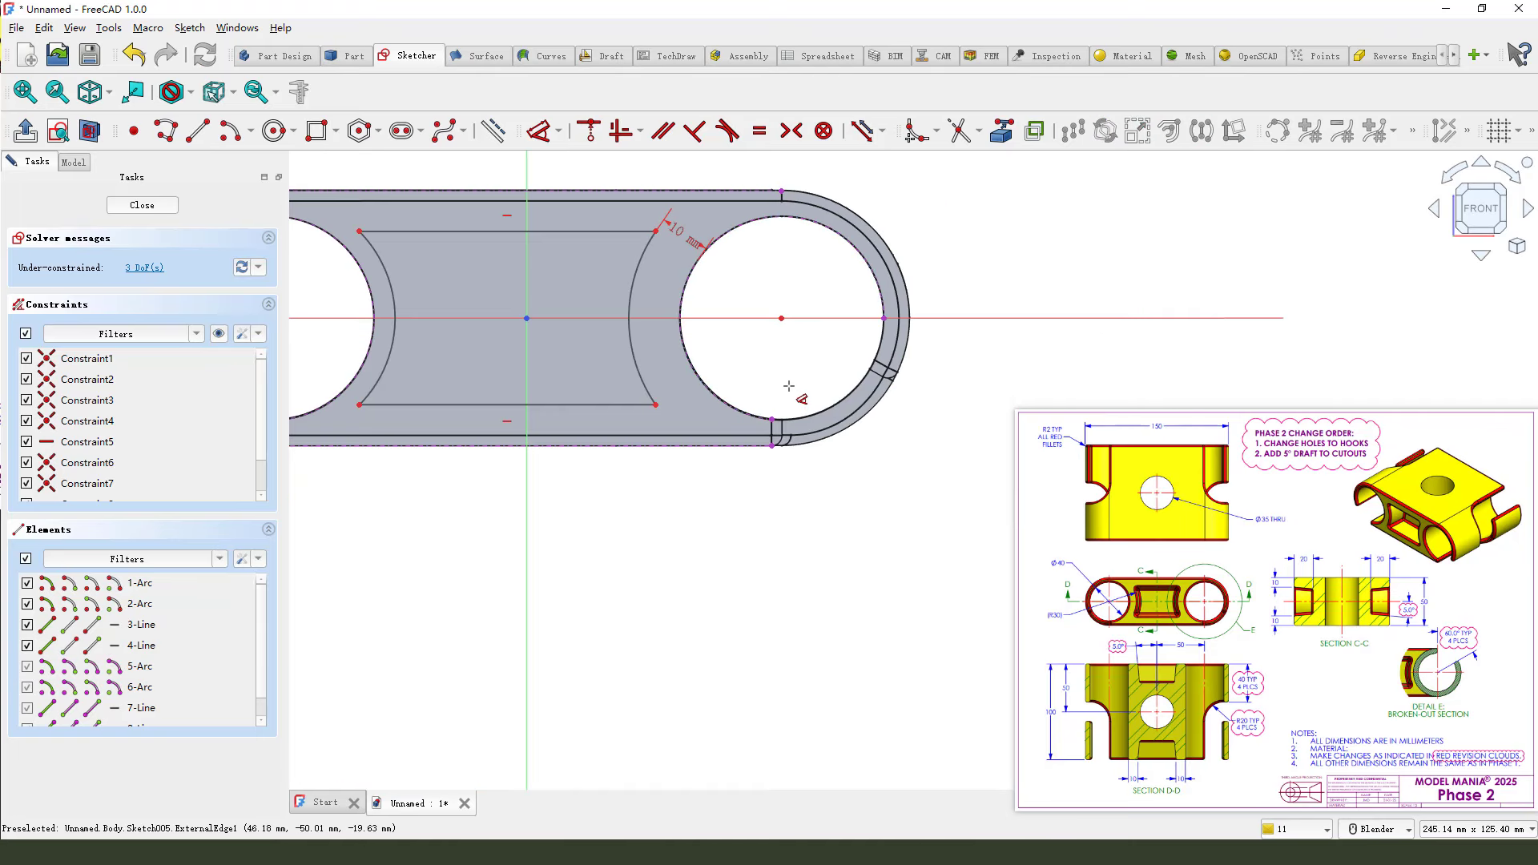
pyautogui.scroll(-2, 785, 383)
pyautogui.scroll(5, 521, 301)
pyautogui.scroll(-2, 587, 381)
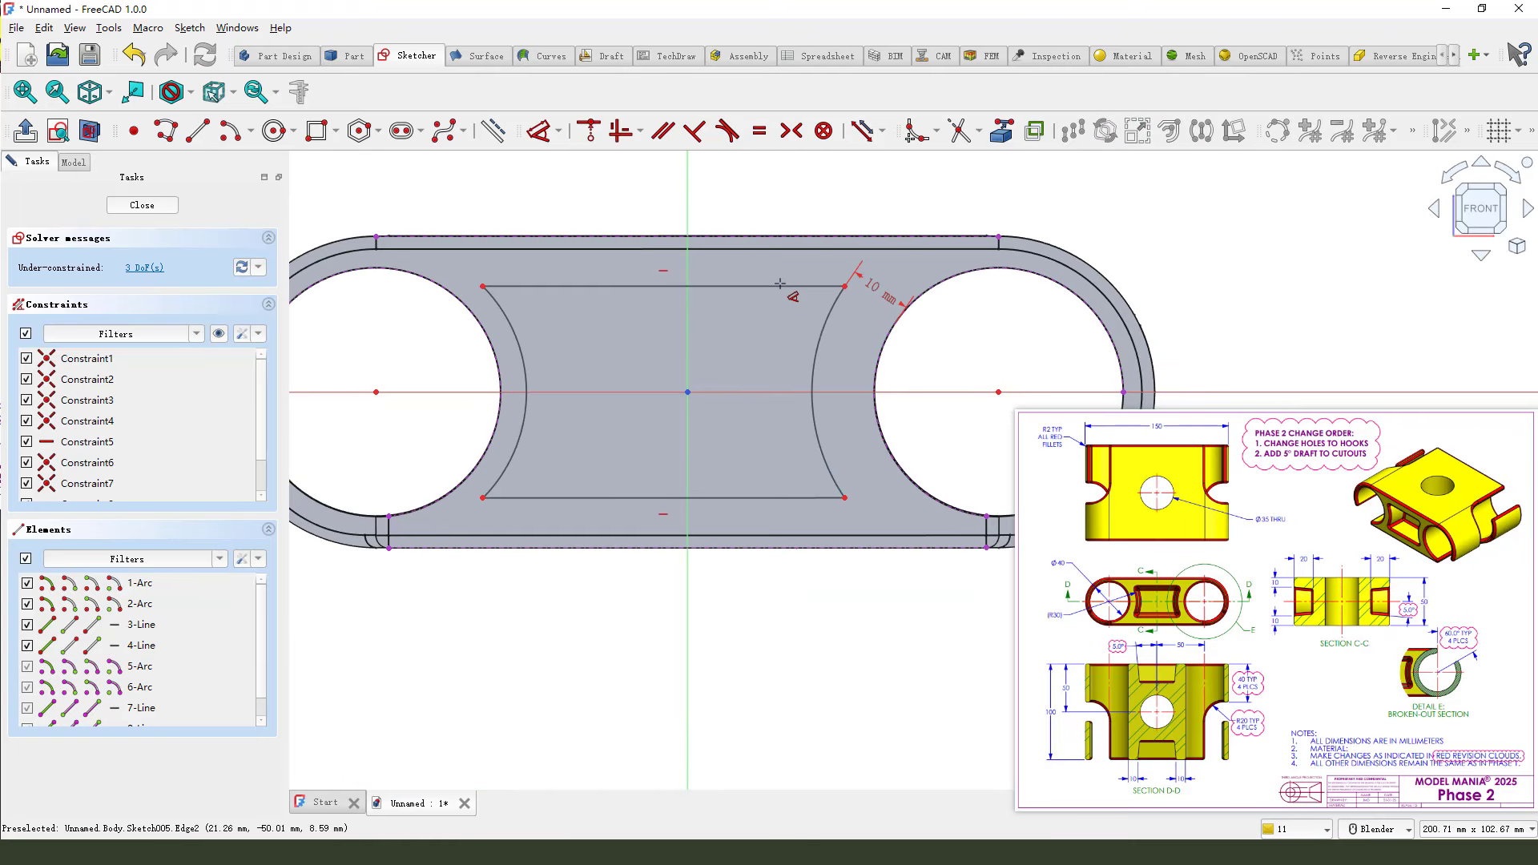
# Dimension the distance from the cutout profile's upper line to the part's upper edge at 10 mm
pyautogui.click(779, 285)
pyautogui.click(773, 236)
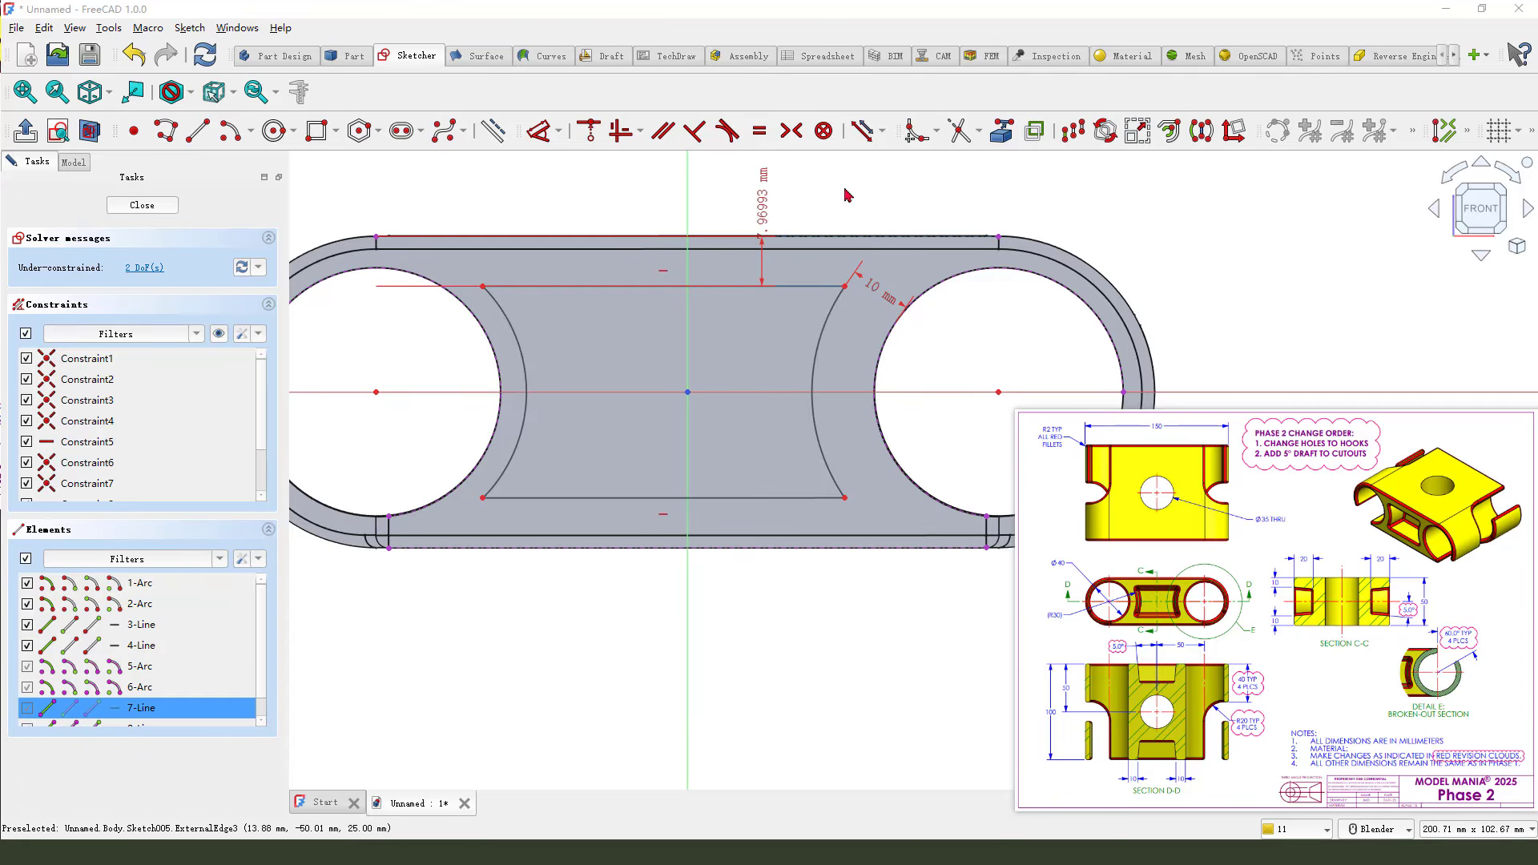
pyautogui.click(762, 200)
pyautogui.write('10')
pyautogui.press('Return')
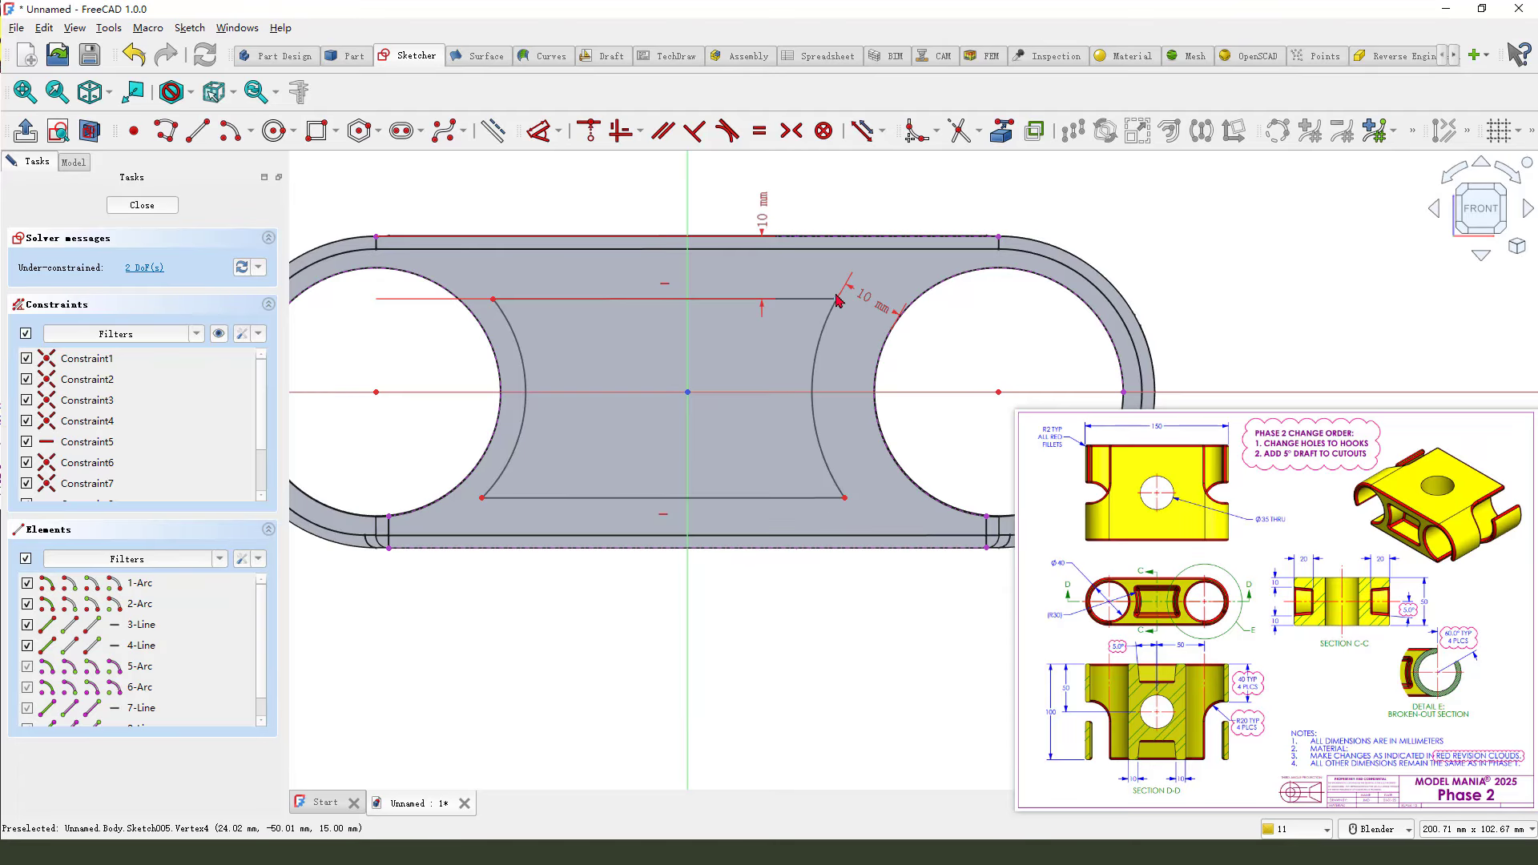
# Make the upper line's two endpoints symmetric about the sketch's vertical axis and shift the lower line slightly upward
pyautogui.click(493, 304)
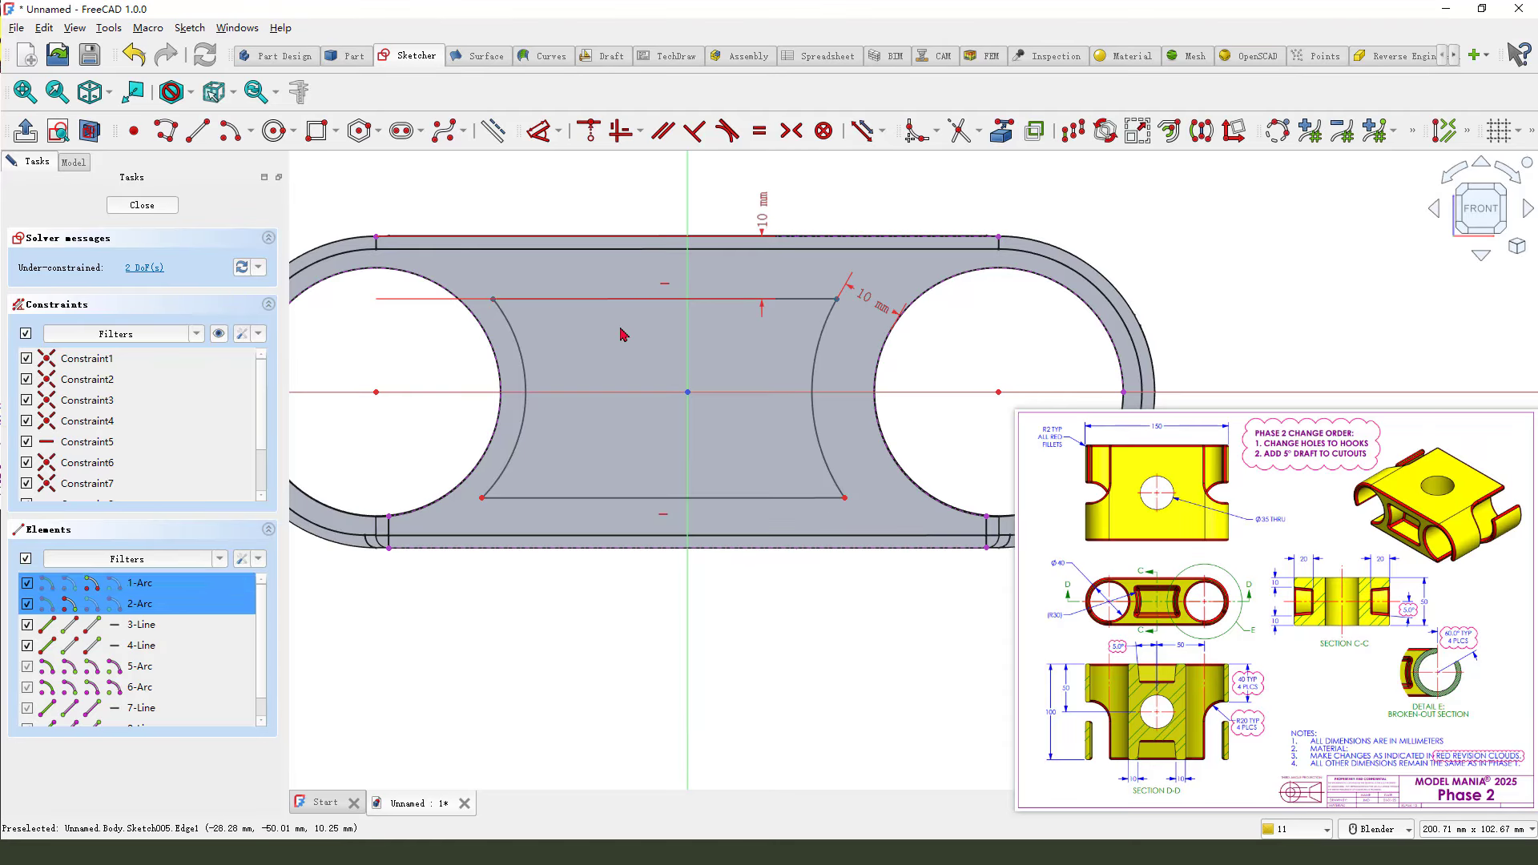
pyautogui.click(790, 133)
pyautogui.rightClick(829, 180)
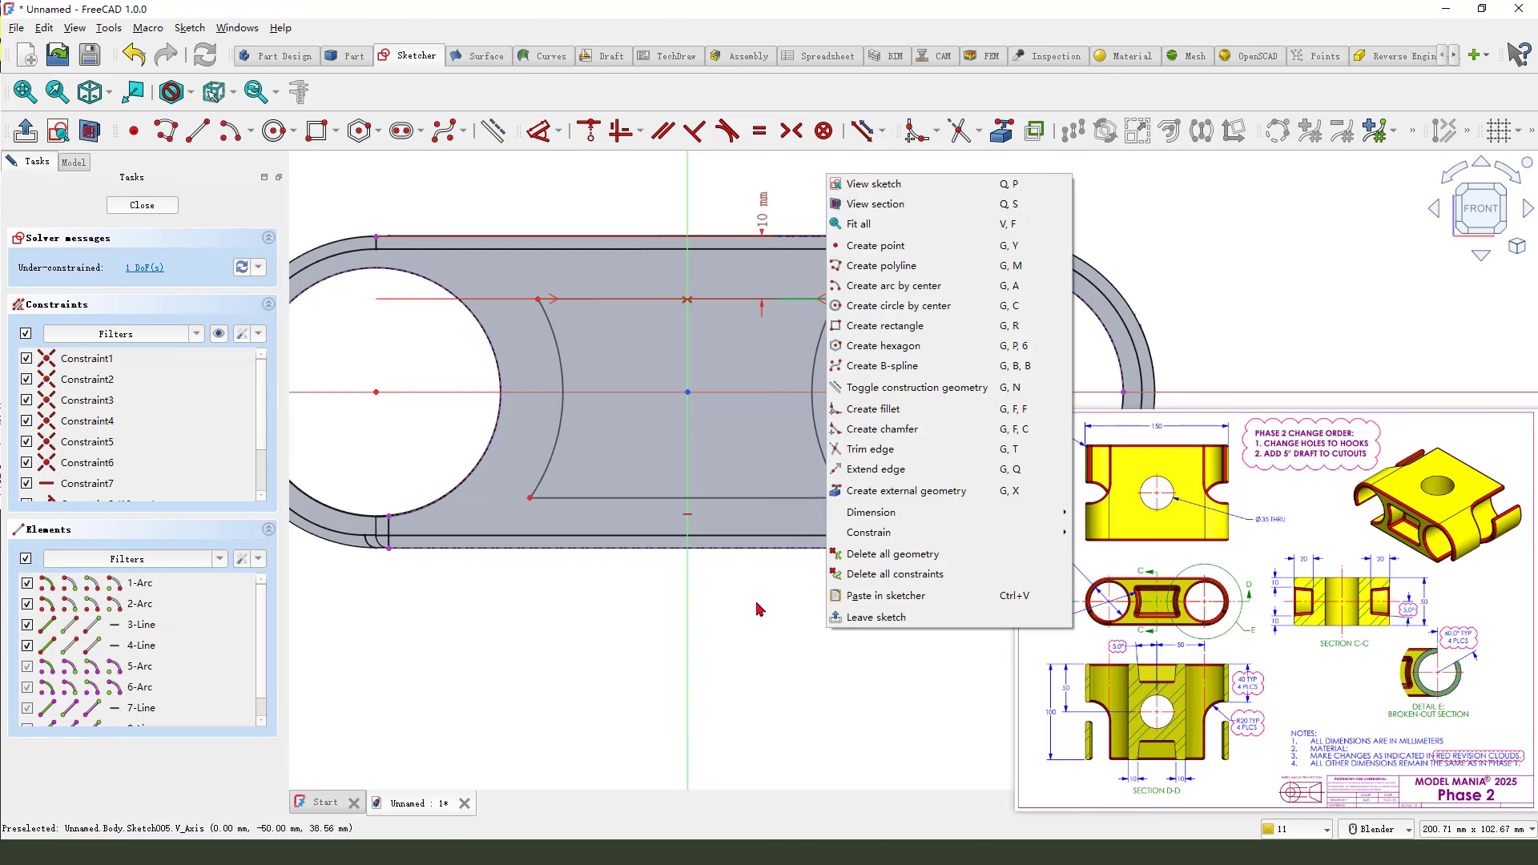
pyautogui.click(785, 527)
pyautogui.moveTo(786, 502)
pyautogui.mouseDown()
pyautogui.moveTo(784, 483)
pyautogui.moveTo(784, 496)
pyautogui.mouseUp()
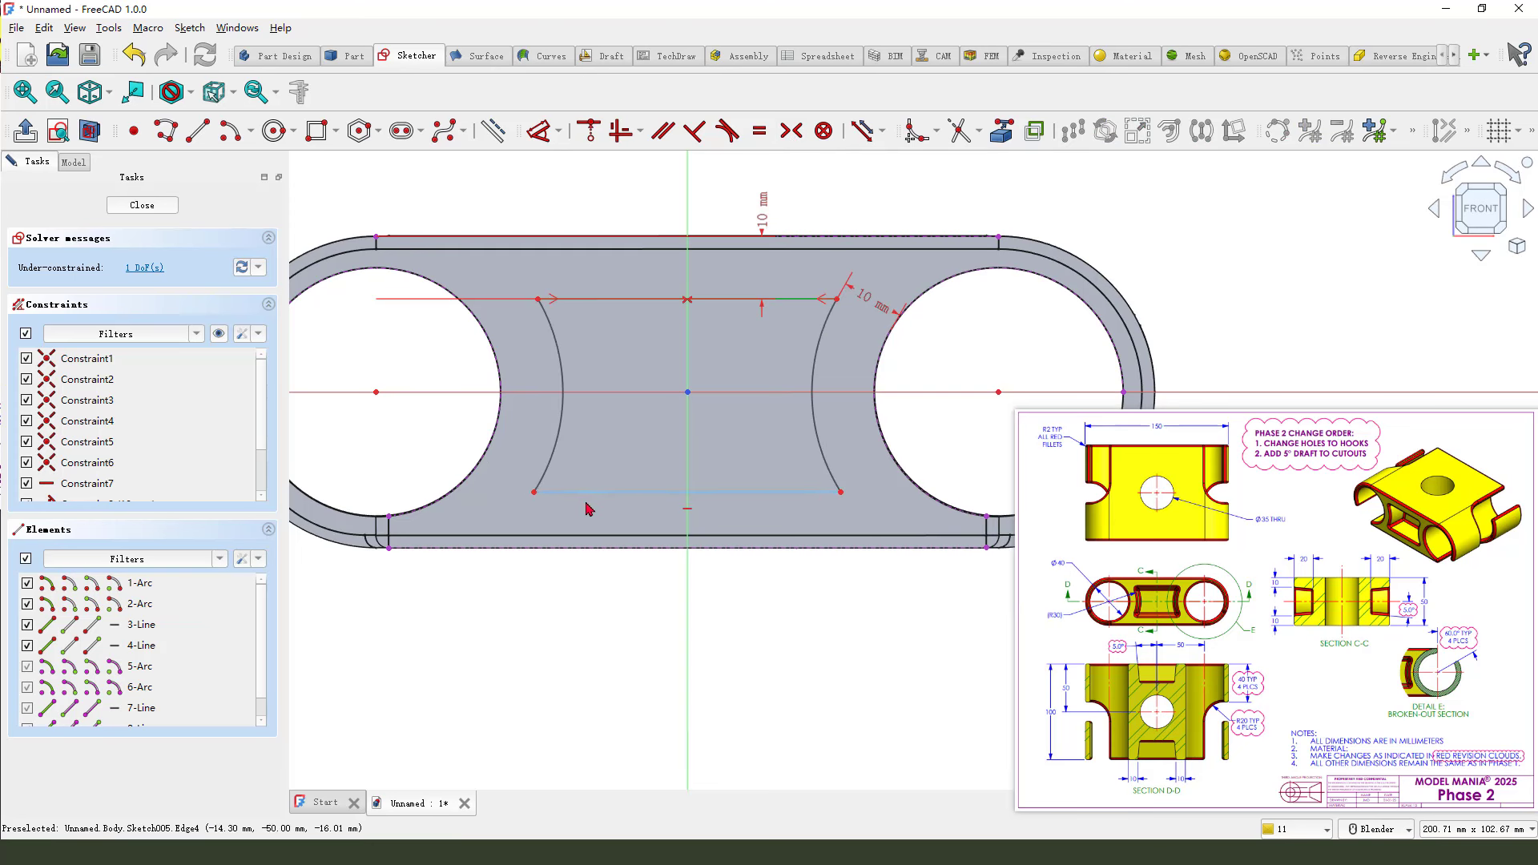
# Try to make the cutout profile's two right-hand corners symmetric about the sketch's horizontal axis, and undo that constraint
pyautogui.click(837, 496)
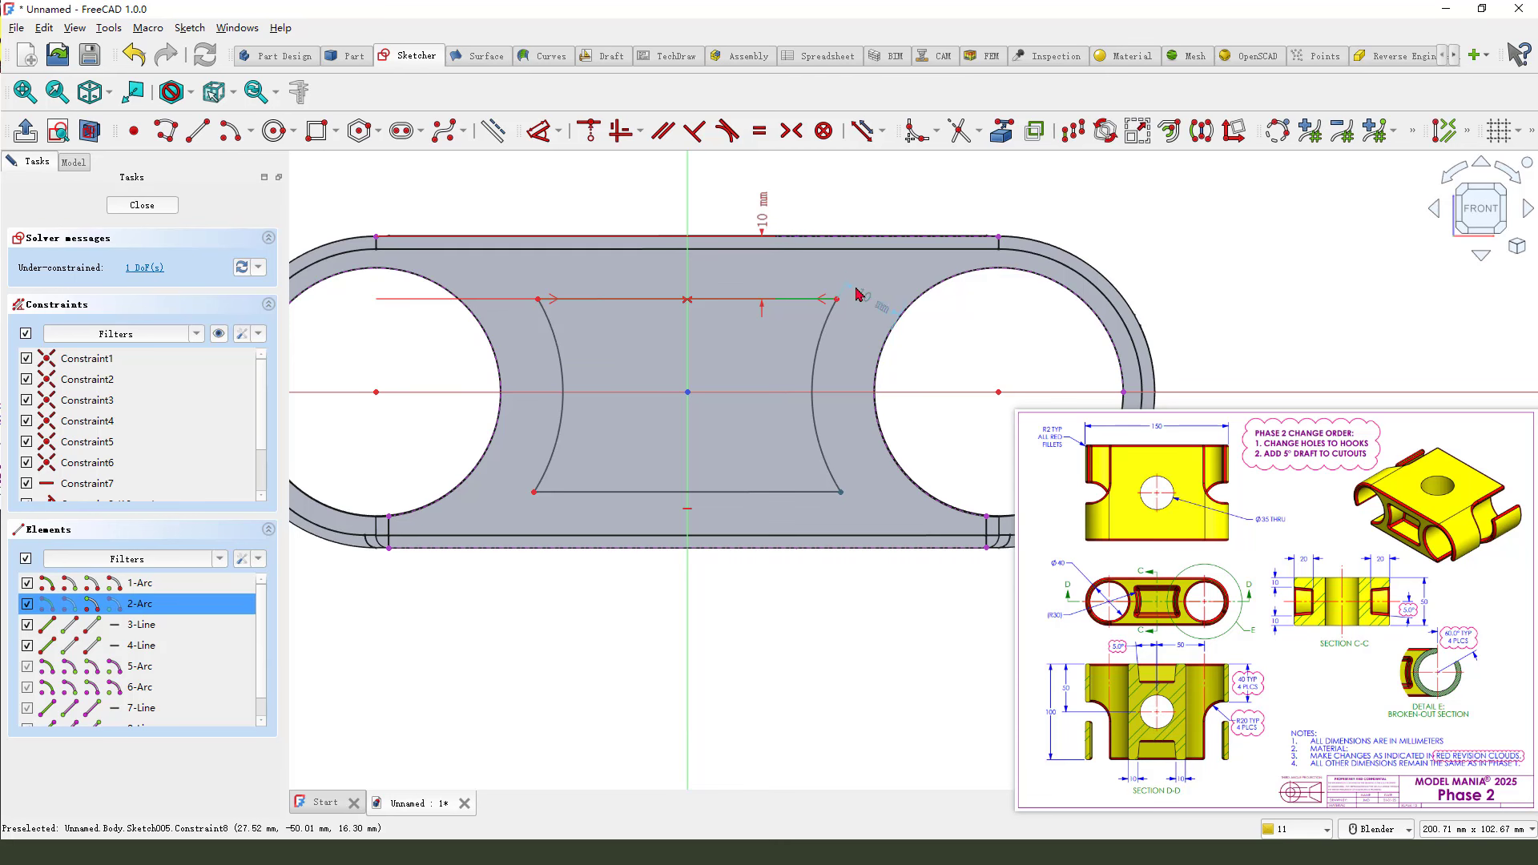
pyautogui.click(865, 392)
pyautogui.click(790, 131)
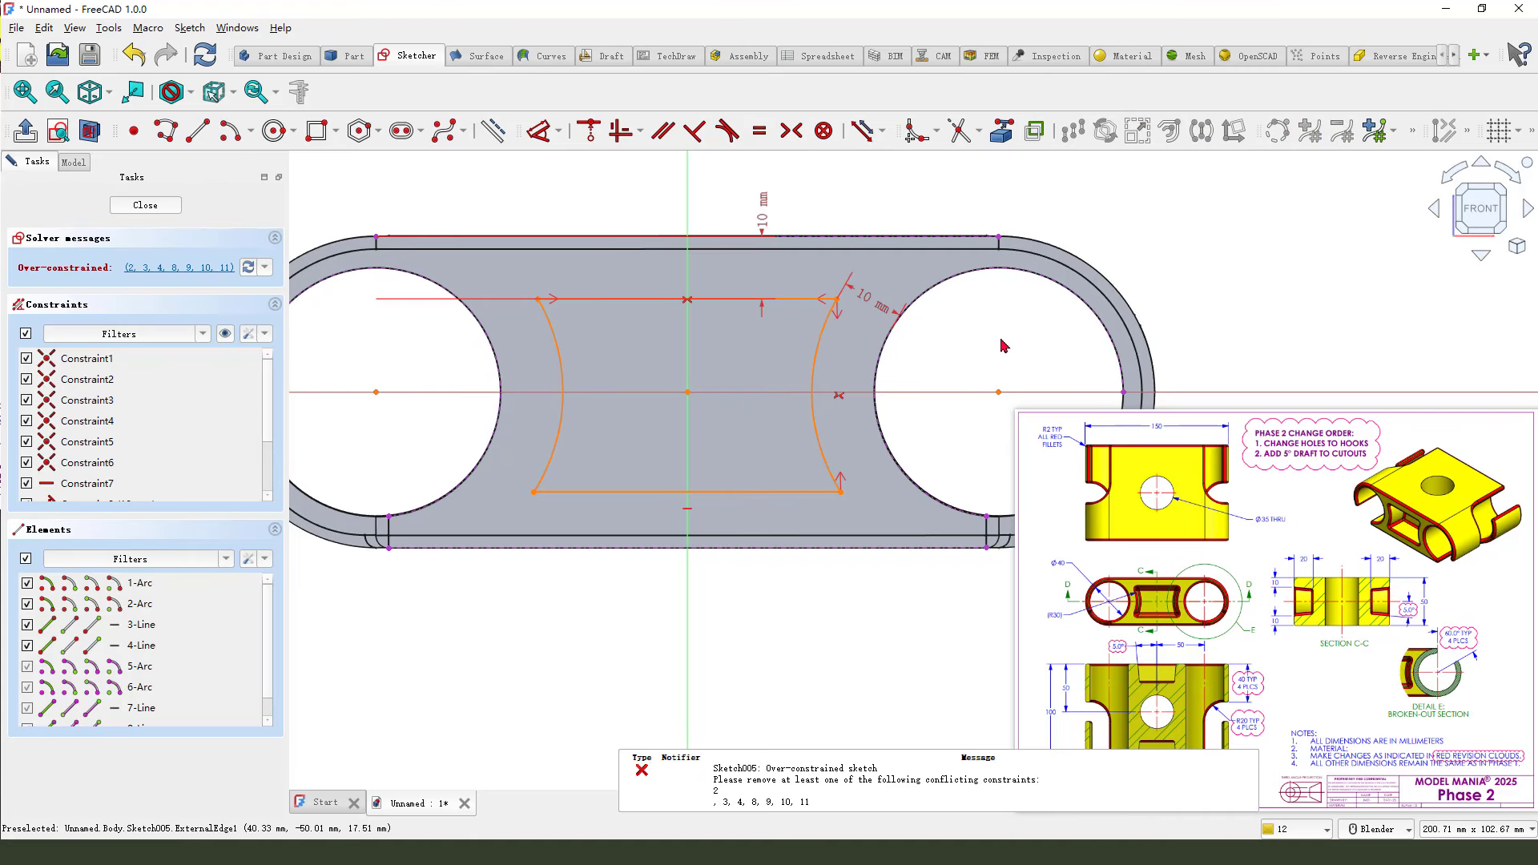
pyautogui.click(147, 59)
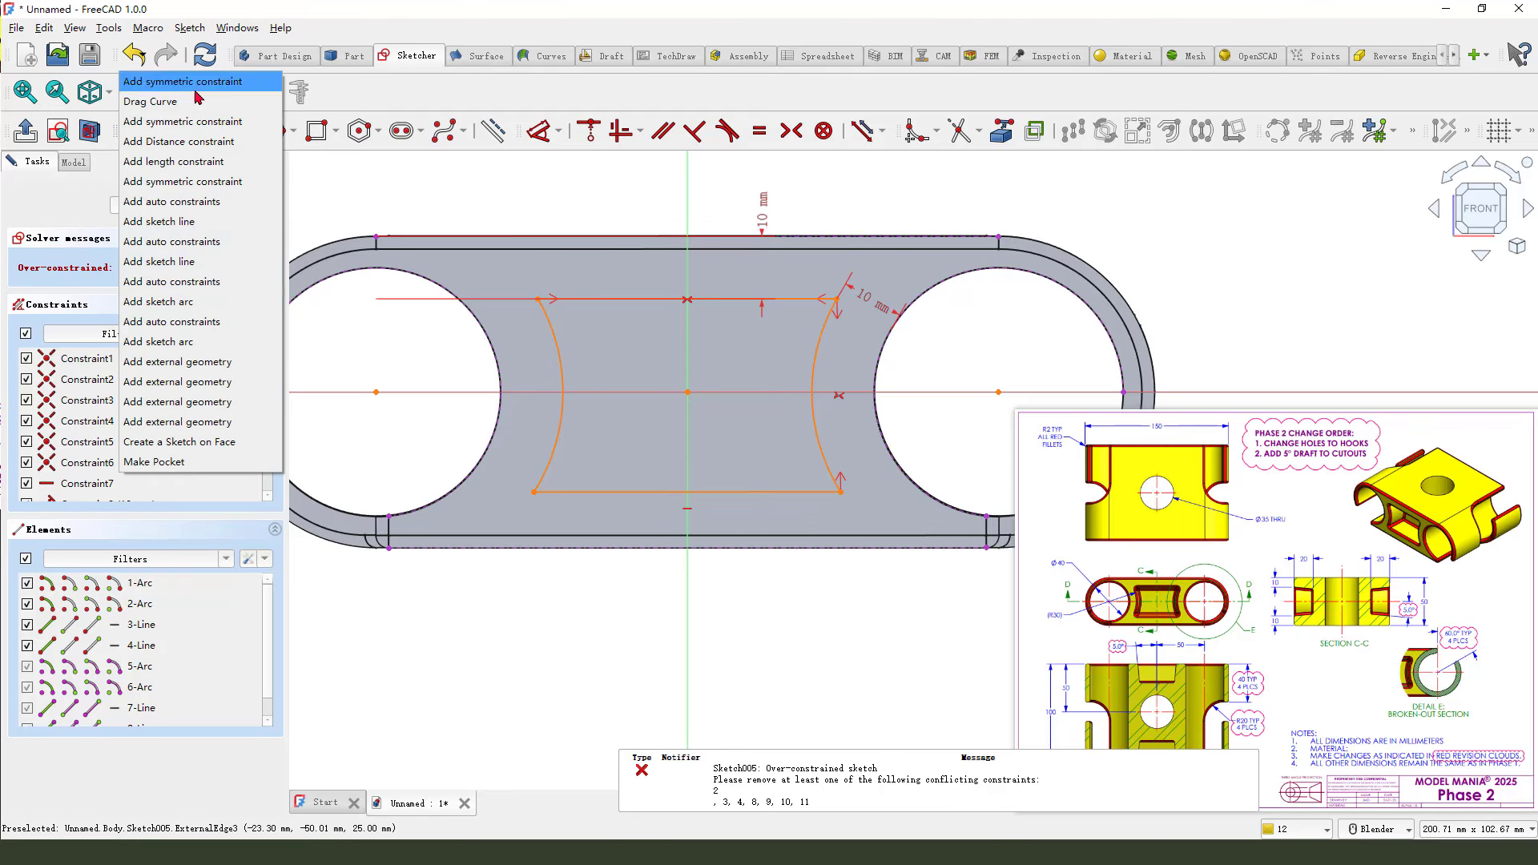
pyautogui.click(133, 56)
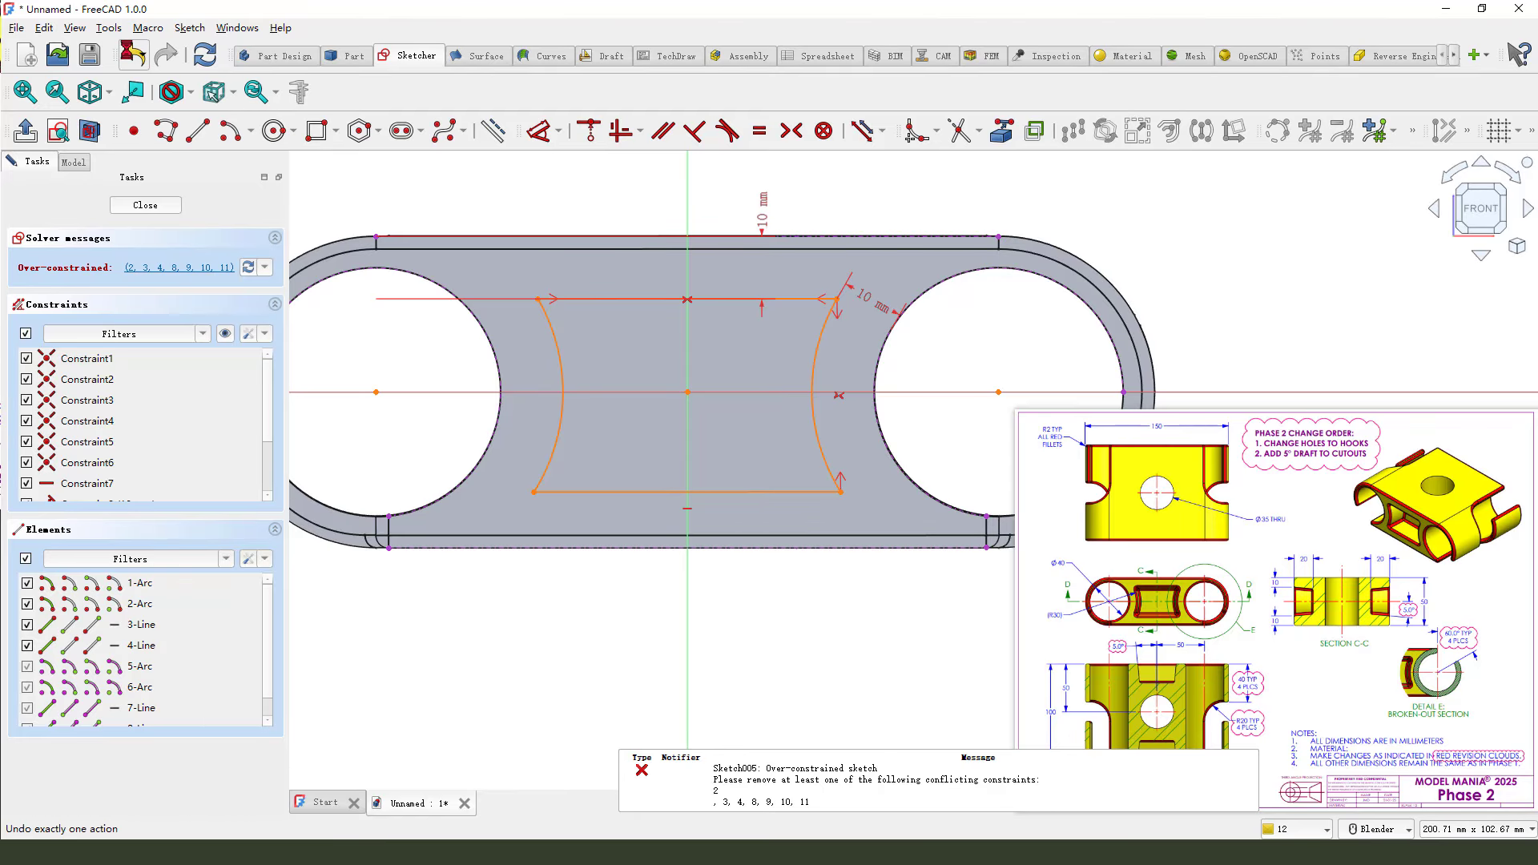
pyautogui.click(134, 56)
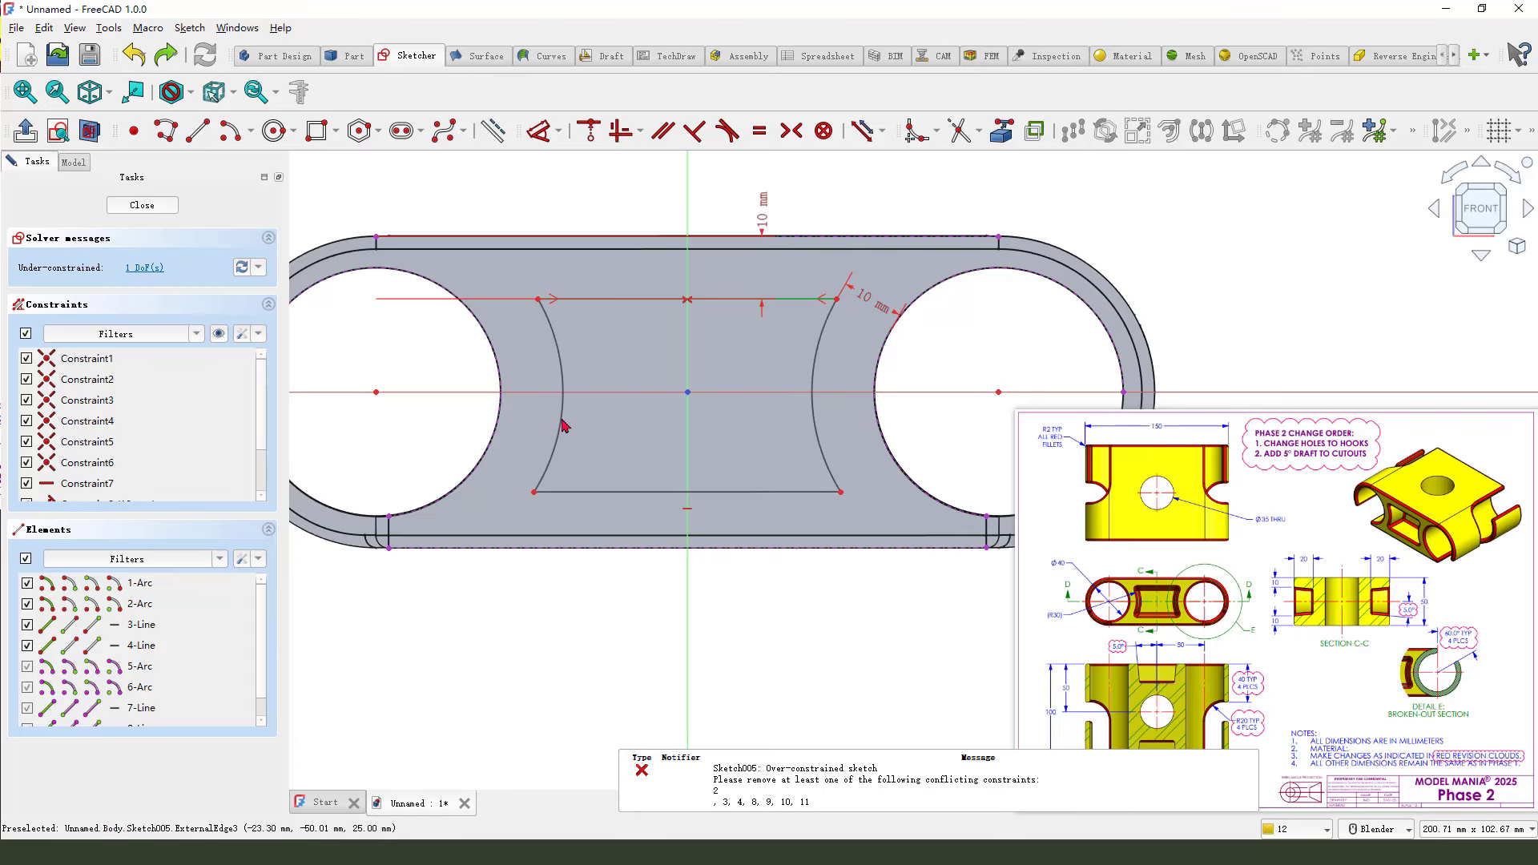
# Dimension the distance from the profile's lower line to the part's lower edge at 10 mm
pyautogui.click(532, 128)
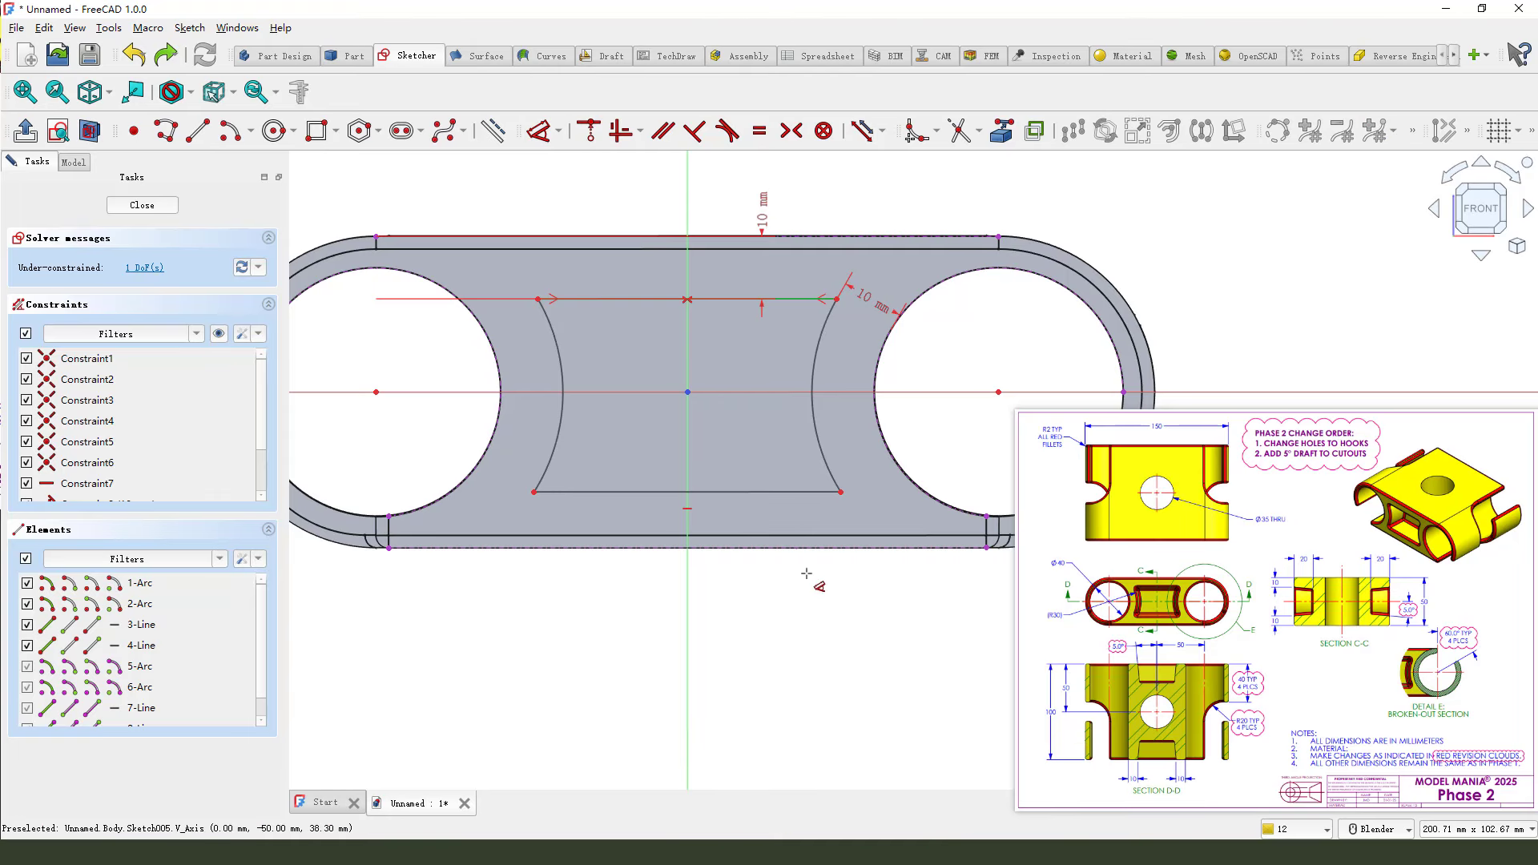
pyautogui.click(779, 492)
pyautogui.click(778, 548)
pyautogui.click(765, 636)
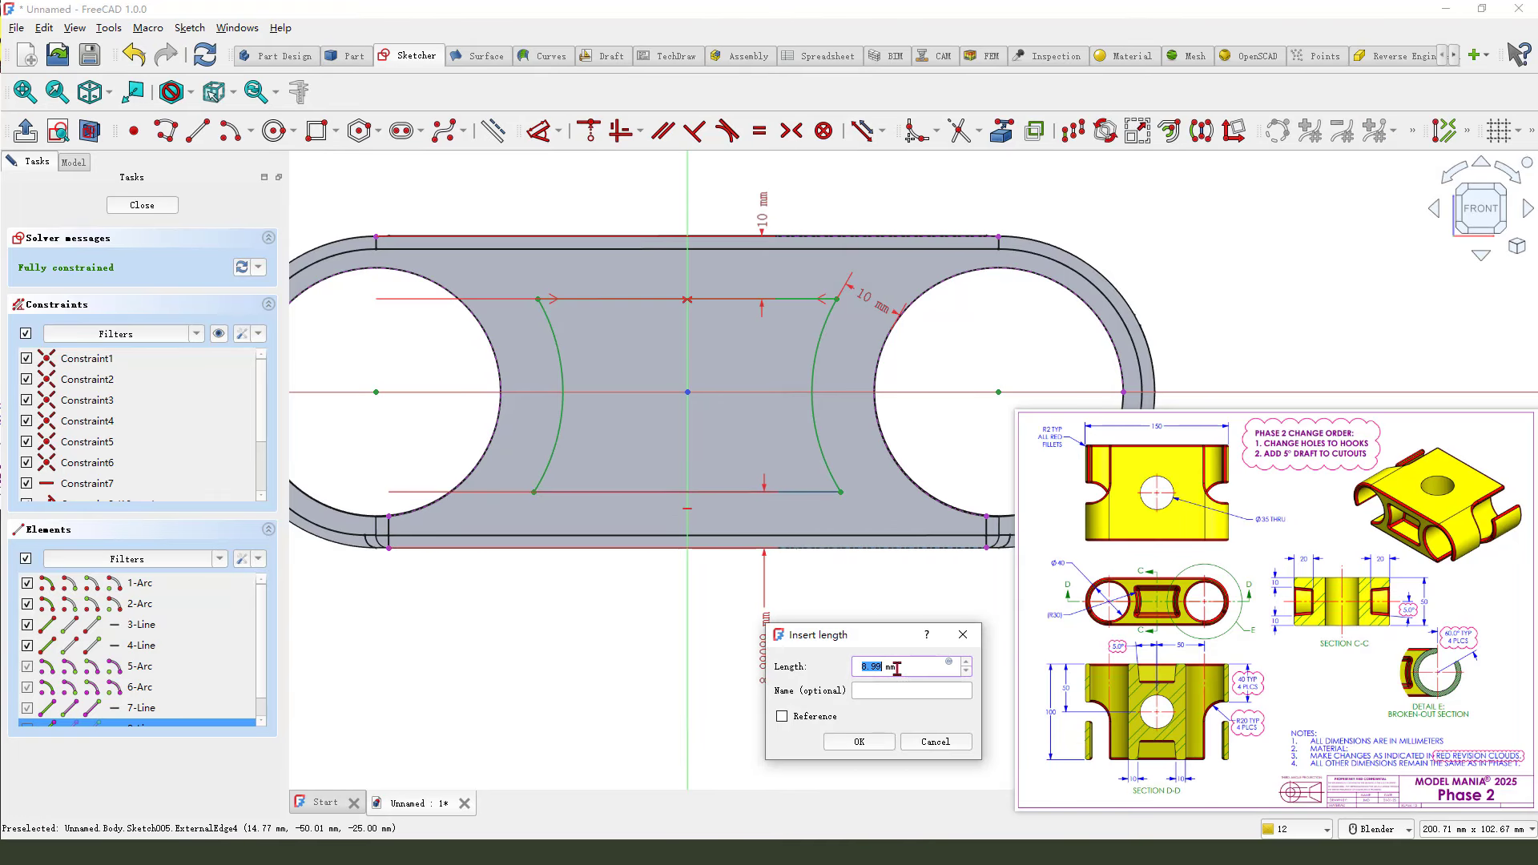
pyautogui.press('Return')
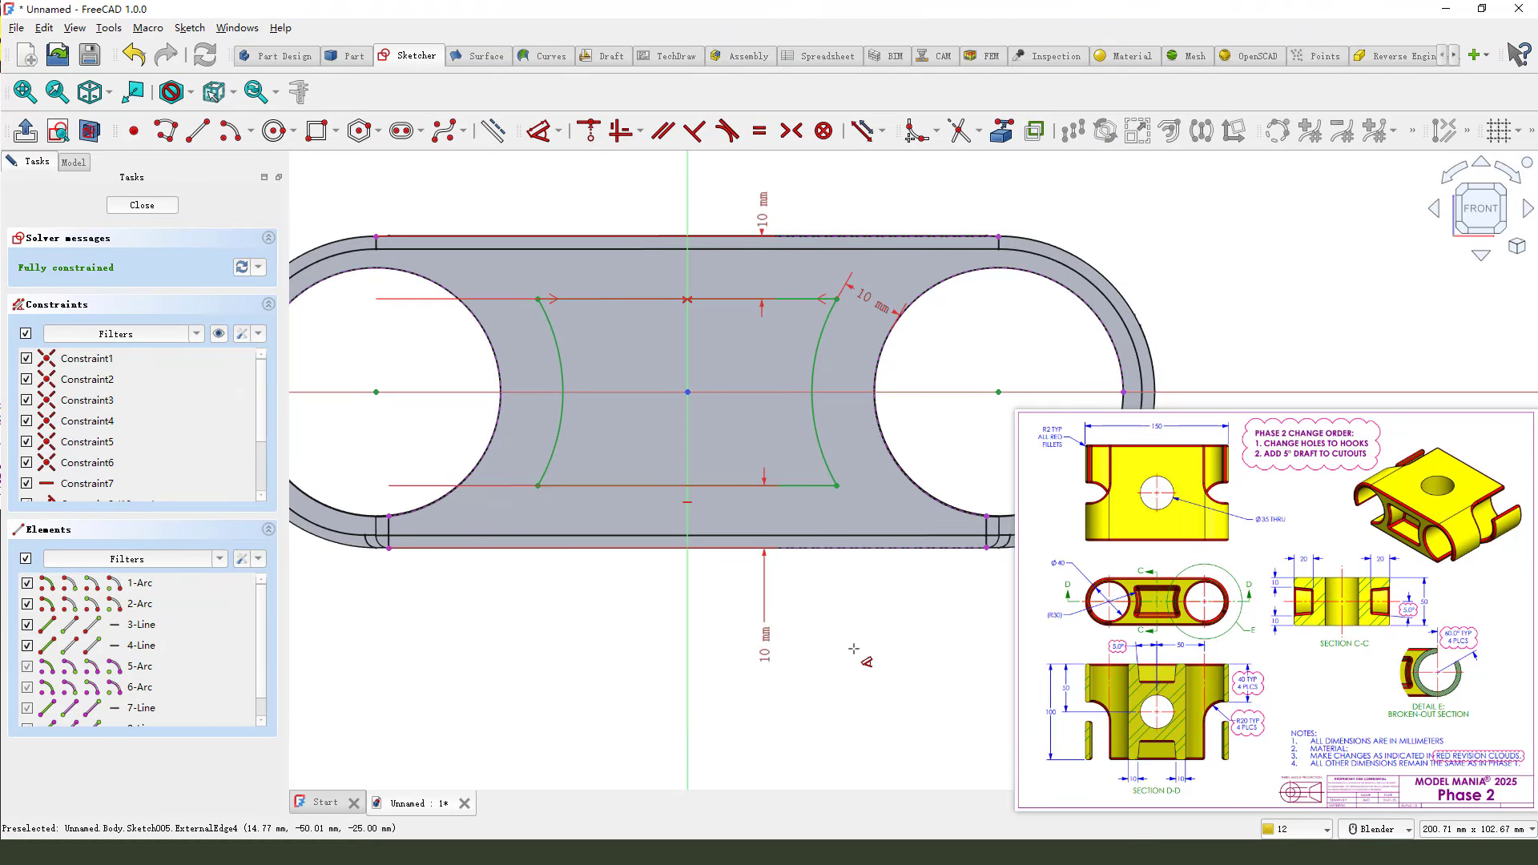
# Finish the cutout sketch and cut it into the front face as a 20 mm deep pocket
pyautogui.scroll(-3, 440, 333)
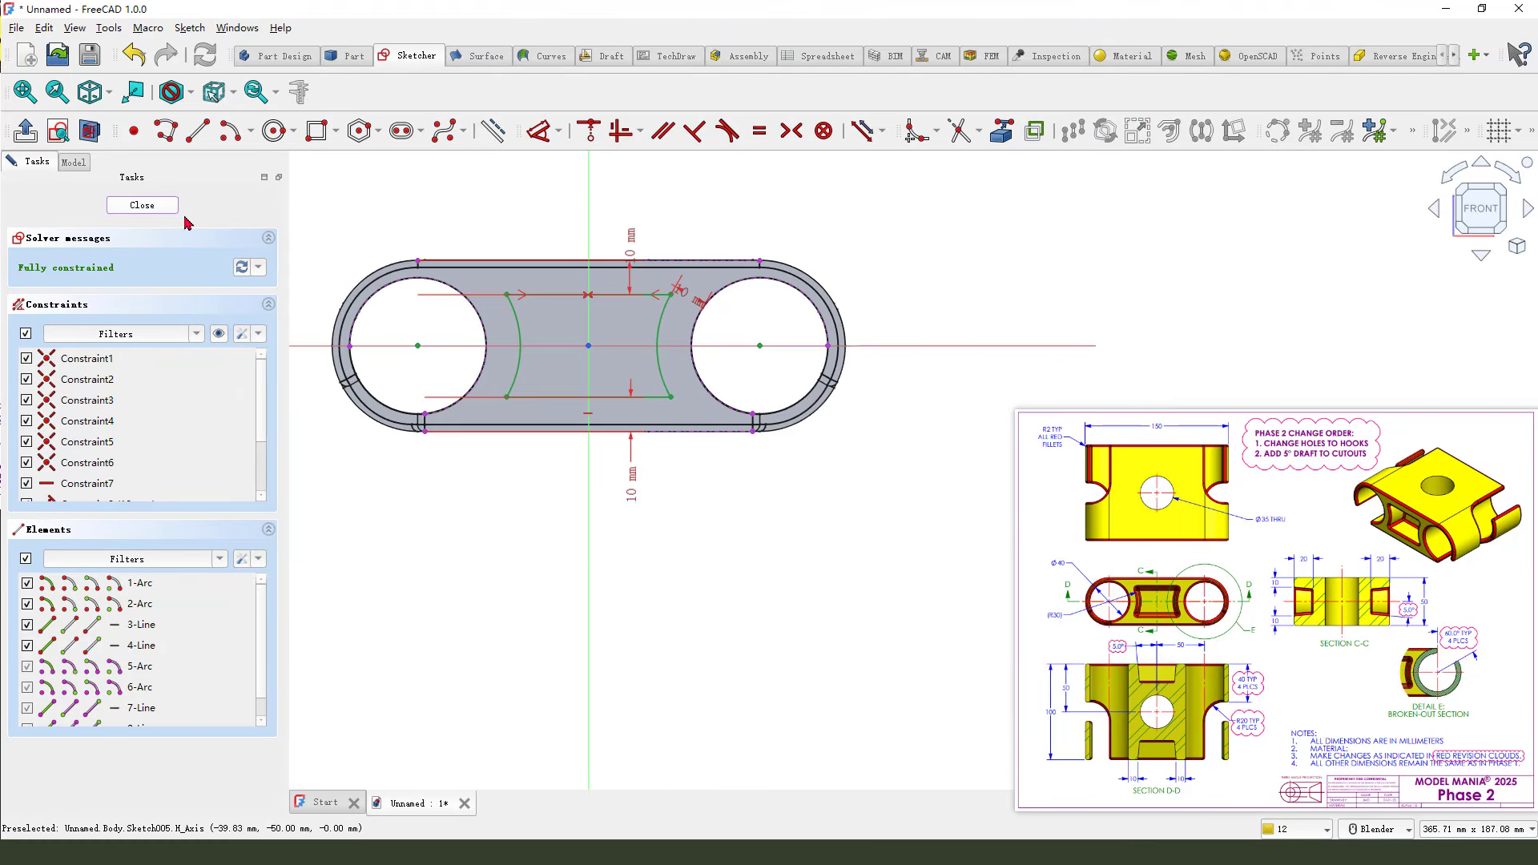
pyautogui.click(166, 209)
pyautogui.moveTo(834, 530); pyautogui.dragTo(830, 550, button='middle')
pyautogui.scroll(-2, 675, 541)
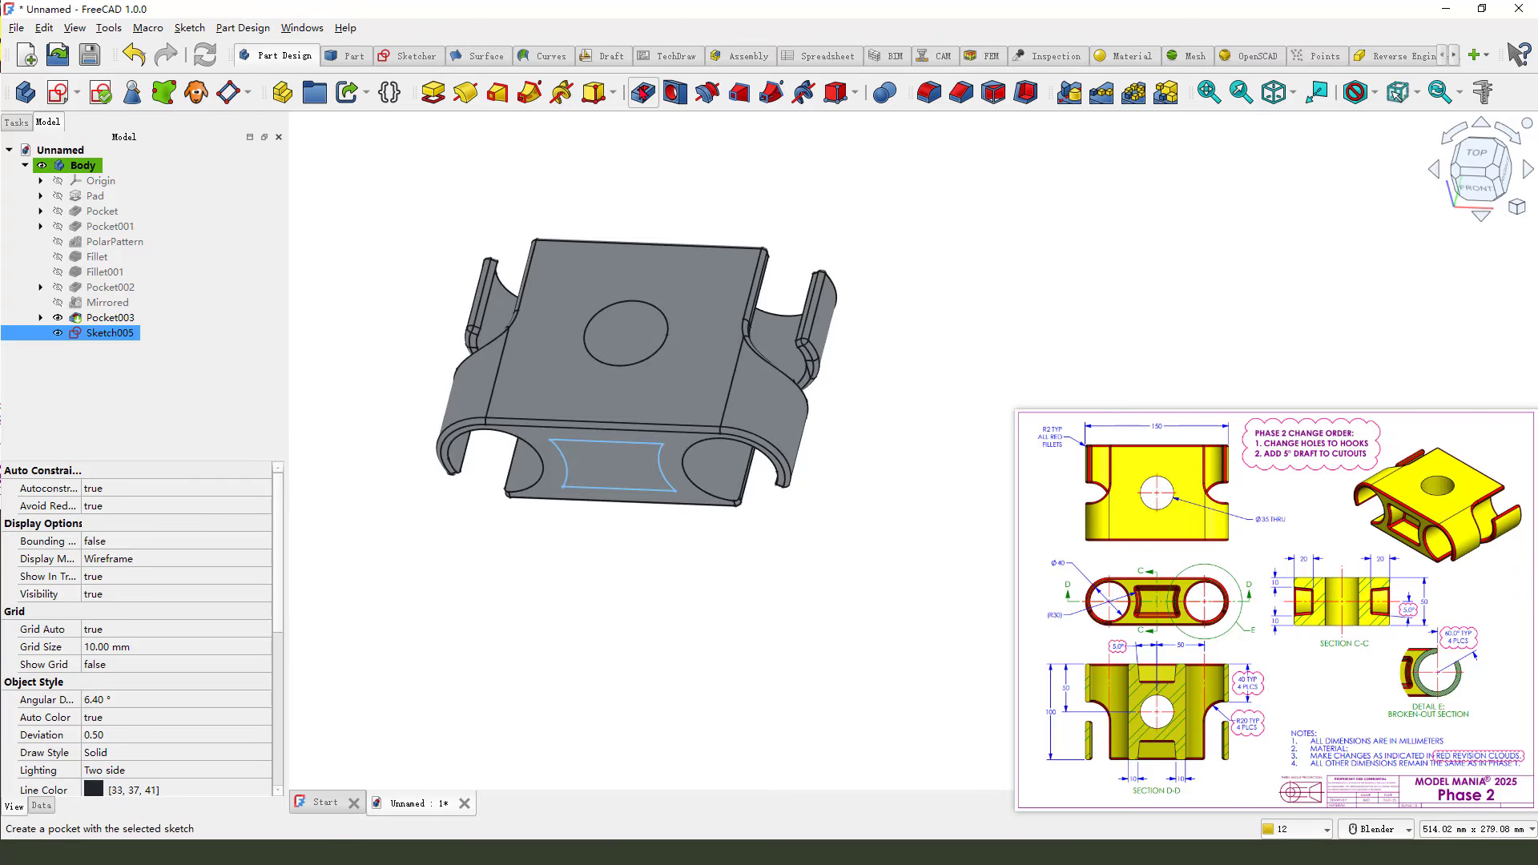
pyautogui.scroll(2, 695, 522)
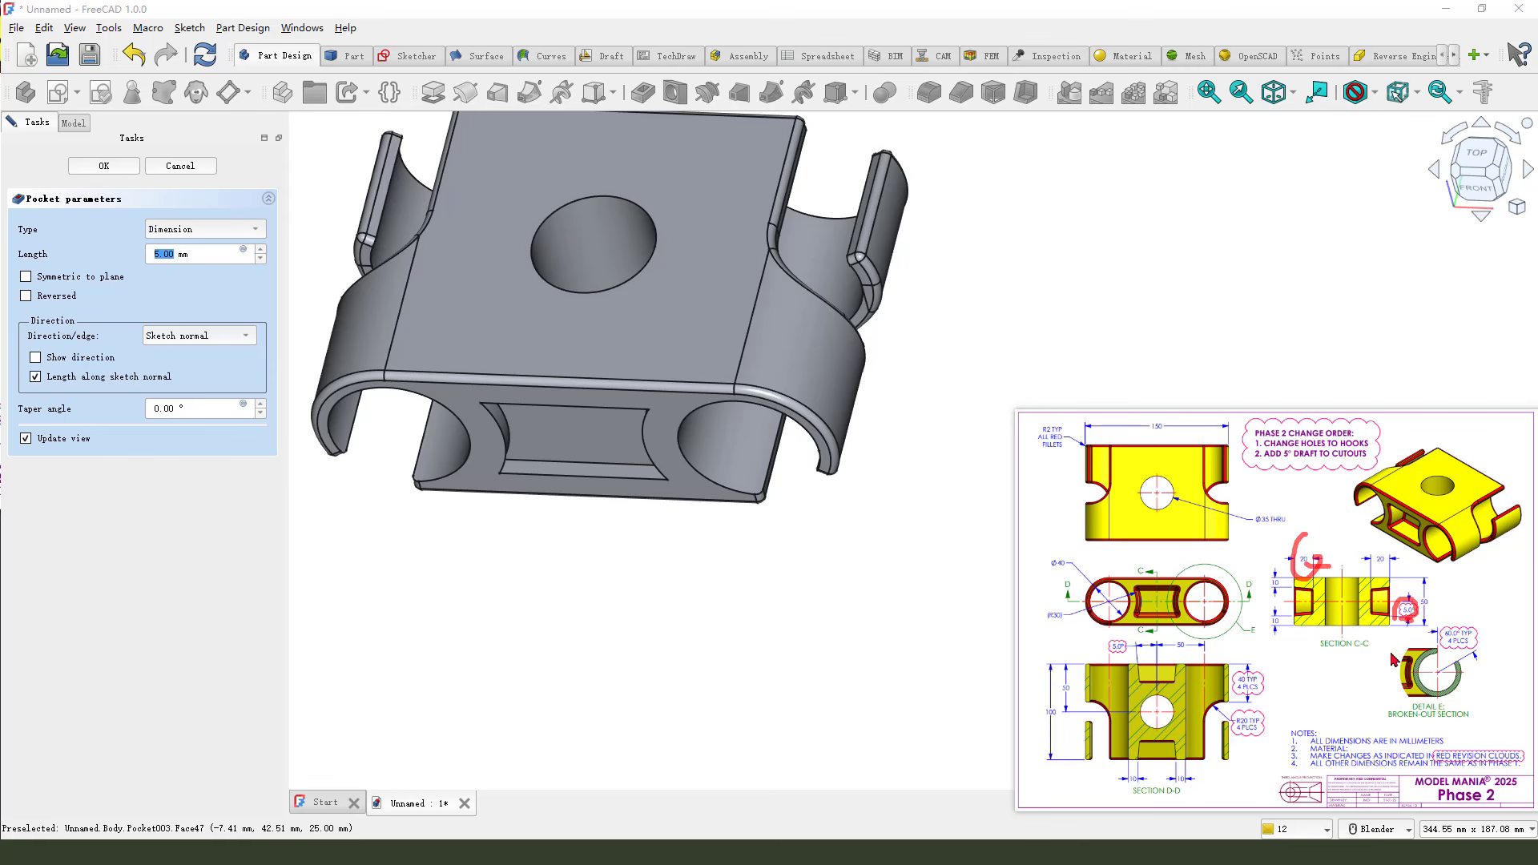
pyautogui.press('Escape')
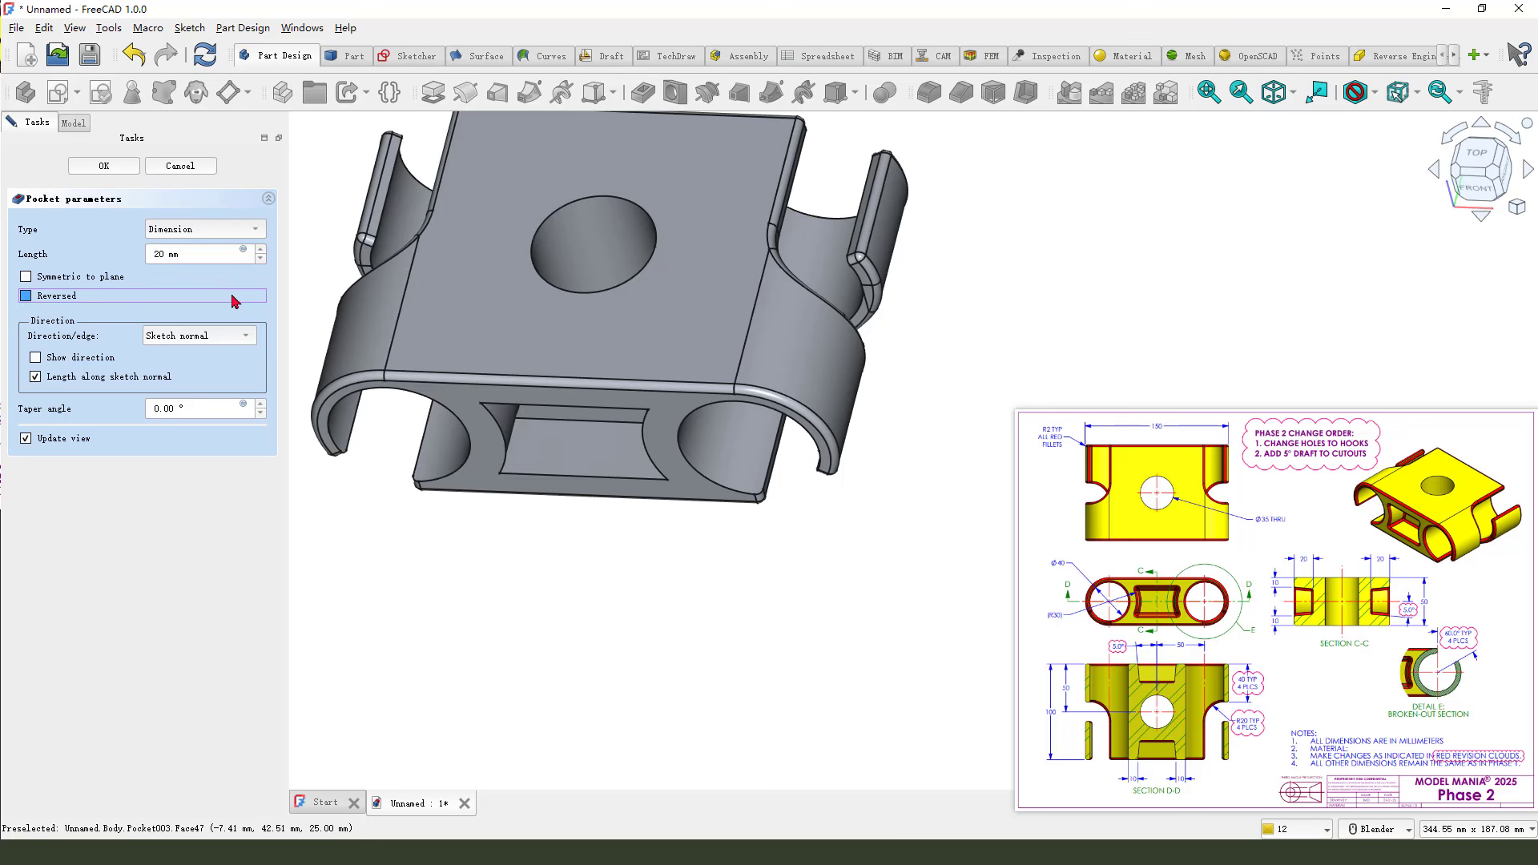
# Give the pocket a taper angle of -5° so its walls narrow inward, and confirm the pocket
pyautogui.moveTo(614, 542); pyautogui.dragTo(656, 365, button='middle')
pyautogui.scroll(-2, 640, 336)
pyautogui.scroll(3, 564, 565)
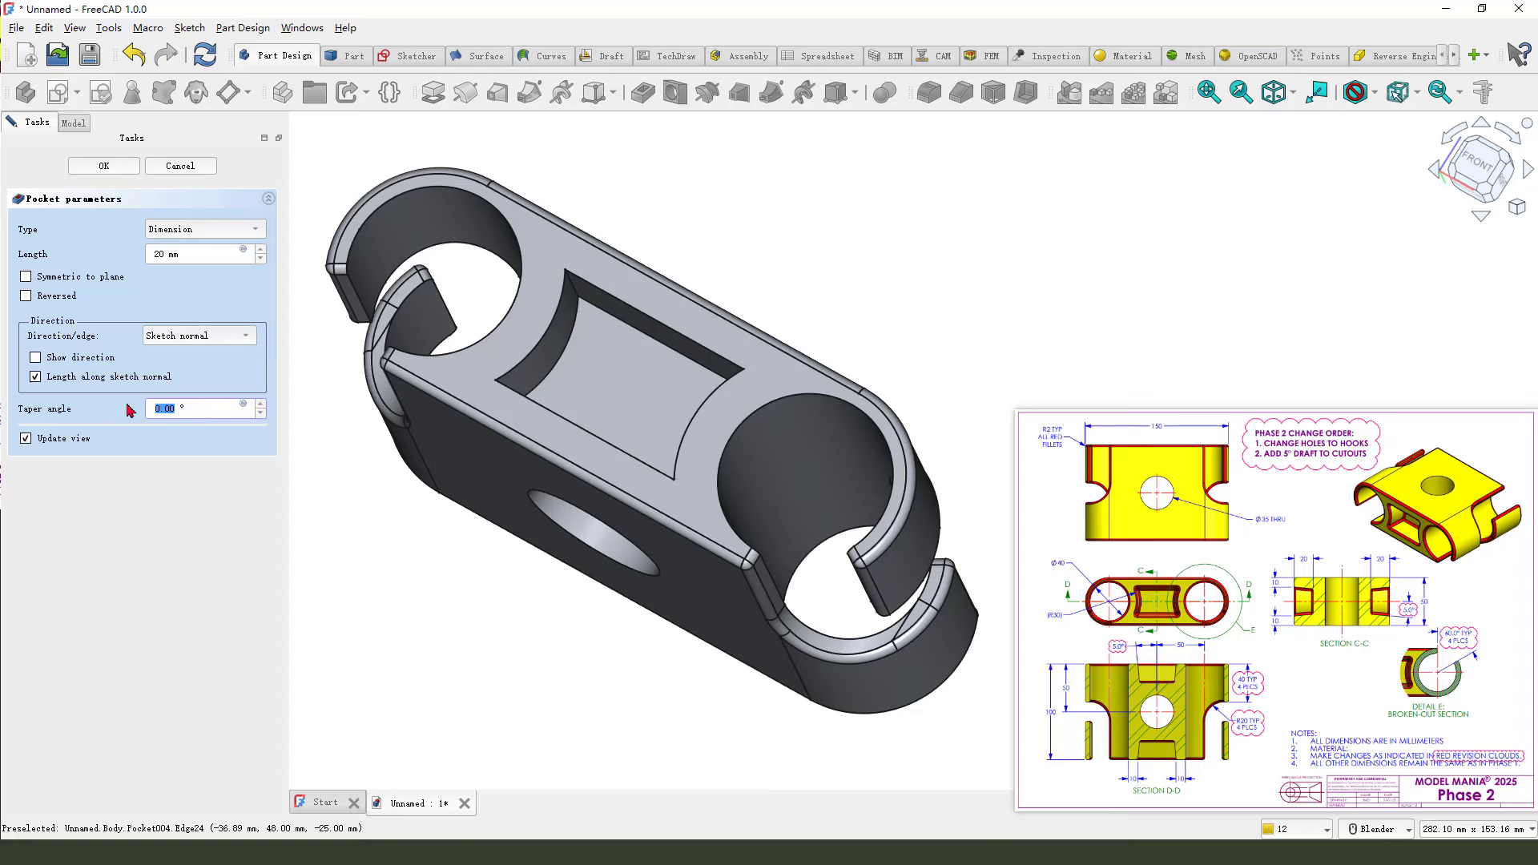
pyautogui.press('Tab')
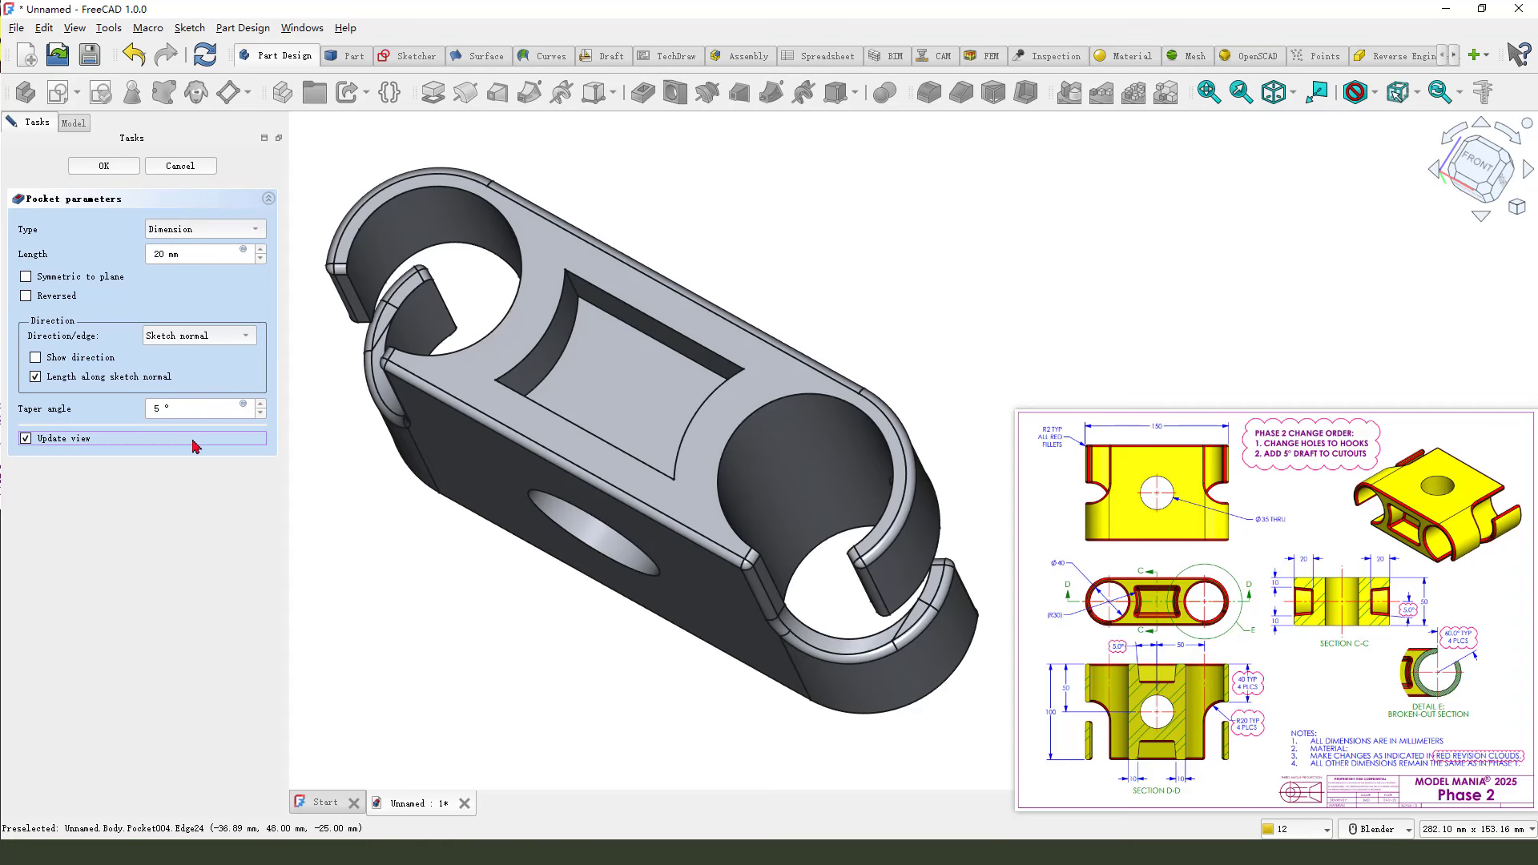
pyautogui.click(153, 407)
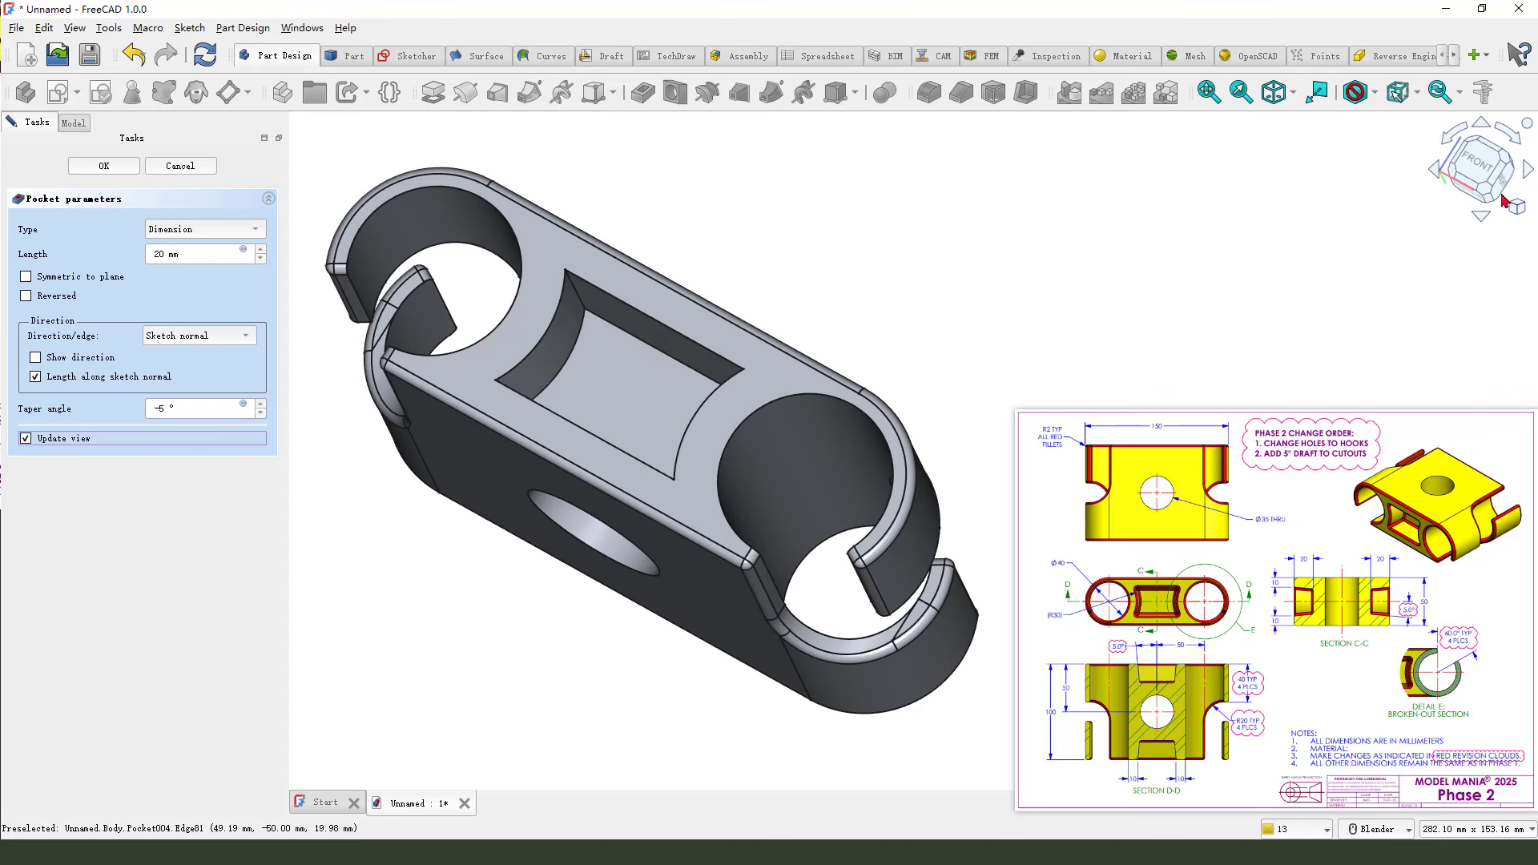
pyautogui.click(1476, 164)
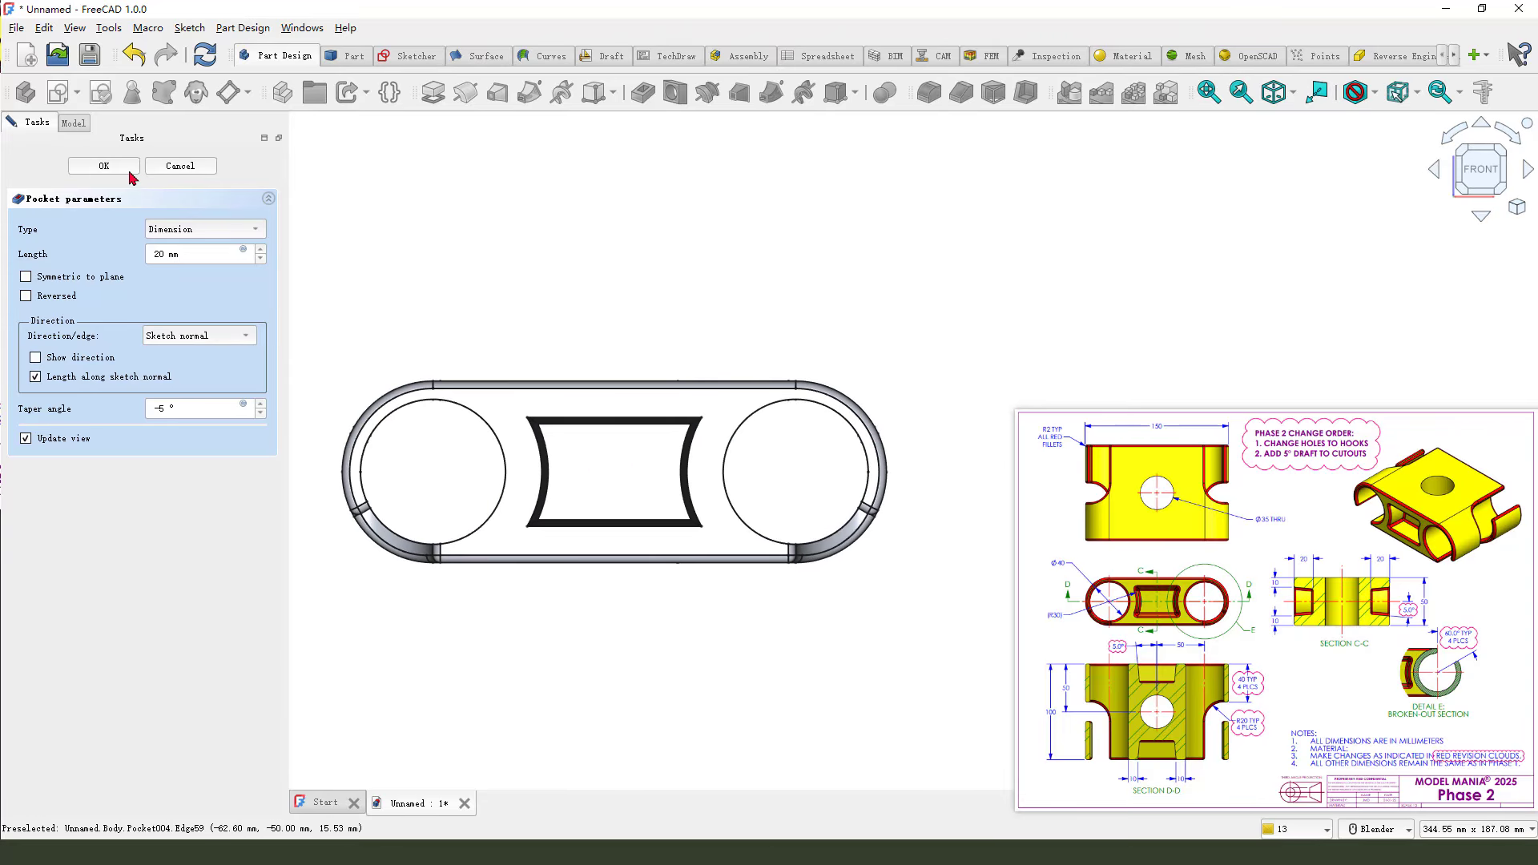
pyautogui.click(132, 169)
pyautogui.scroll(2, 597, 600)
pyautogui.moveTo(702, 623); pyautogui.dragTo(503, 331, button='middle')
pyautogui.scroll(-3, 503, 331)
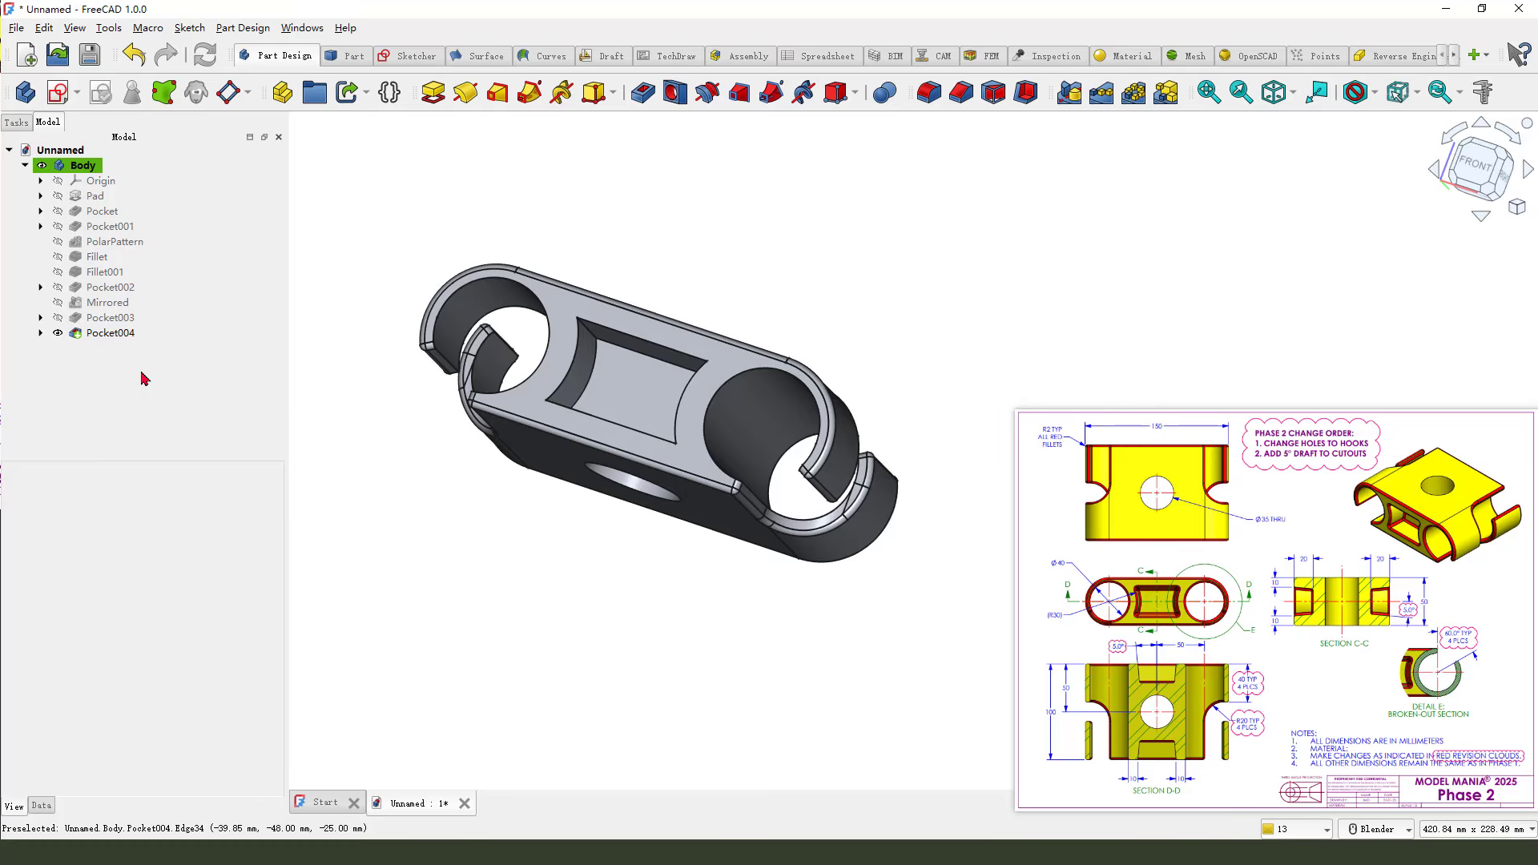
pyautogui.click(109, 334)
pyautogui.click(522, 551)
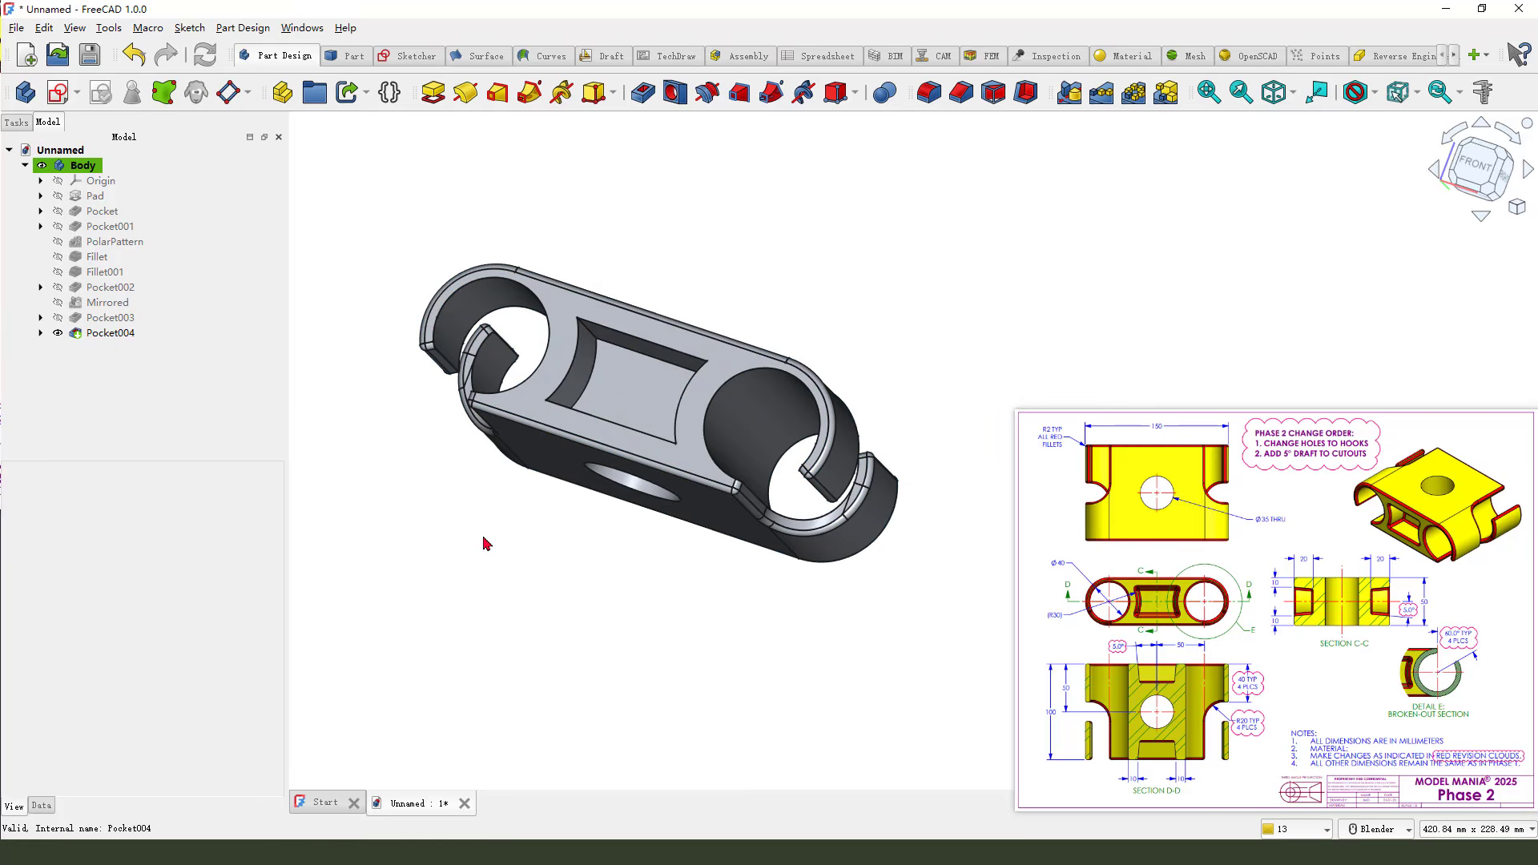
# Fillet the four inner corner edges of the drafted pocket with a 2 mm radius
pyautogui.scroll(3, 588, 320)
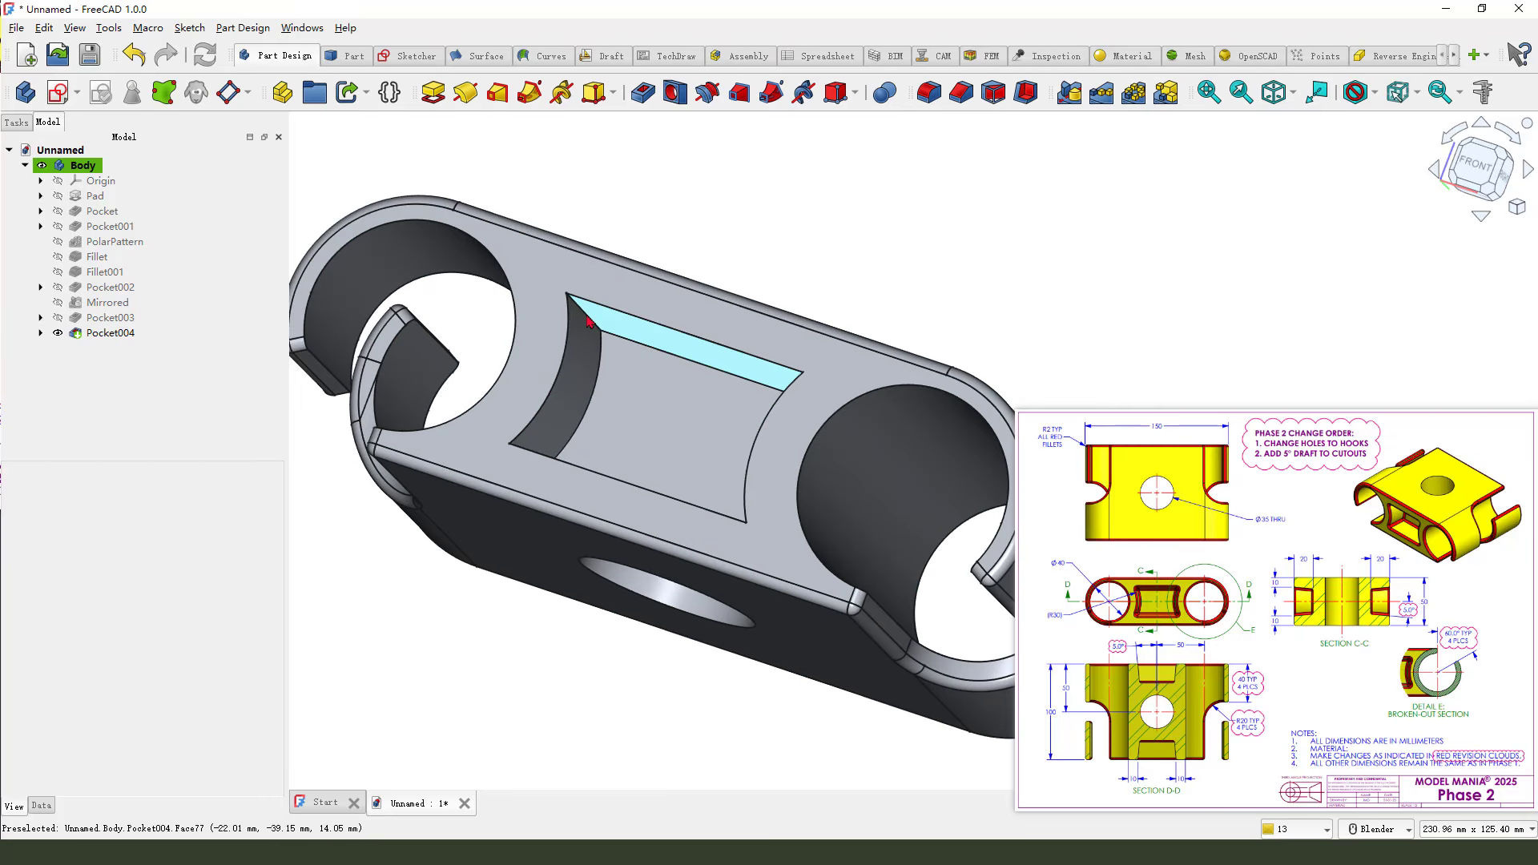
pyautogui.click(585, 316)
pyautogui.moveTo(609, 402); pyautogui.dragTo(543, 480, button='middle')
pyautogui.scroll(2, 543, 485)
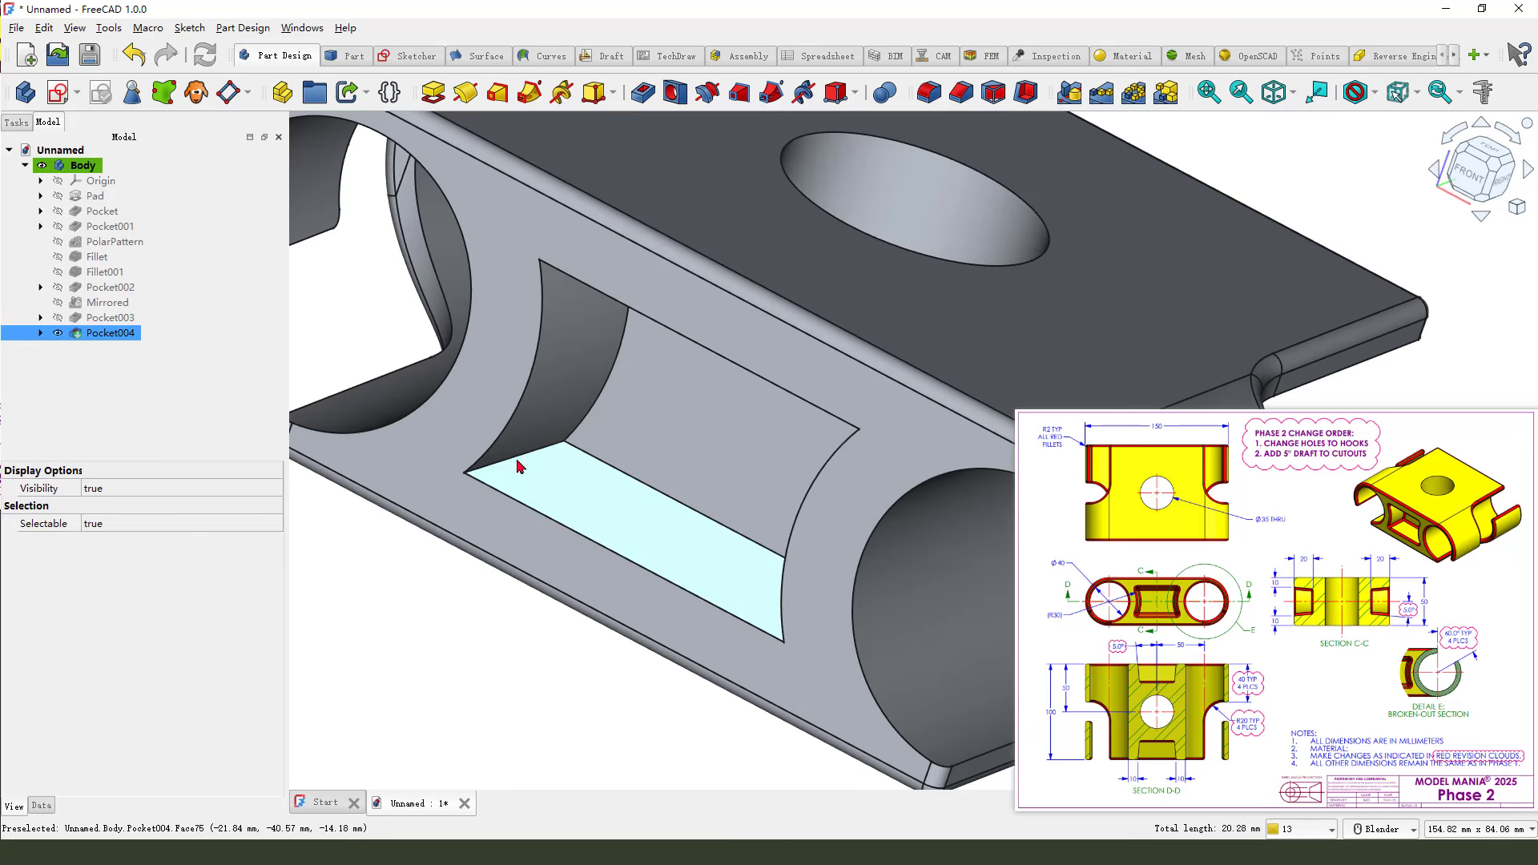
pyautogui.keyDown('ctrl'); pyautogui.click(518, 456); pyautogui.keyUp('ctrl')
pyautogui.scroll(-3, 552, 483)
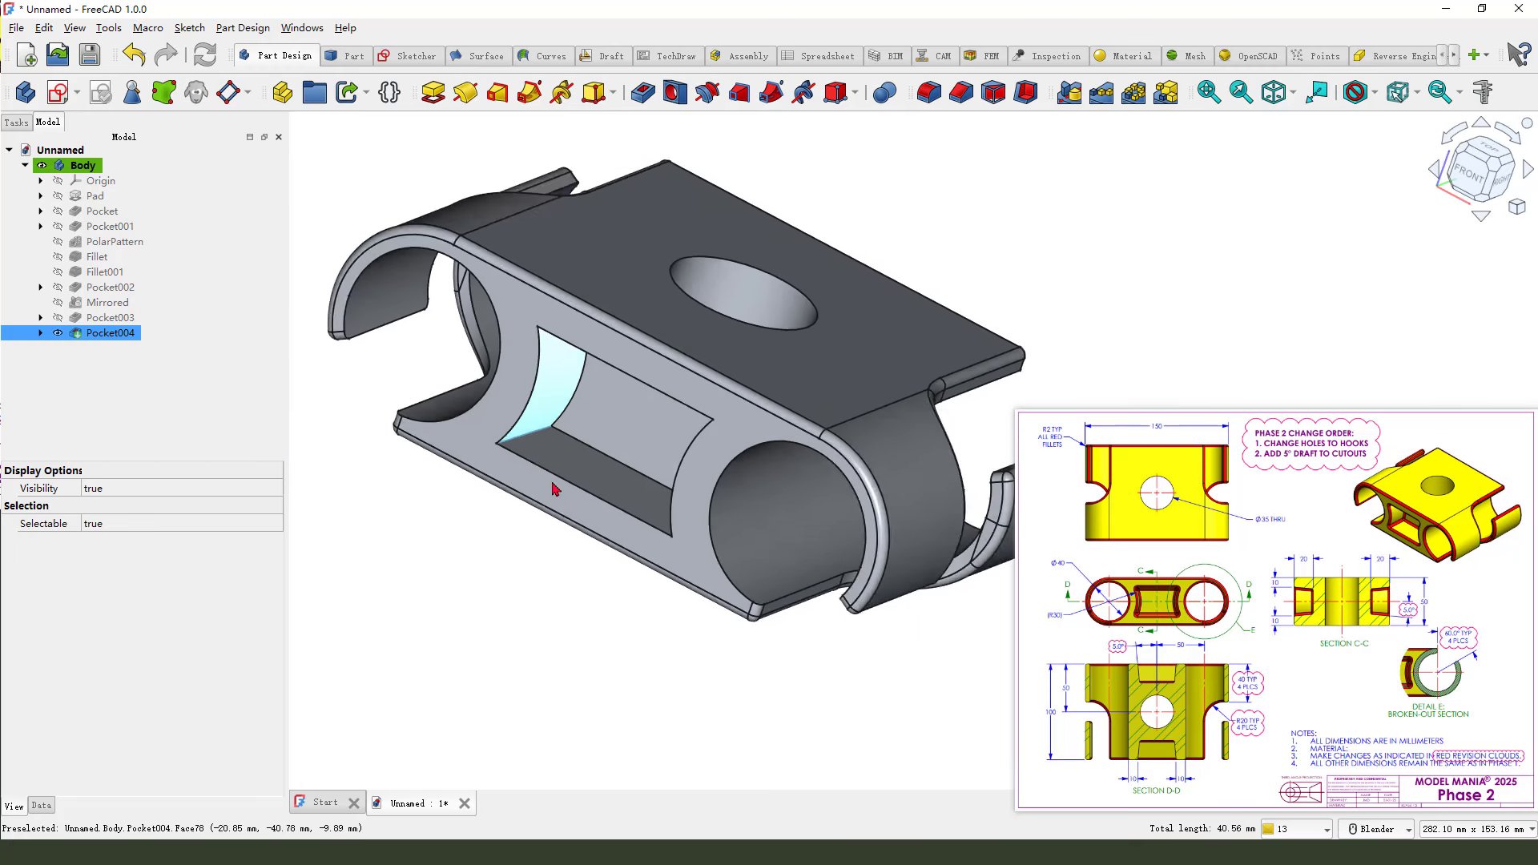
pyautogui.moveTo(553, 484); pyautogui.dragTo(744, 531, button='middle')
pyautogui.scroll(2, 655, 507)
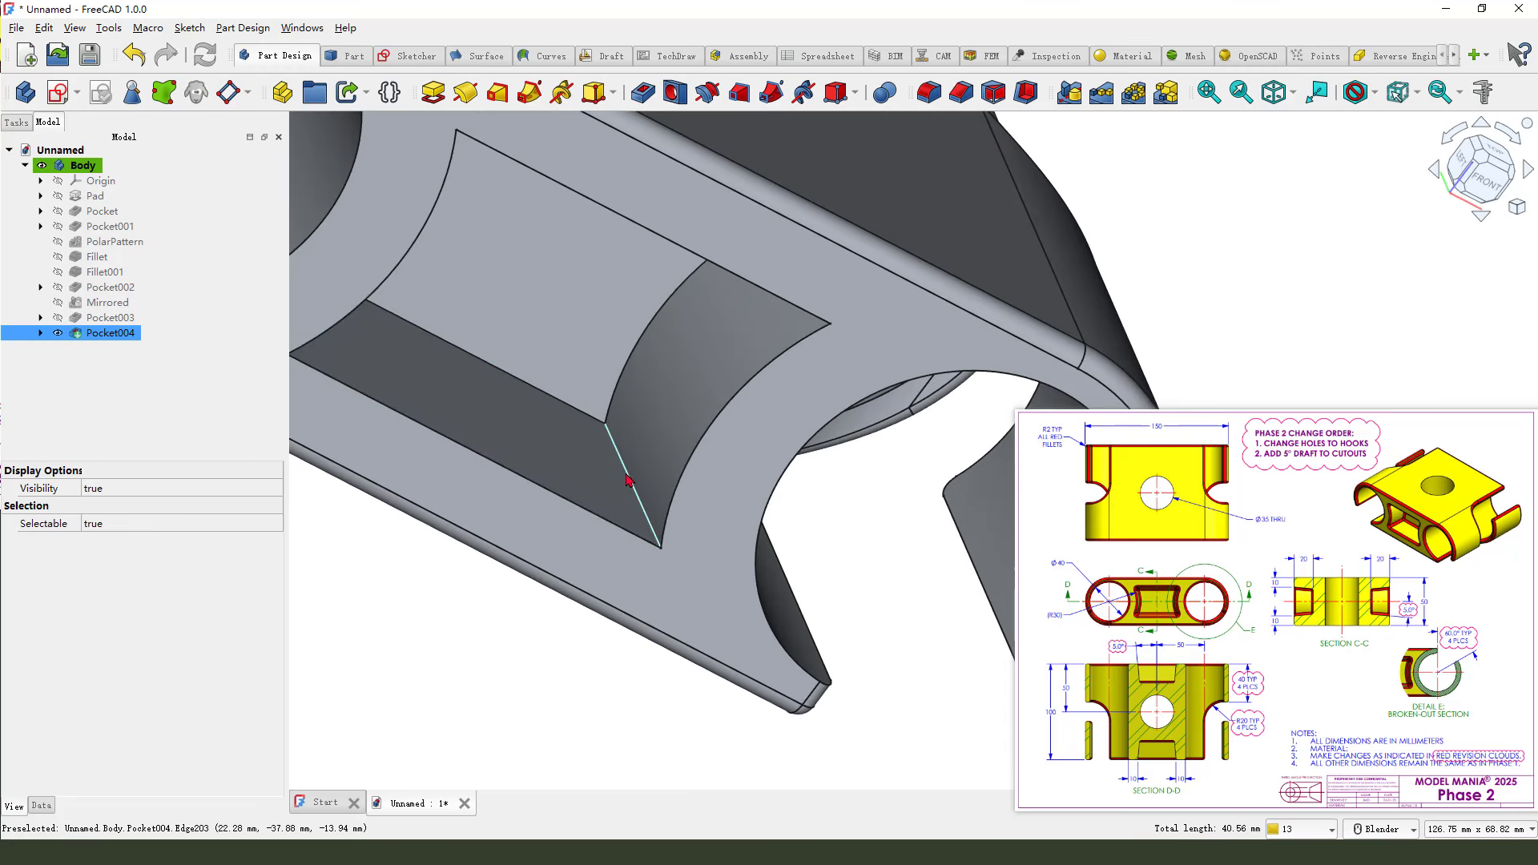
pyautogui.keyDown('ctrl'); pyautogui.click(629, 478); pyautogui.keyUp('ctrl')
pyautogui.scroll(-1, 571, 467)
pyautogui.moveTo(571, 467); pyautogui.dragTo(560, 368, button='middle')
pyautogui.scroll(3, 677, 357)
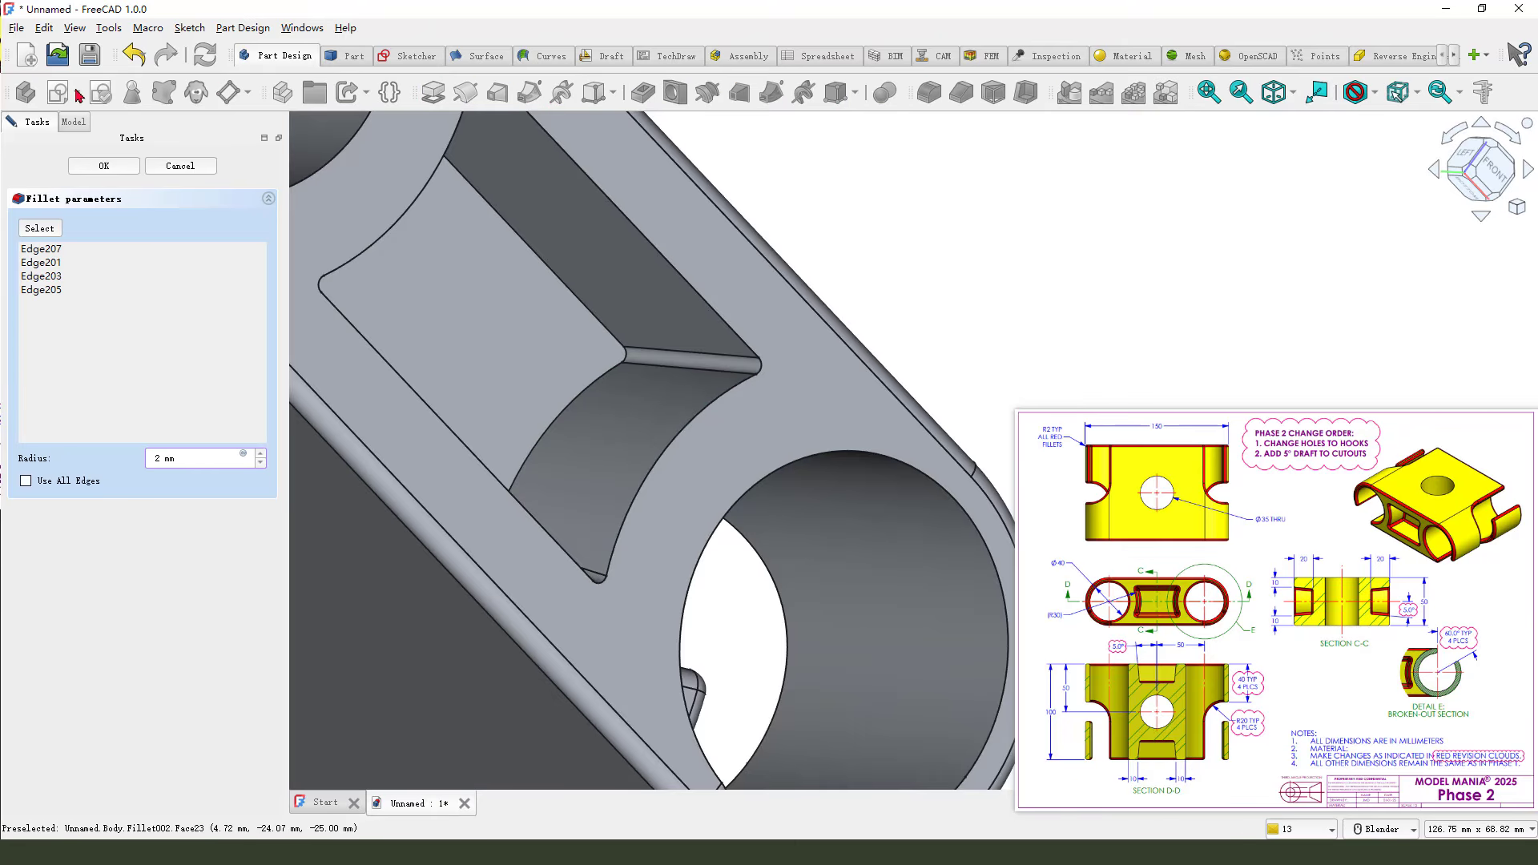
pyautogui.click(104, 165)
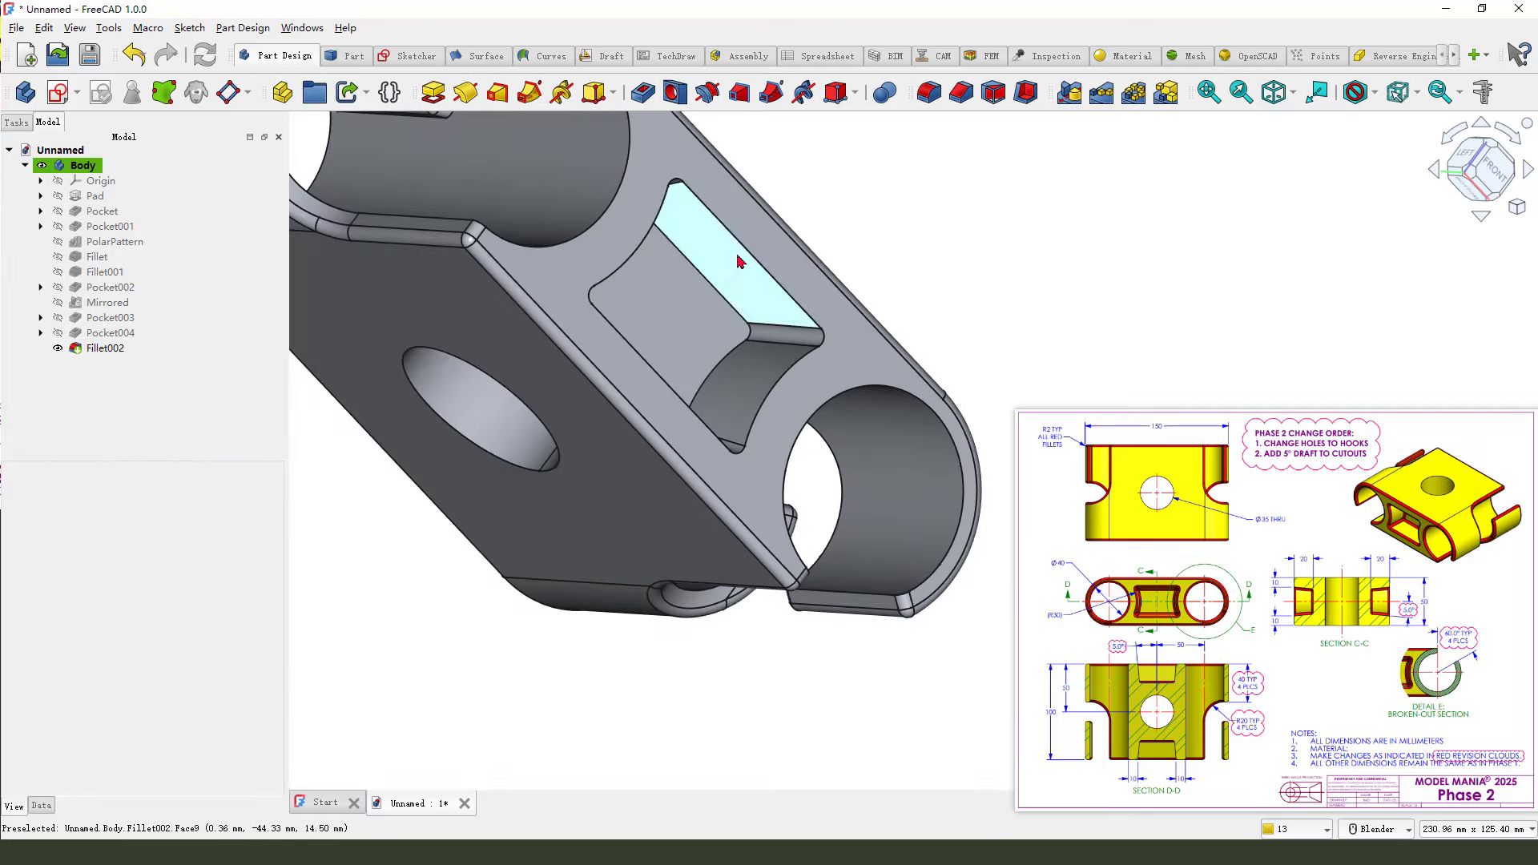
# Fillet the rim around the pocket's opening on the front face with a 2 mm radius
pyautogui.click(752, 254)
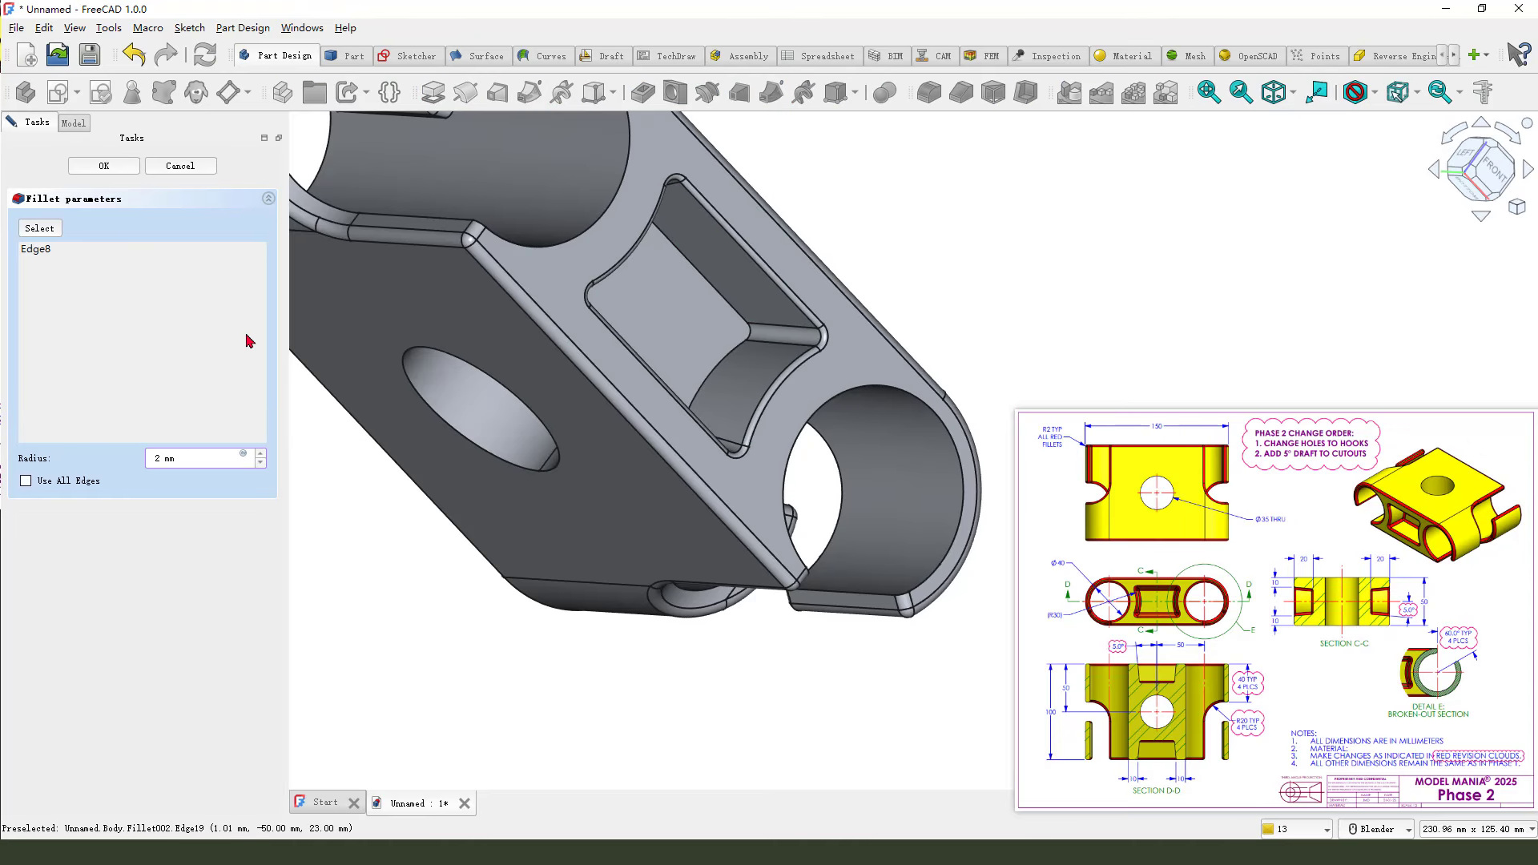
pyautogui.press('Return')
pyautogui.scroll(-3, 885, 474)
pyautogui.moveTo(775, 386); pyautogui.dragTo(882, 425, button='middle')
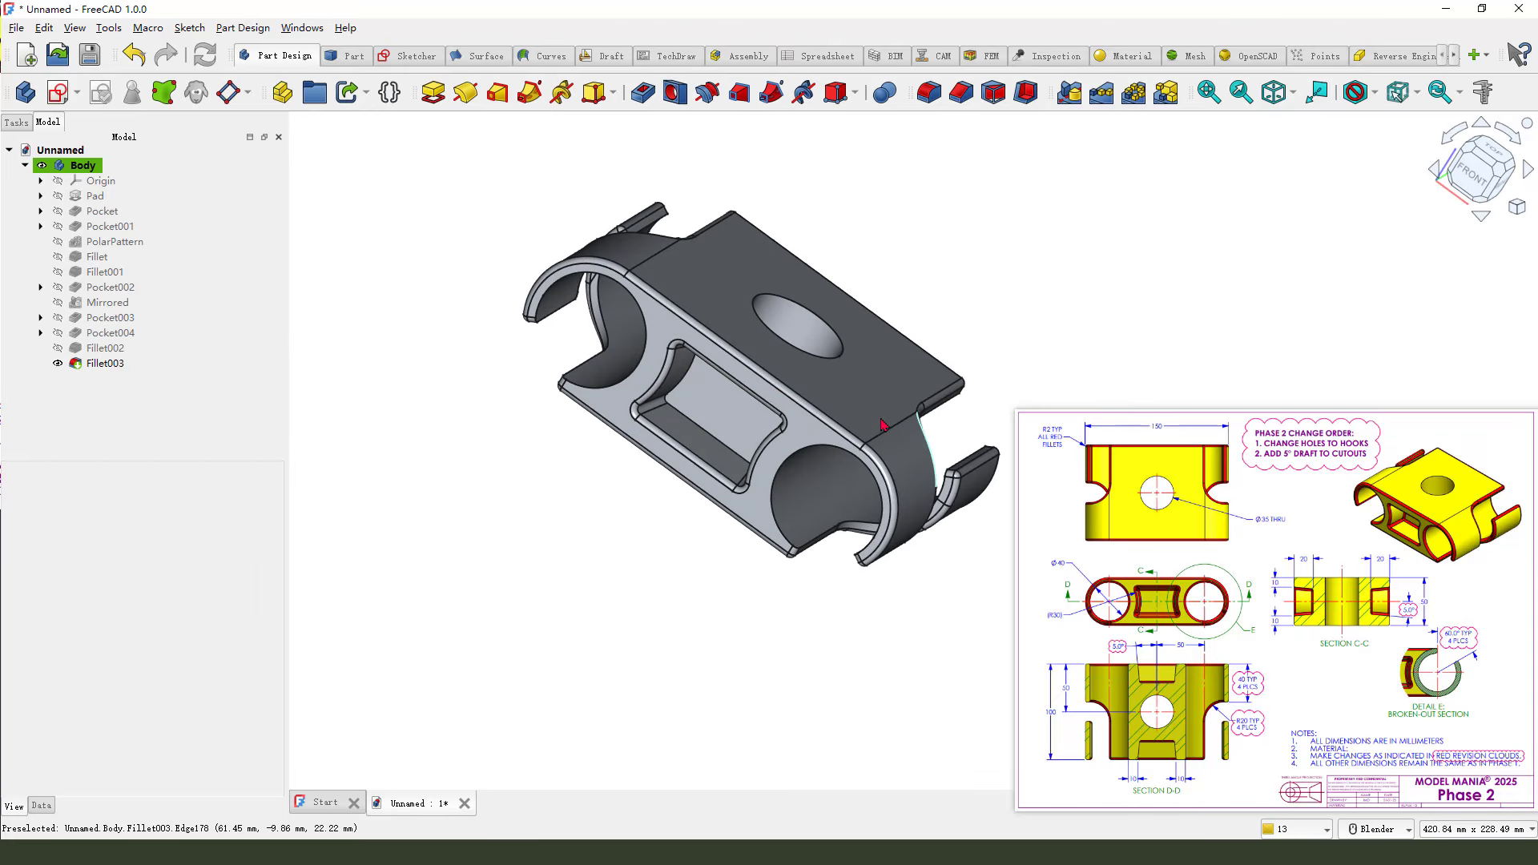
pyautogui.scroll(3, 769, 384)
pyautogui.scroll(-4, 524, 464)
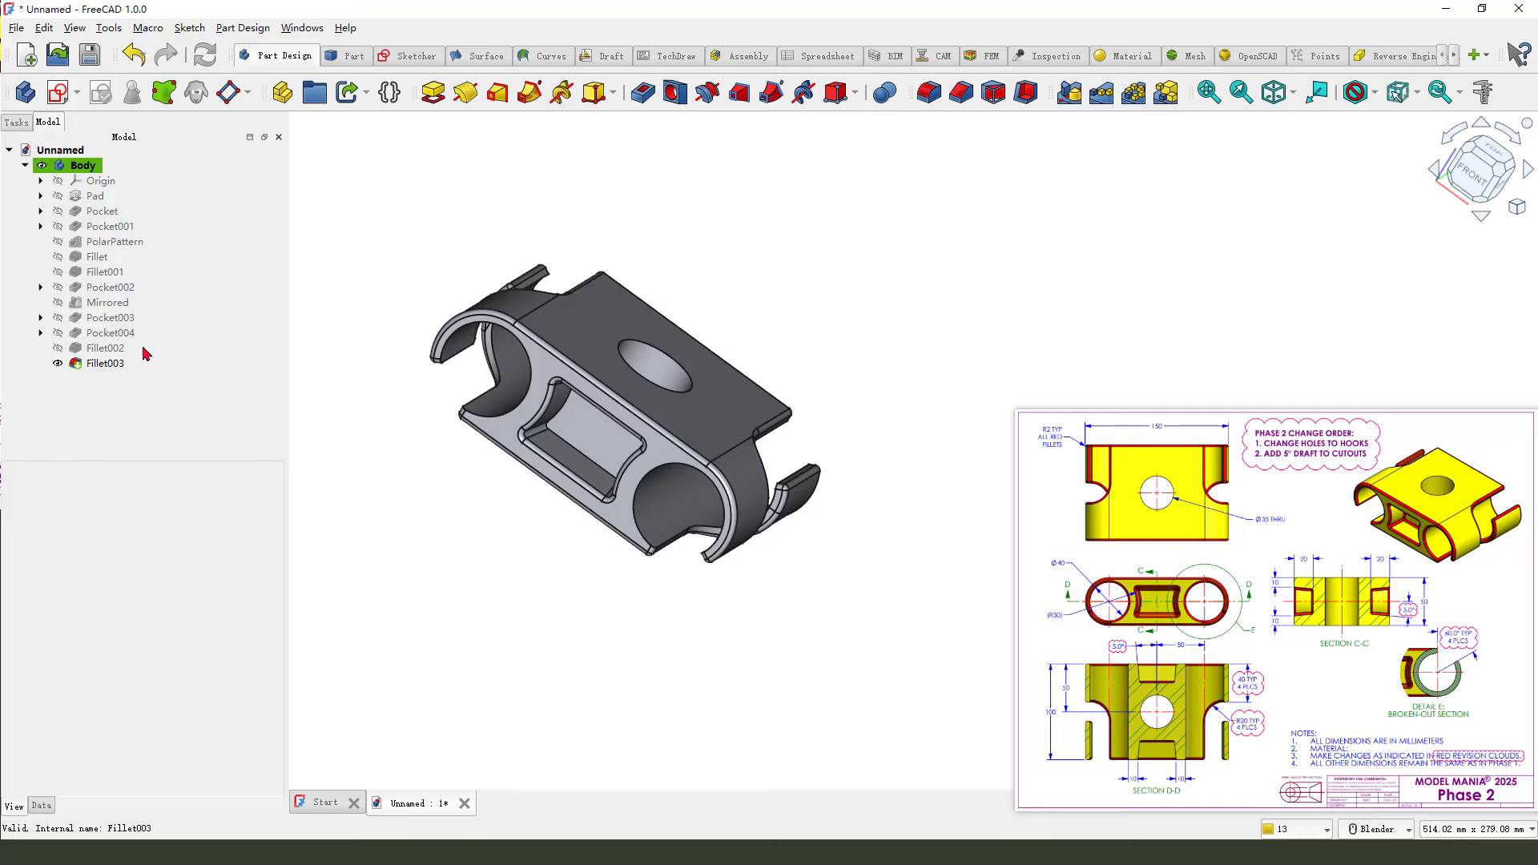
# Try to mirror the cutout pocket and its two fillets as tool shapes about the vertical sketch axis
pyautogui.click(117, 333)
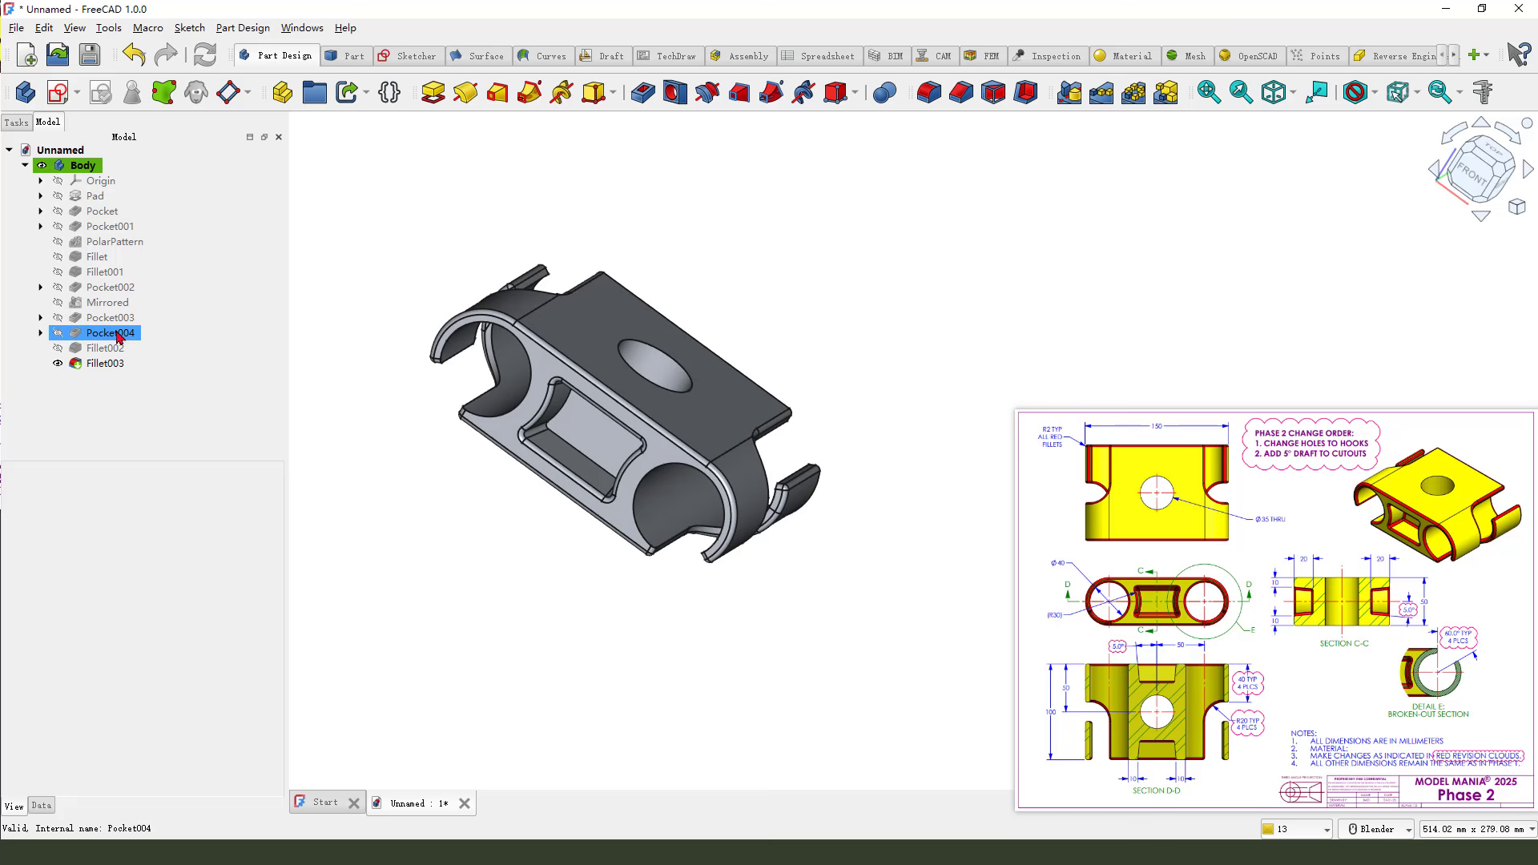
pyautogui.keyDown('shift'); pyautogui.click(105, 363); pyautogui.keyUp('shift')
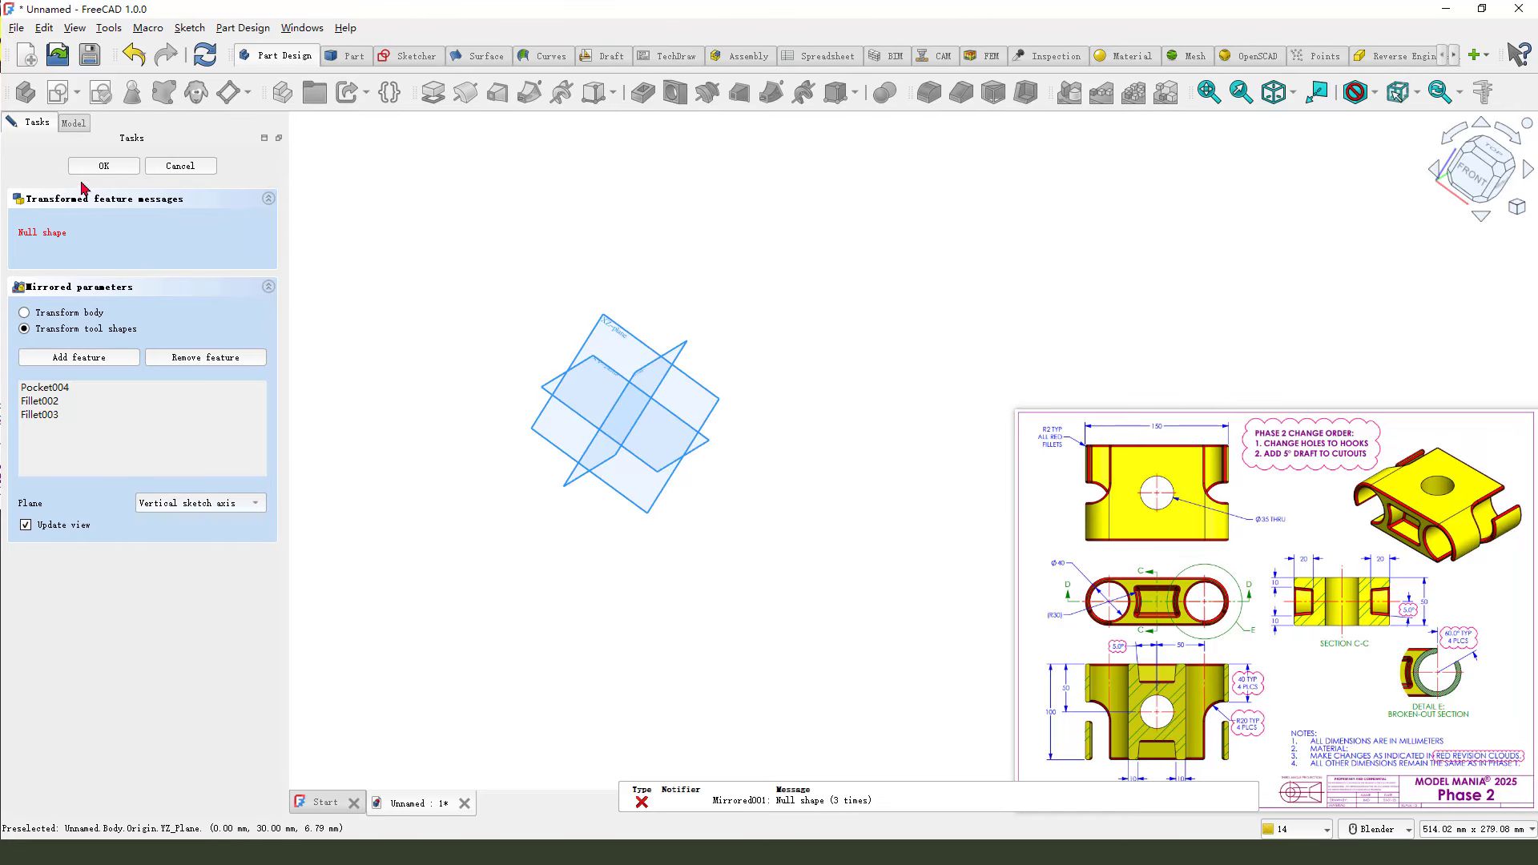
pyautogui.click(179, 165)
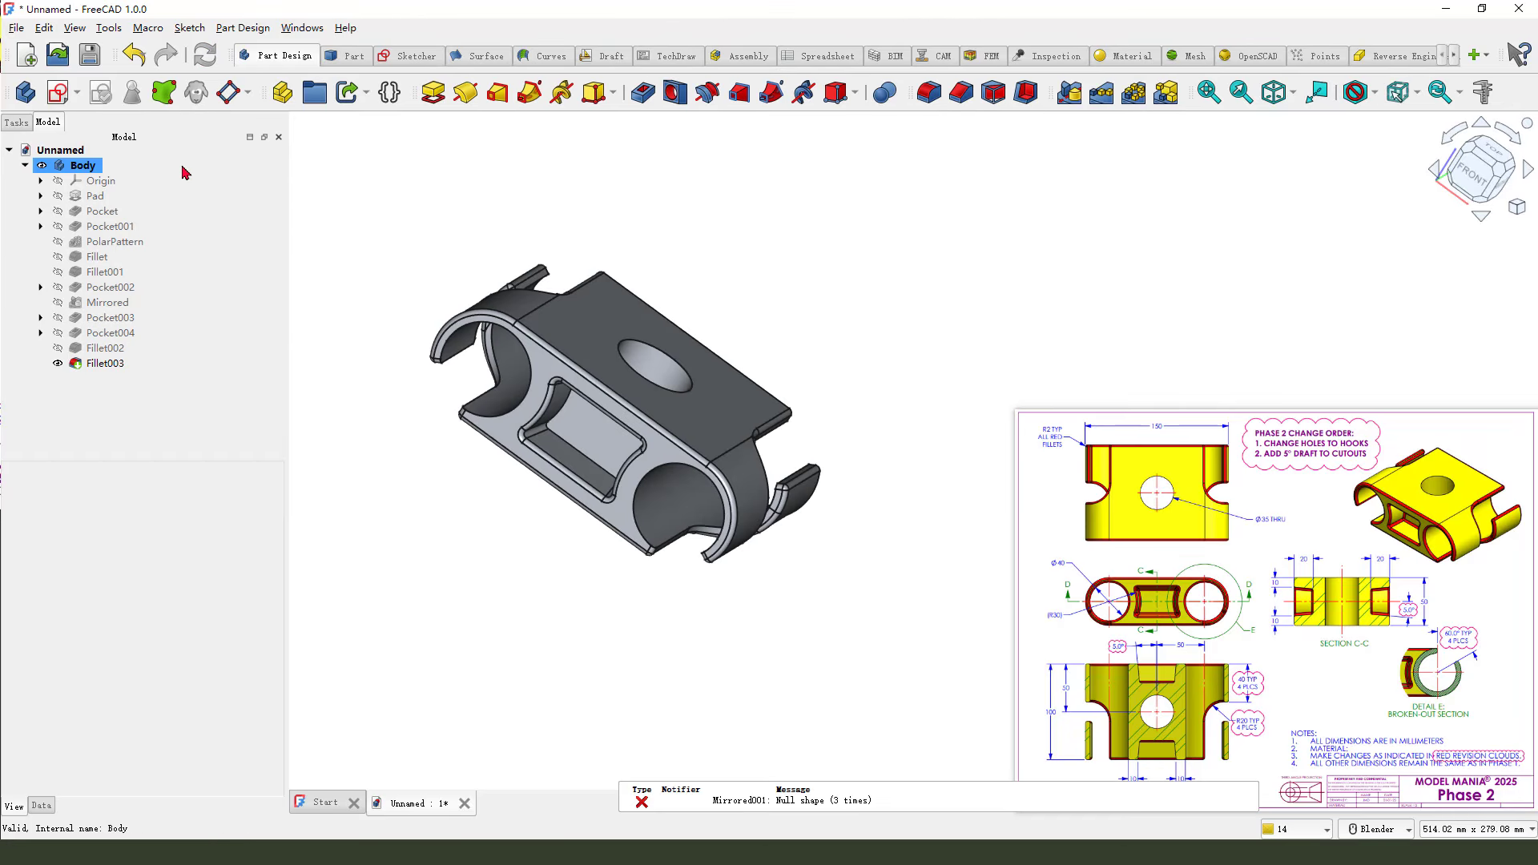
# Delete the two fillet features applied to the front cutout pocket, the rim fillet and the inner corner fillet
pyautogui.click(108, 363)
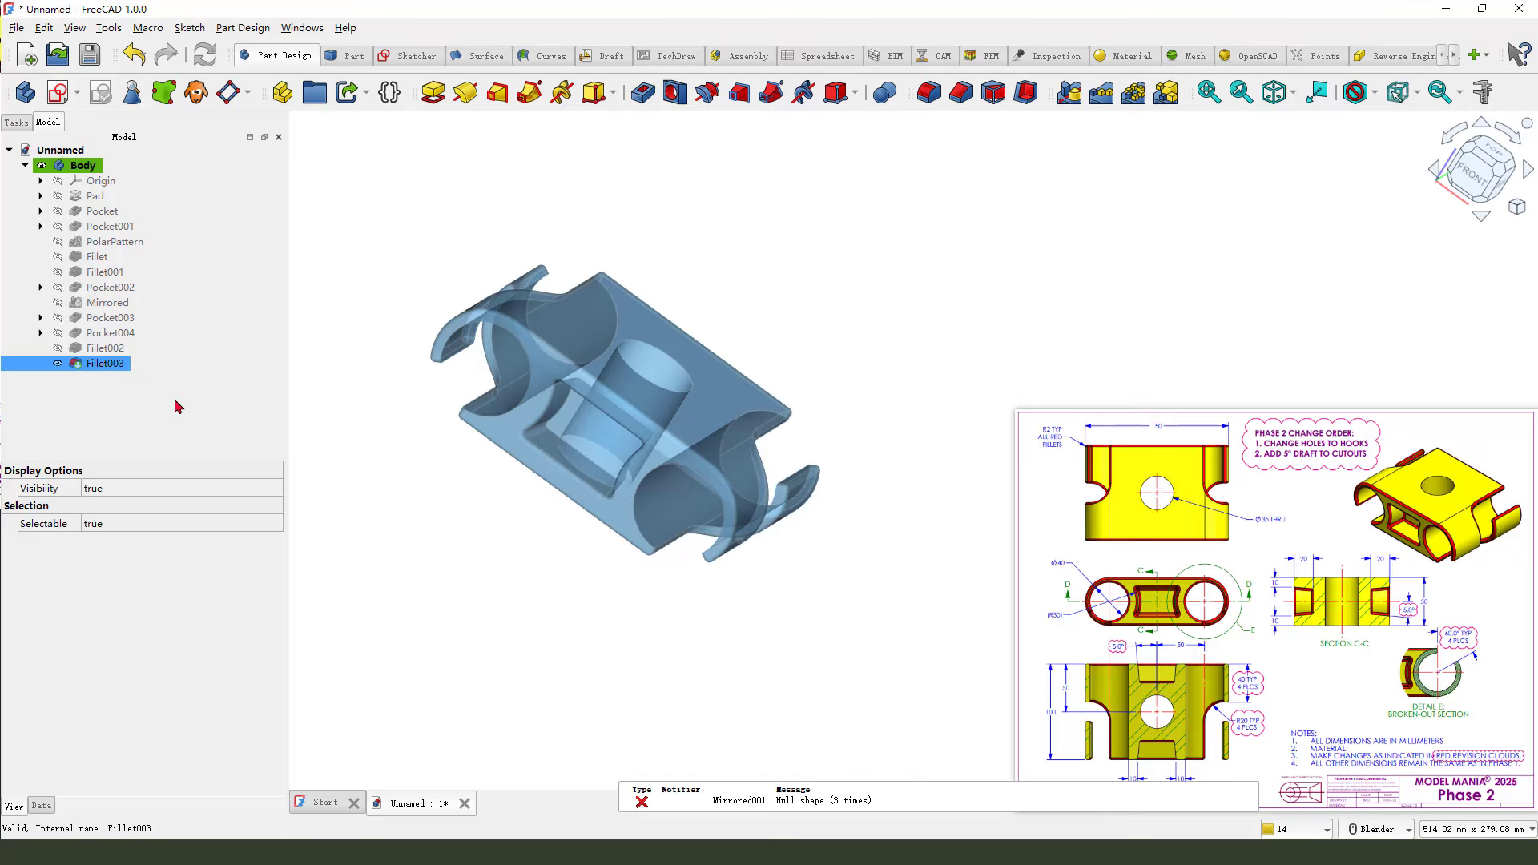
pyautogui.press('Delete')
pyautogui.press('Delete')
pyautogui.moveTo(559, 541)
pyautogui.mouseDown(button='middle')
pyautogui.moveTo(481, 536)
pyautogui.moveTo(577, 535)
pyautogui.mouseUp(button='middle')
# Mirror the drafted front pocket as a tool shape about the base XZ plane to repeat it on the opposite face
pyautogui.click(108, 333)
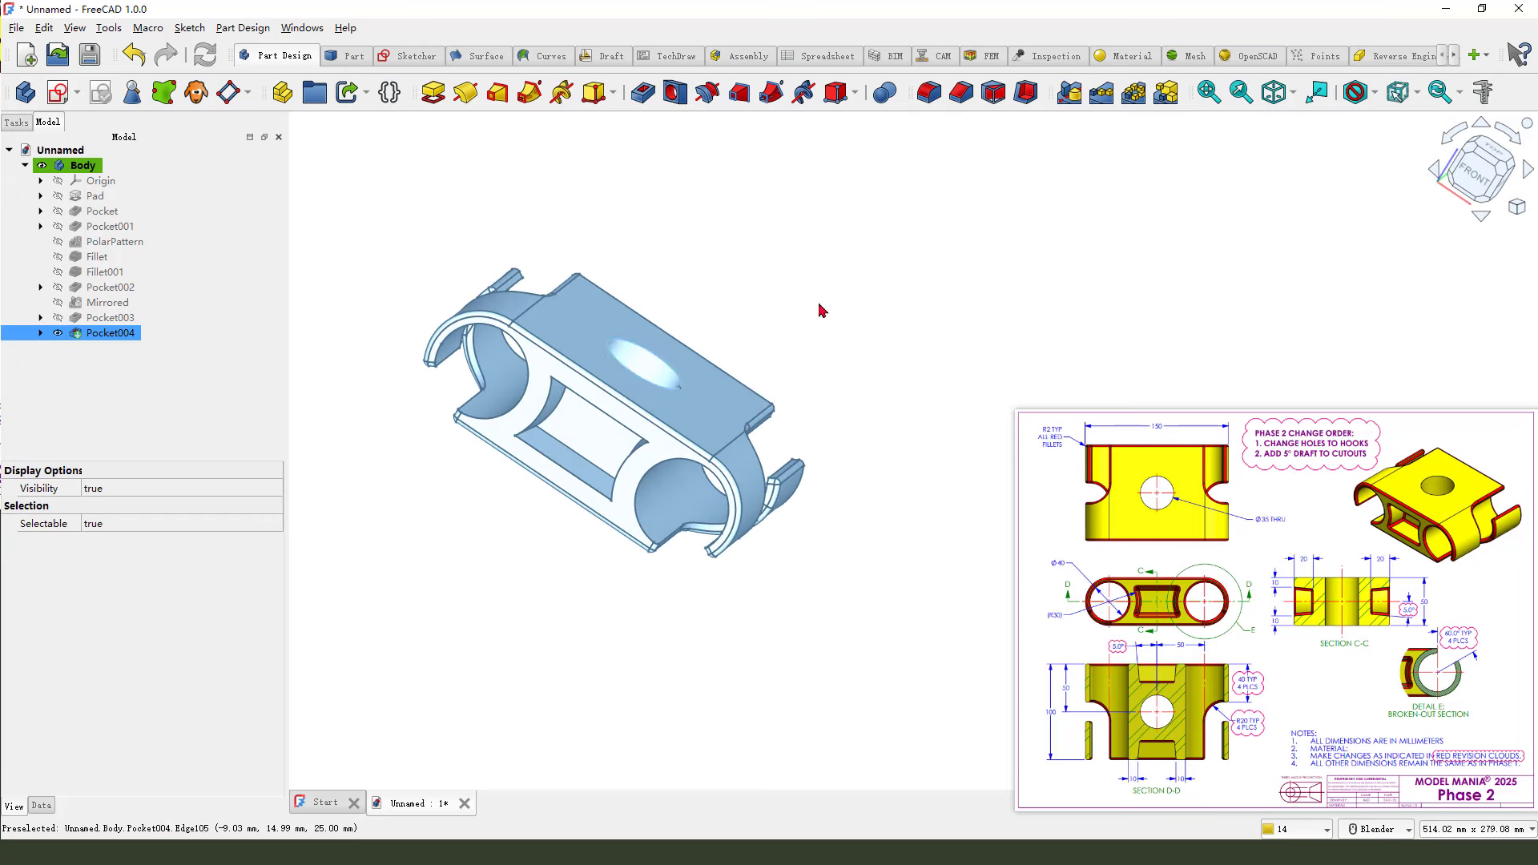
pyautogui.click(1069, 92)
pyautogui.scroll(-1, 617, 319)
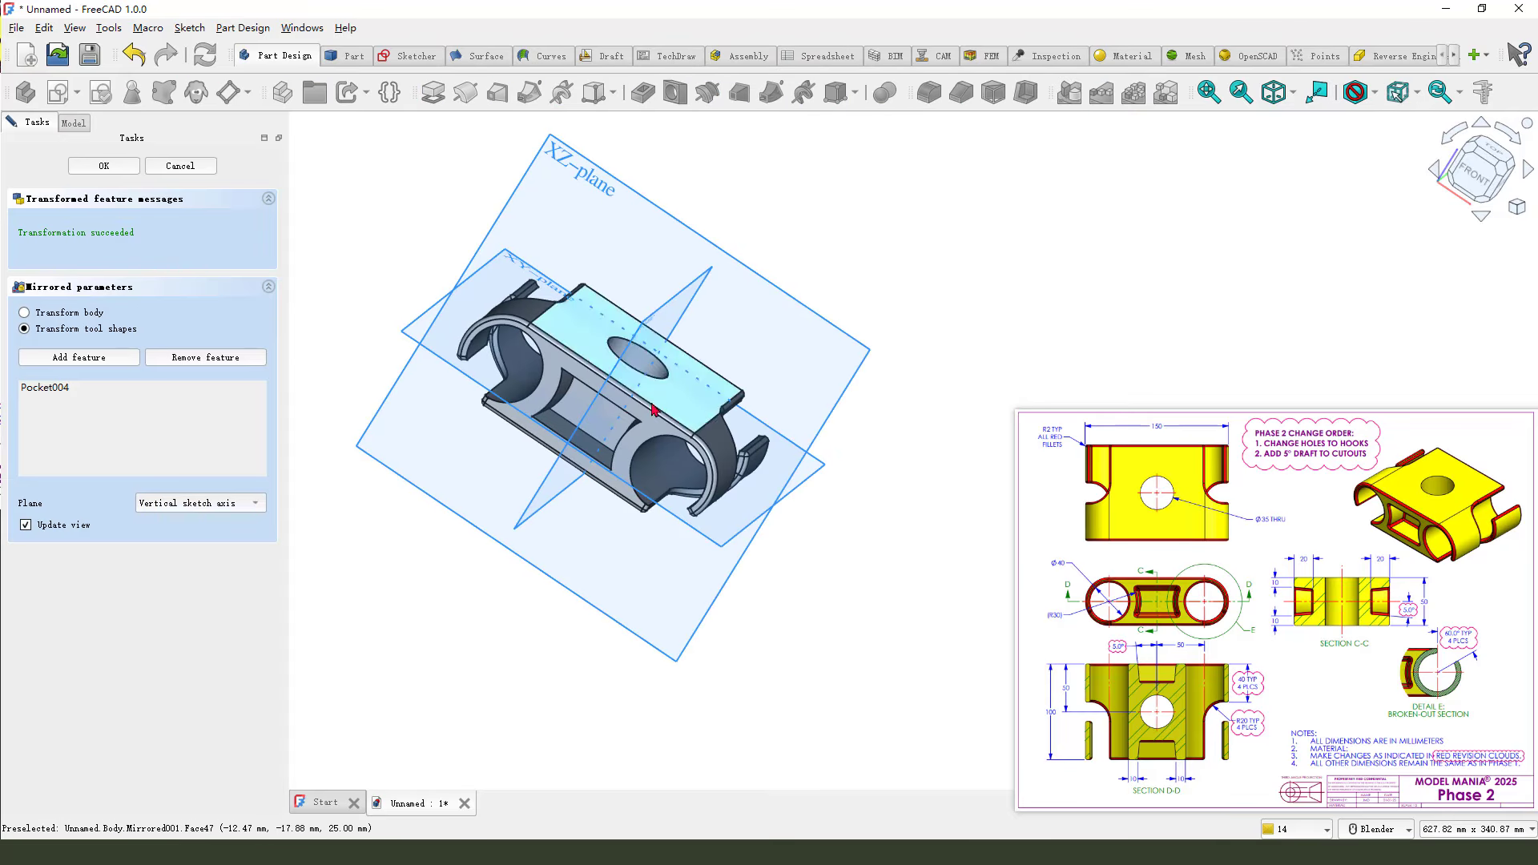
pyautogui.moveTo(687, 417); pyautogui.dragTo(442, 439, button='middle')
pyautogui.scroll(-2, 443, 438)
pyautogui.moveTo(788, 450)
pyautogui.mouseDown(button='middle')
pyautogui.moveTo(820, 432)
pyautogui.moveTo(801, 424)
pyautogui.mouseUp(button='middle')
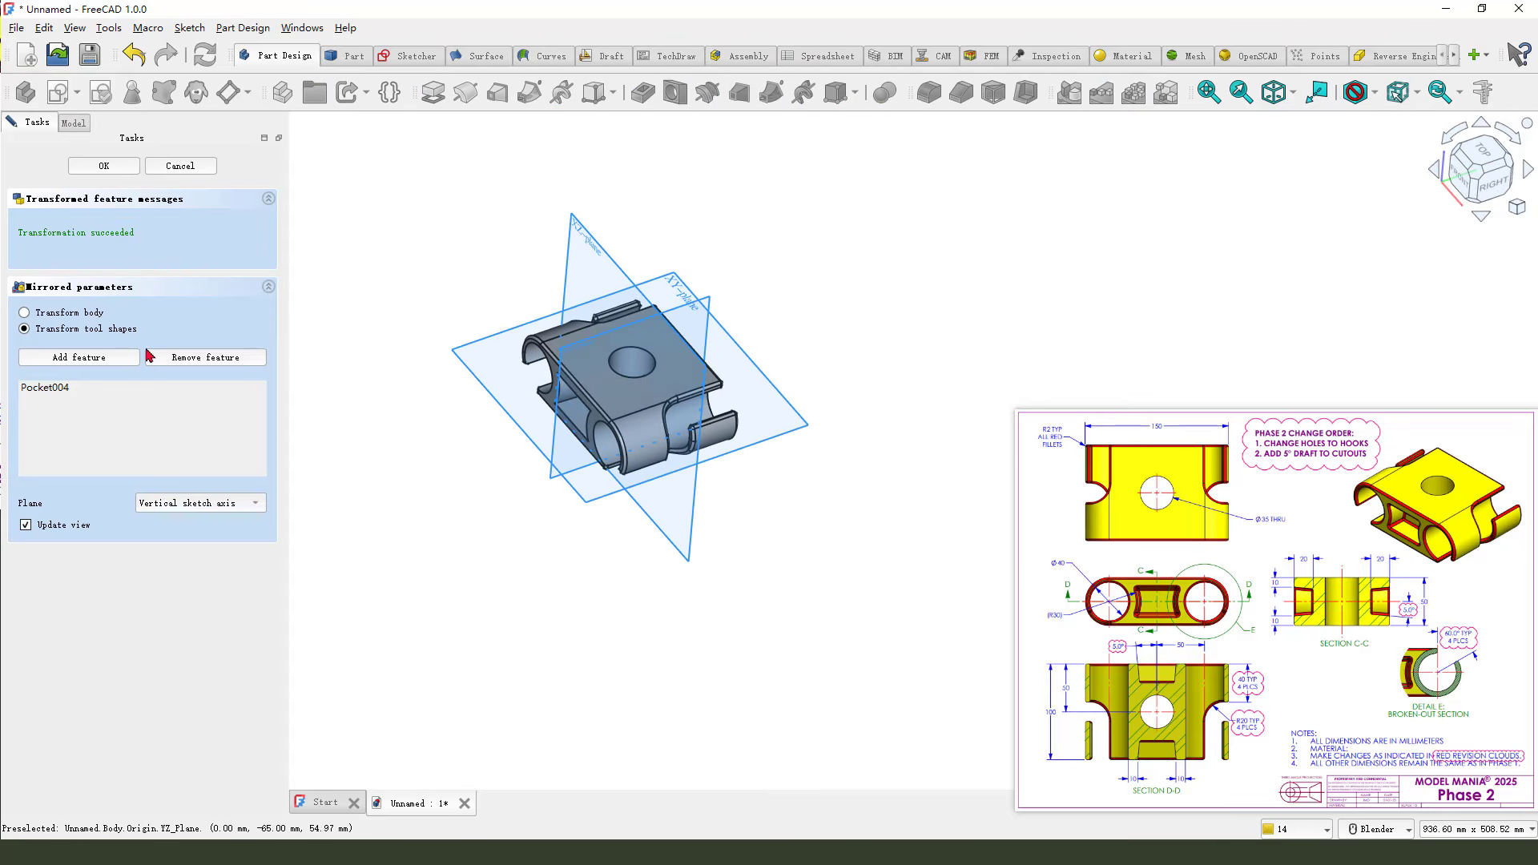
pyautogui.scroll(3, 604, 233)
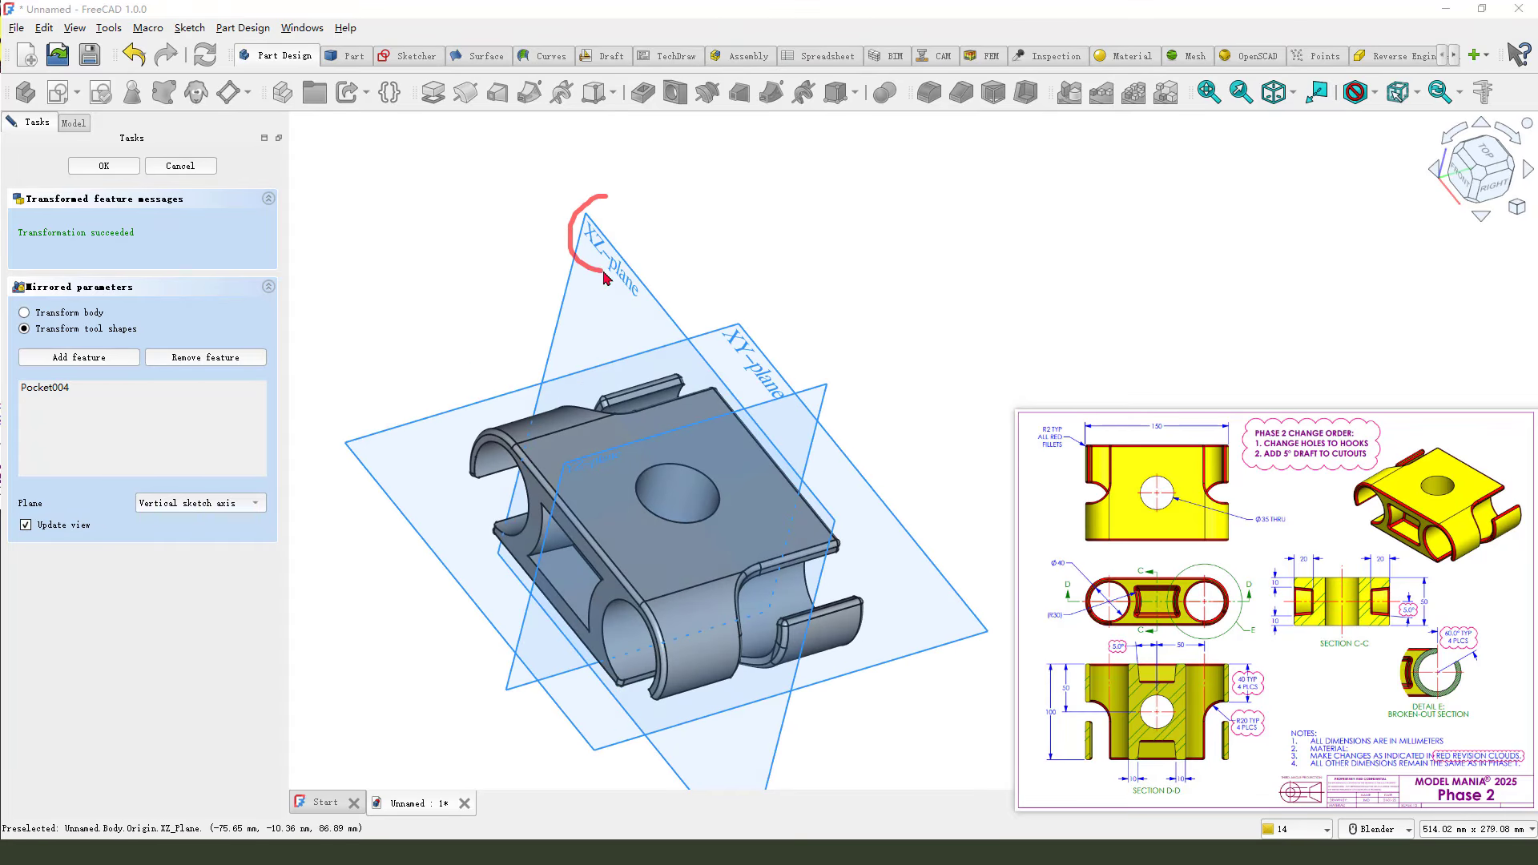
pyautogui.click(210, 510)
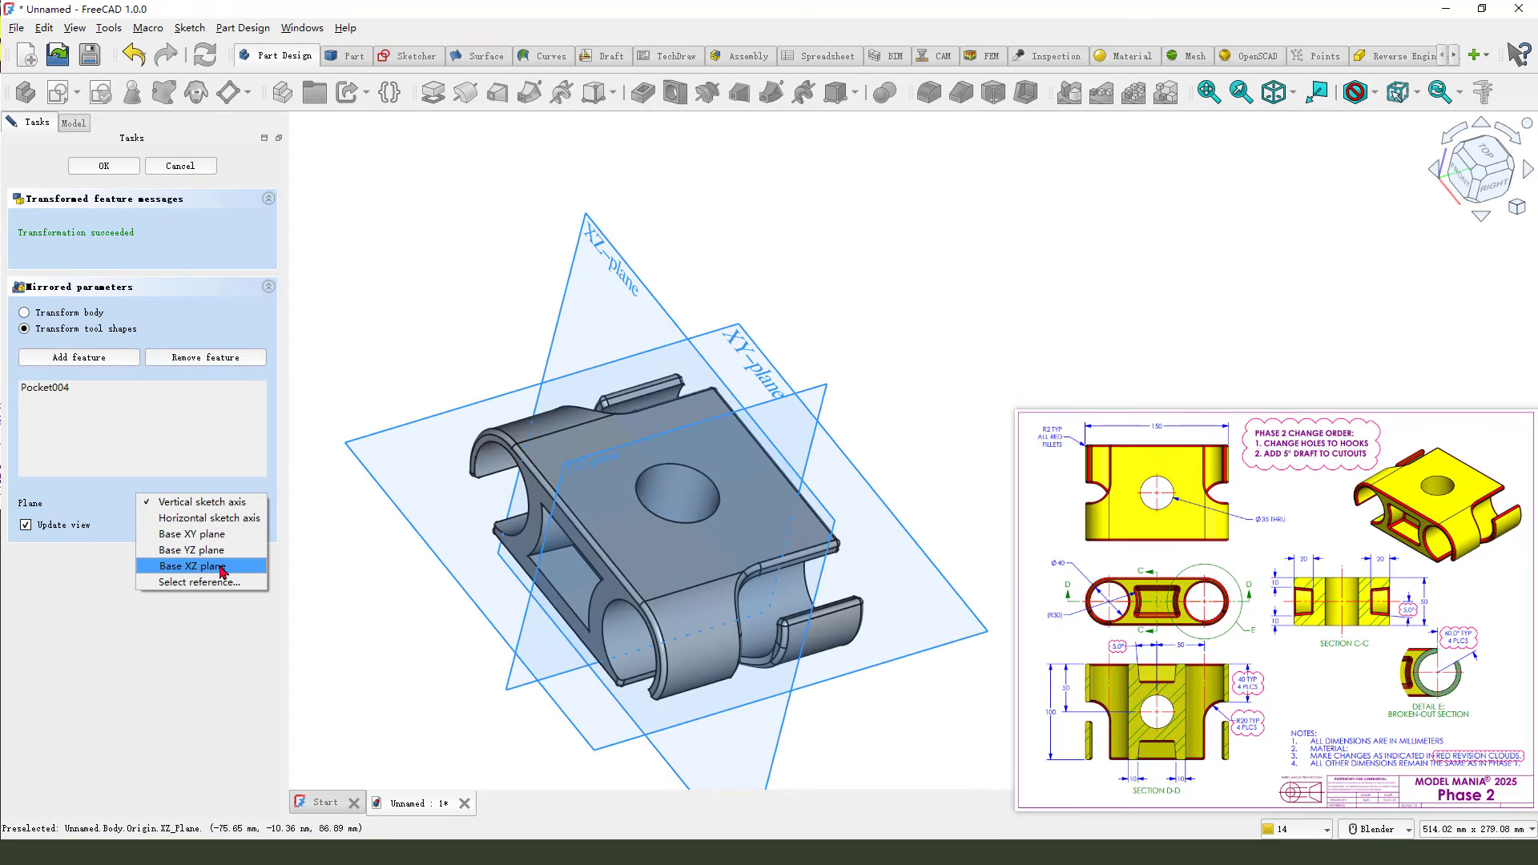
pyautogui.click(222, 552)
pyautogui.scroll(-2, 531, 327)
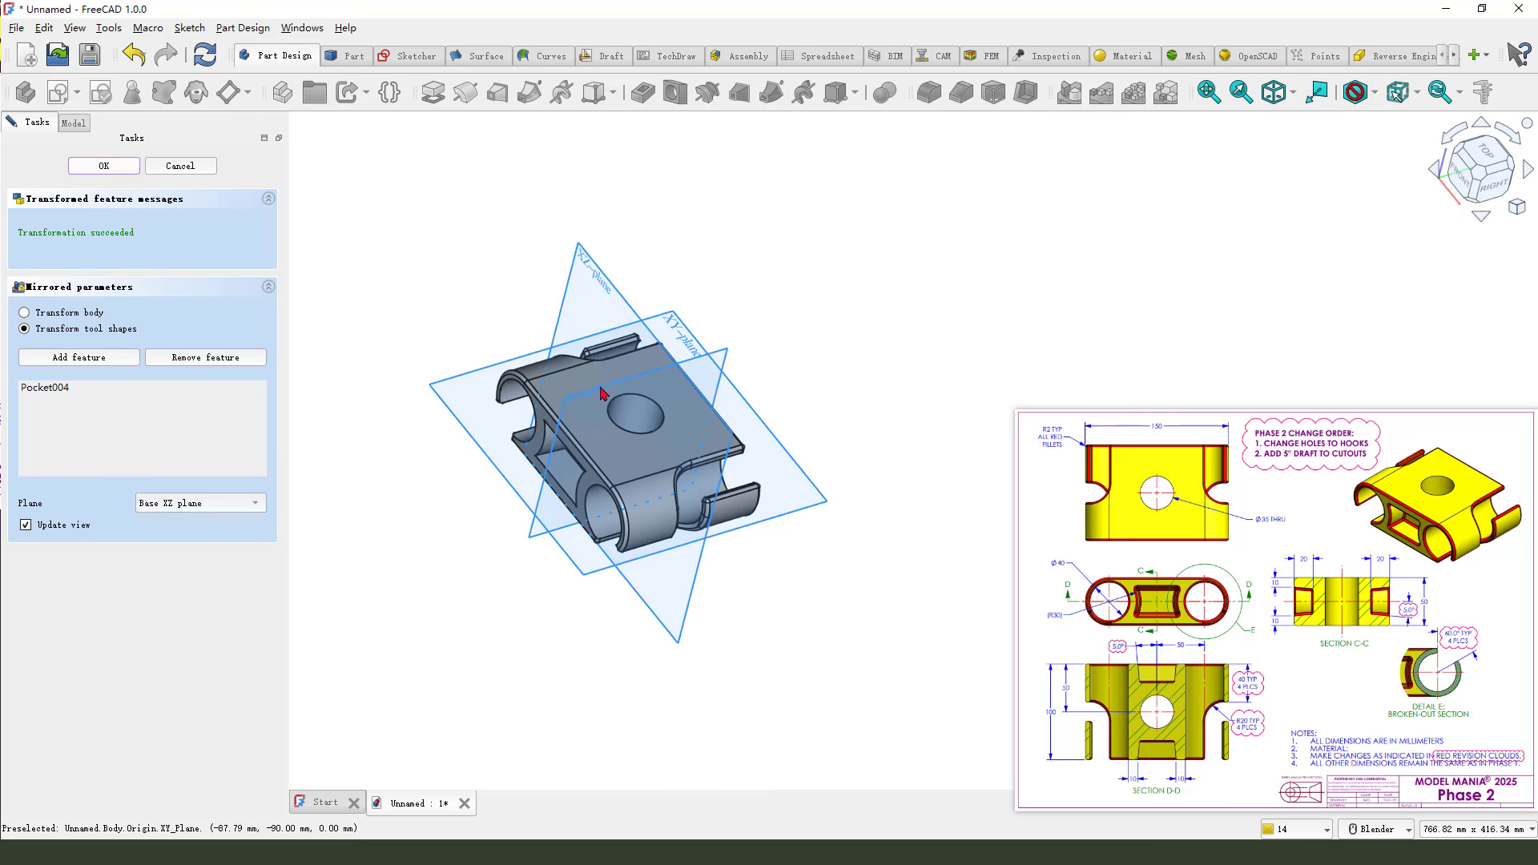
pyautogui.moveTo(828, 496); pyautogui.dragTo(837, 466, button='middle')
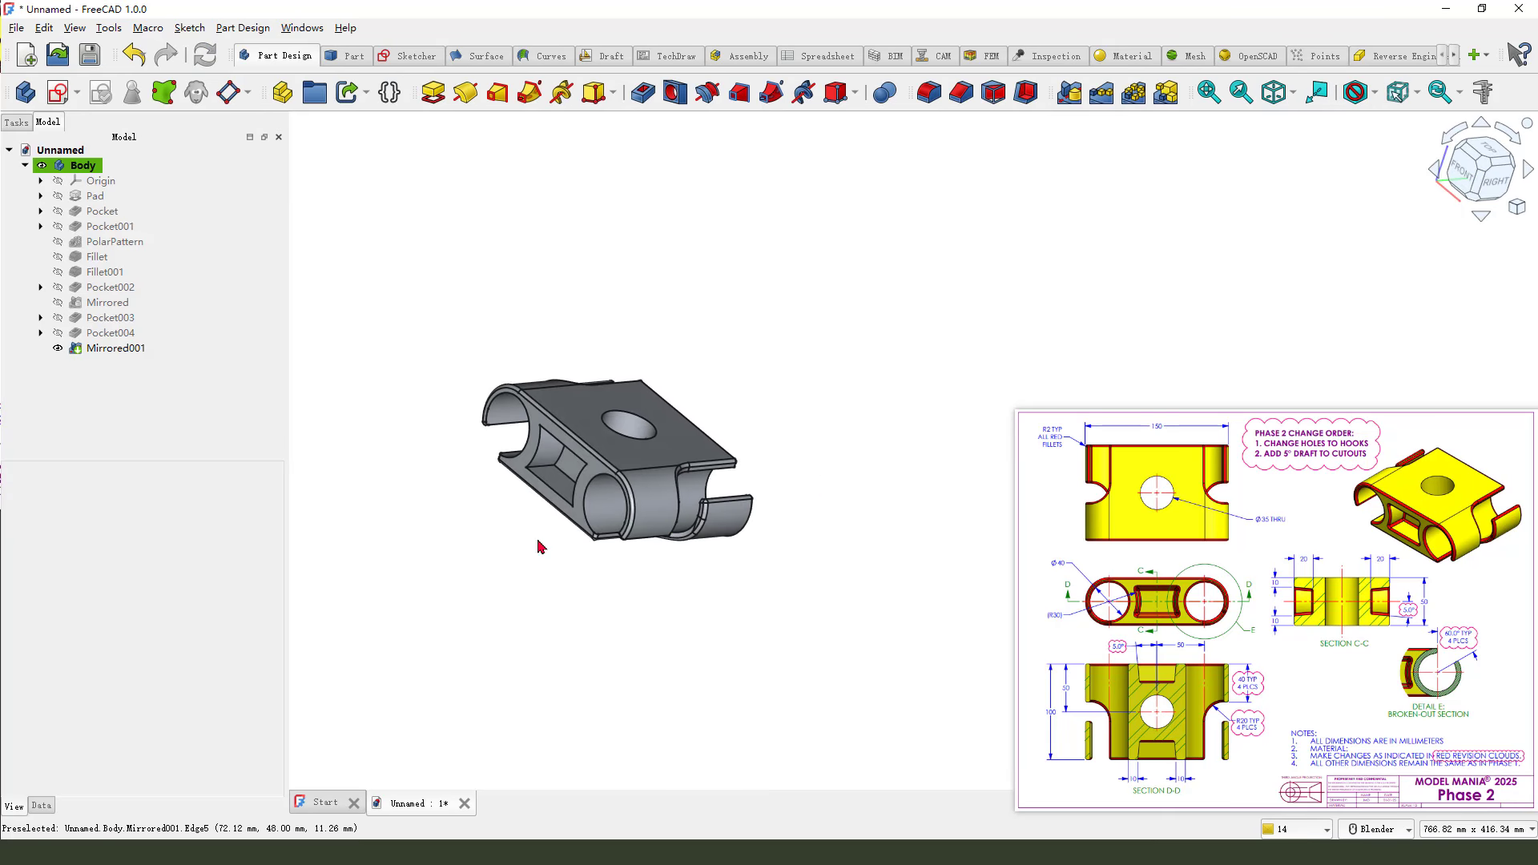
# Fillet the eight inner corner edges of the front and rear cutout pockets with a 2 mm radius
pyautogui.moveTo(538, 546); pyautogui.dragTo(714, 346, button='middle')
pyautogui.scroll(7, 542, 345)
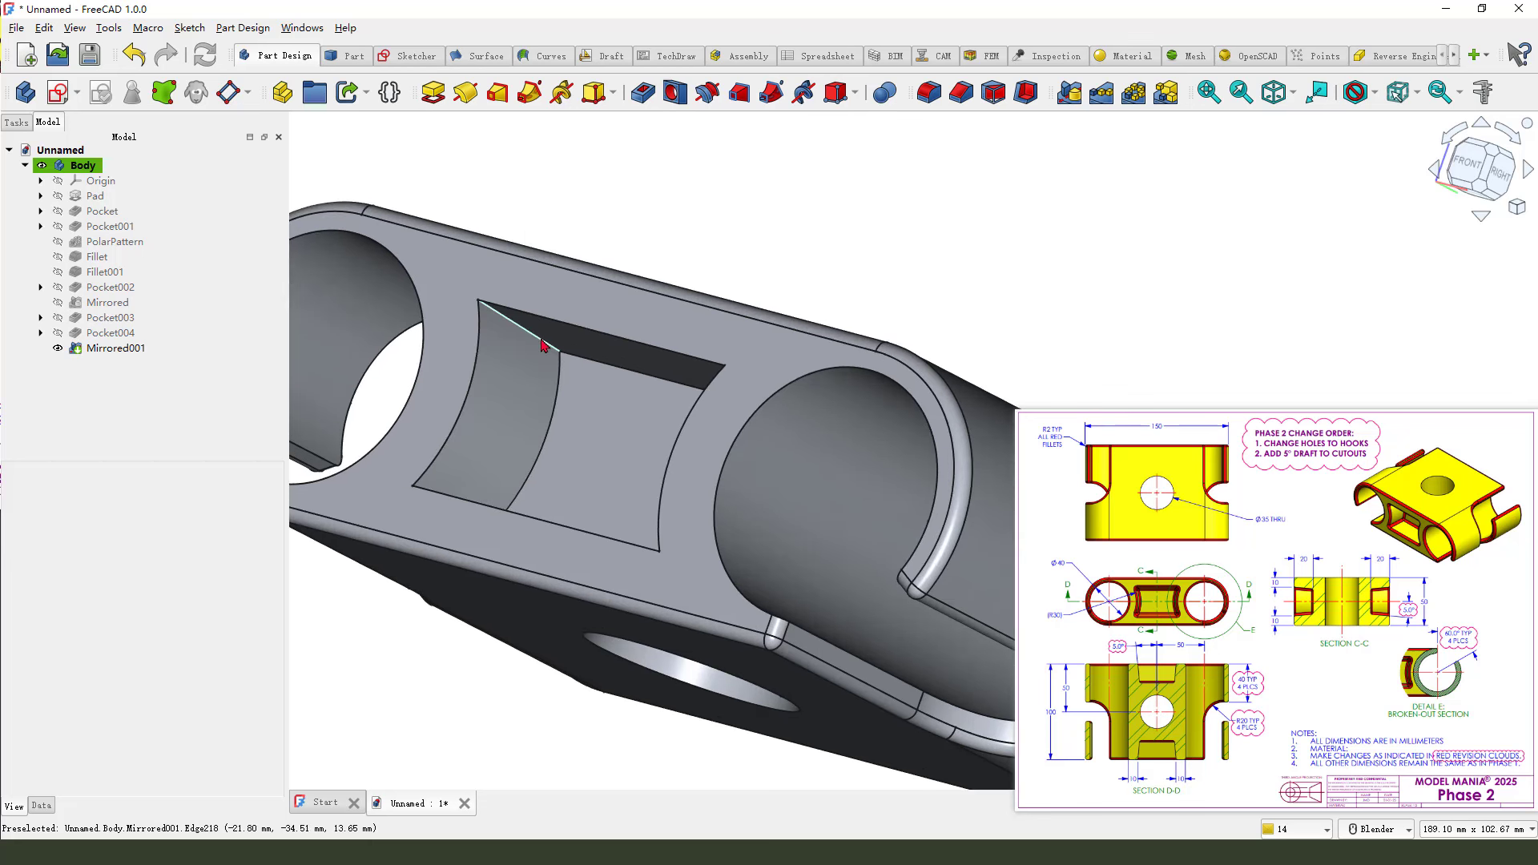
pyautogui.scroll(-4, 620, 345)
pyautogui.moveTo(537, 396); pyautogui.dragTo(642, 285, button='middle')
pyautogui.scroll(4, 642, 272)
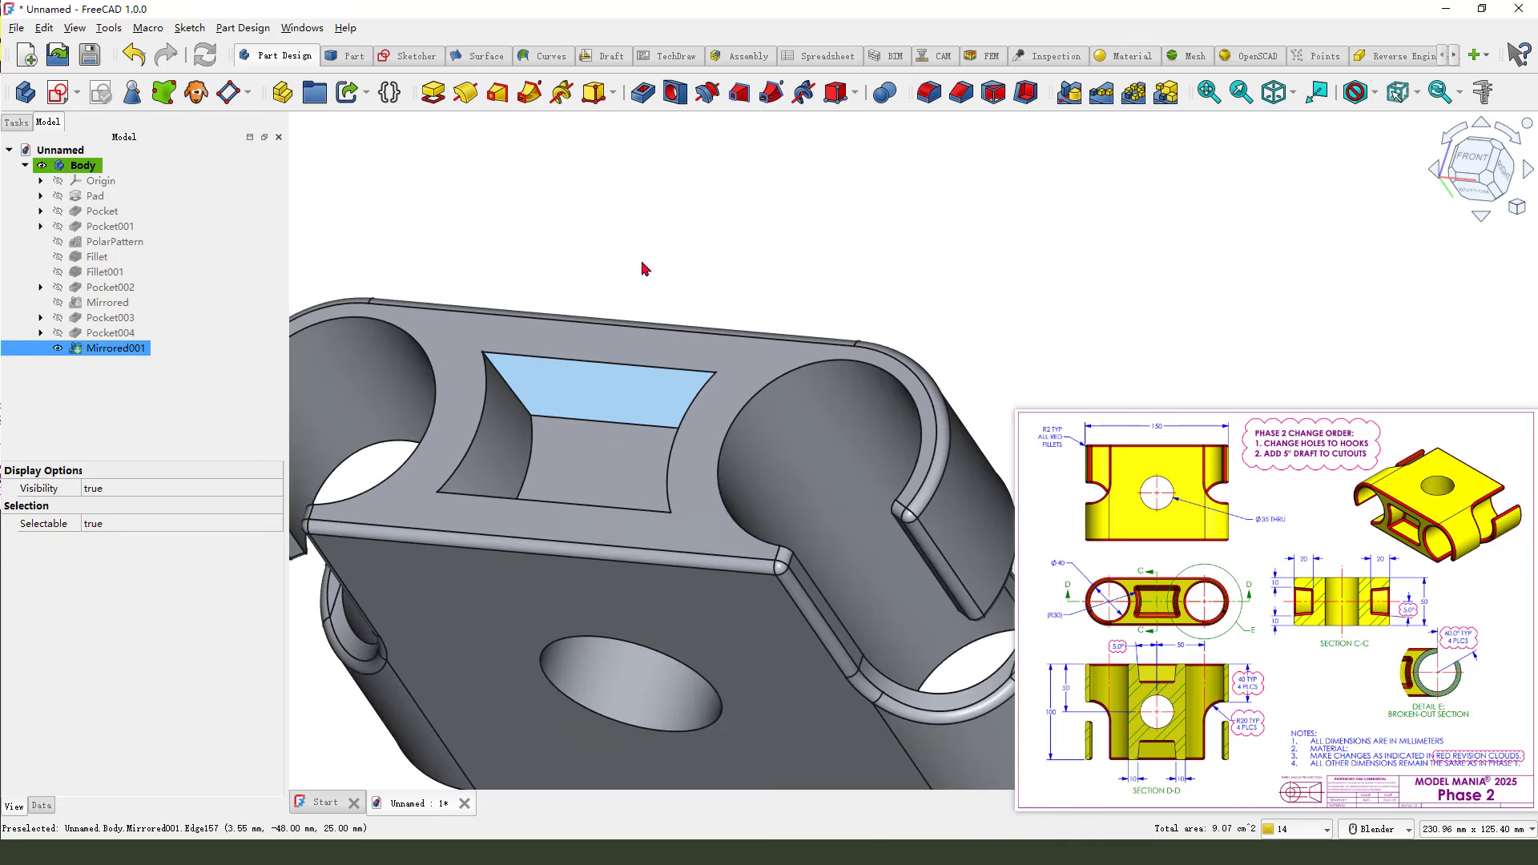
pyautogui.click(515, 398)
pyautogui.scroll(-2, 521, 419)
pyautogui.moveTo(522, 419); pyautogui.dragTo(639, 302, button='middle')
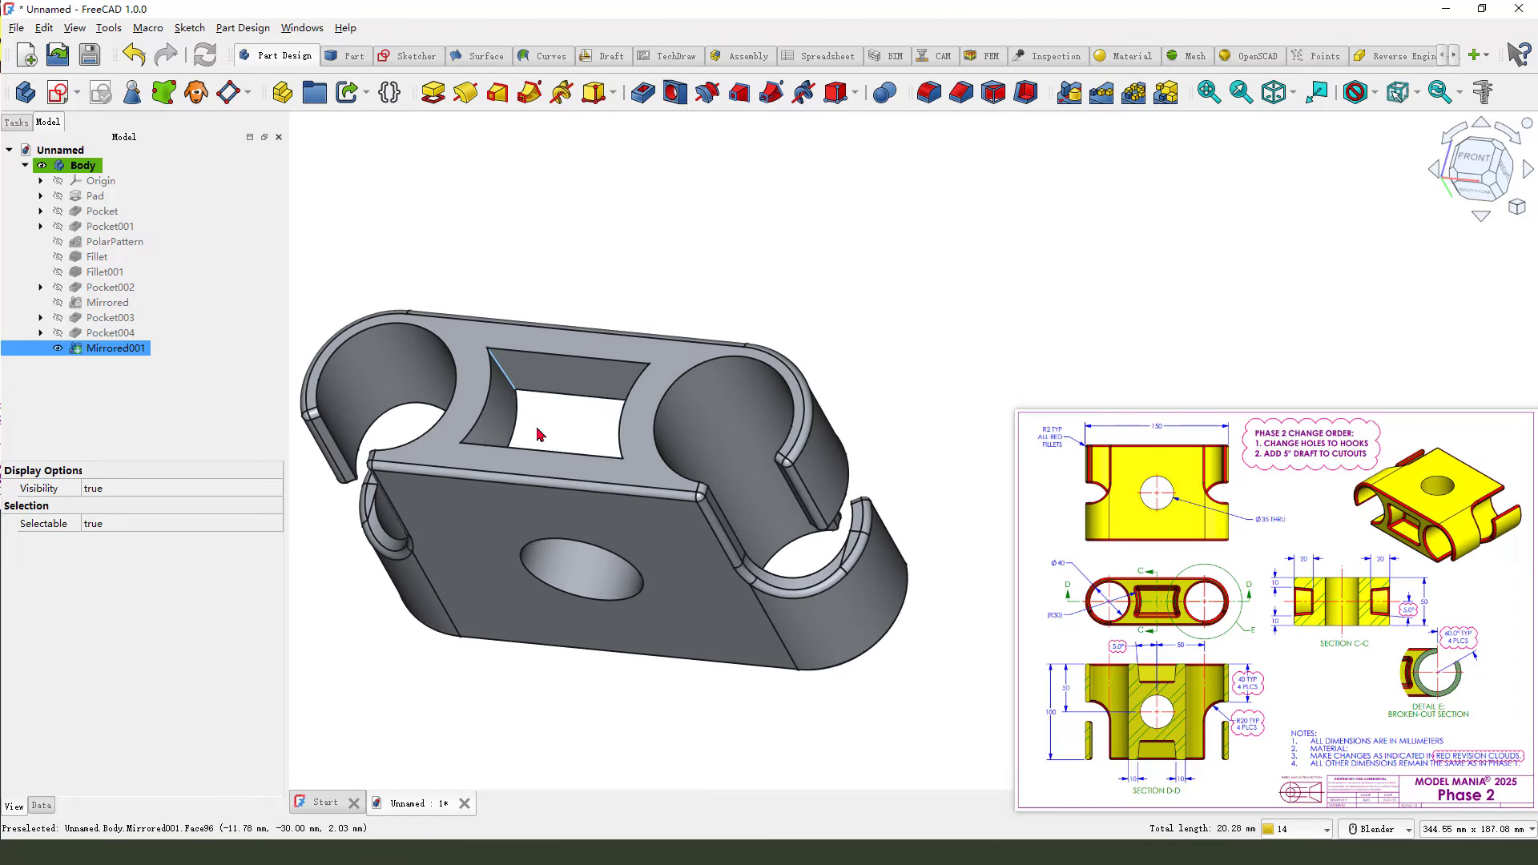
pyautogui.moveTo(537, 428); pyautogui.dragTo(490, 481, button='middle')
pyautogui.scroll(3, 485, 466)
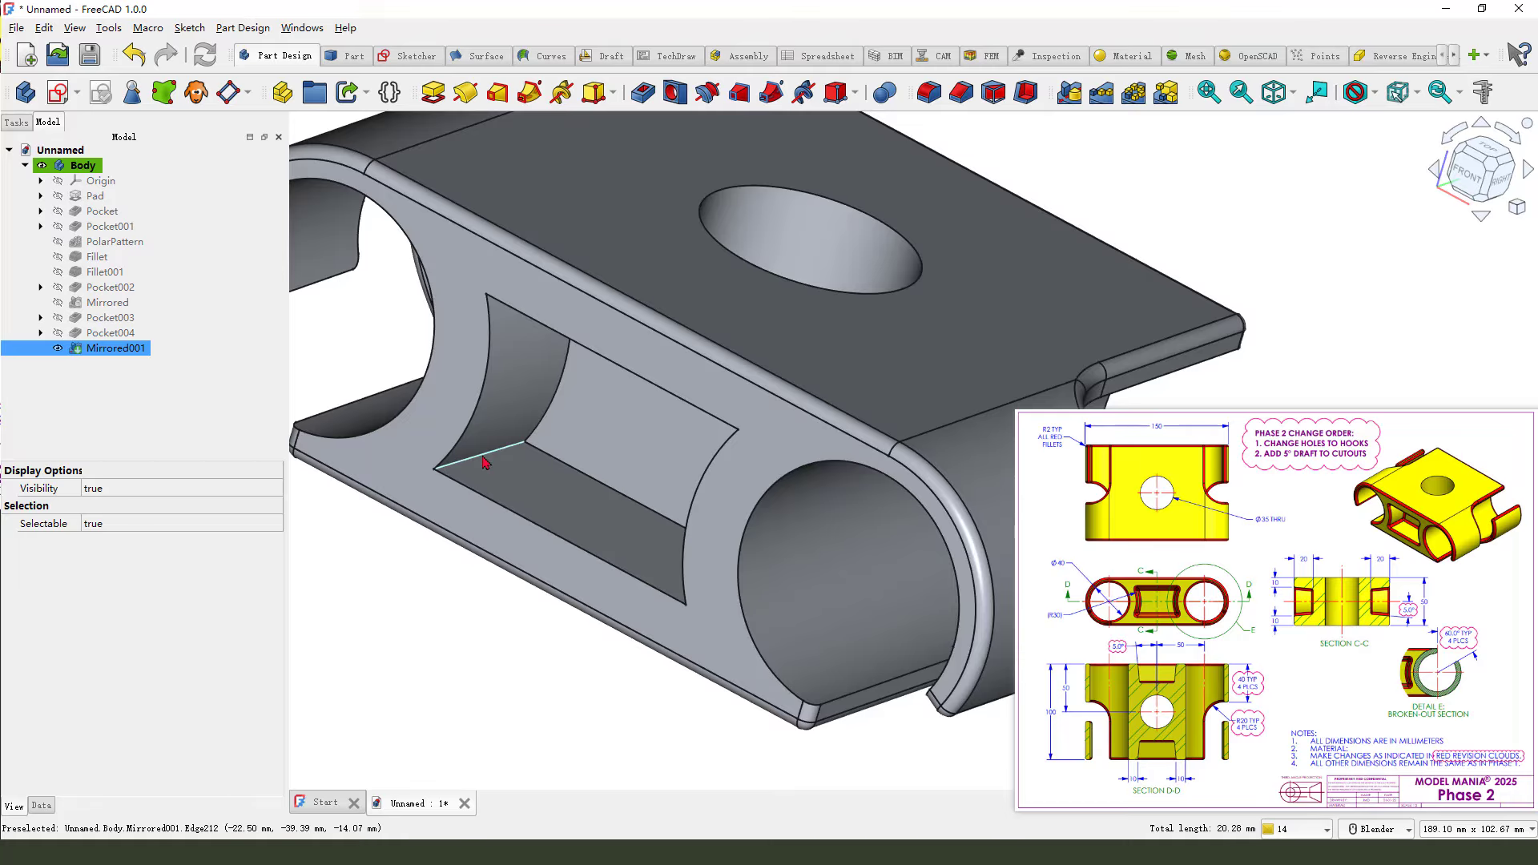
pyautogui.scroll(-5, 483, 465)
pyautogui.moveTo(553, 484); pyautogui.dragTo(663, 420, button='middle')
pyautogui.scroll(5, 607, 481)
pyautogui.scroll(-5, 591, 500)
pyautogui.scroll(5, 663, 425)
pyautogui.keyDown('ctrl'); pyautogui.click(648, 432); pyautogui.keyUp('ctrl')
pyautogui.scroll(-3, 677, 474)
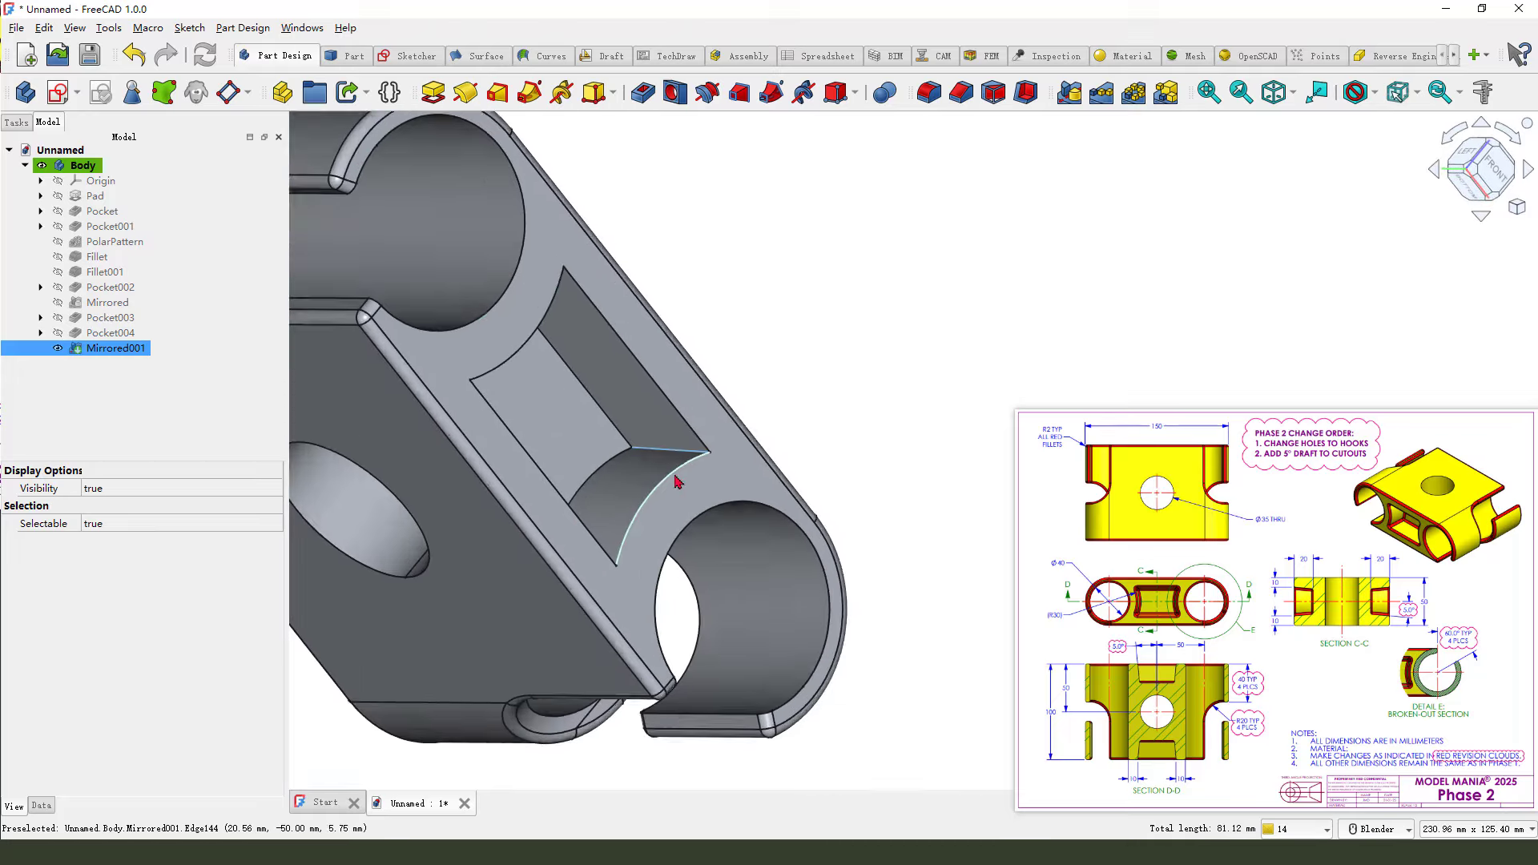
pyautogui.scroll(-4, 677, 481)
pyautogui.moveTo(677, 488); pyautogui.dragTo(894, 468, button='middle')
pyautogui.scroll(-4, 758, 504)
pyautogui.scroll(5, 657, 320)
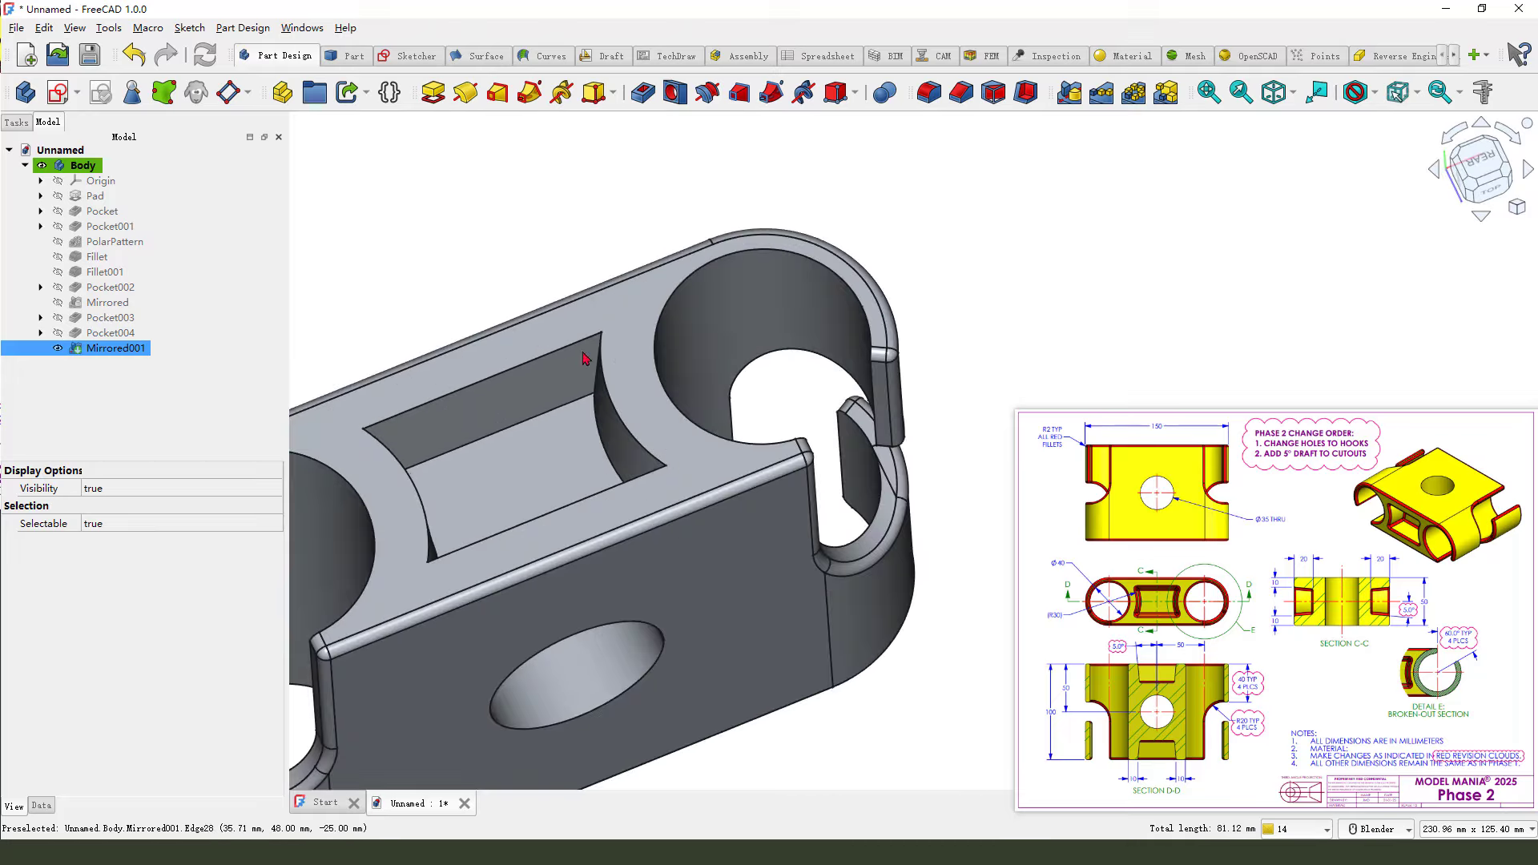
pyautogui.moveTo(583, 358); pyautogui.dragTo(785, 501, button='middle')
pyautogui.scroll(4, 605, 344)
pyautogui.scroll(-4, 663, 310)
pyautogui.scroll(5, 656, 380)
pyautogui.keyDown('ctrl'); pyautogui.click(680, 416); pyautogui.keyUp('ctrl')
pyautogui.scroll(-5, 733, 308)
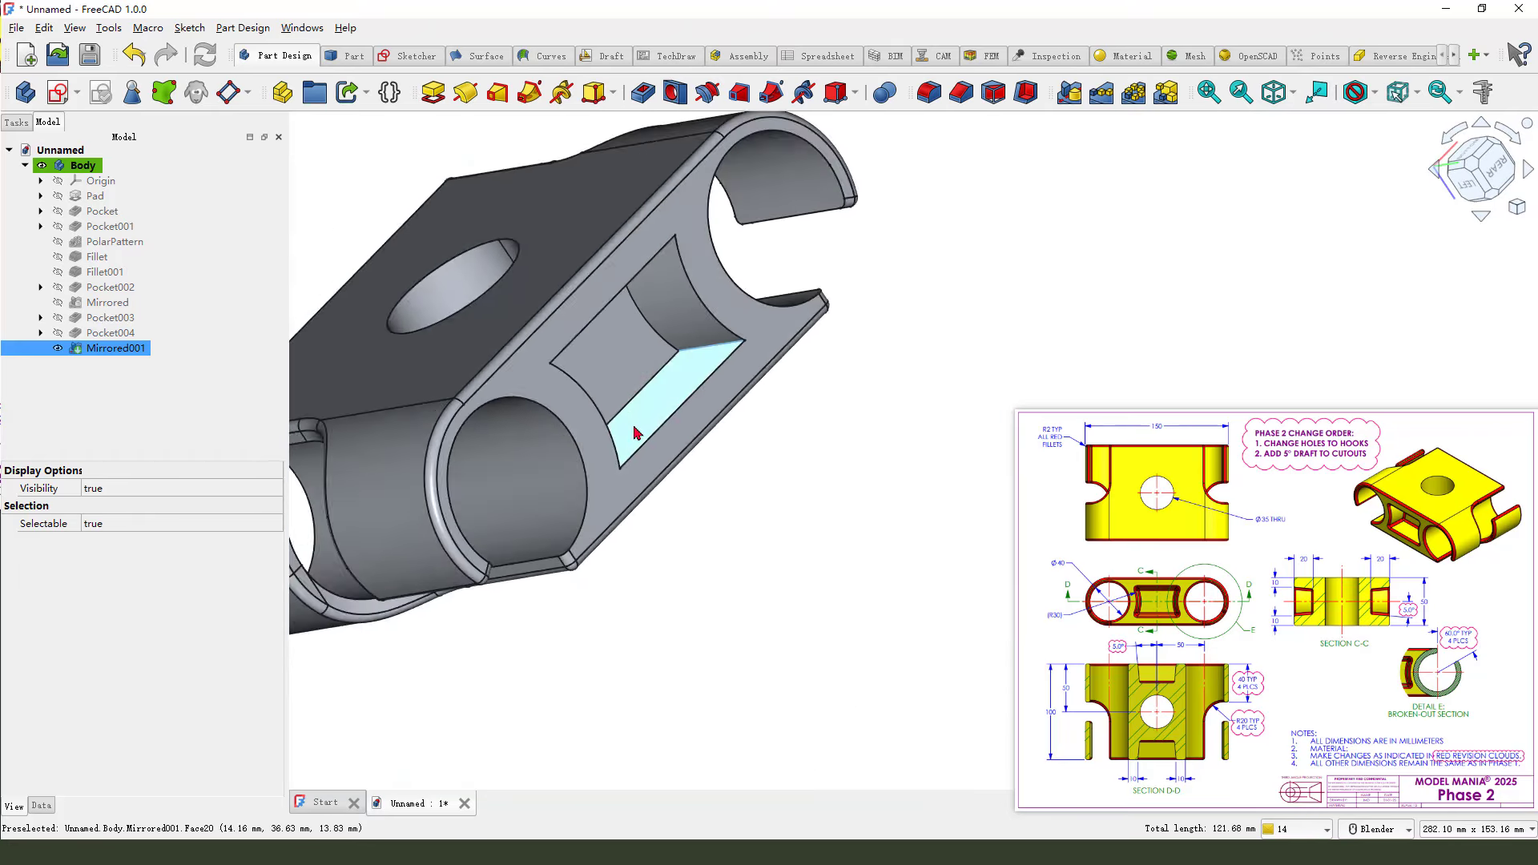
pyautogui.moveTo(634, 432); pyautogui.dragTo(457, 542, button='middle')
pyautogui.scroll(5, 578, 478)
pyautogui.keyDown('ctrl'); pyautogui.click(629, 438); pyautogui.keyUp('ctrl')
pyautogui.scroll(-4, 636, 495)
pyautogui.moveTo(595, 467); pyautogui.dragTo(538, 435, button='middle')
pyautogui.scroll(5, 507, 449)
pyautogui.keyDown('ctrl'); pyautogui.click(480, 507); pyautogui.keyUp('ctrl')
pyautogui.scroll(-5, 481, 508)
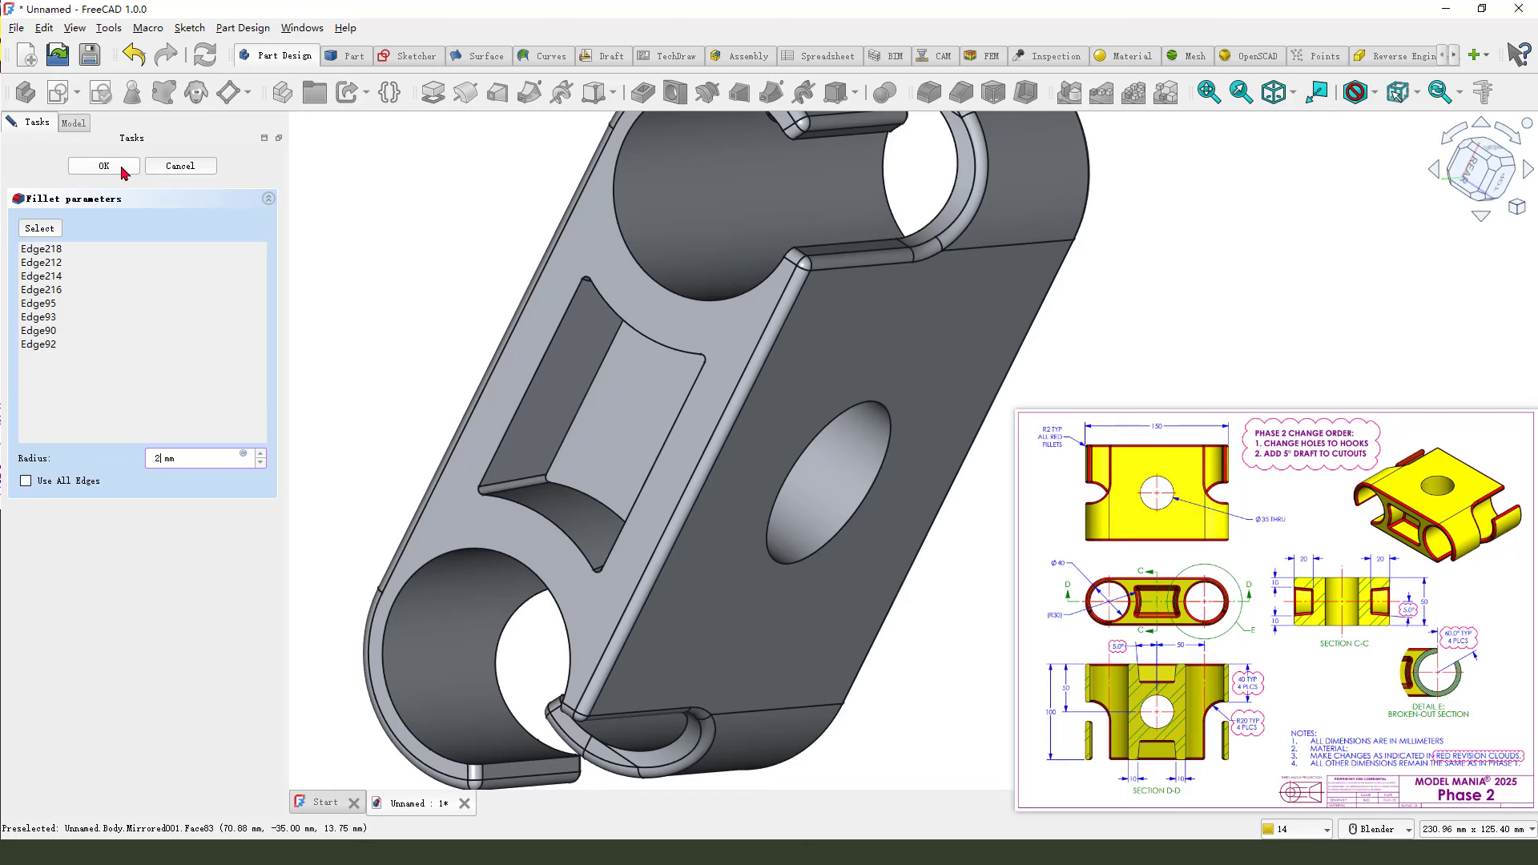
pyautogui.click(104, 165)
# Fillet the opening rims of both cutout pockets on the front and rear faces with a 2 mm radius
pyautogui.scroll(-5, 542, 377)
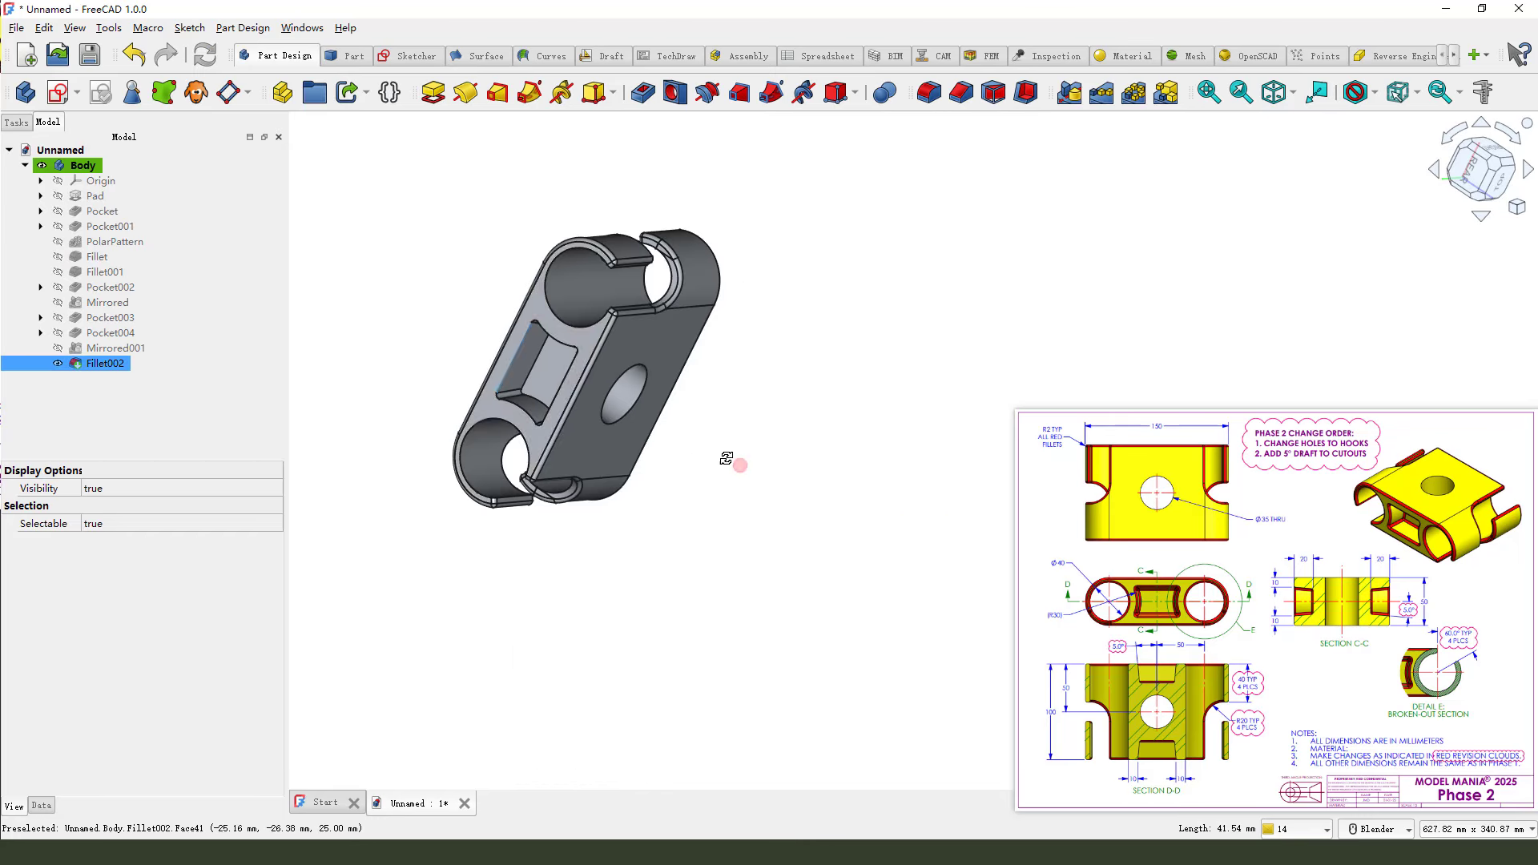
pyautogui.moveTo(726, 458); pyautogui.dragTo(422, 244, button='middle')
pyautogui.scroll(-3, 422, 244)
pyautogui.scroll(5, 768, 533)
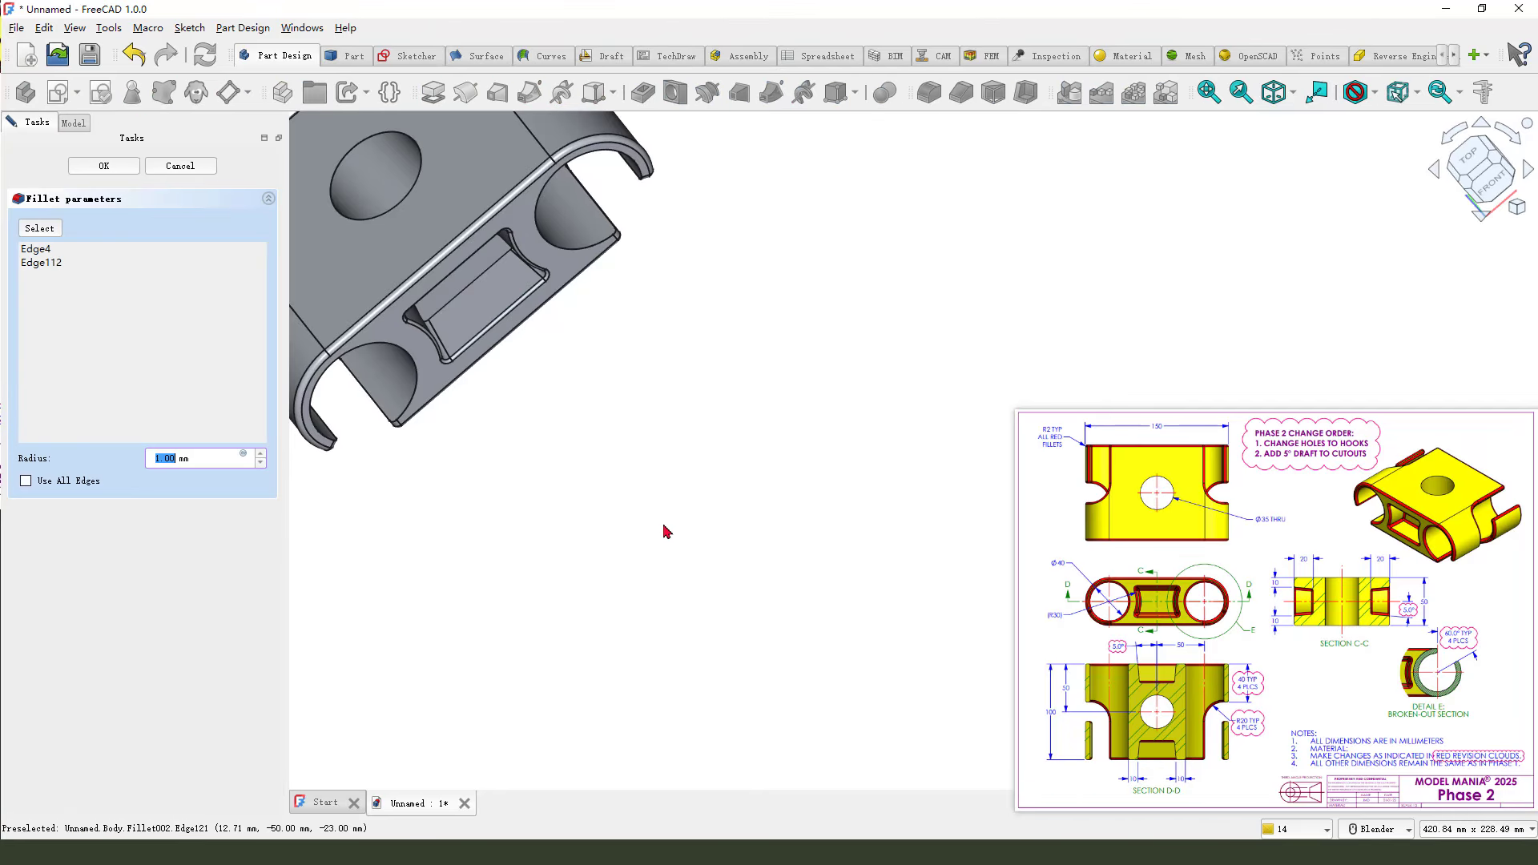
pyautogui.scroll(-2, 668, 526)
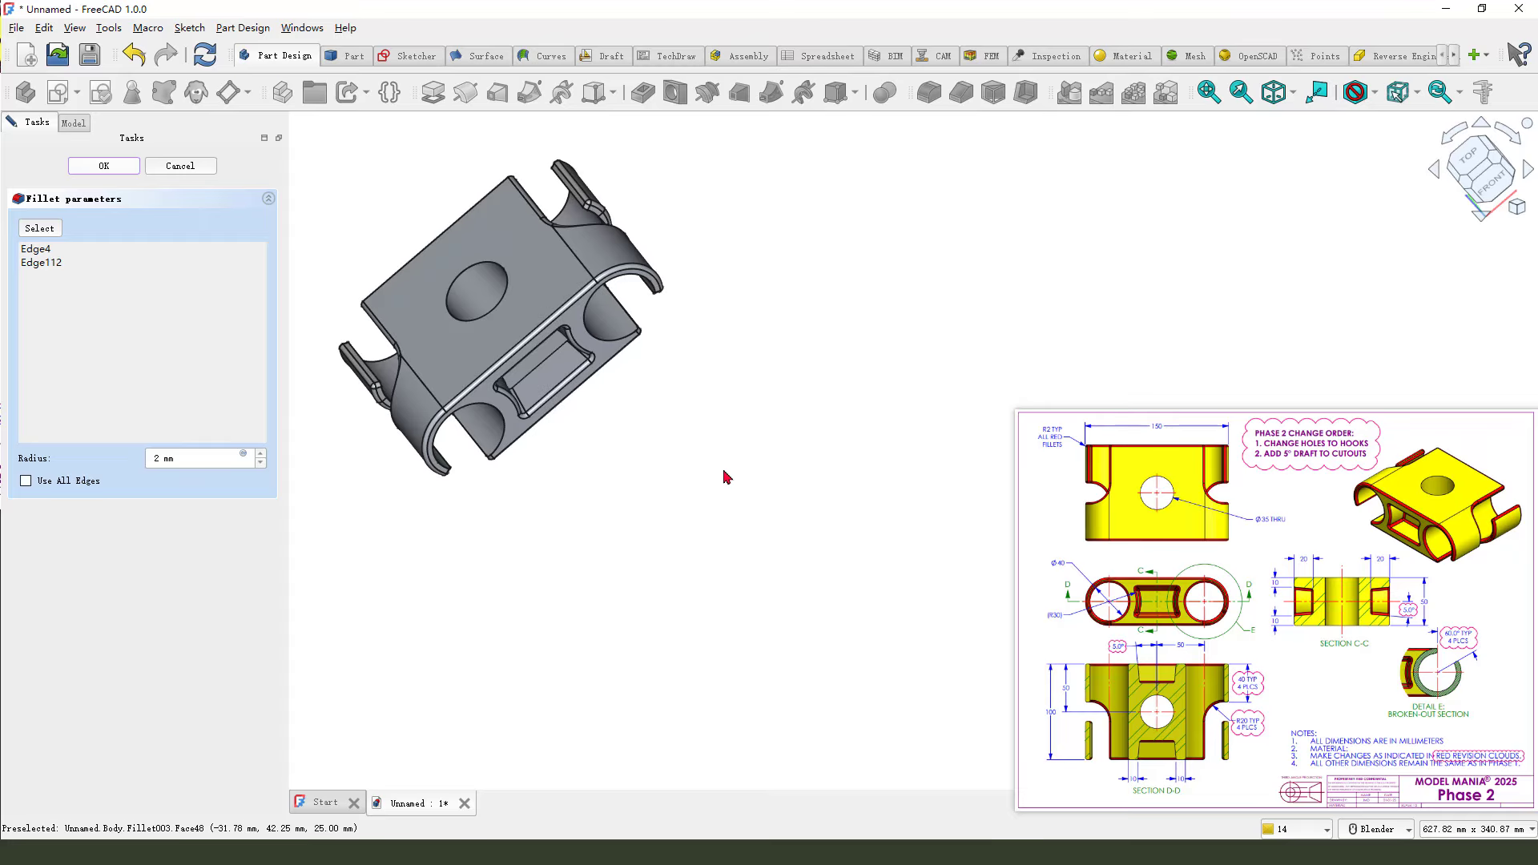
pyautogui.moveTo(733, 526); pyautogui.dragTo(784, 266, button='middle')
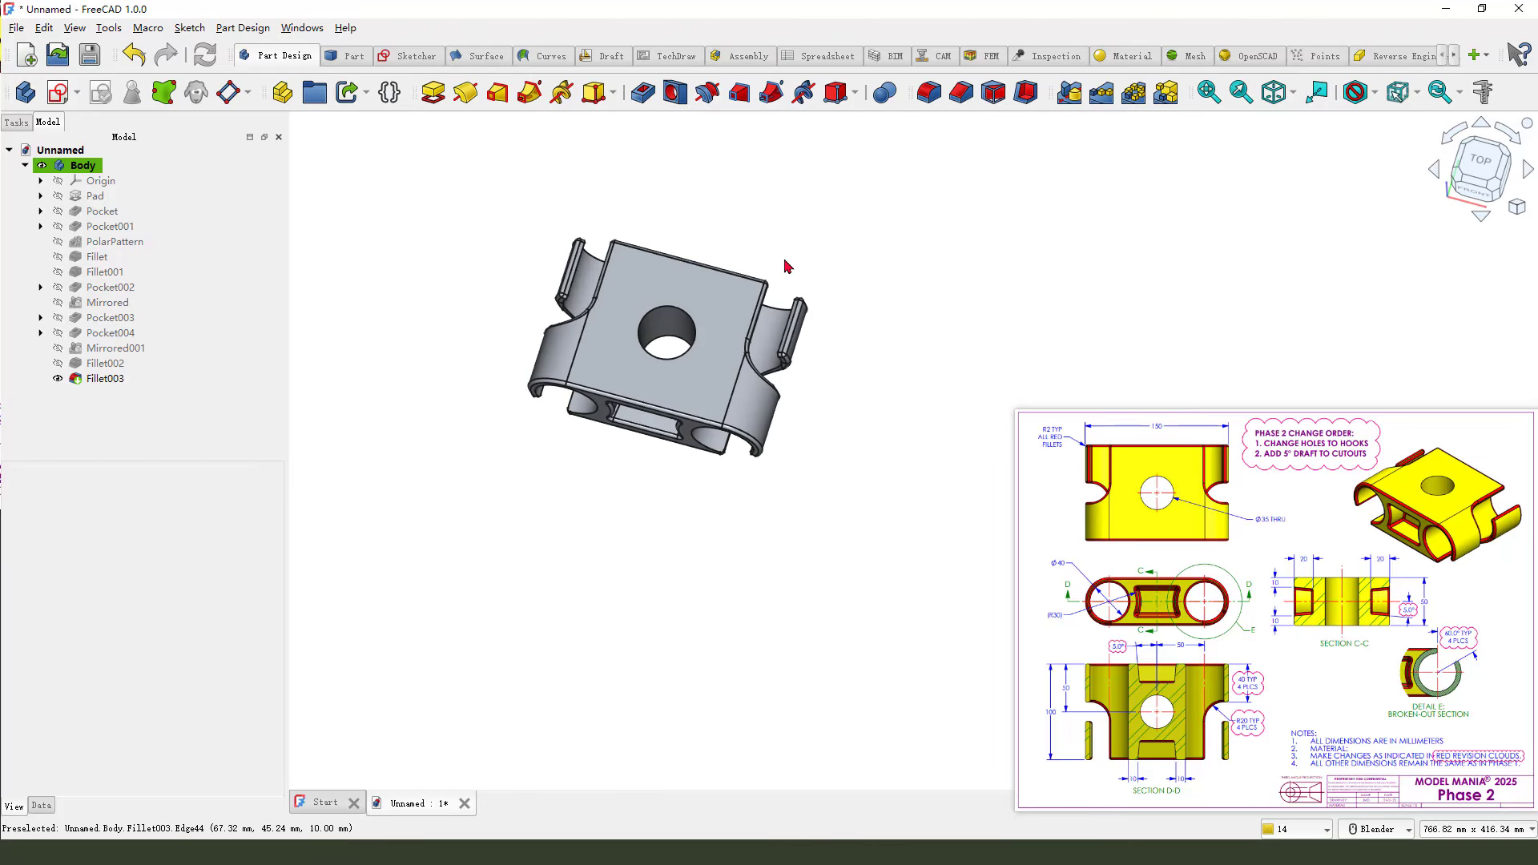
# Close the reference drawing and set the shape appearance colour of the whole body to yellow
pyautogui.scroll(3, 785, 266)
pyautogui.doubleClick(1276, 549)
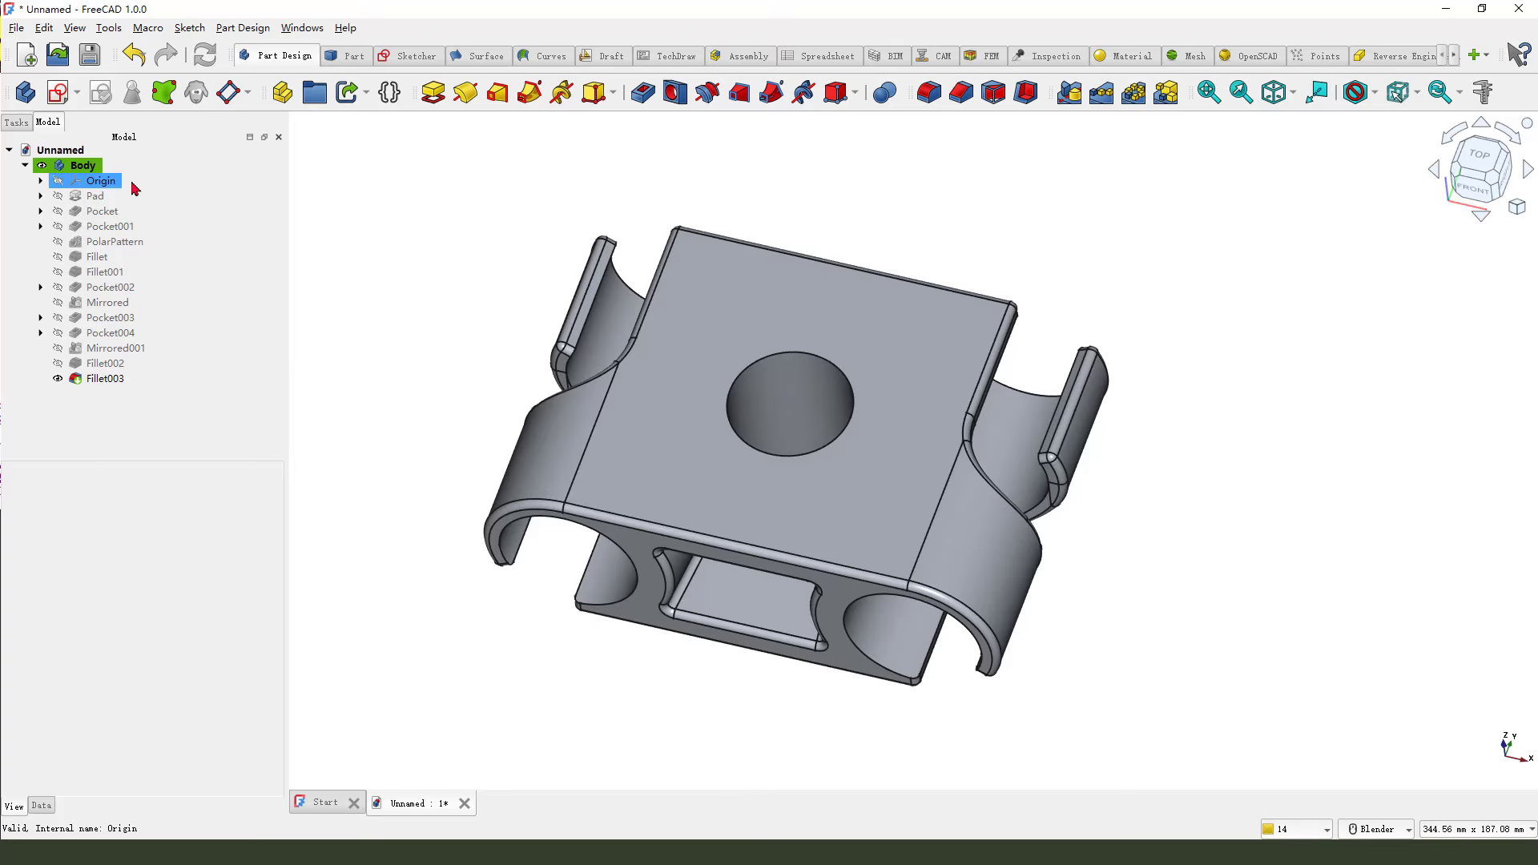
pyautogui.click(80, 165)
pyautogui.click(97, 770)
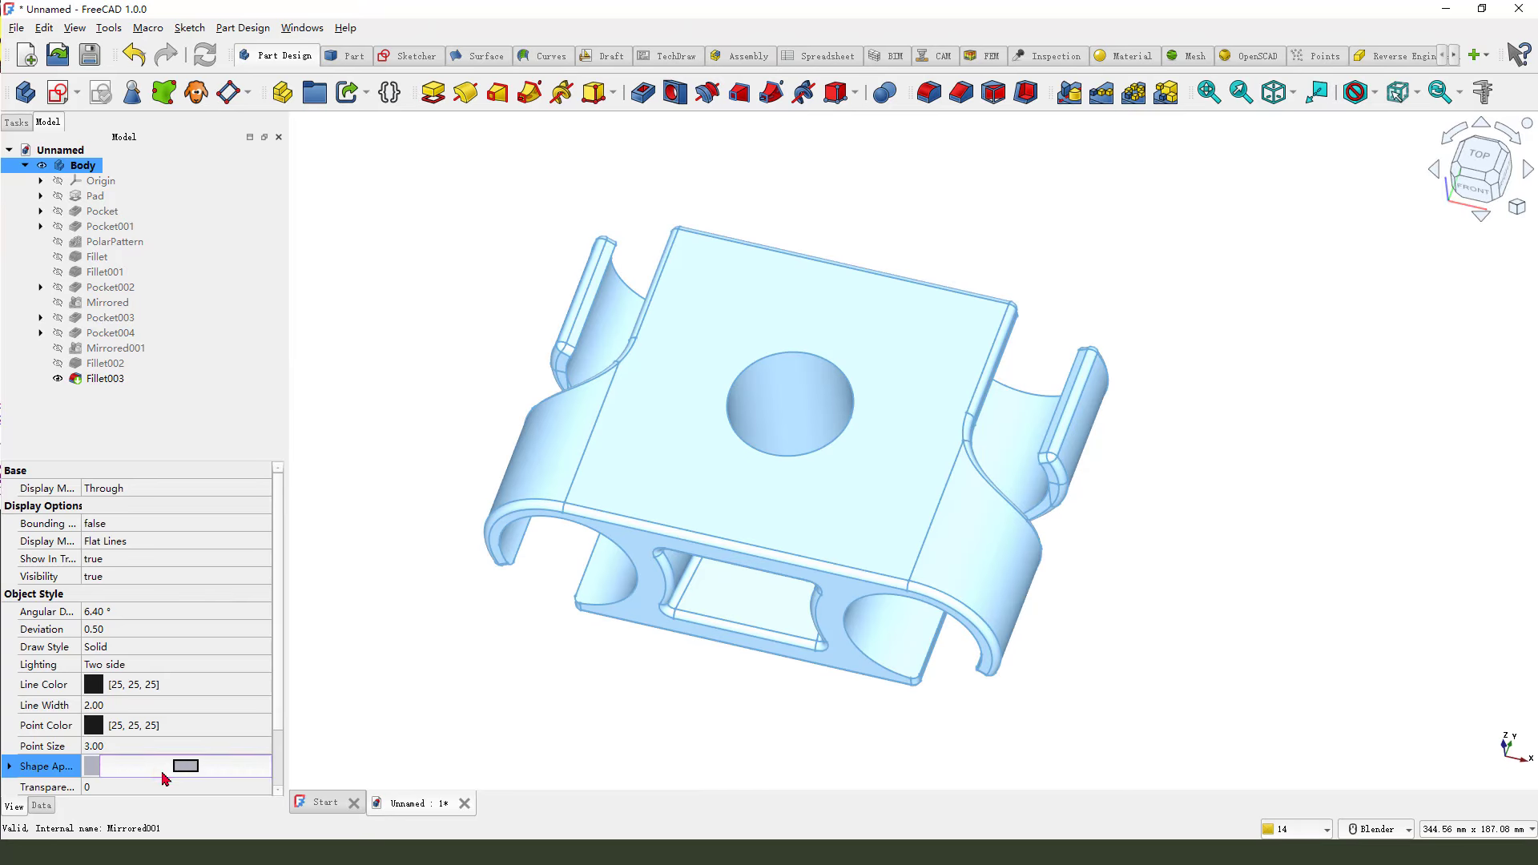
pyautogui.click(185, 767)
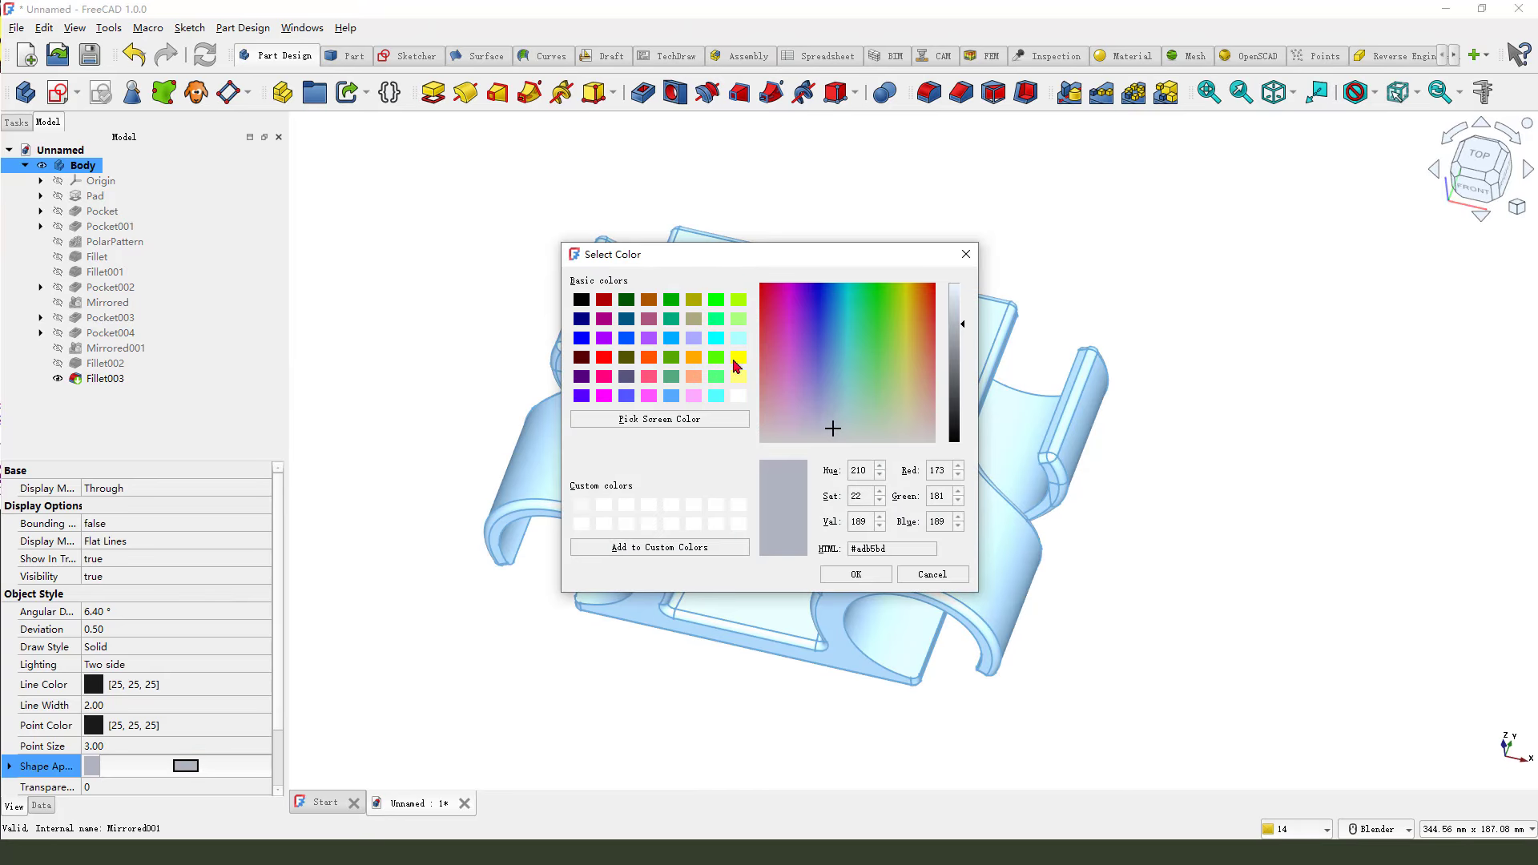
pyautogui.click(865, 574)
pyautogui.click(1122, 560)
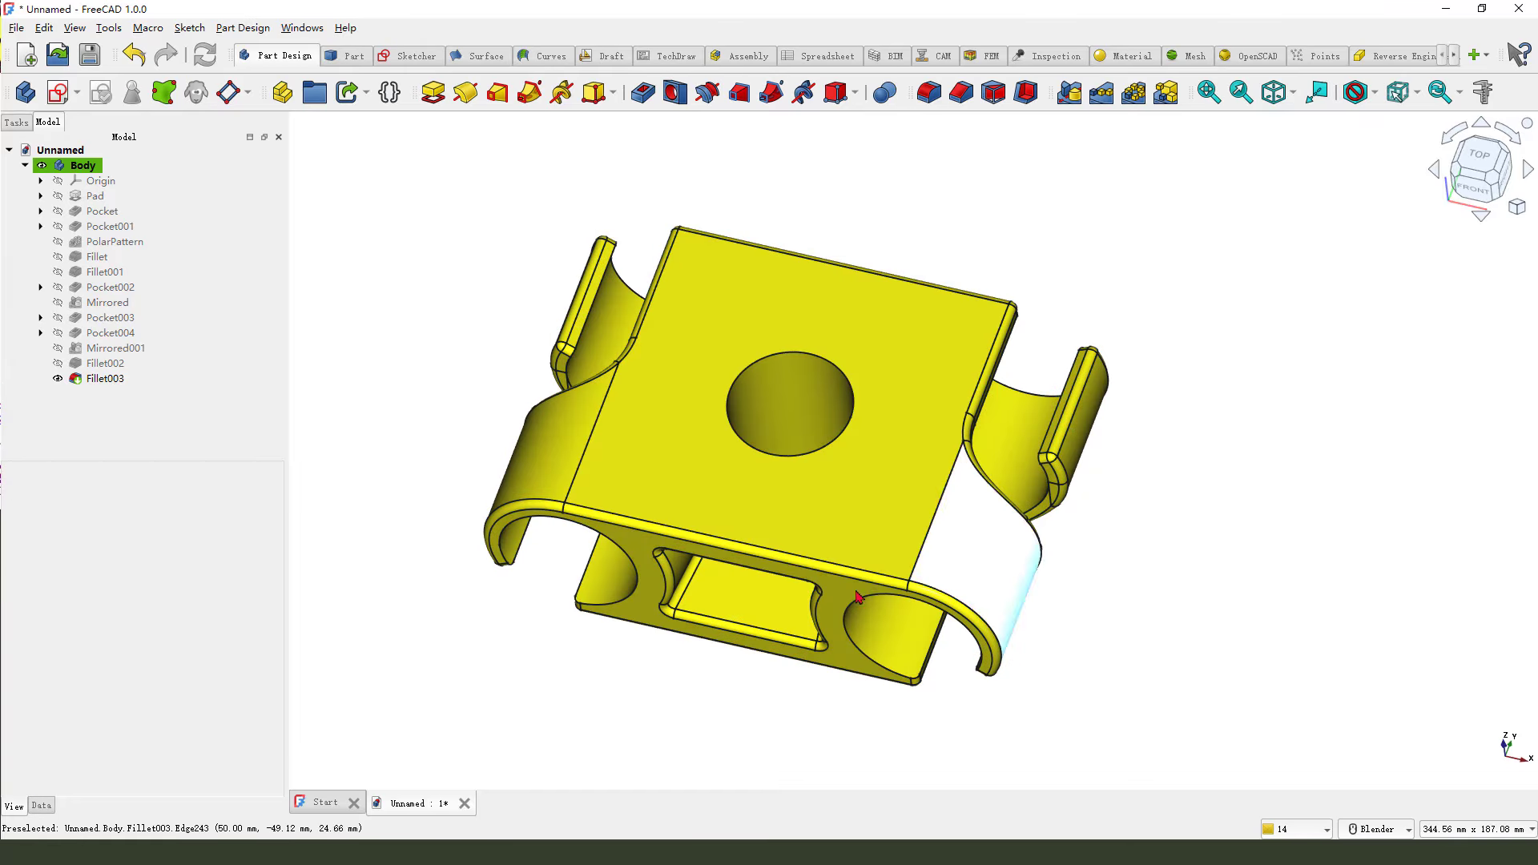